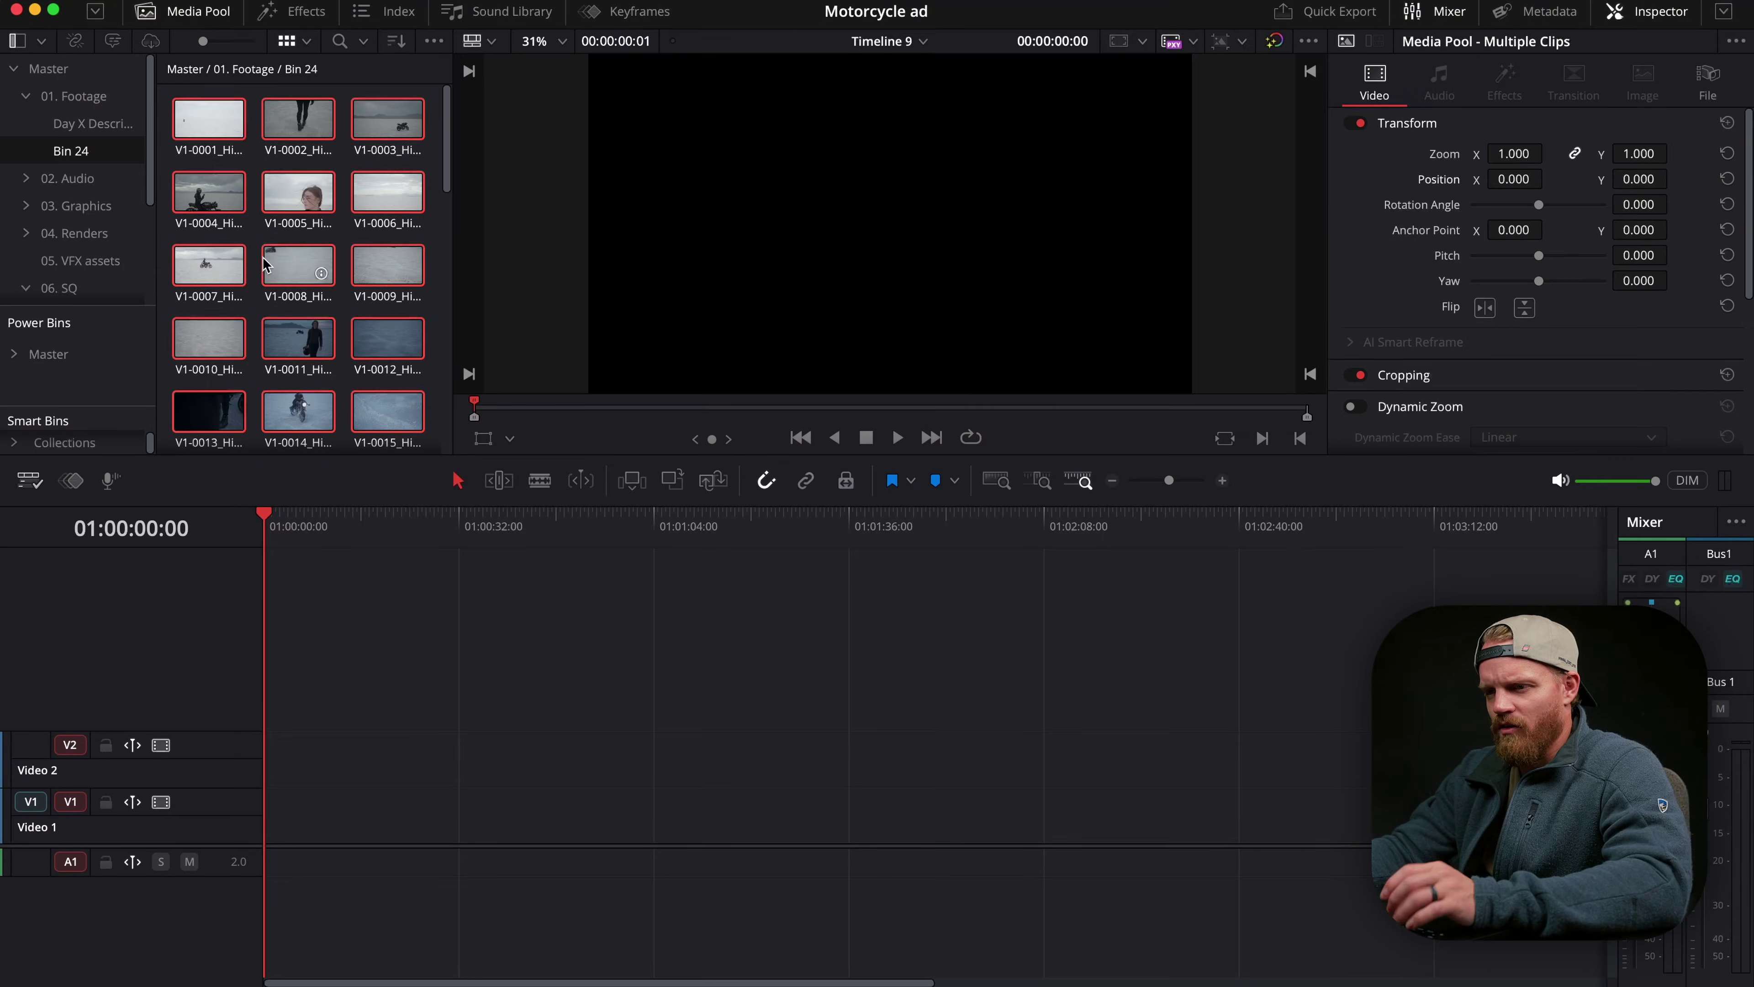
Start a timeline named 'color grade' from the selected clips with custom 1920 x 1080 HD format.
right_click(284, 263)
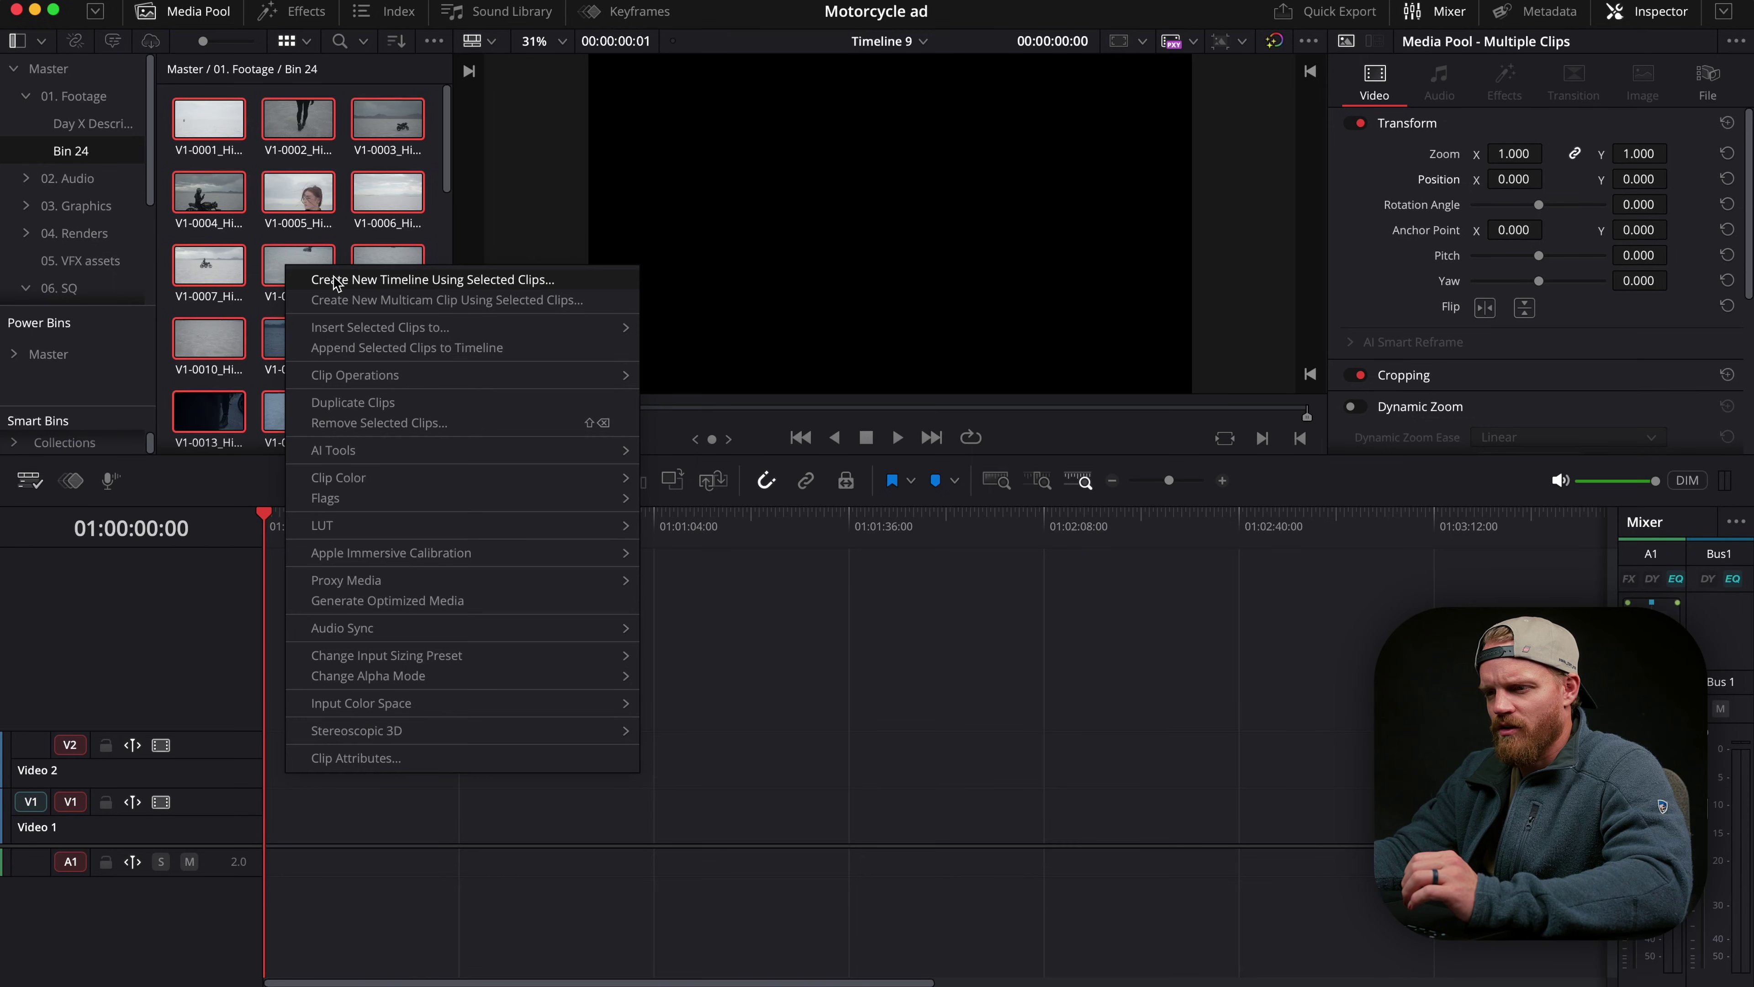
click(335, 280)
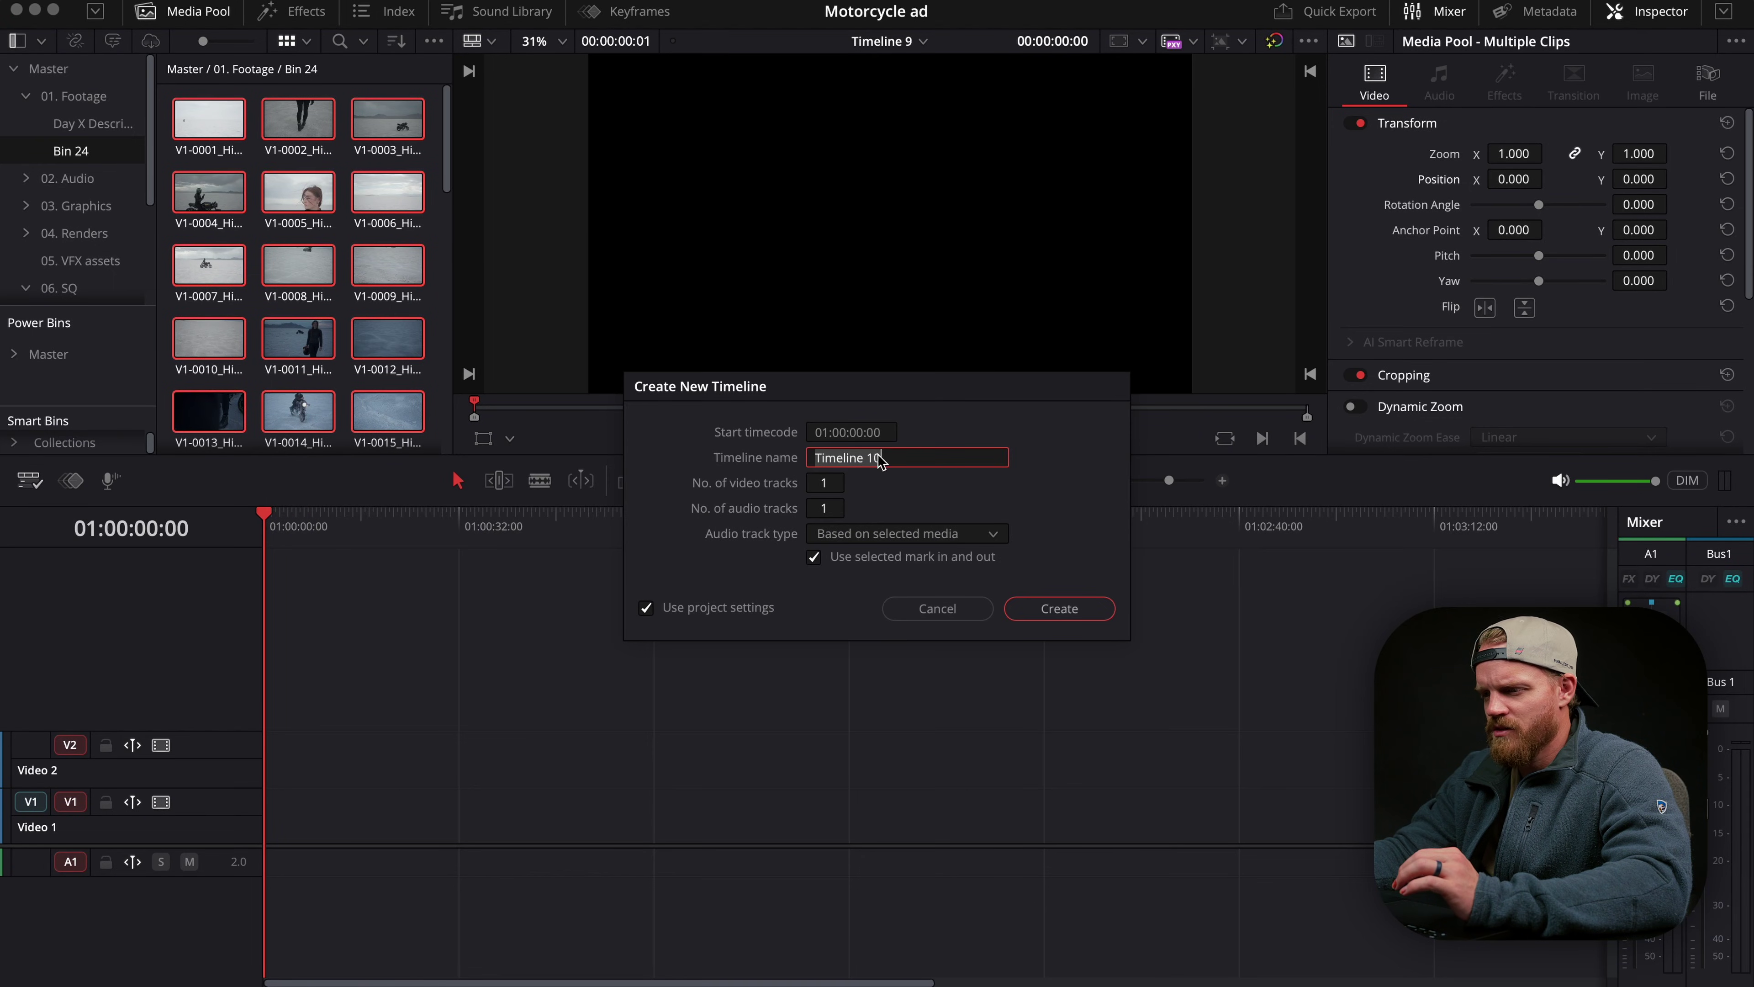
text(color)
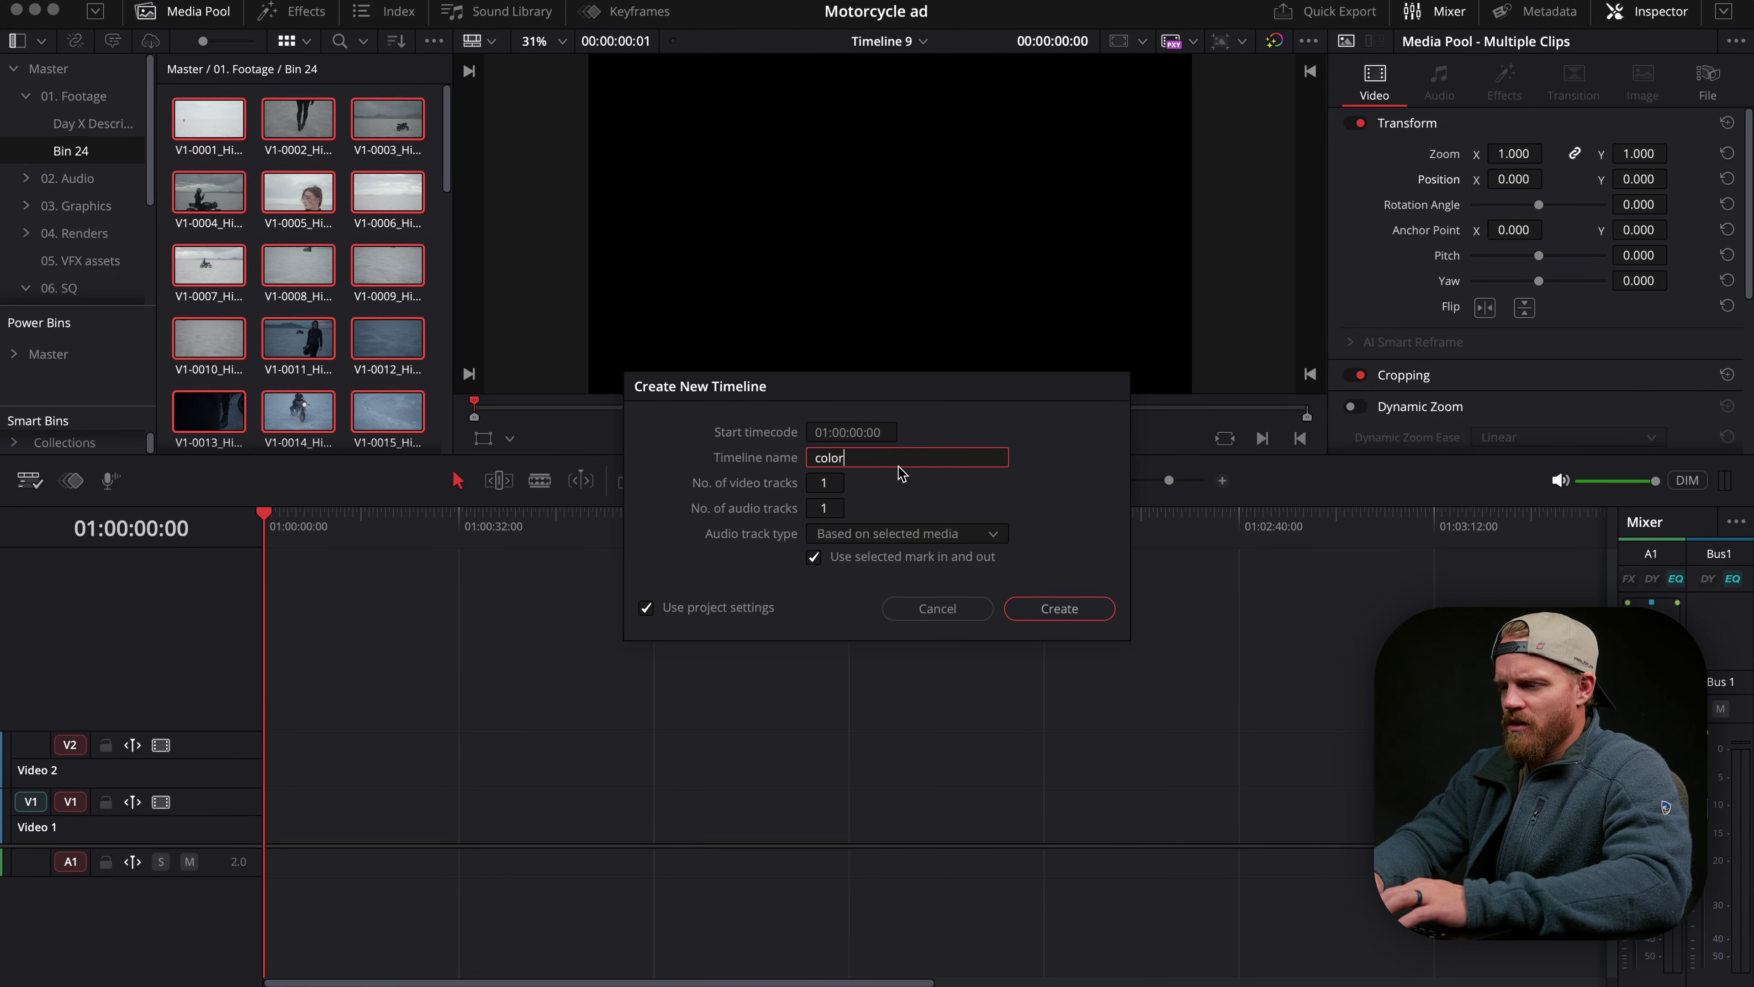
text( grade)
click(701, 608)
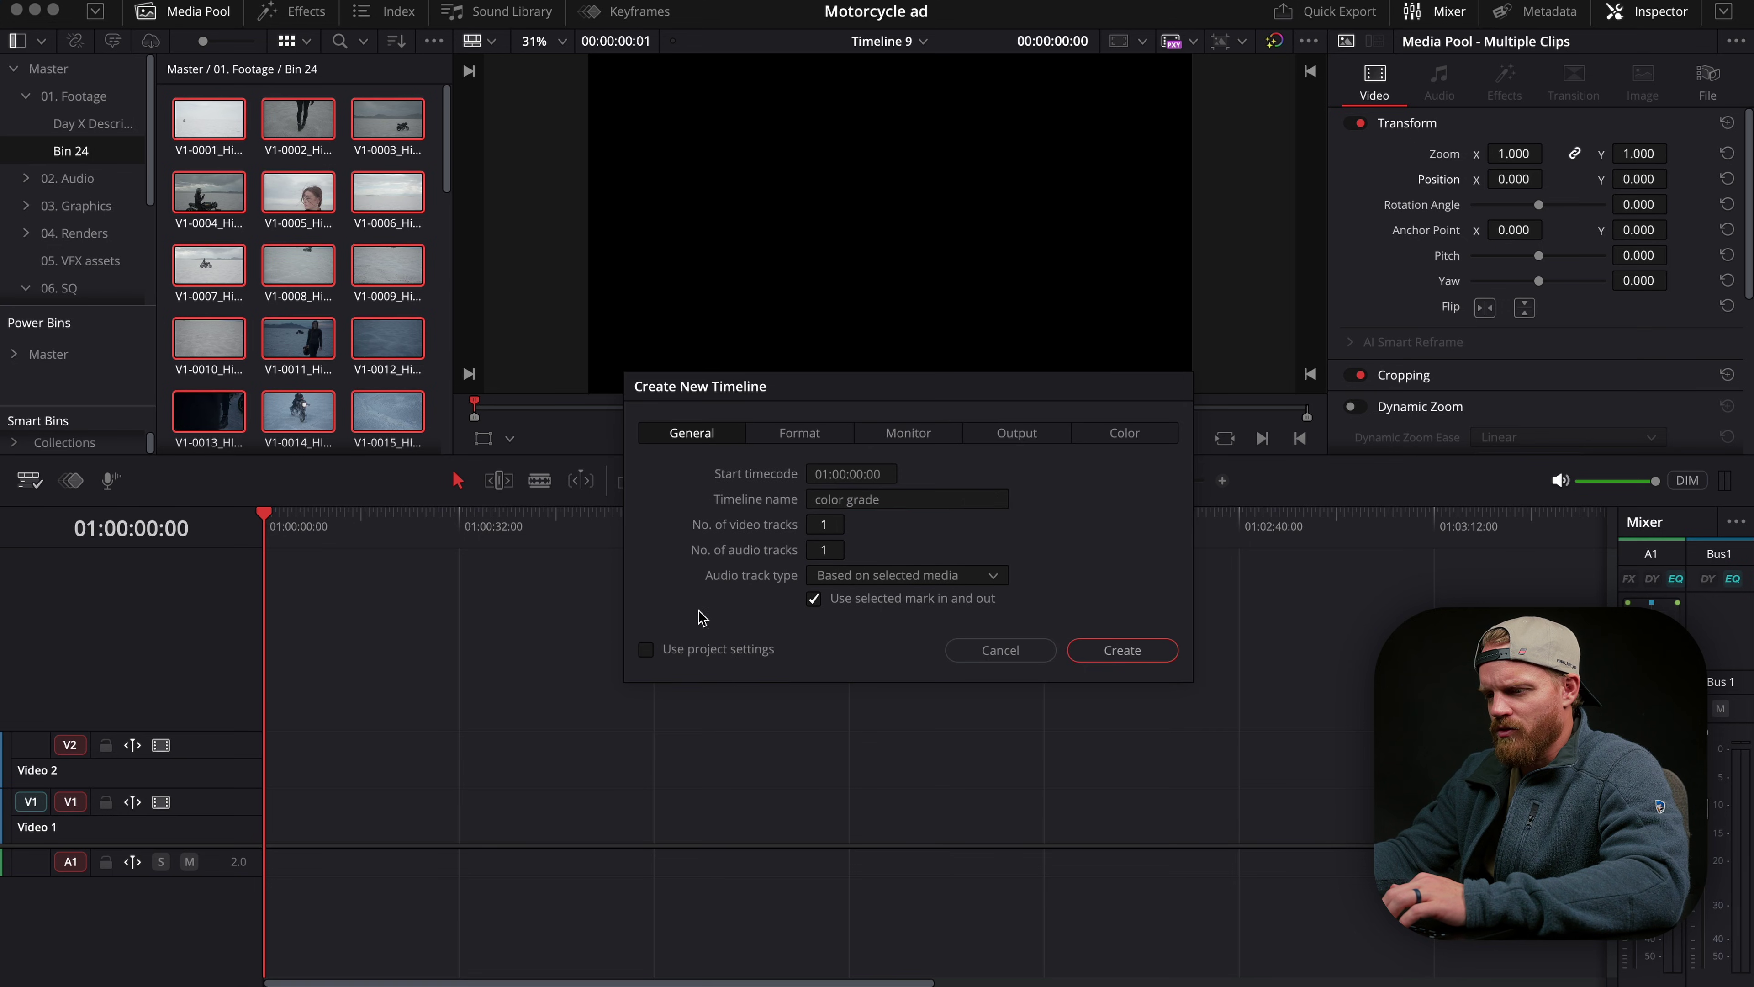
click(800, 433)
click(846, 474)
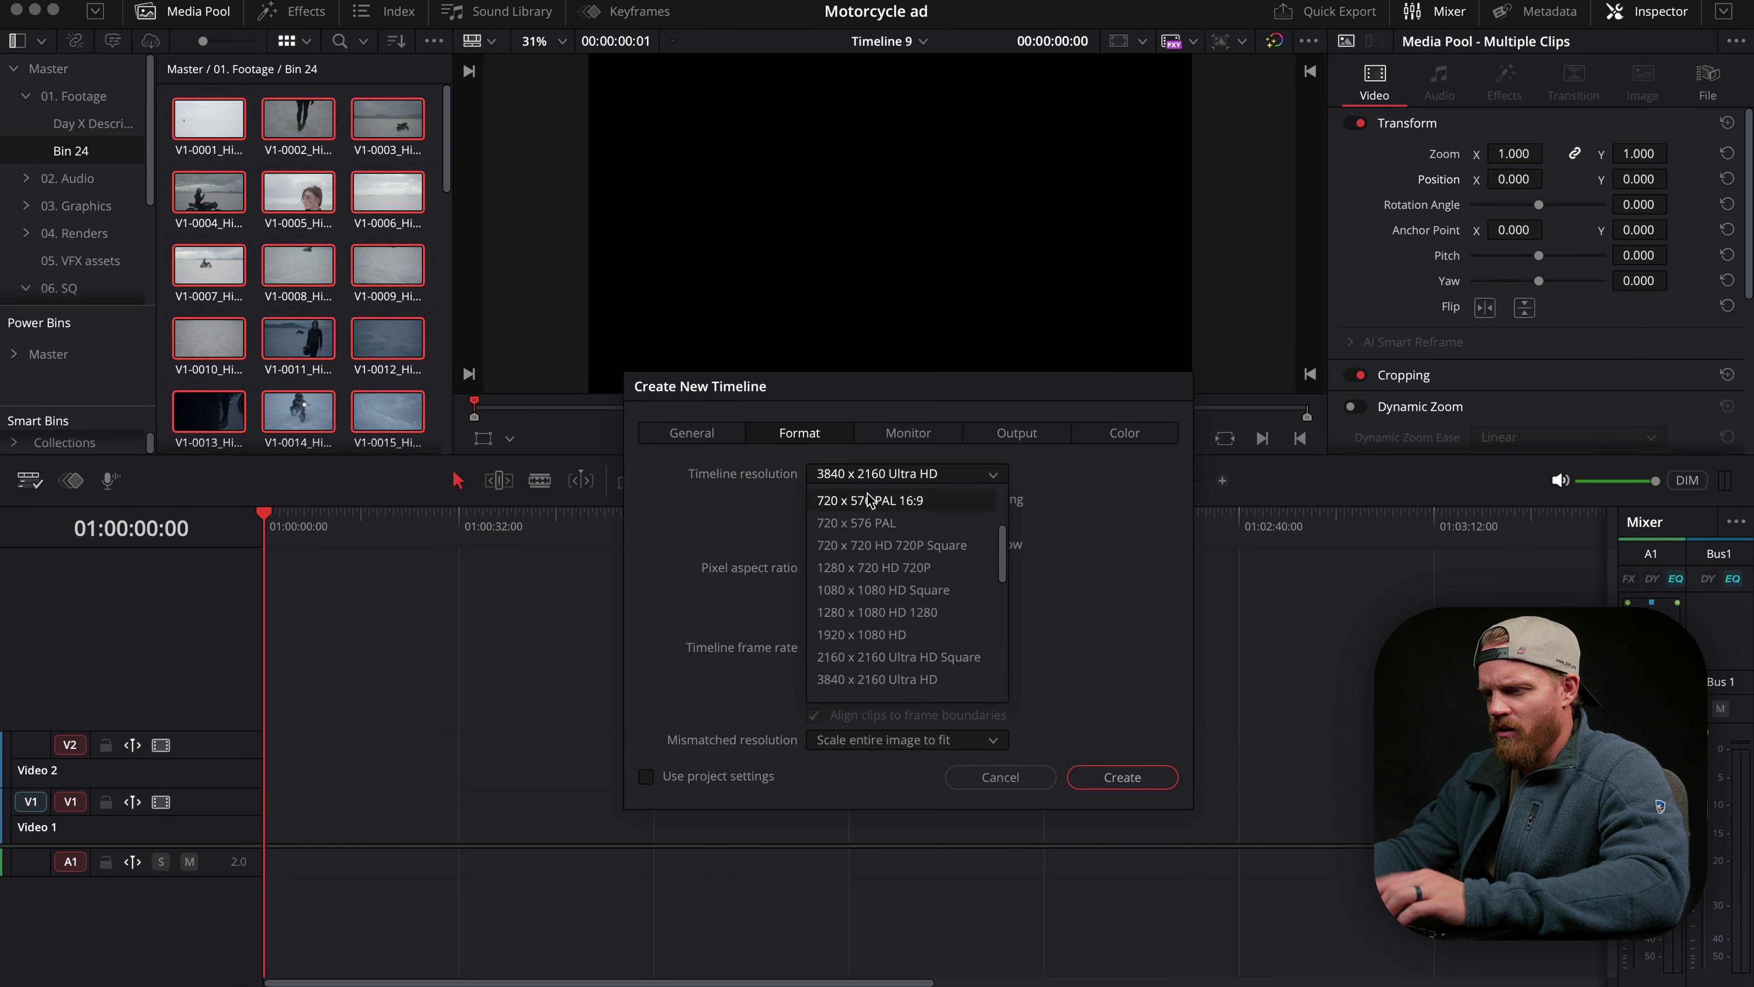
click(890, 634)
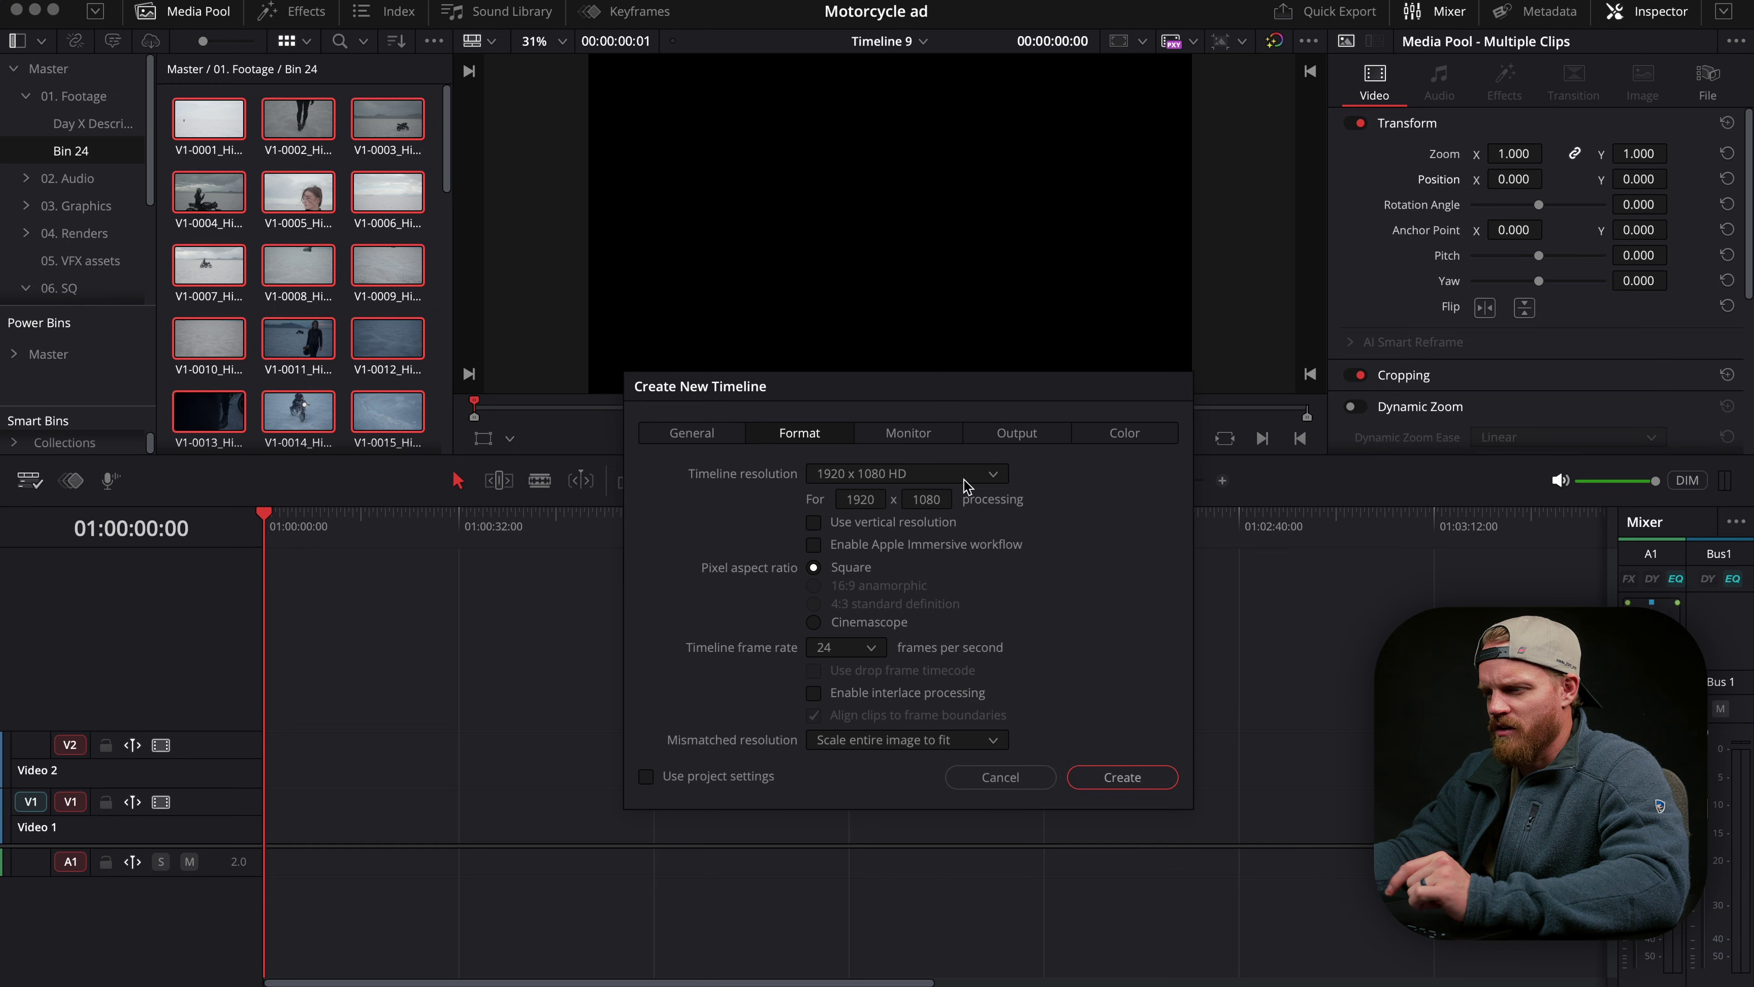
Set DaVinci YRGB Color Managed with Rec.709 (Scene) output and create the timeline.
click(1142, 436)
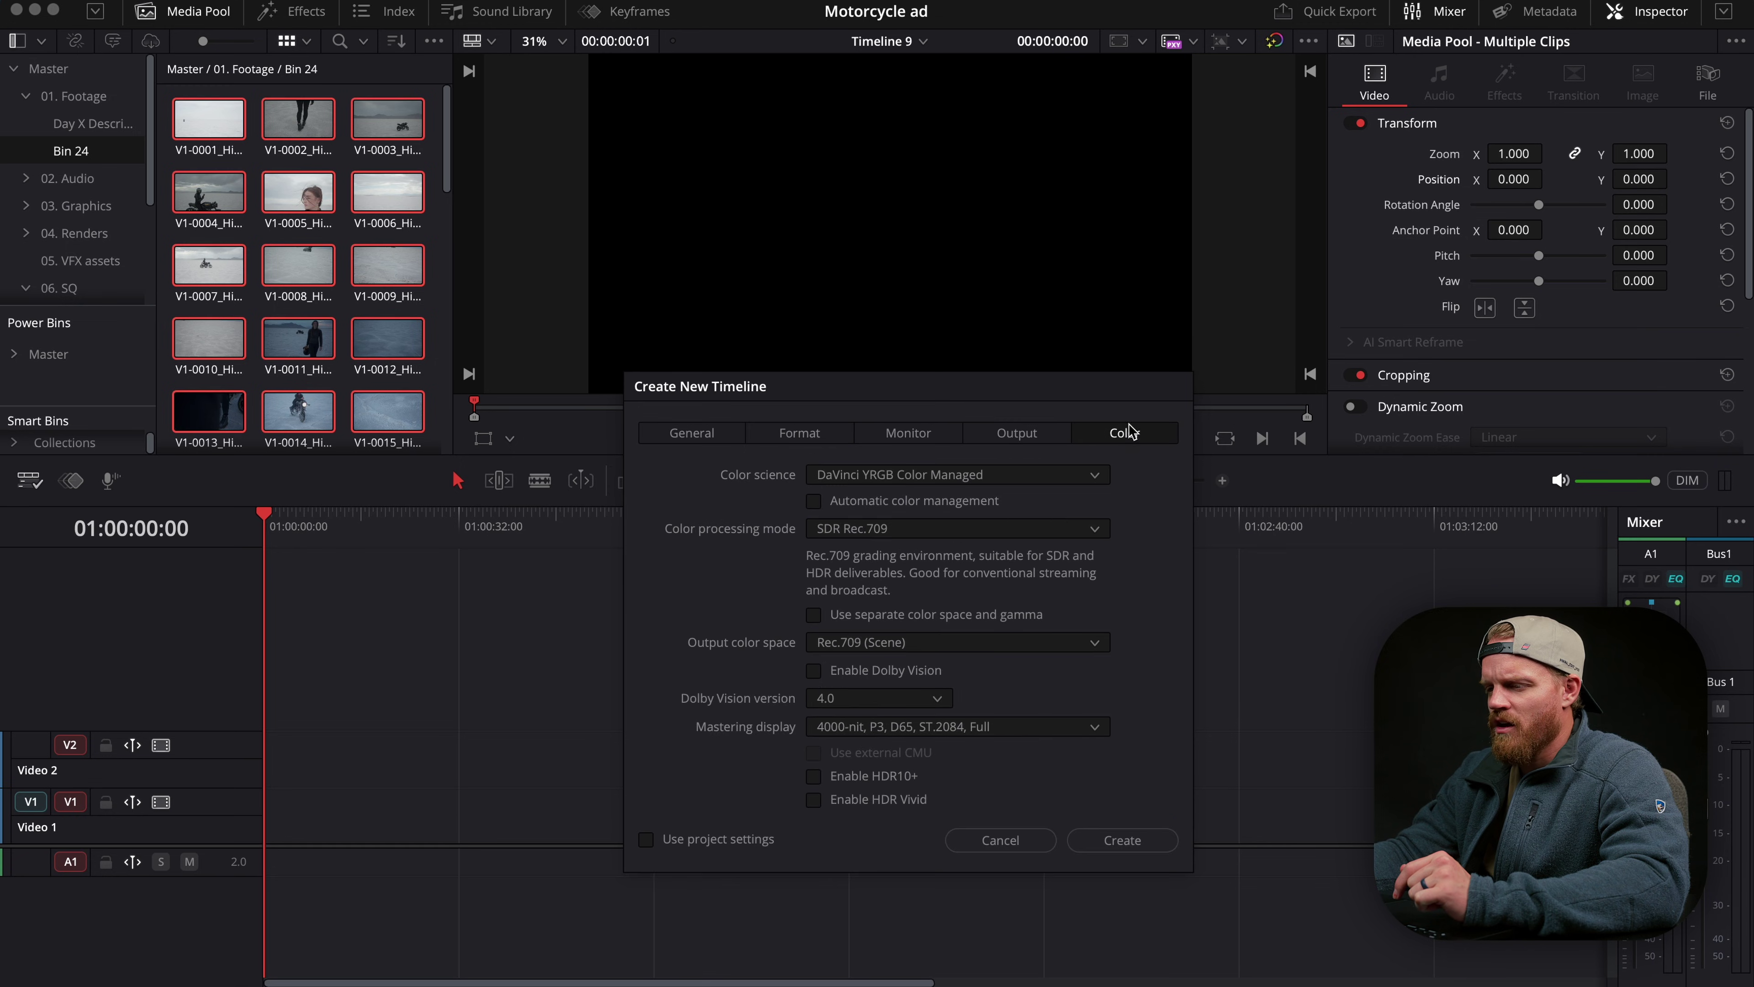
click(924, 478)
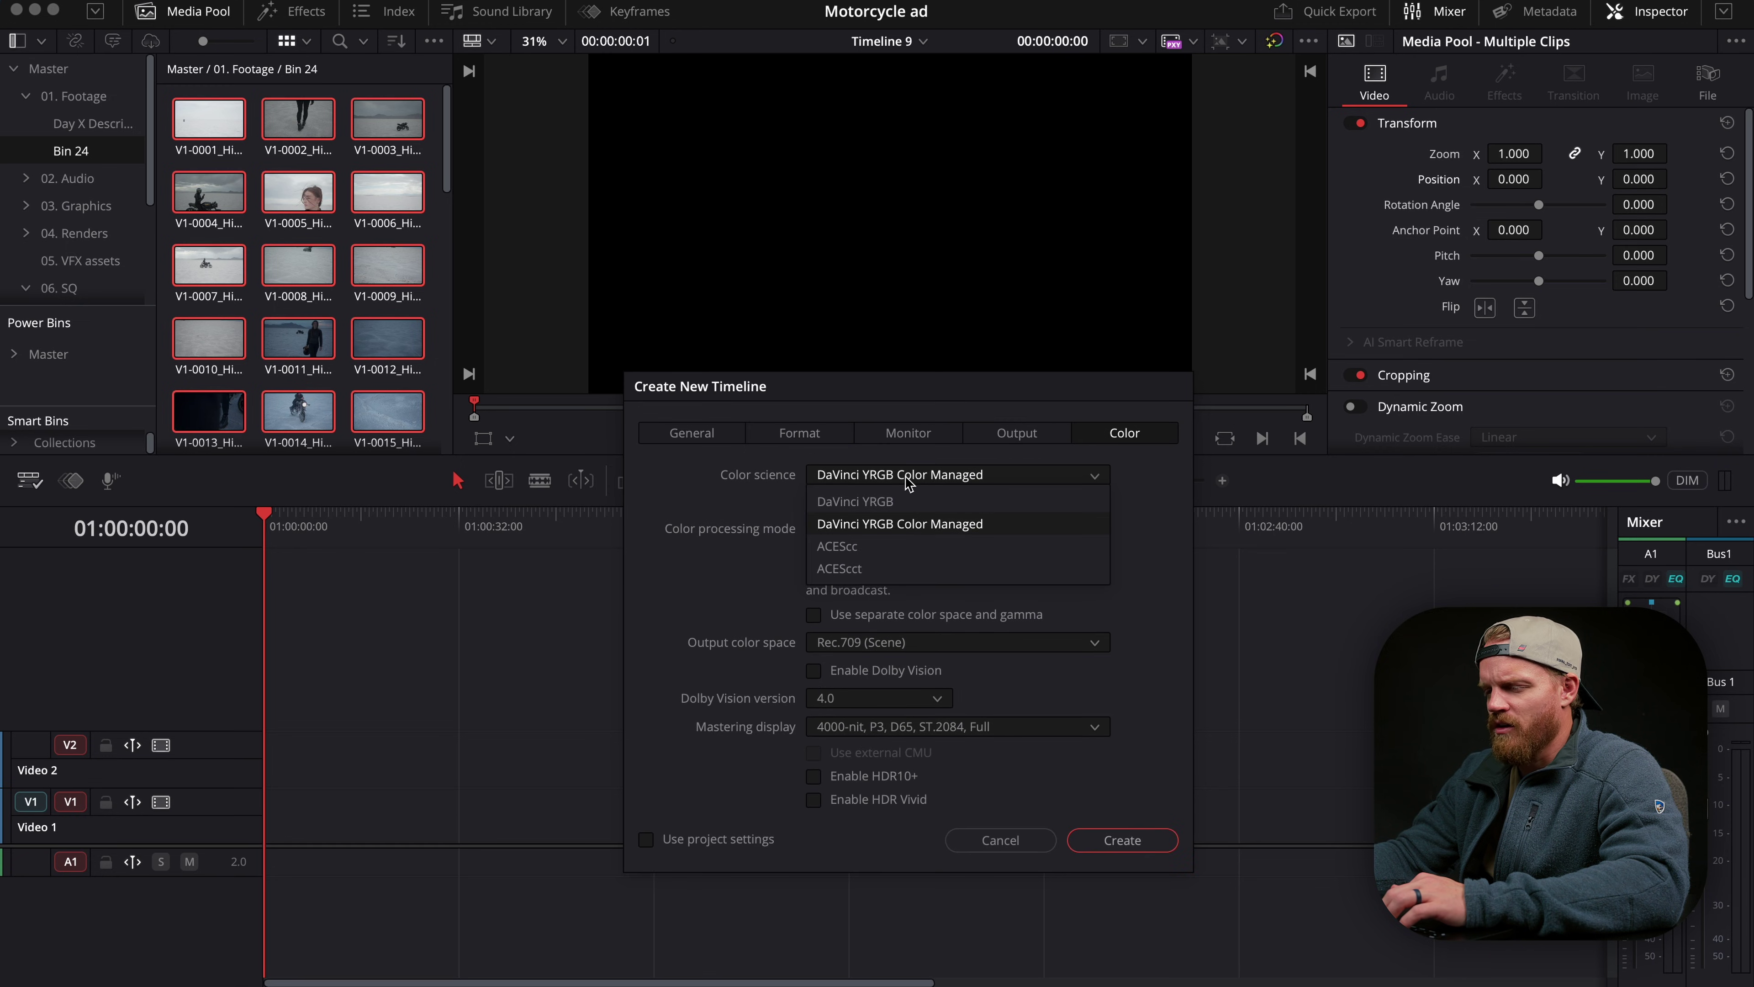
click(856, 525)
click(815, 502)
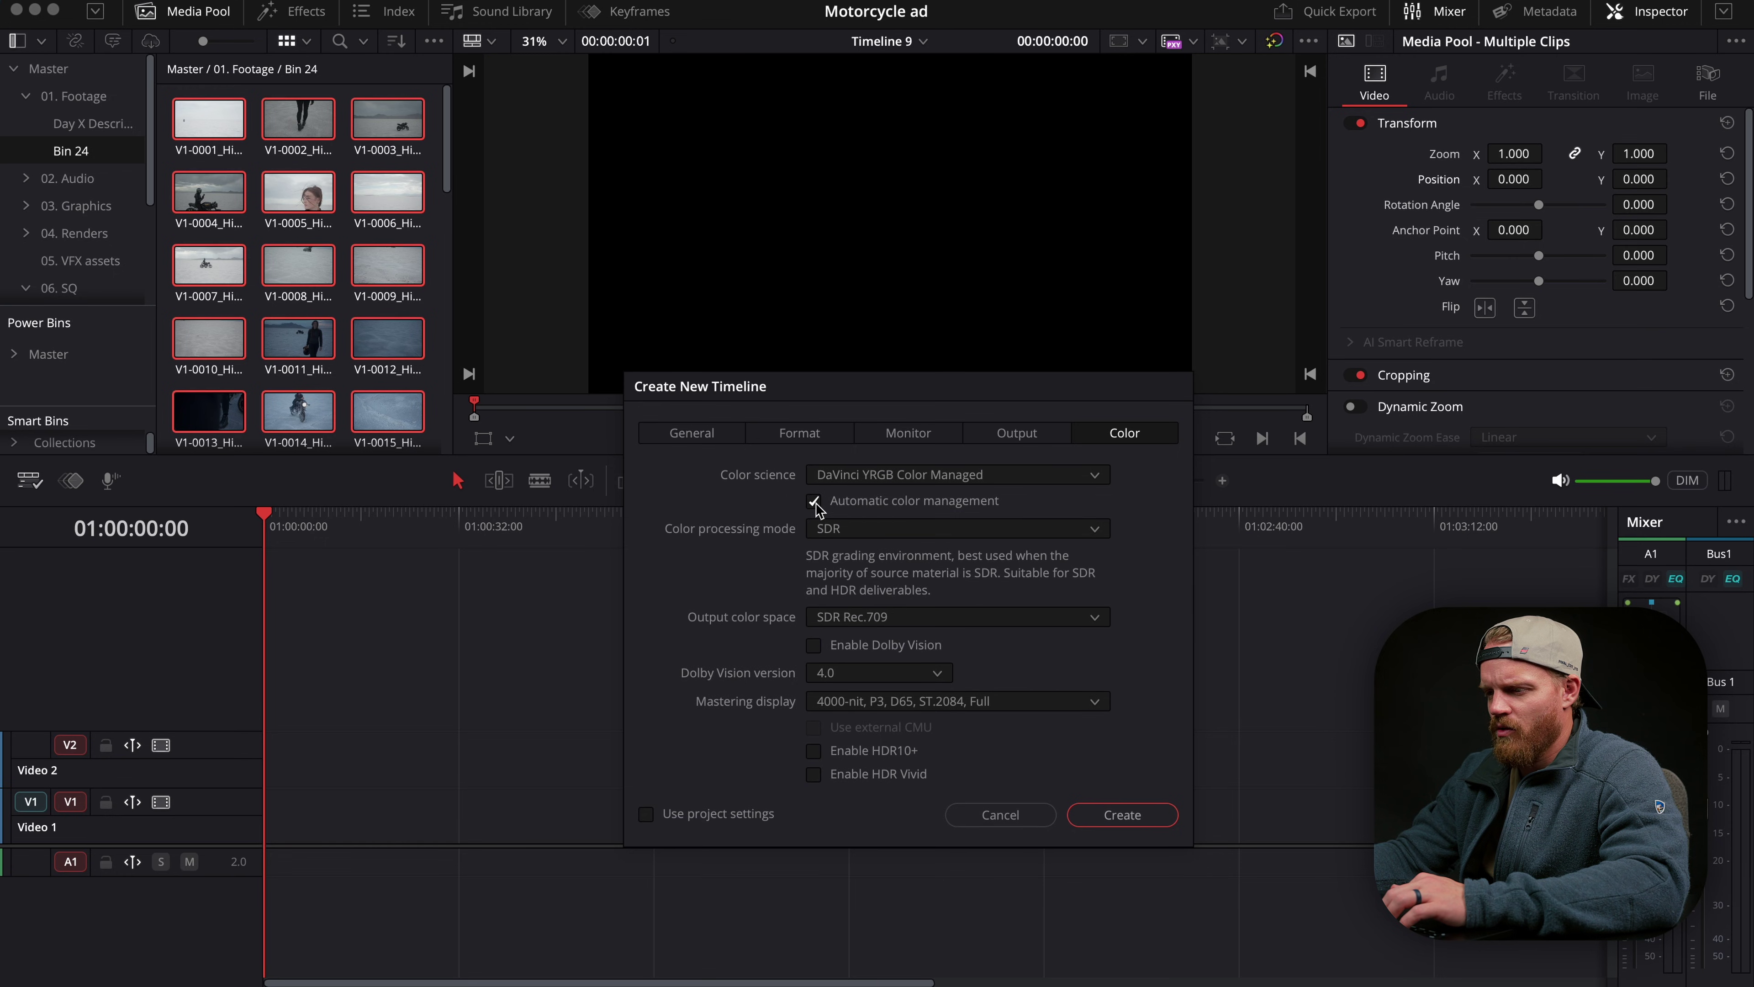
click(814, 501)
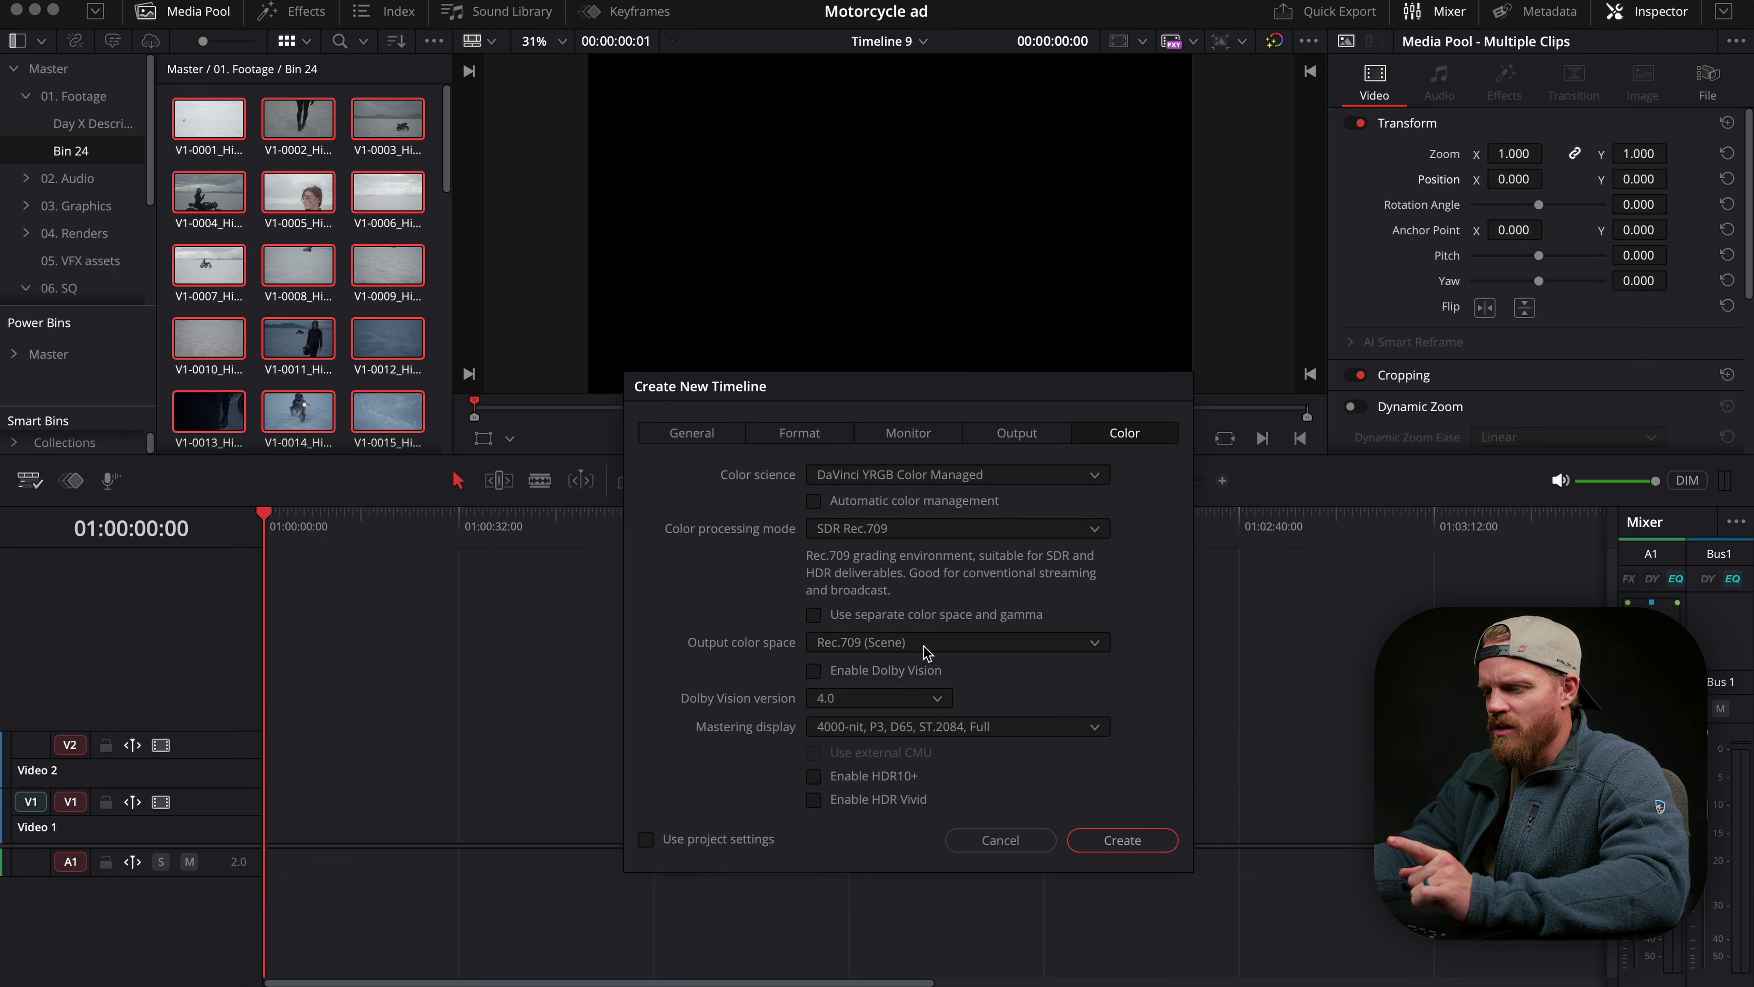
click(880, 643)
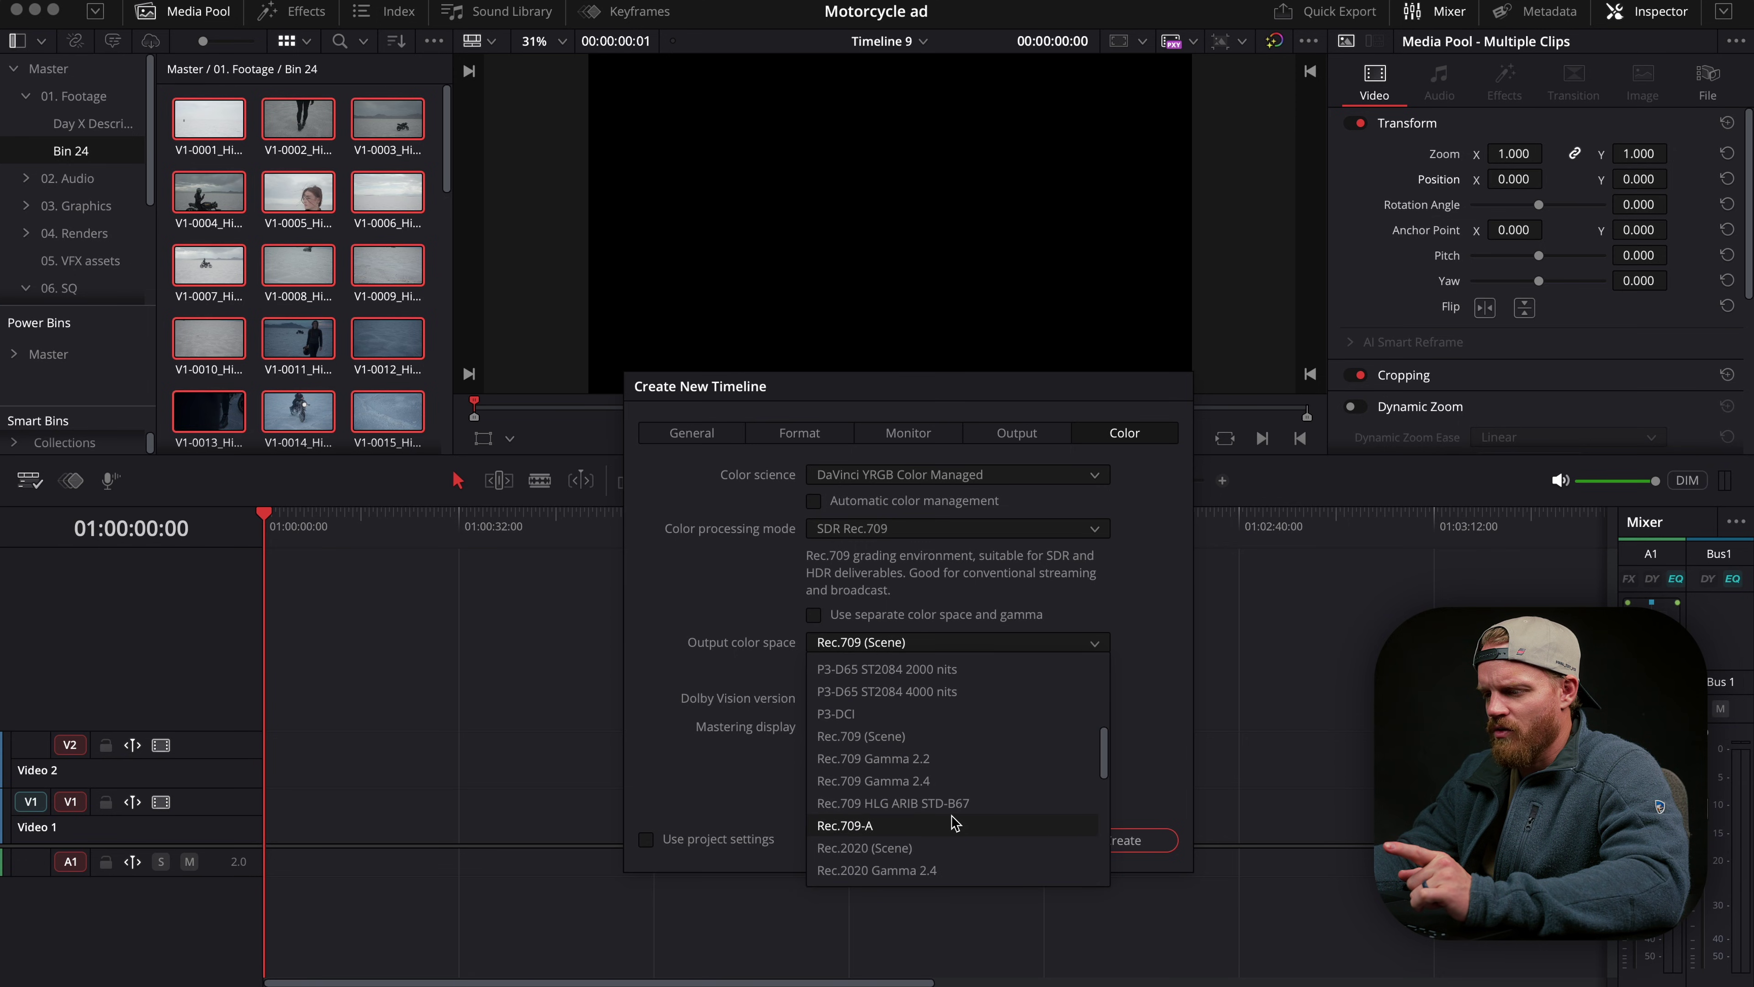
click(953, 782)
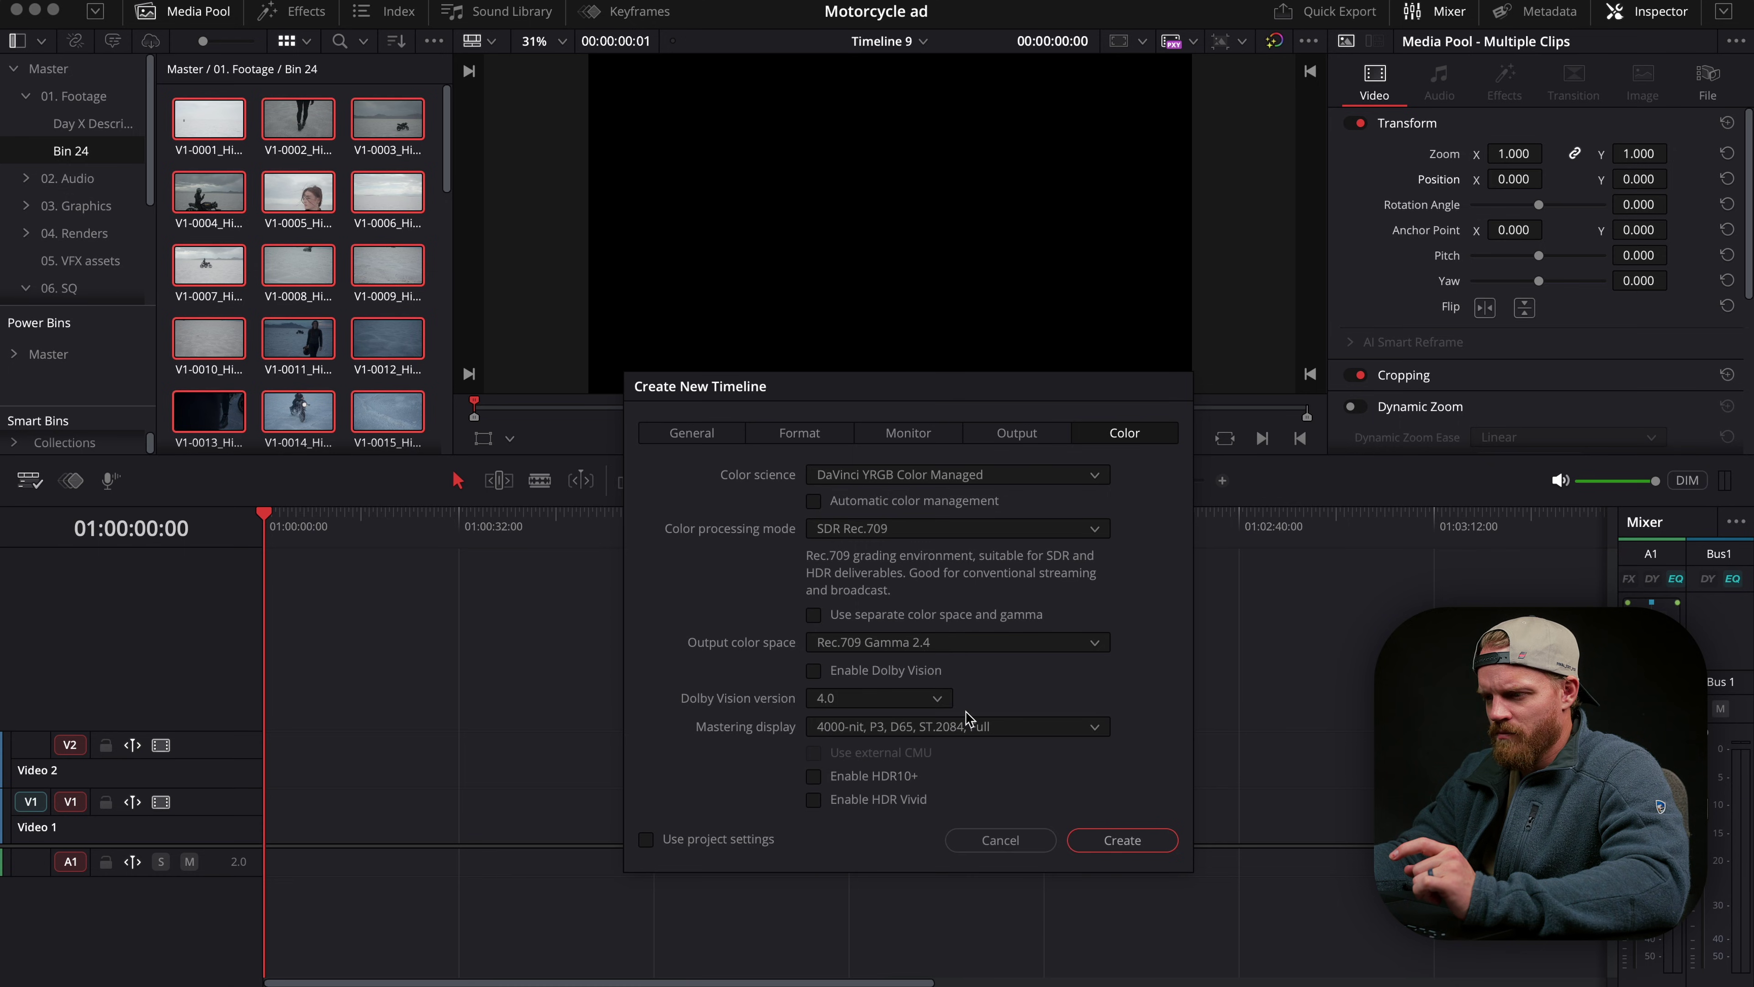
click(954, 653)
click(961, 732)
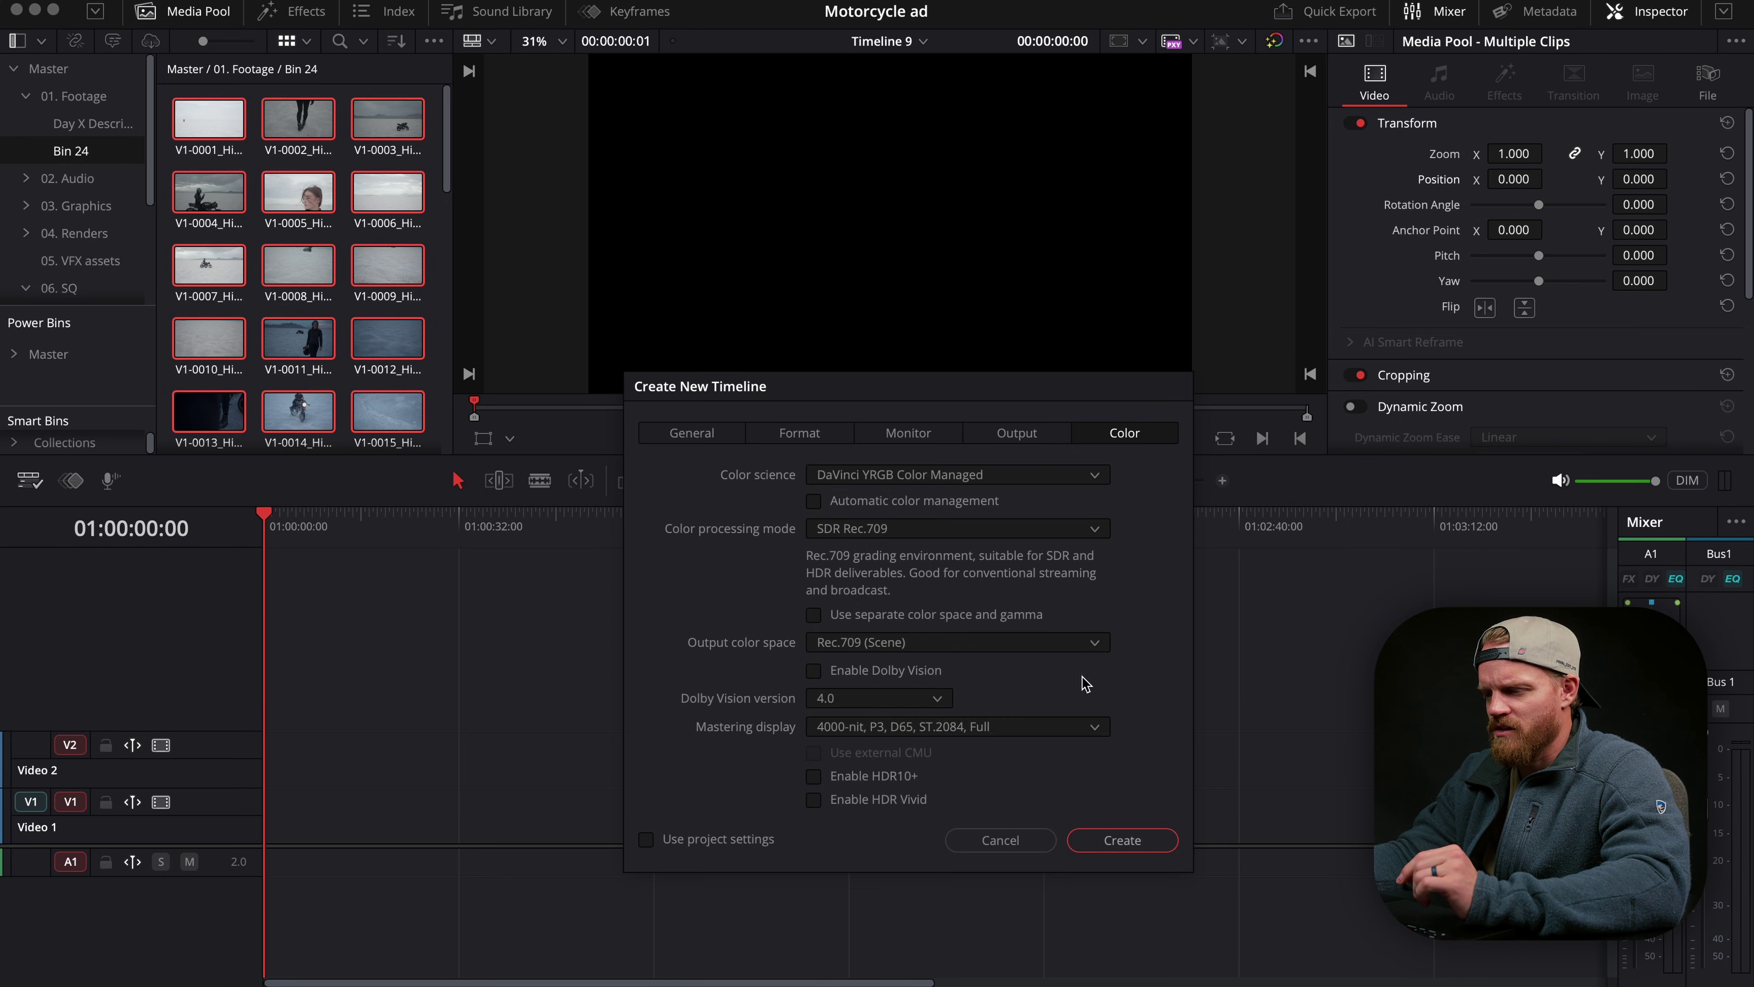
click(1108, 827)
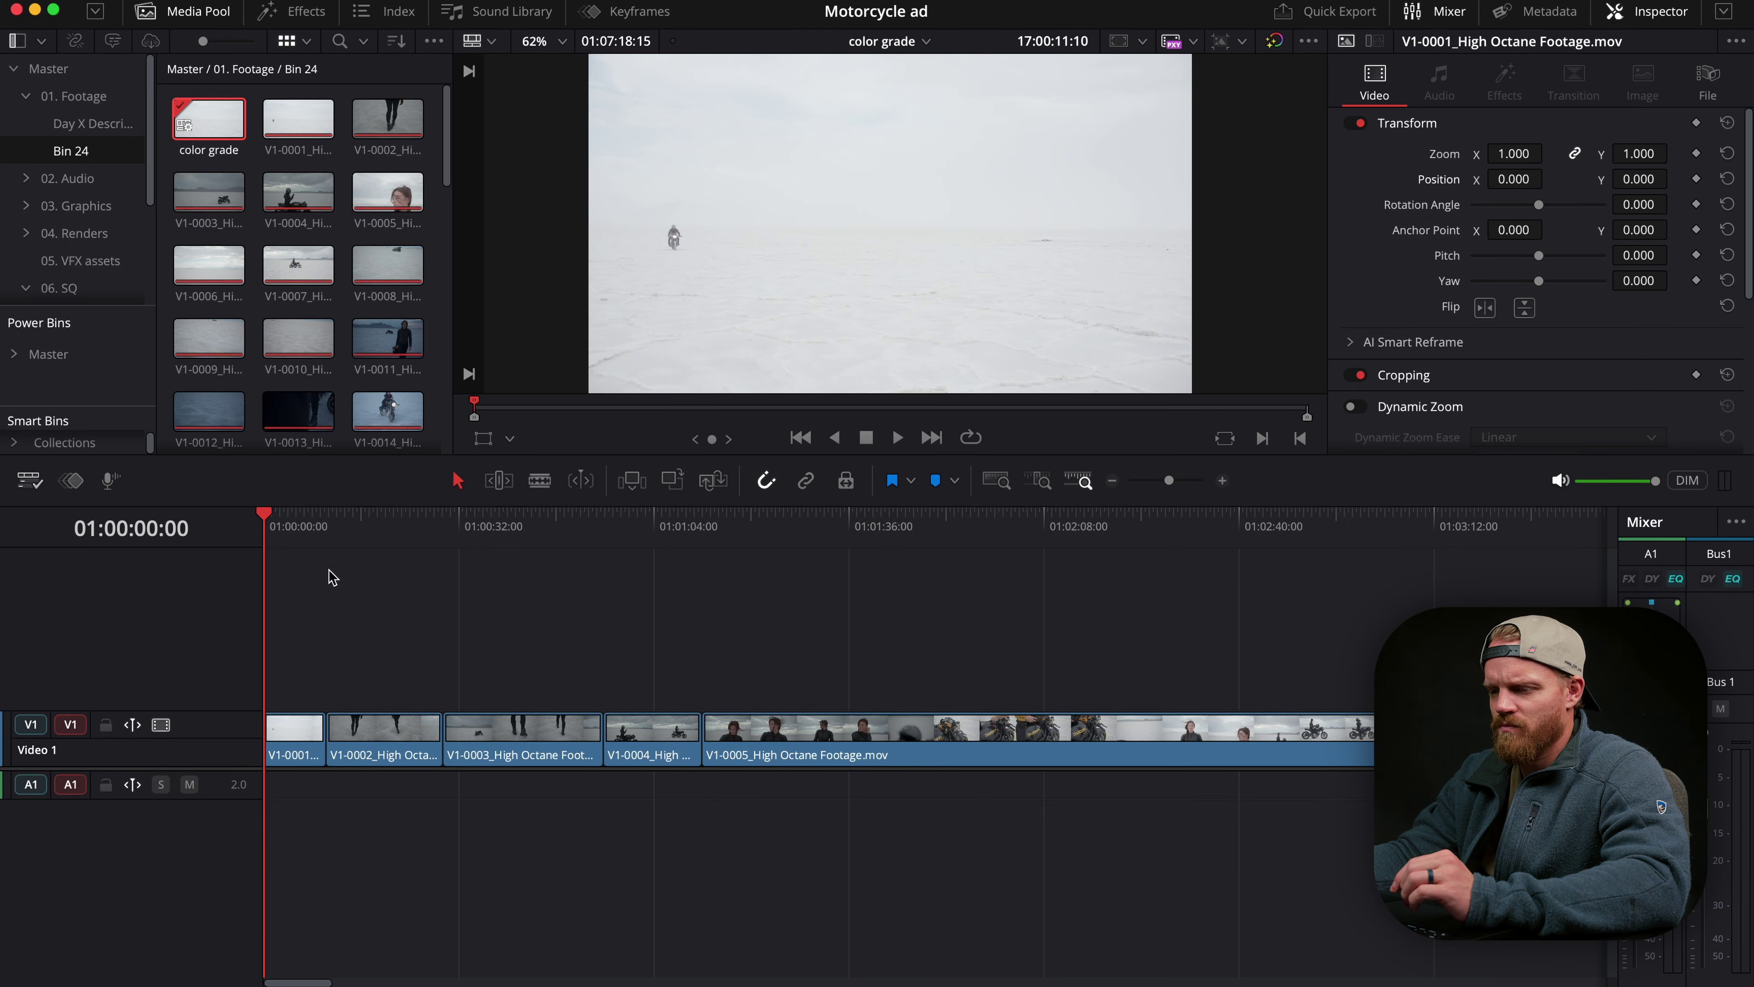
Tag all Media Pool clips with the Canon Cinema Gamut/Canon Log 3 input color space.
drag(318, 539, 387, 548)
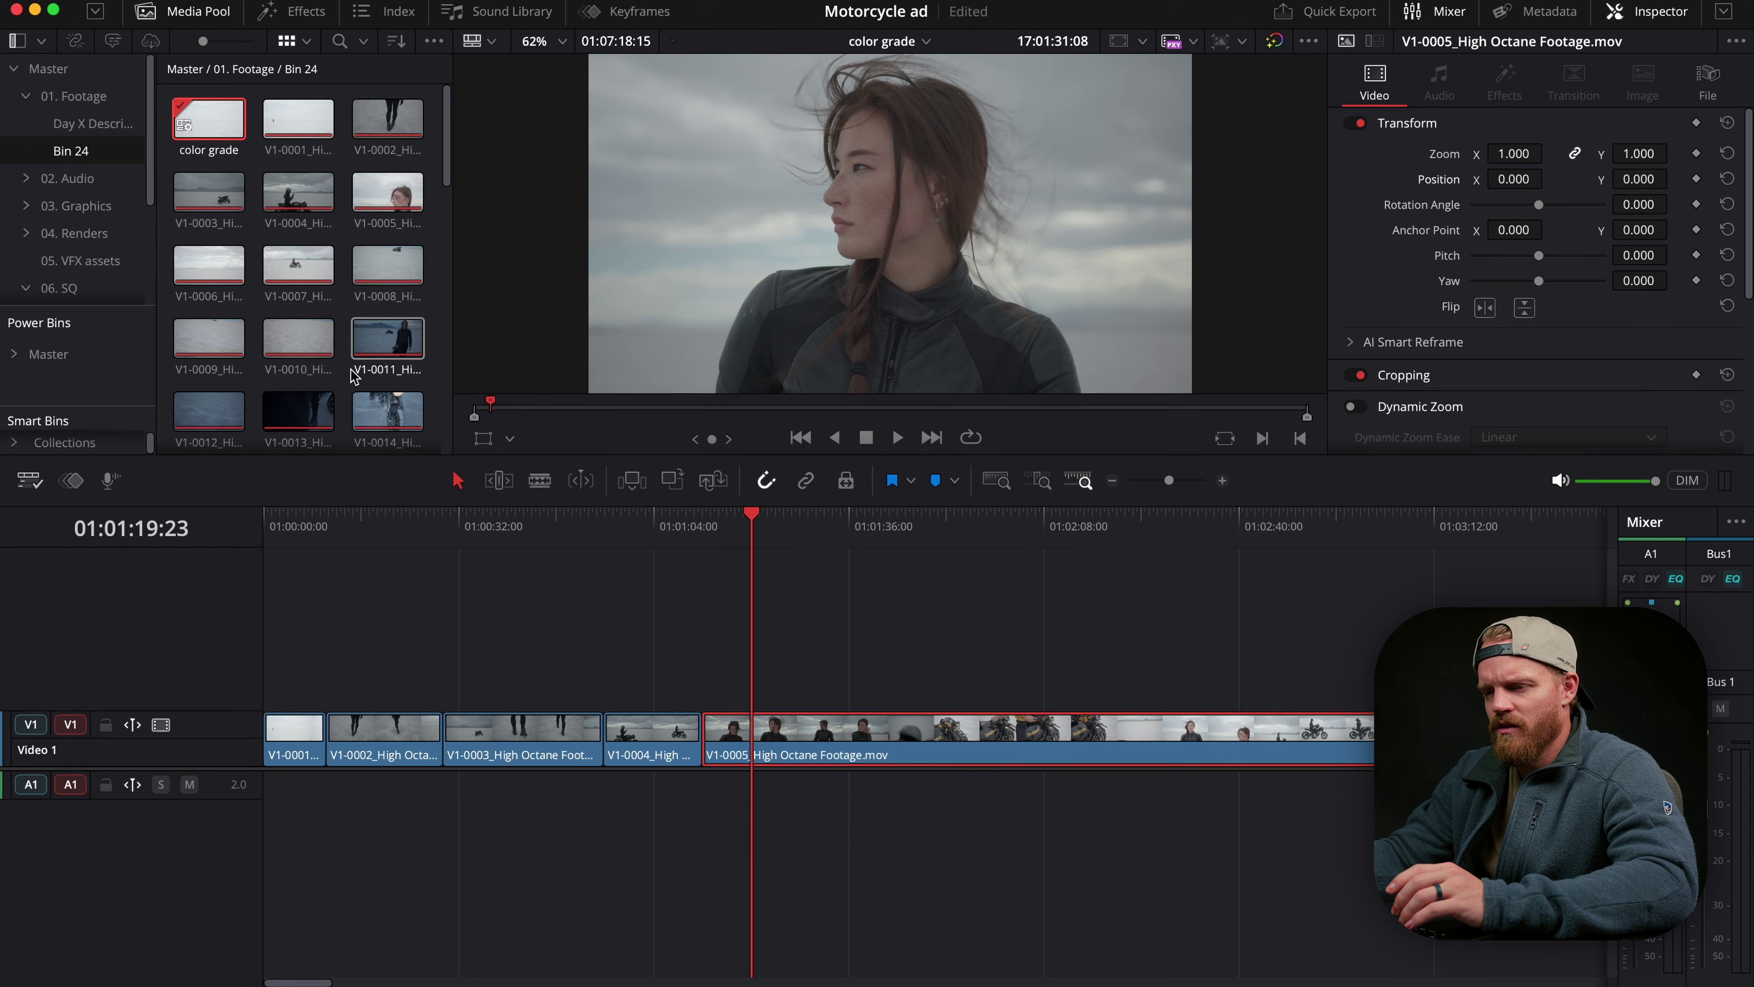
key(super+a)
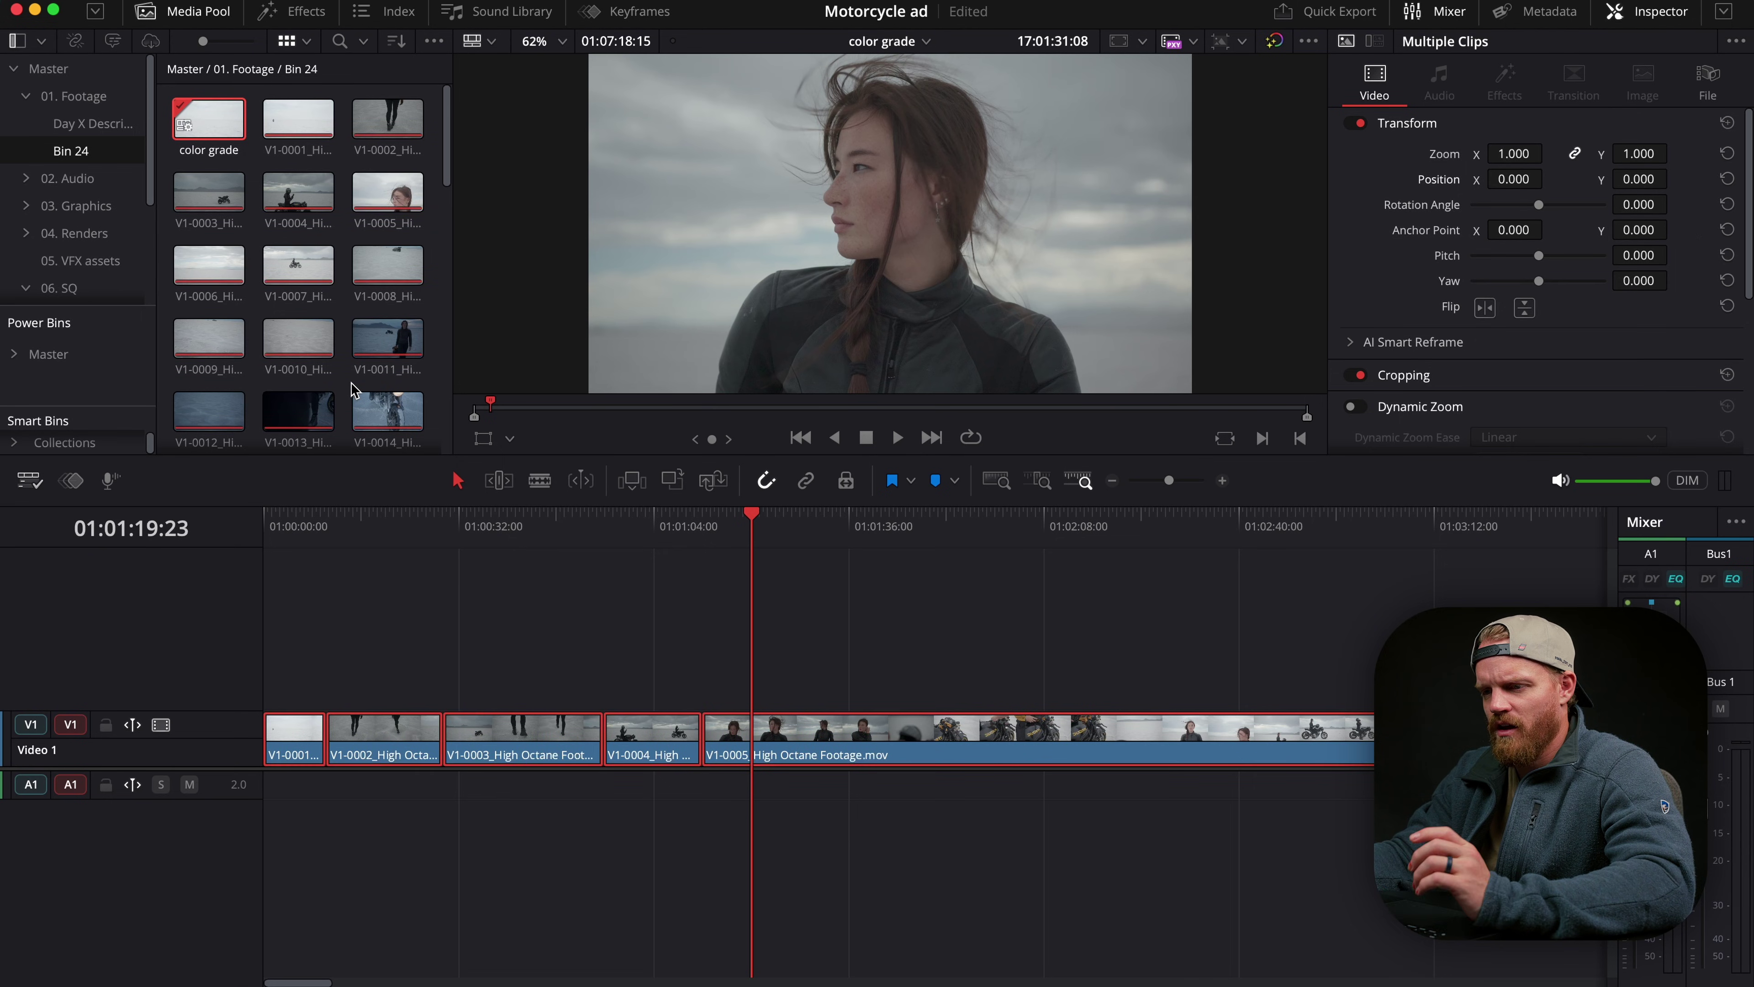
click(302, 268)
key(super+a)
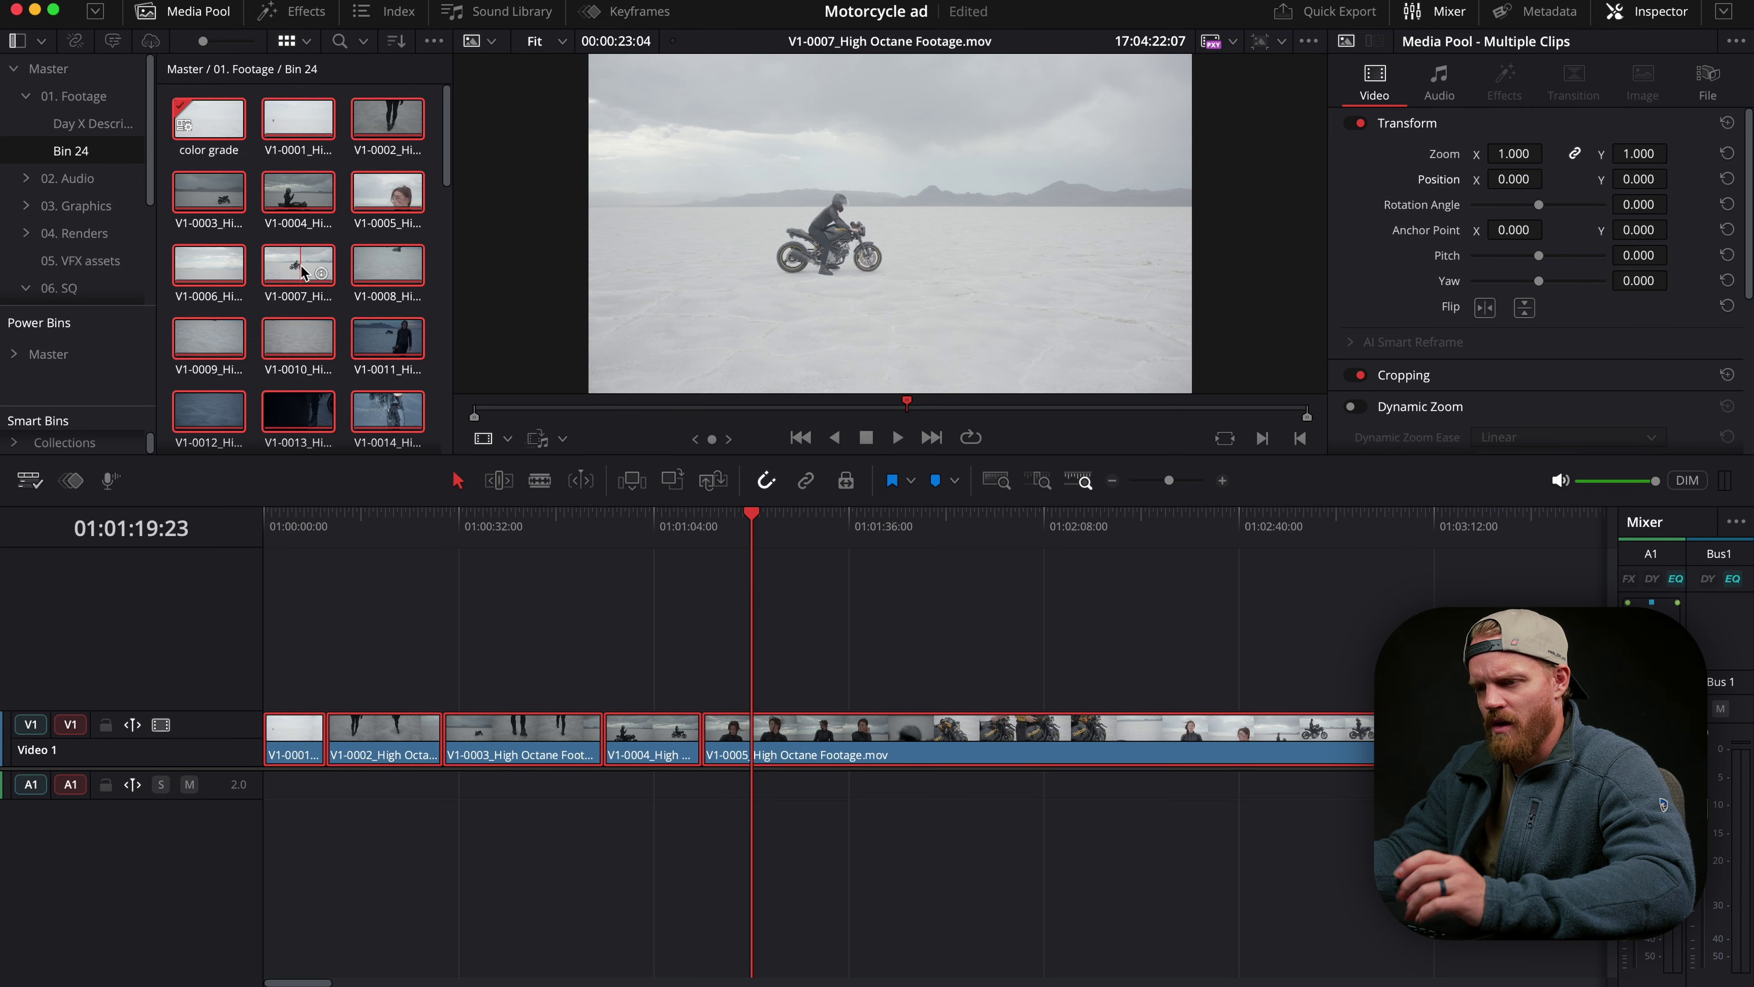
right_click(302, 271)
mouse_move(436, 844)
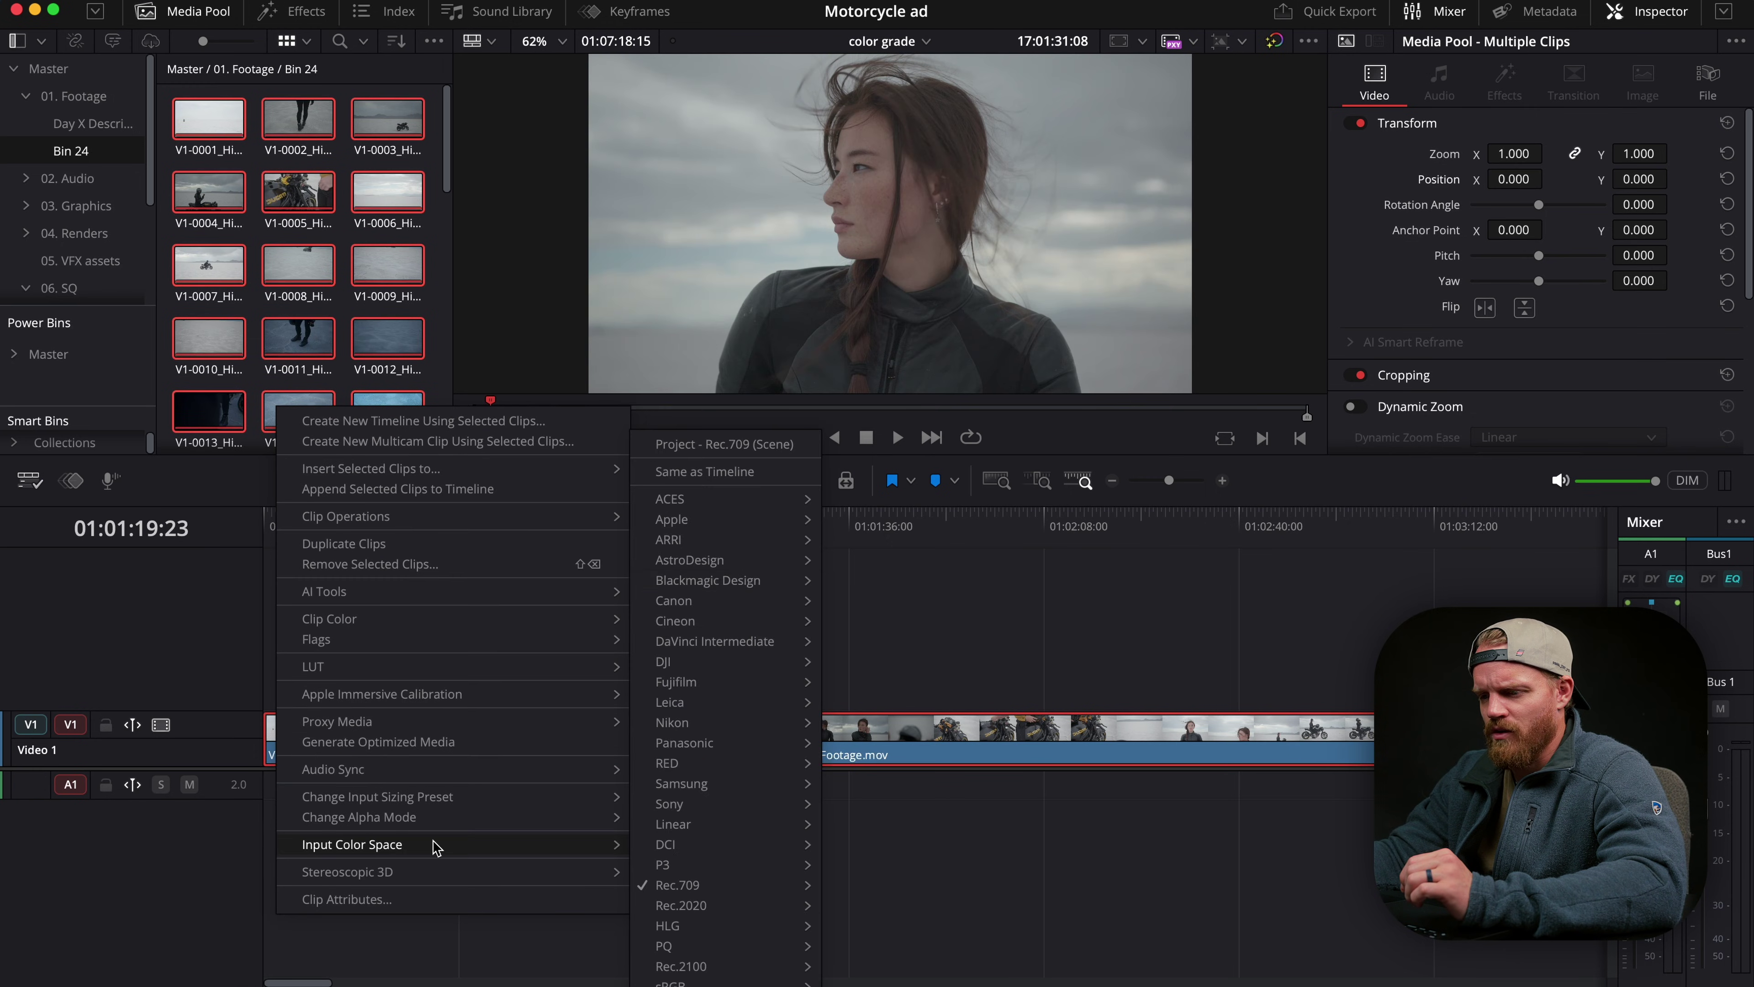
mouse_move(730, 604)
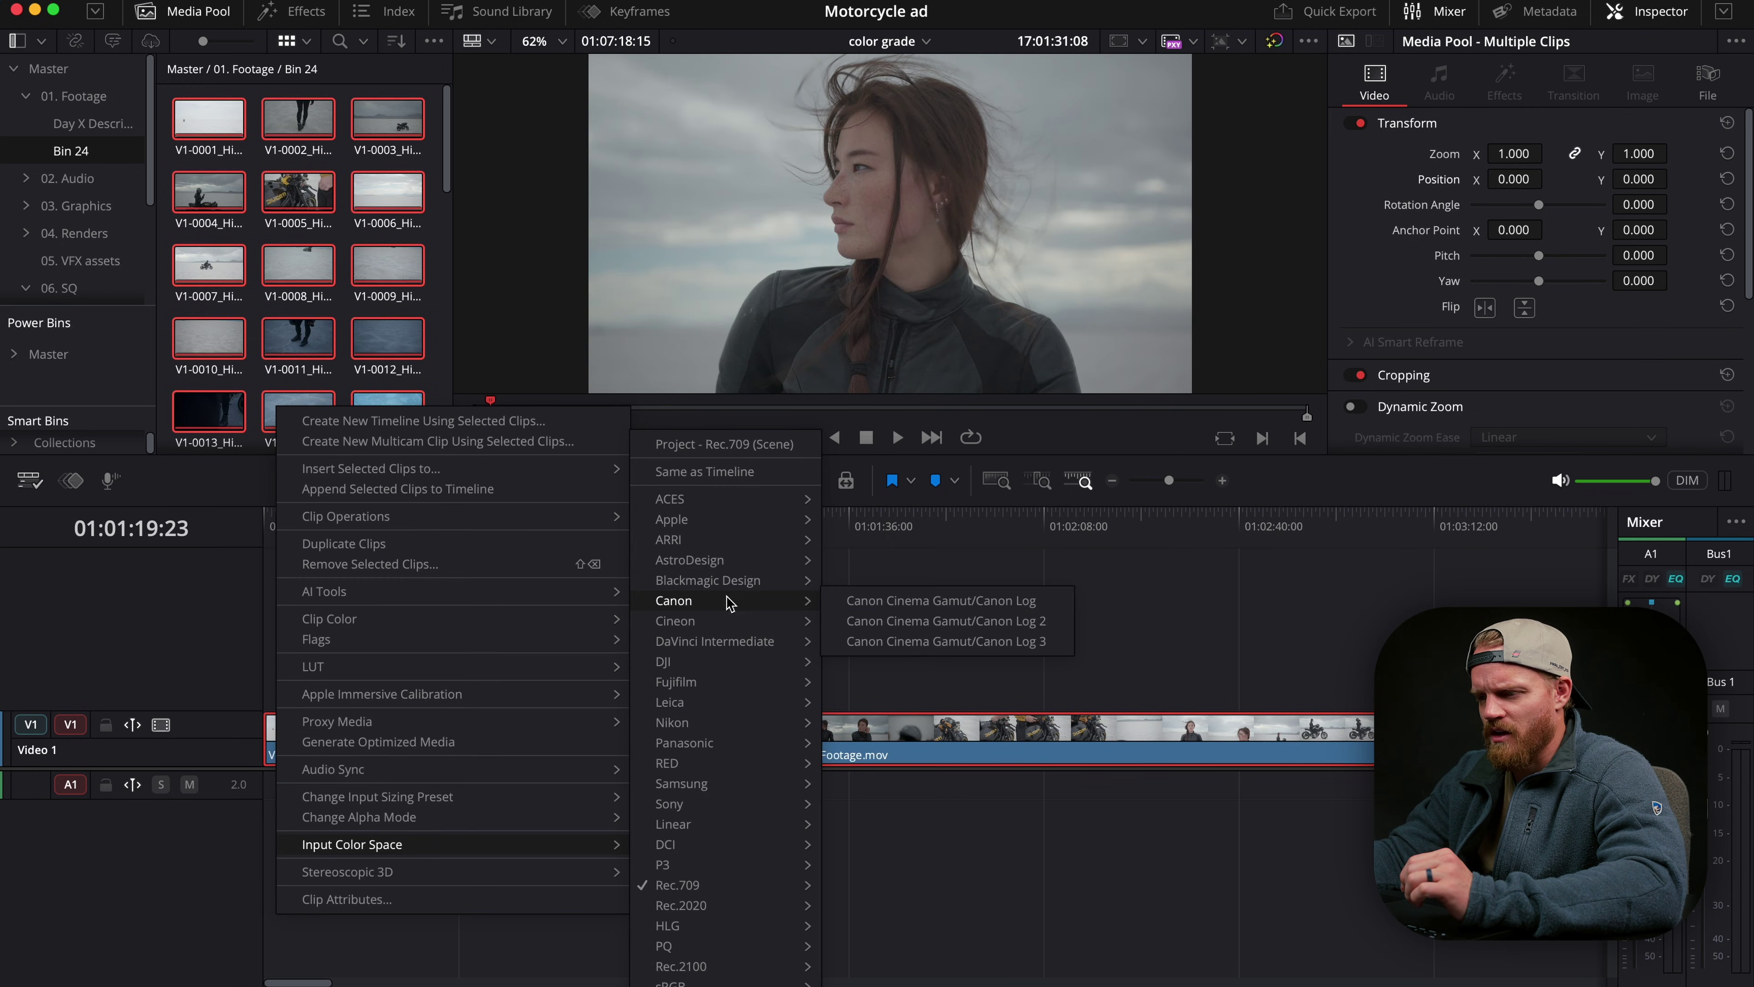
click(933, 641)
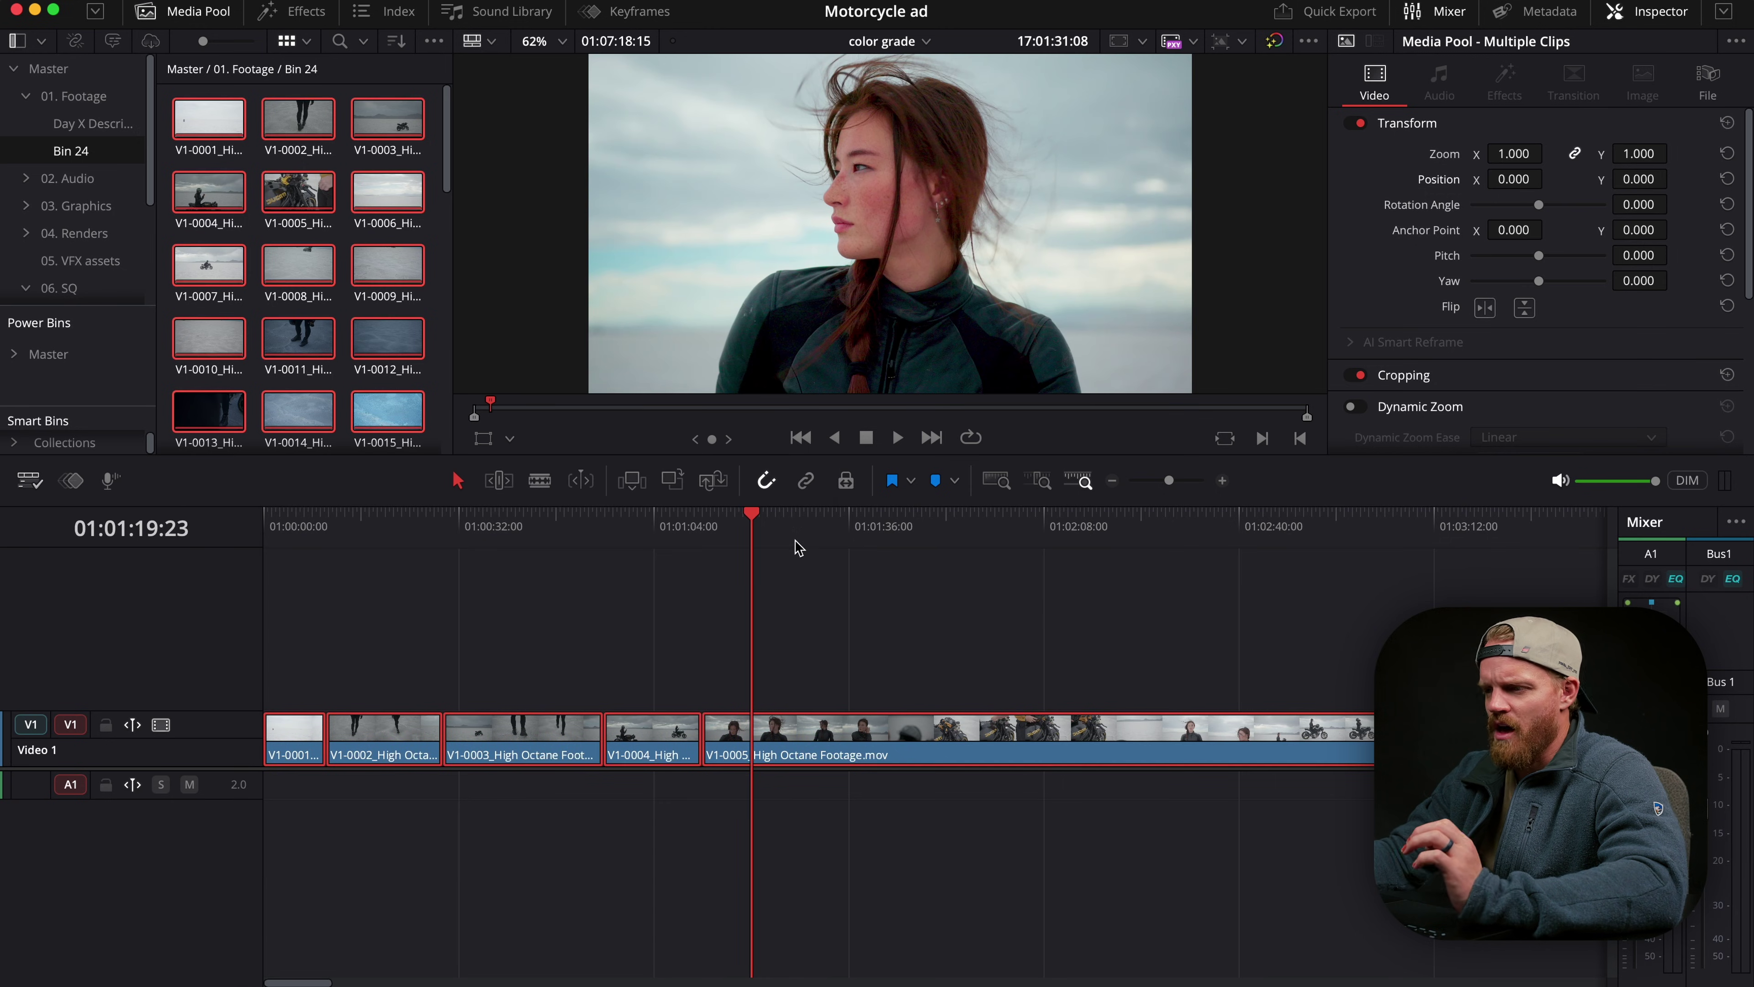
drag(783, 521, 822, 531)
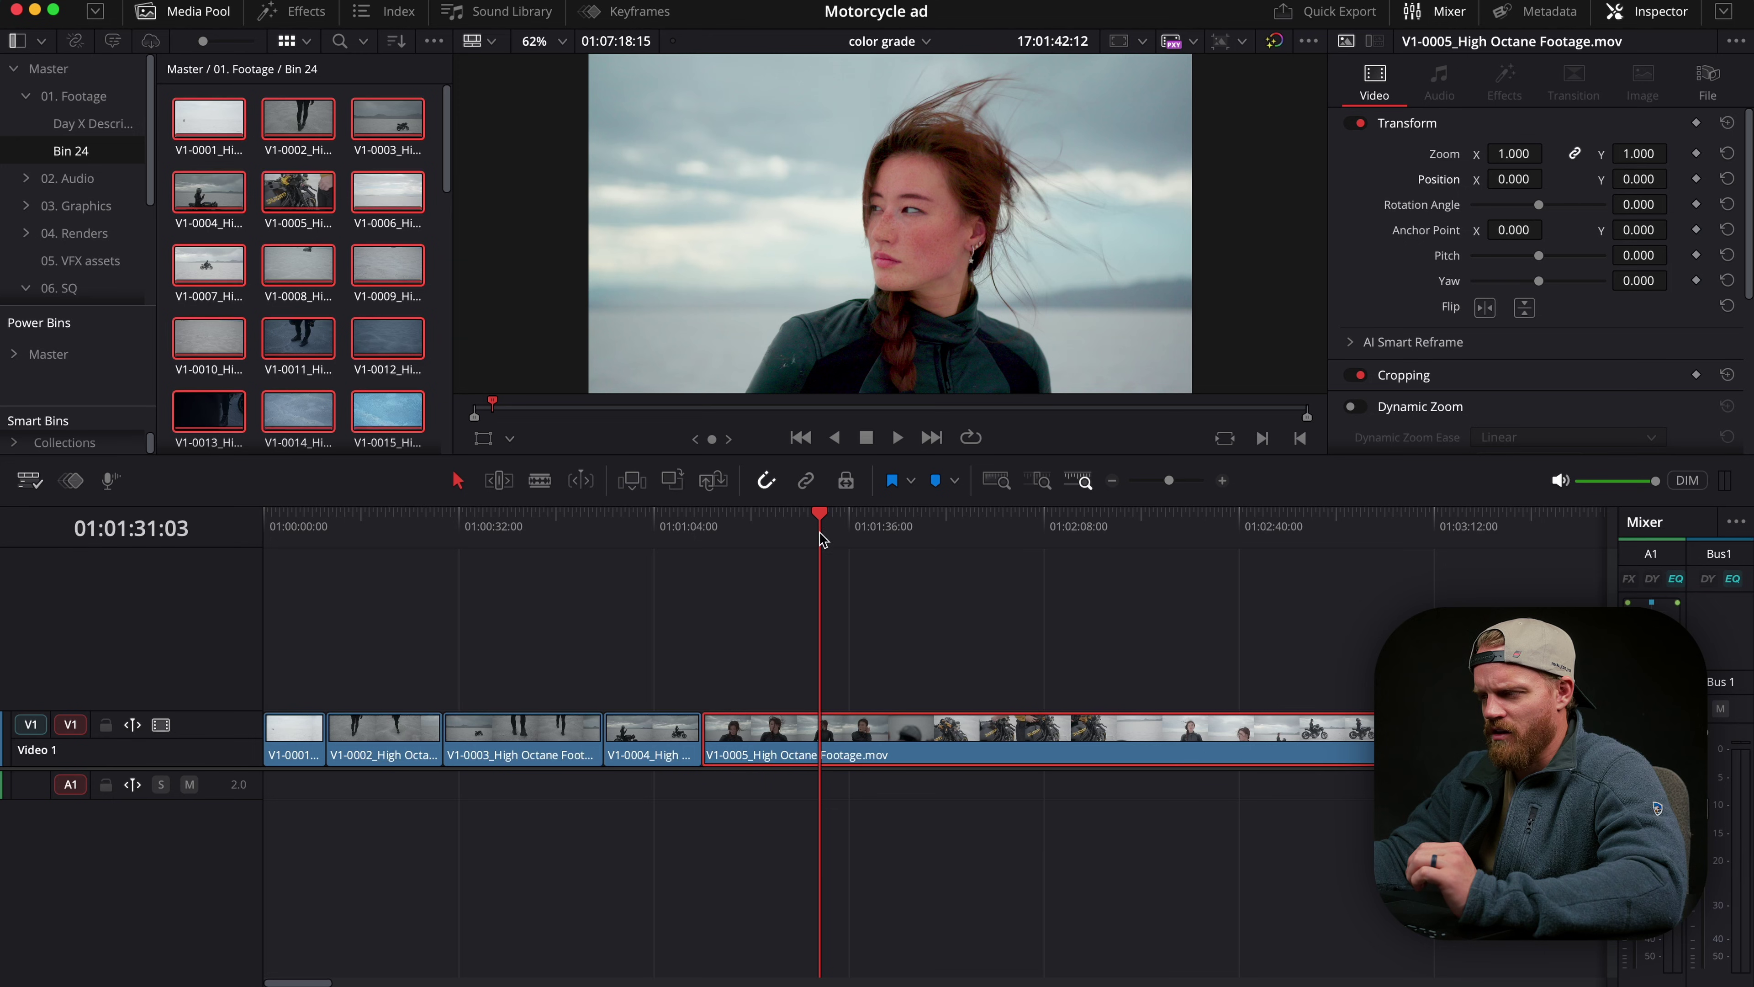
On the Color page, hide the effects library and mini timeline, keeping the node graph visible.
key(shift+6)
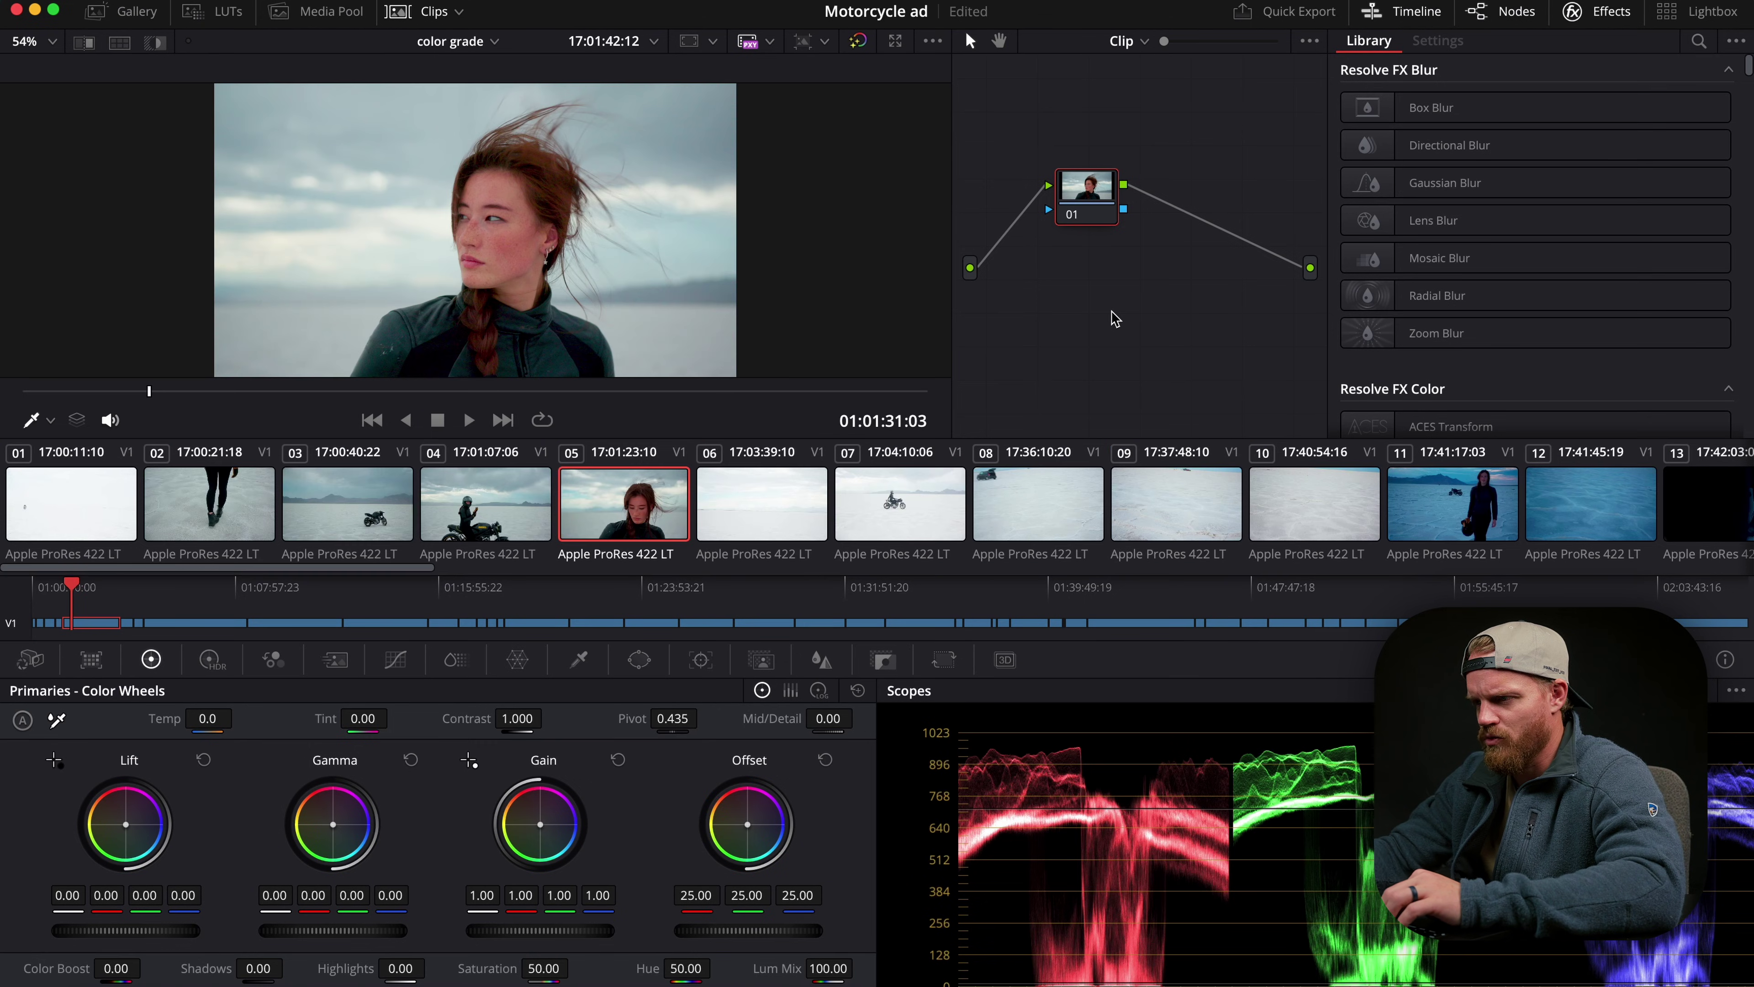
click(1519, 16)
click(1569, 15)
click(1413, 15)
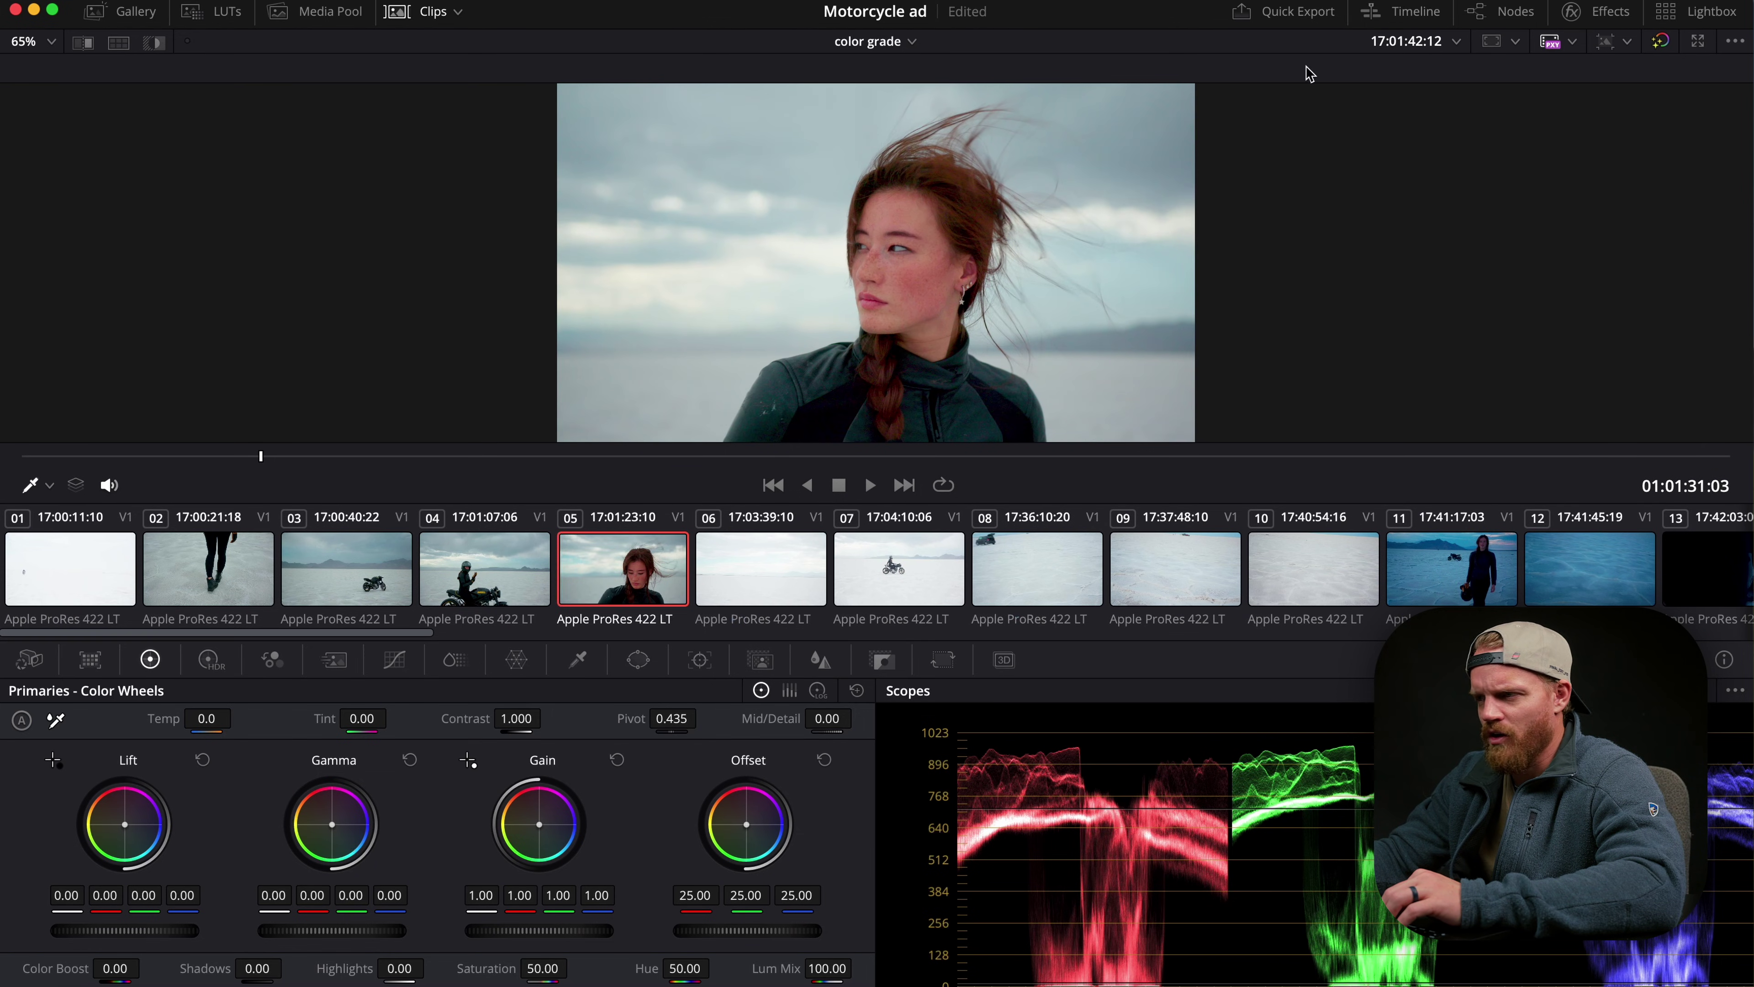
click(1494, 15)
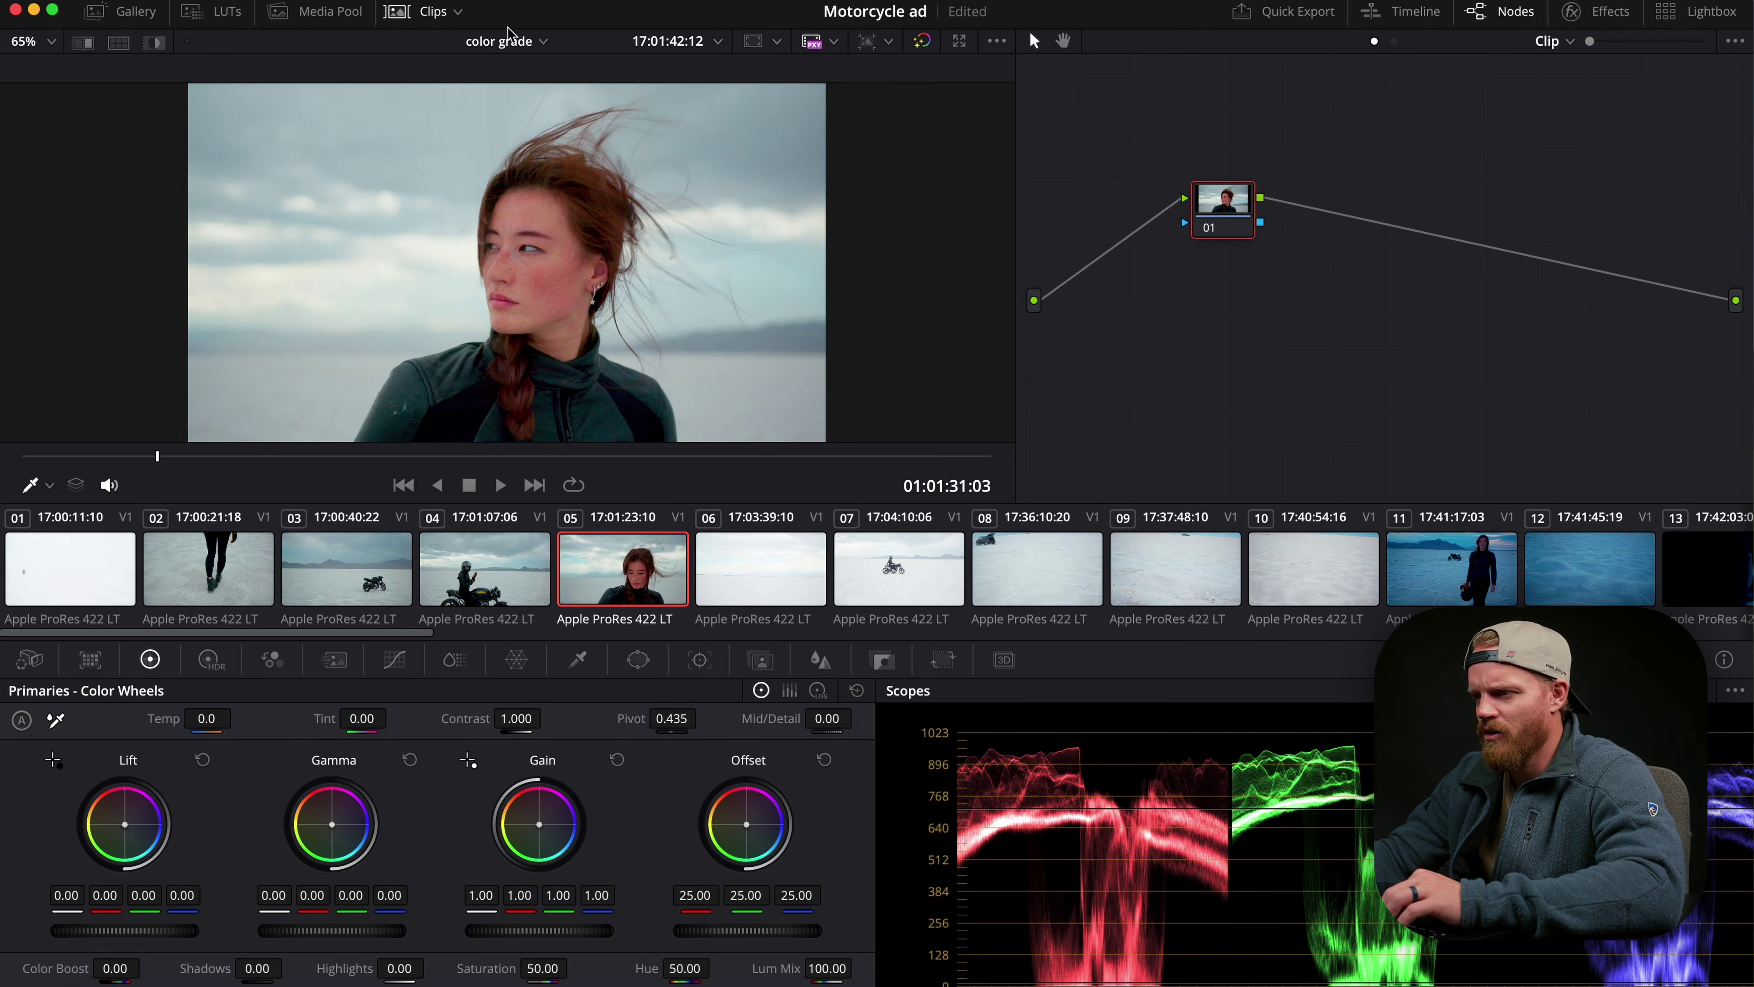
Open the gallery's color reference album and select reference still 1.62.1.
click(131, 15)
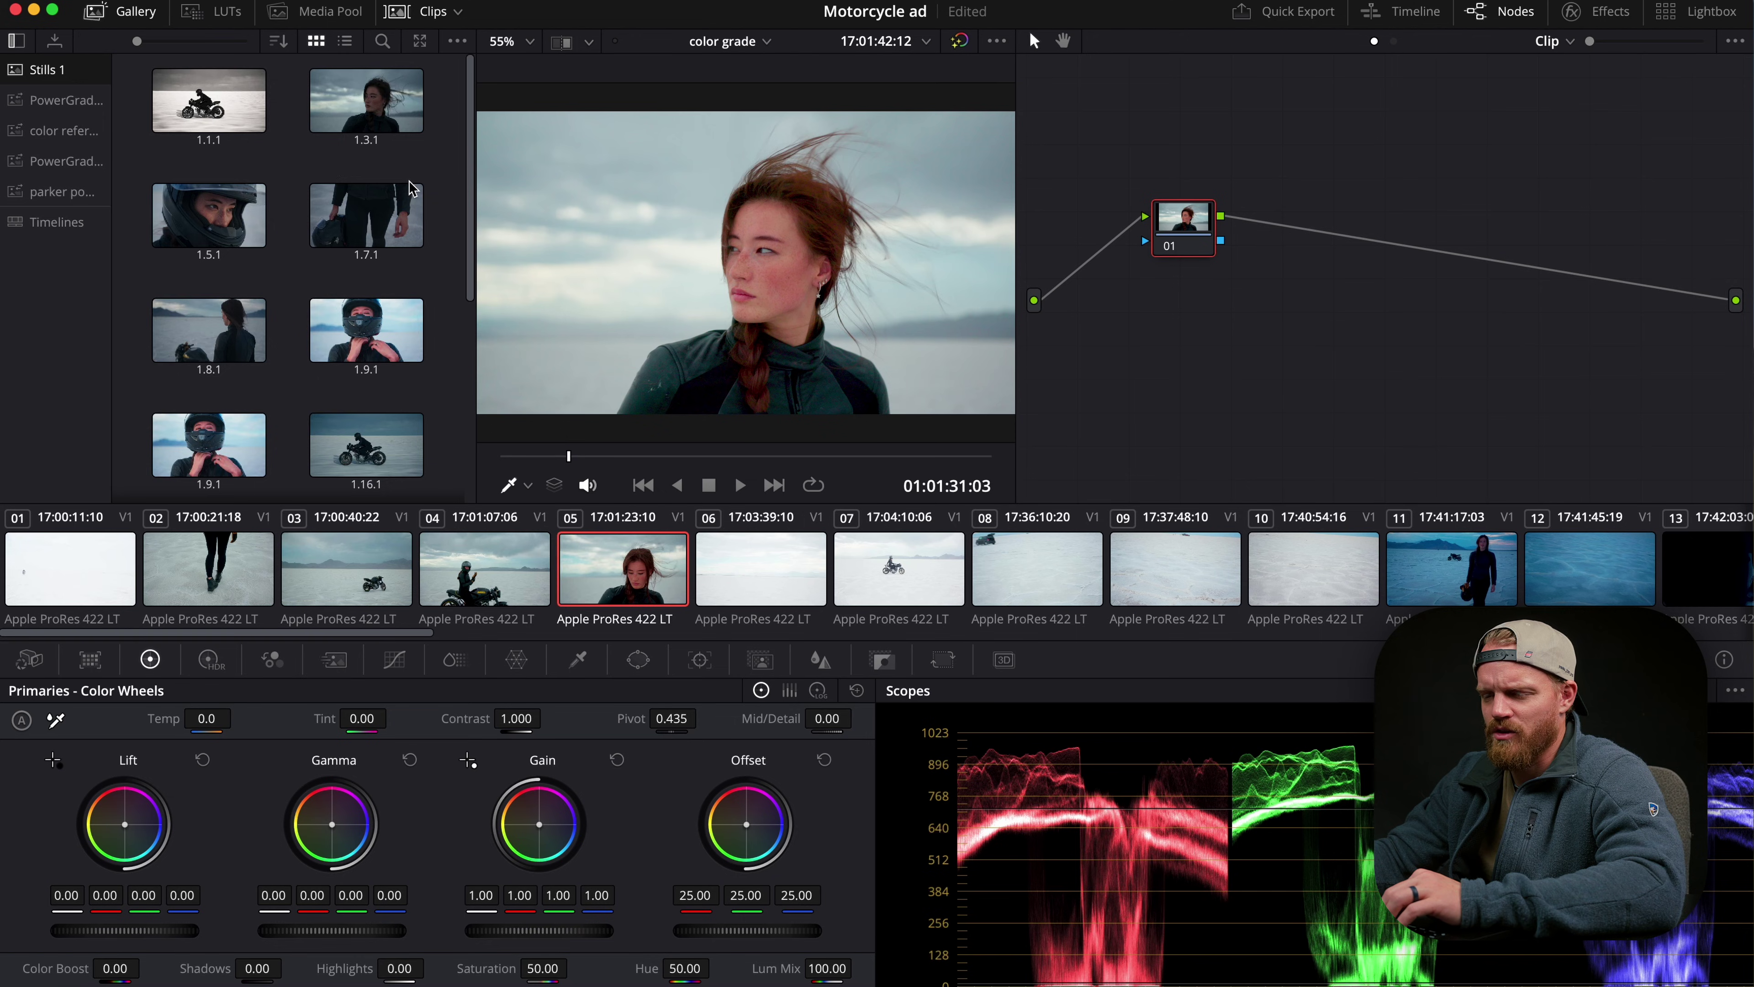
scroll(411, 187, down, 2)
click(69, 133)
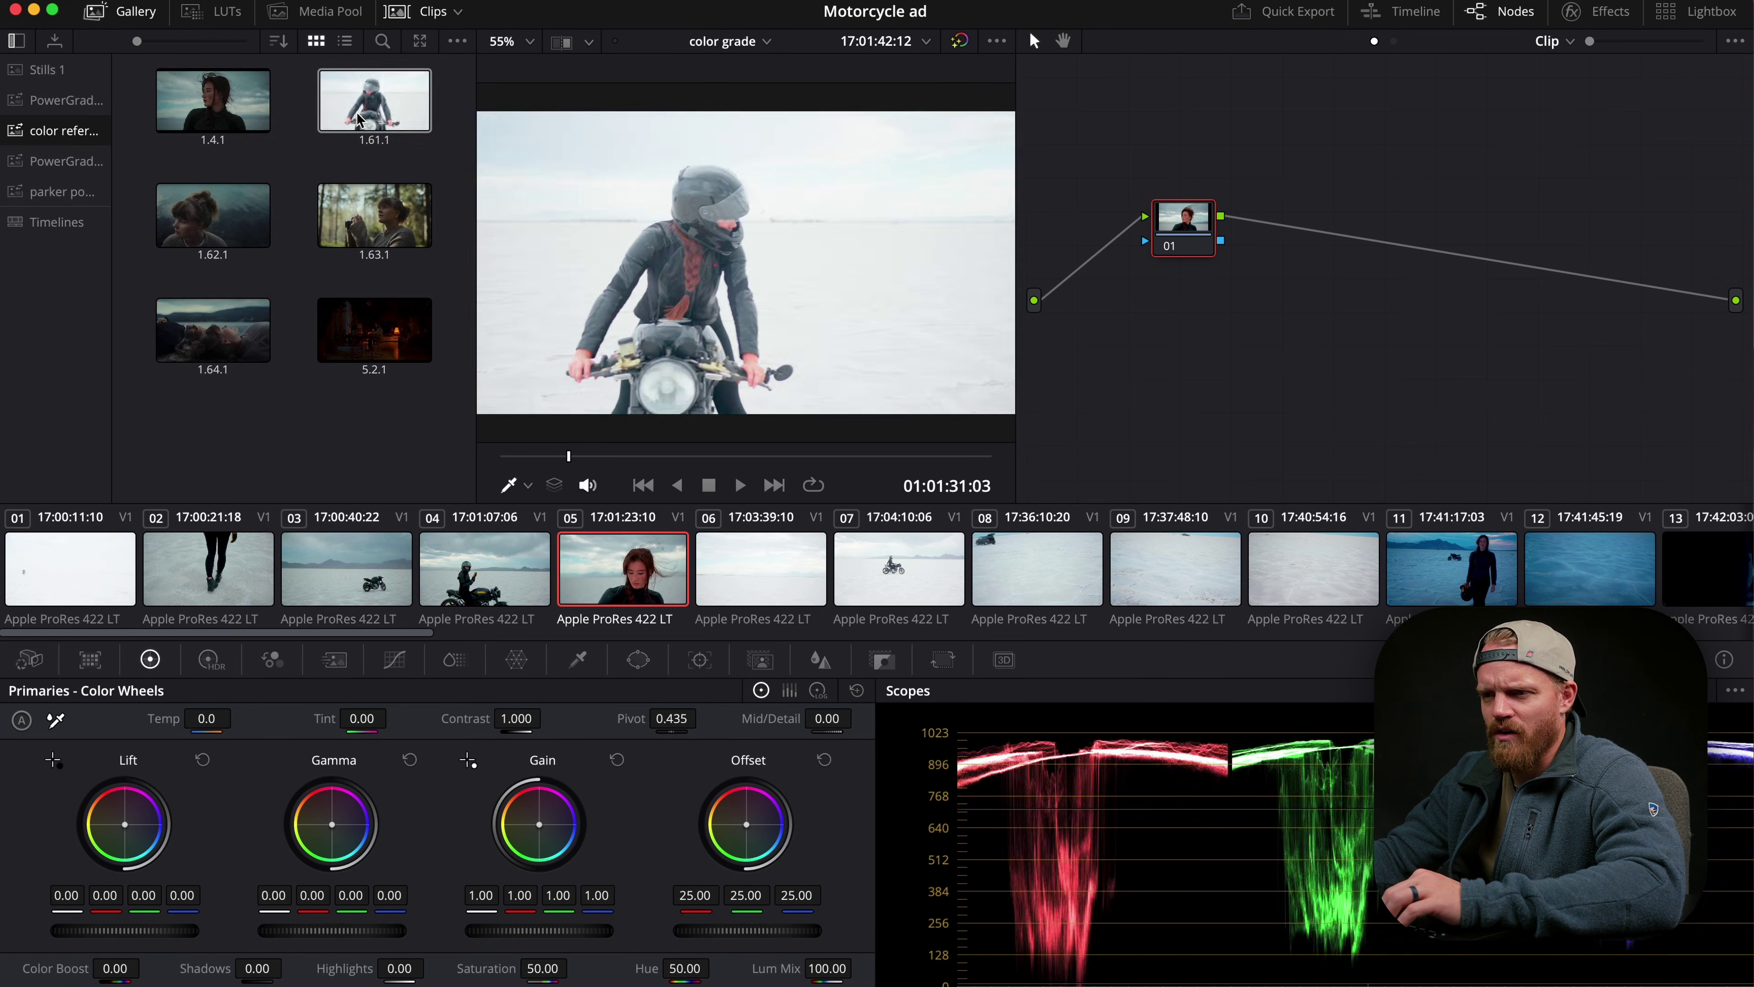
click(213, 100)
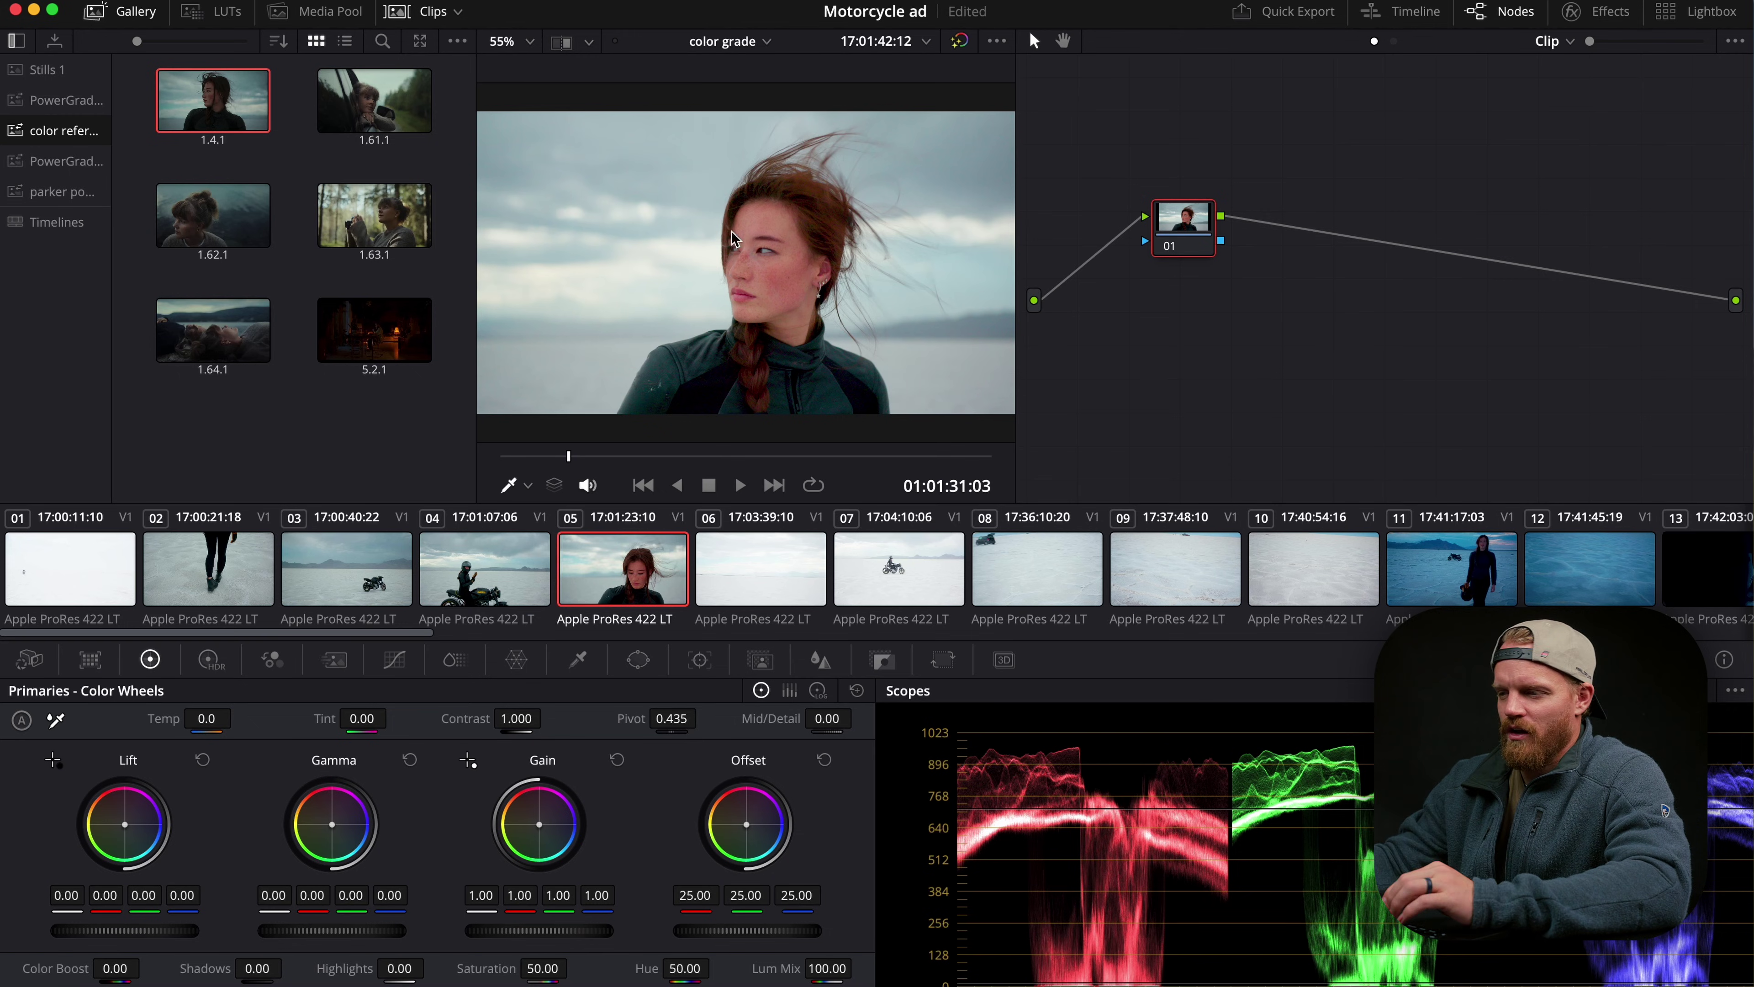
drag(1183, 225, 1150, 212)
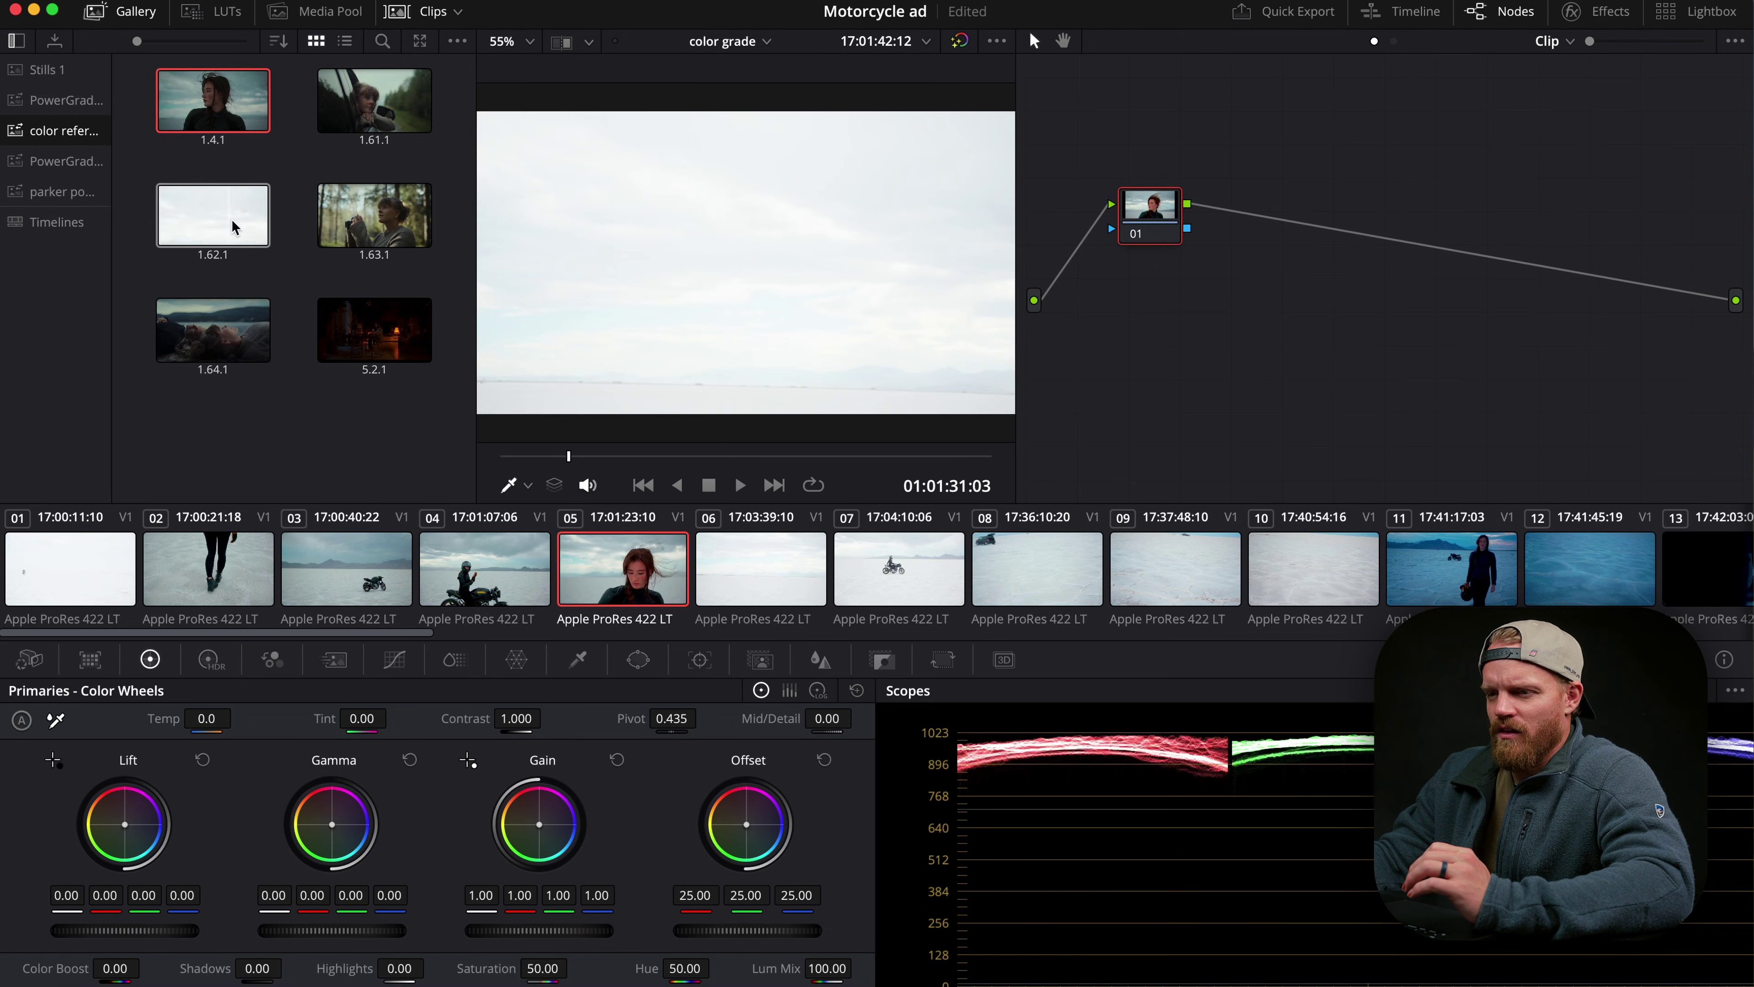
click(293, 264)
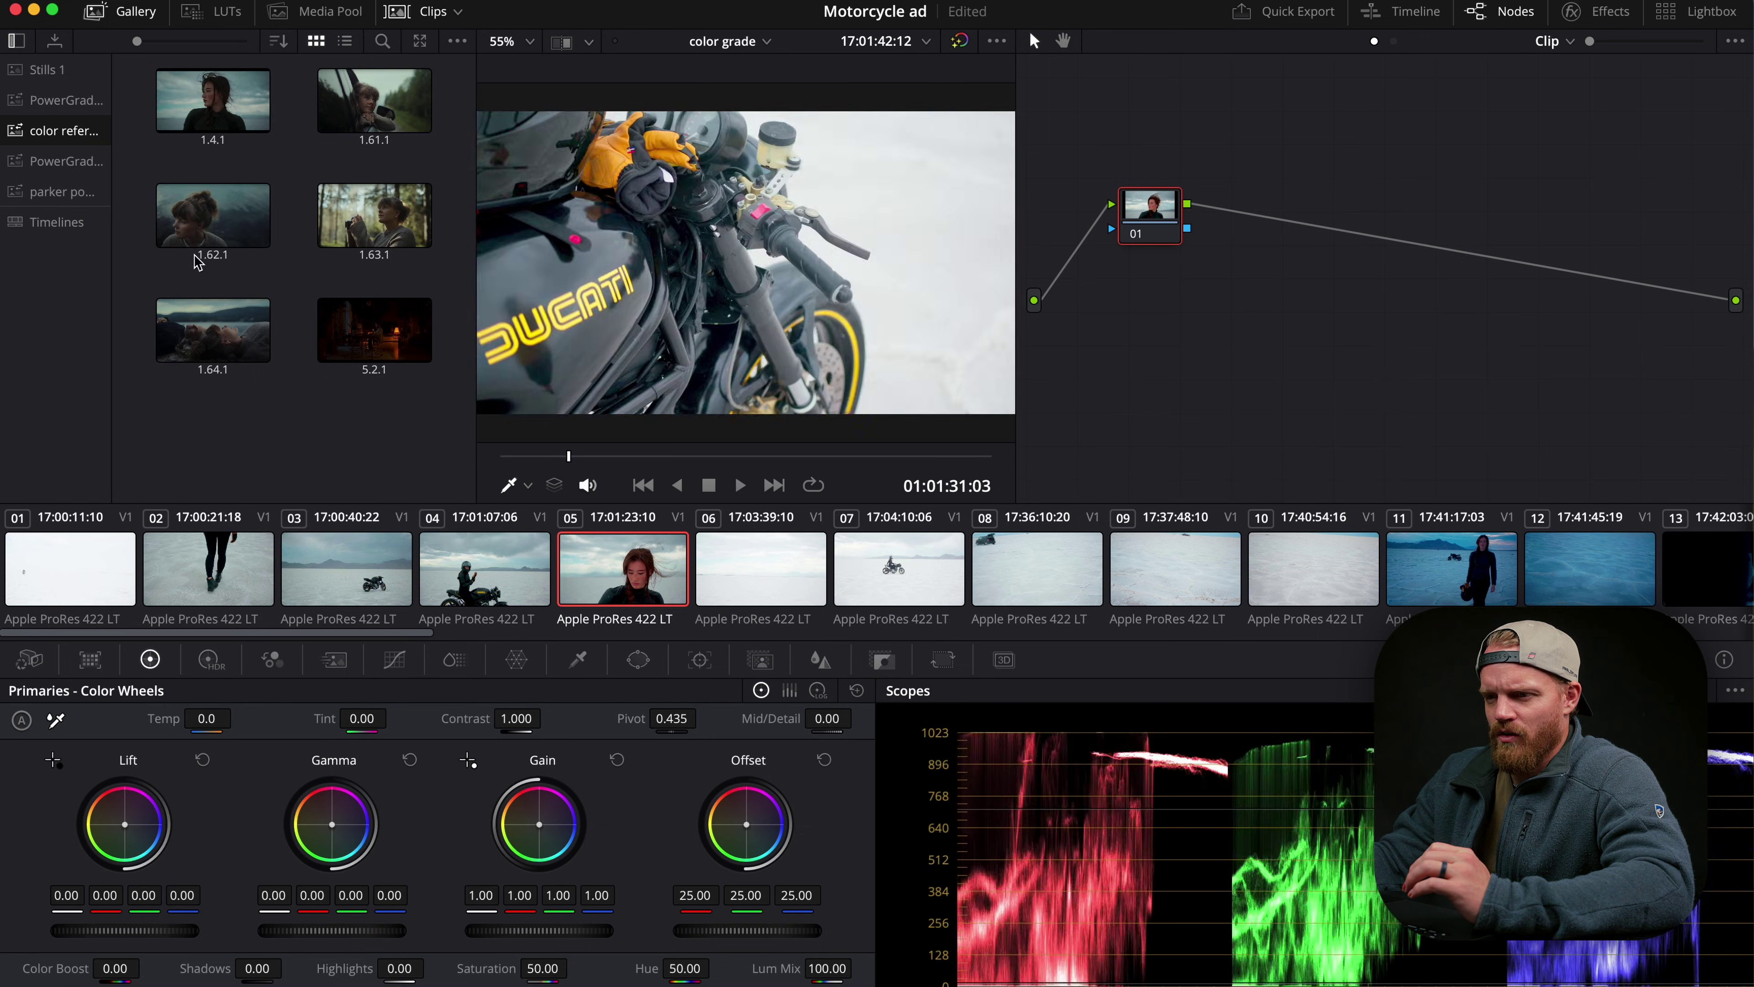
click(192, 268)
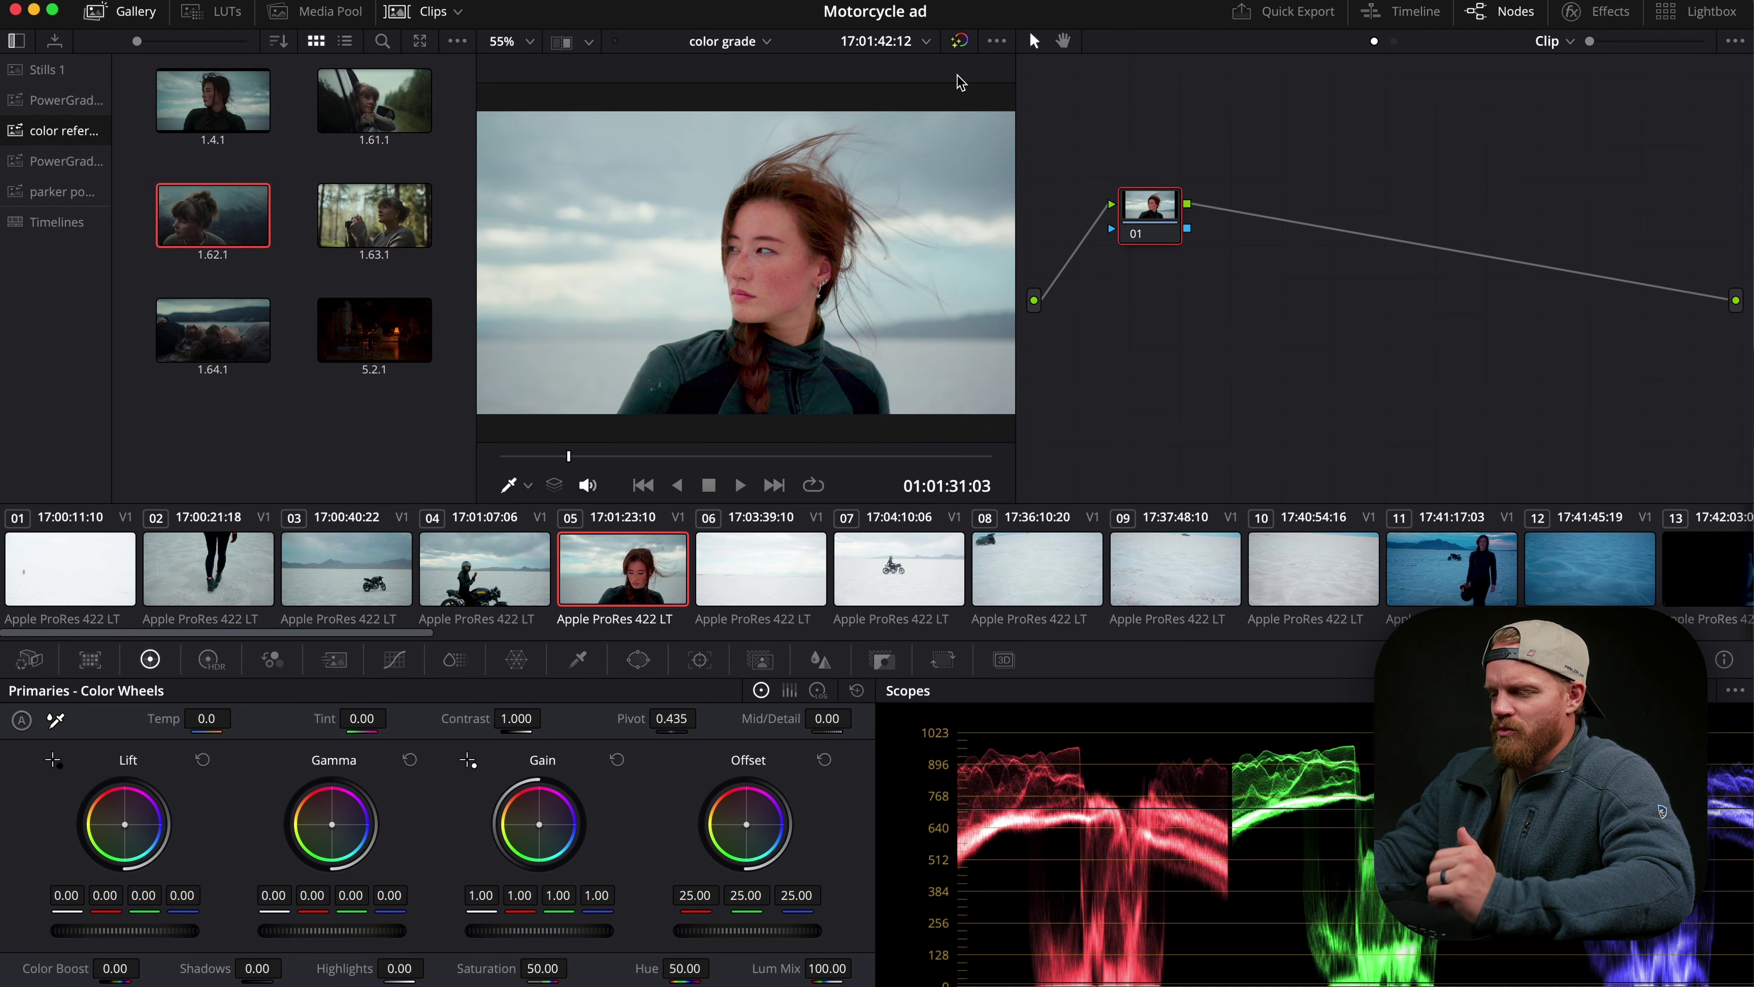
Turn on split screen in Selected Still Images mode to compare clip 05 with still 1.62.1.
click(997, 42)
mouse_move(1055, 139)
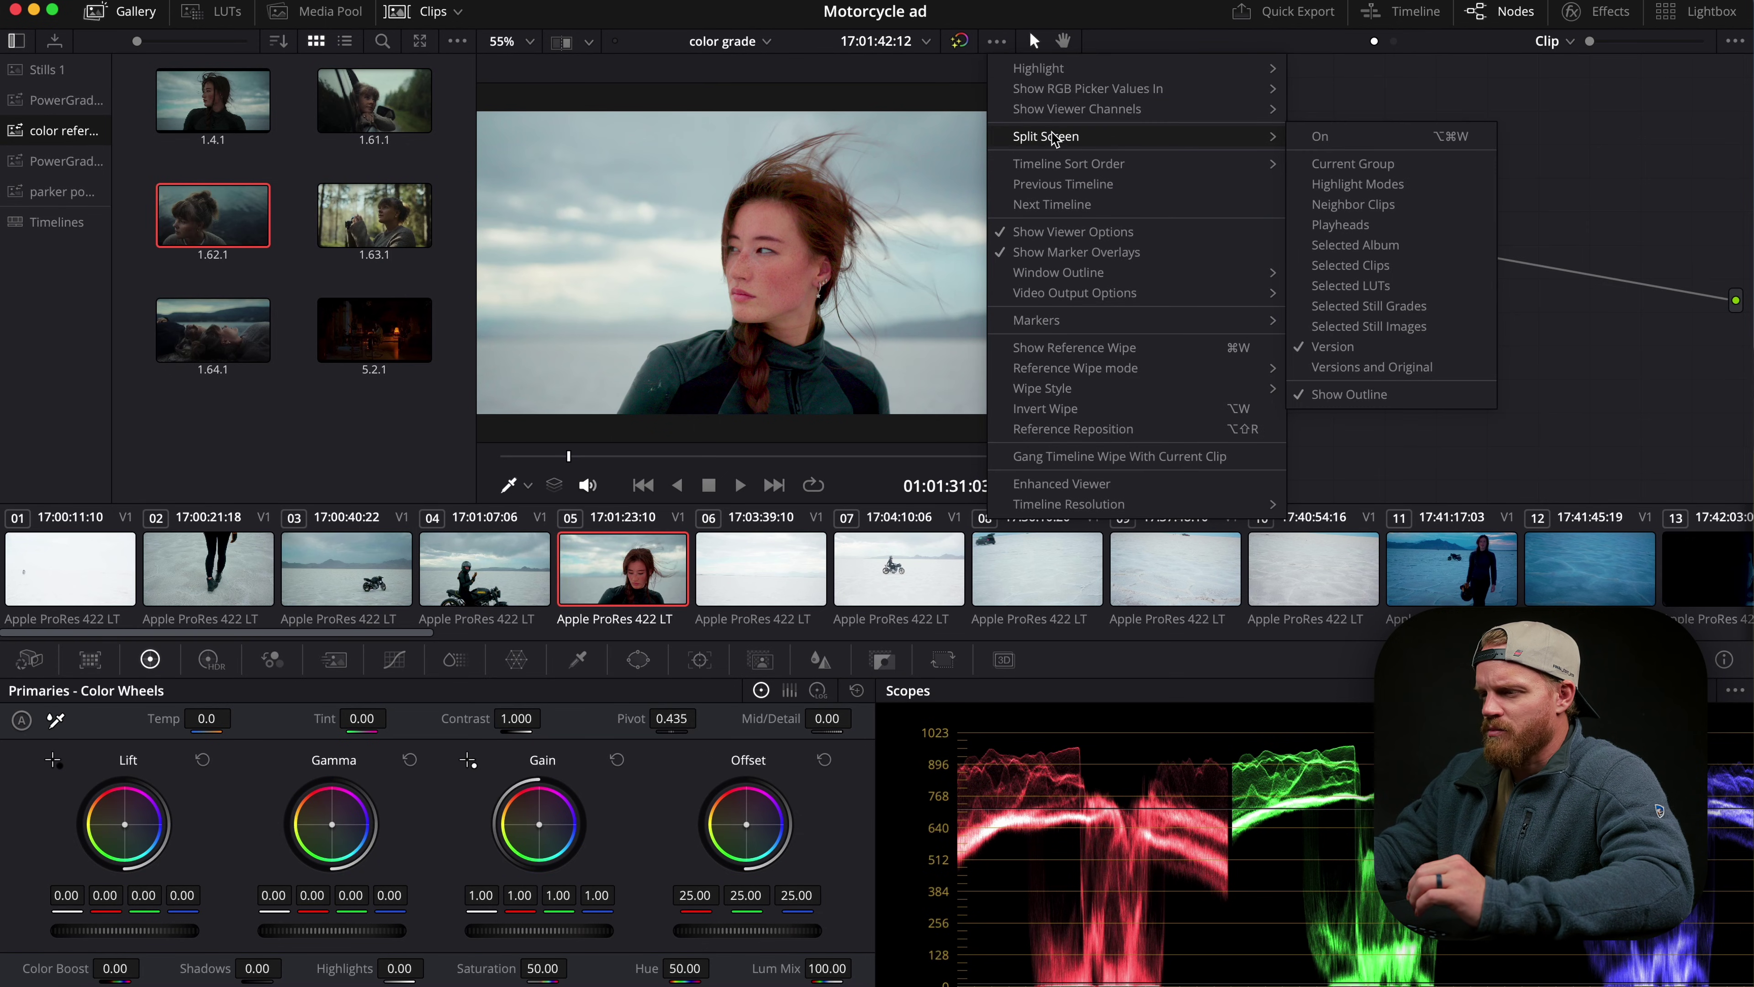
click(1319, 137)
click(997, 42)
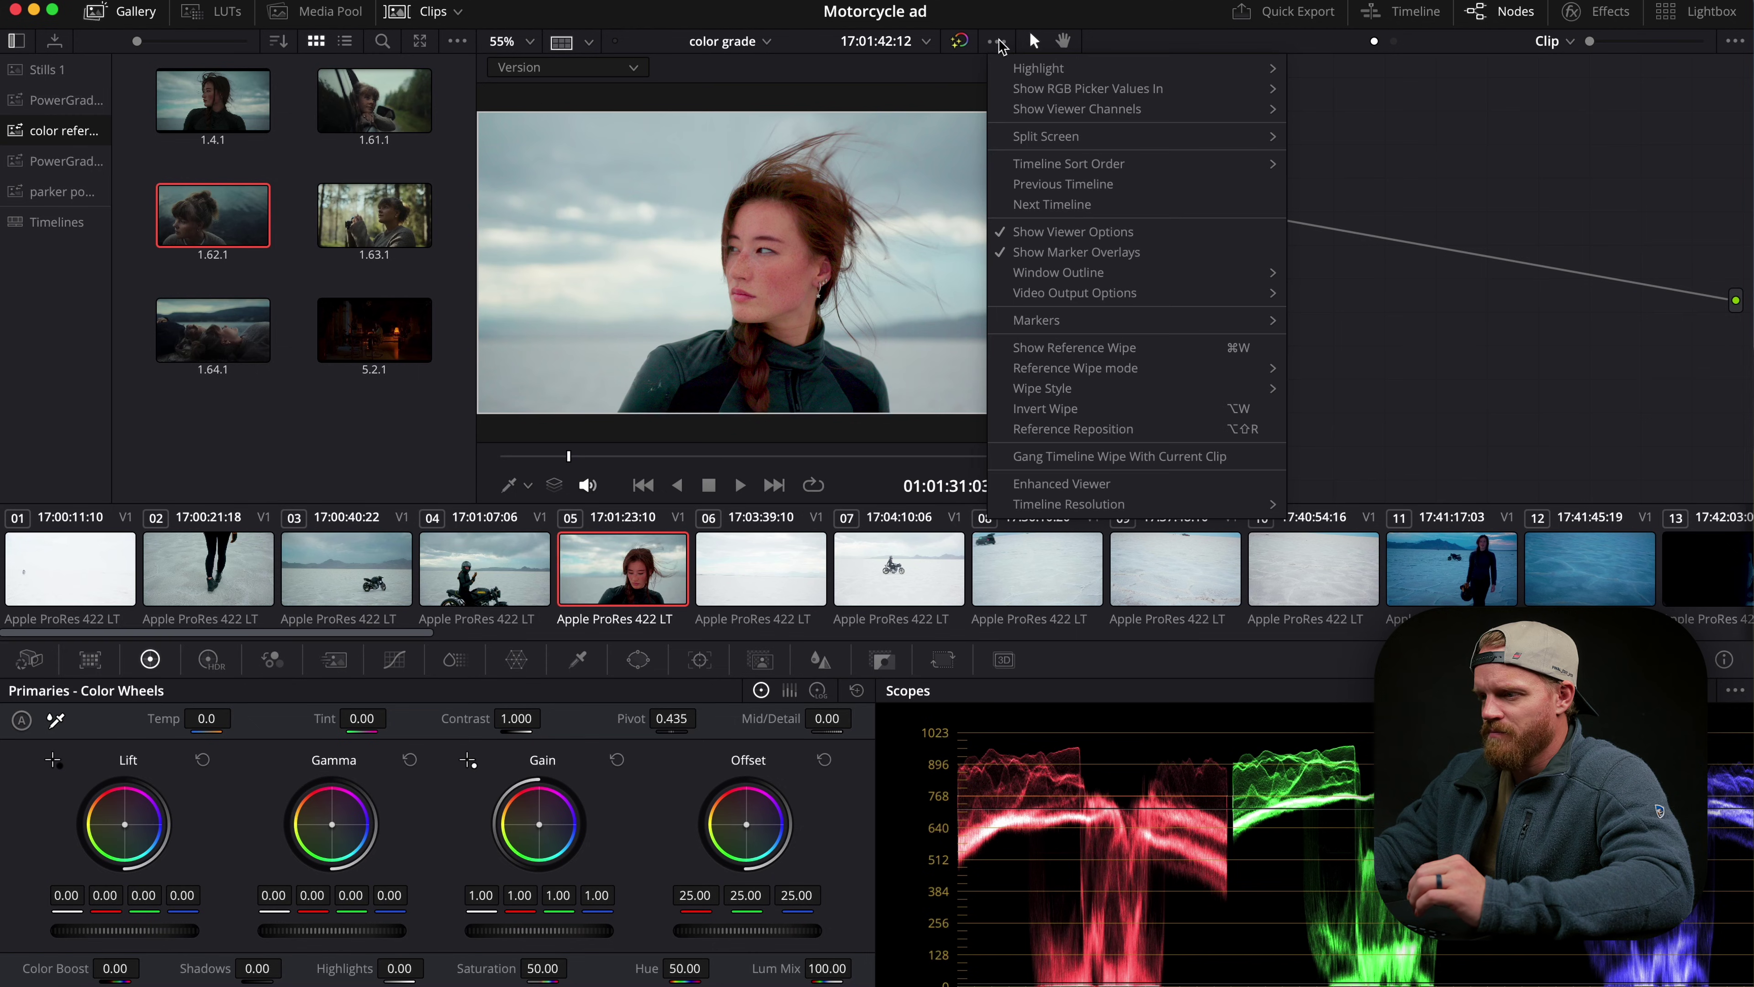
mouse_move(1039, 142)
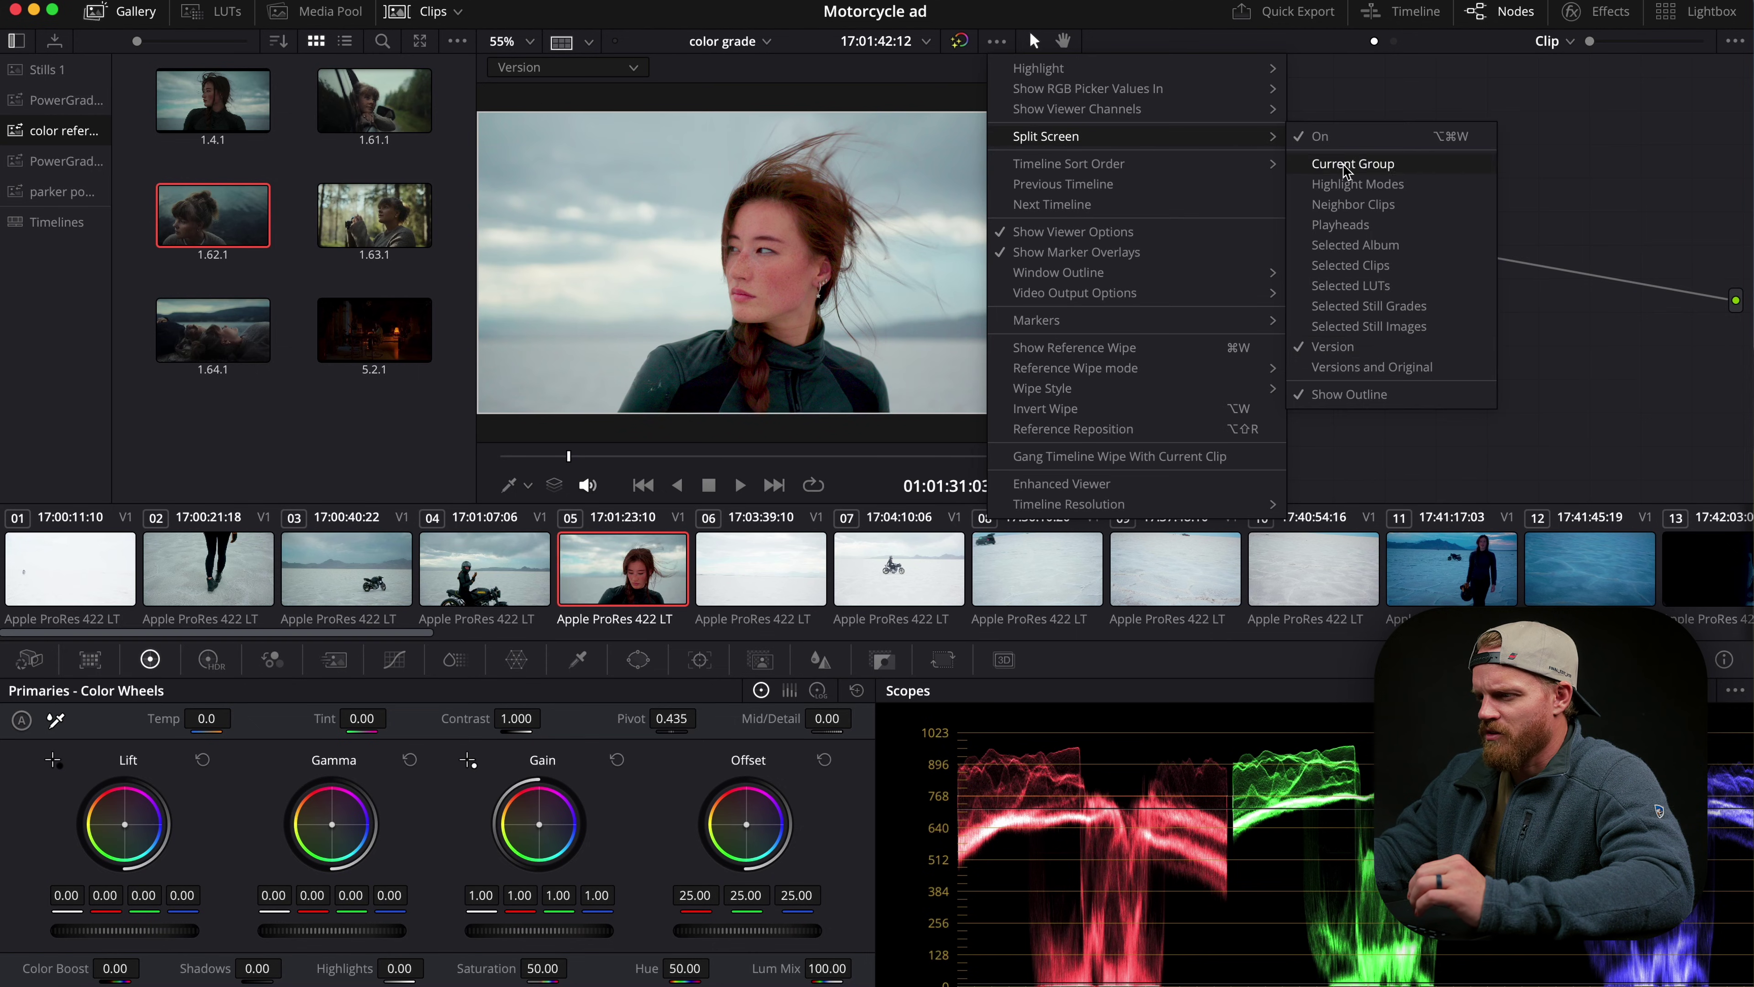
click(1384, 328)
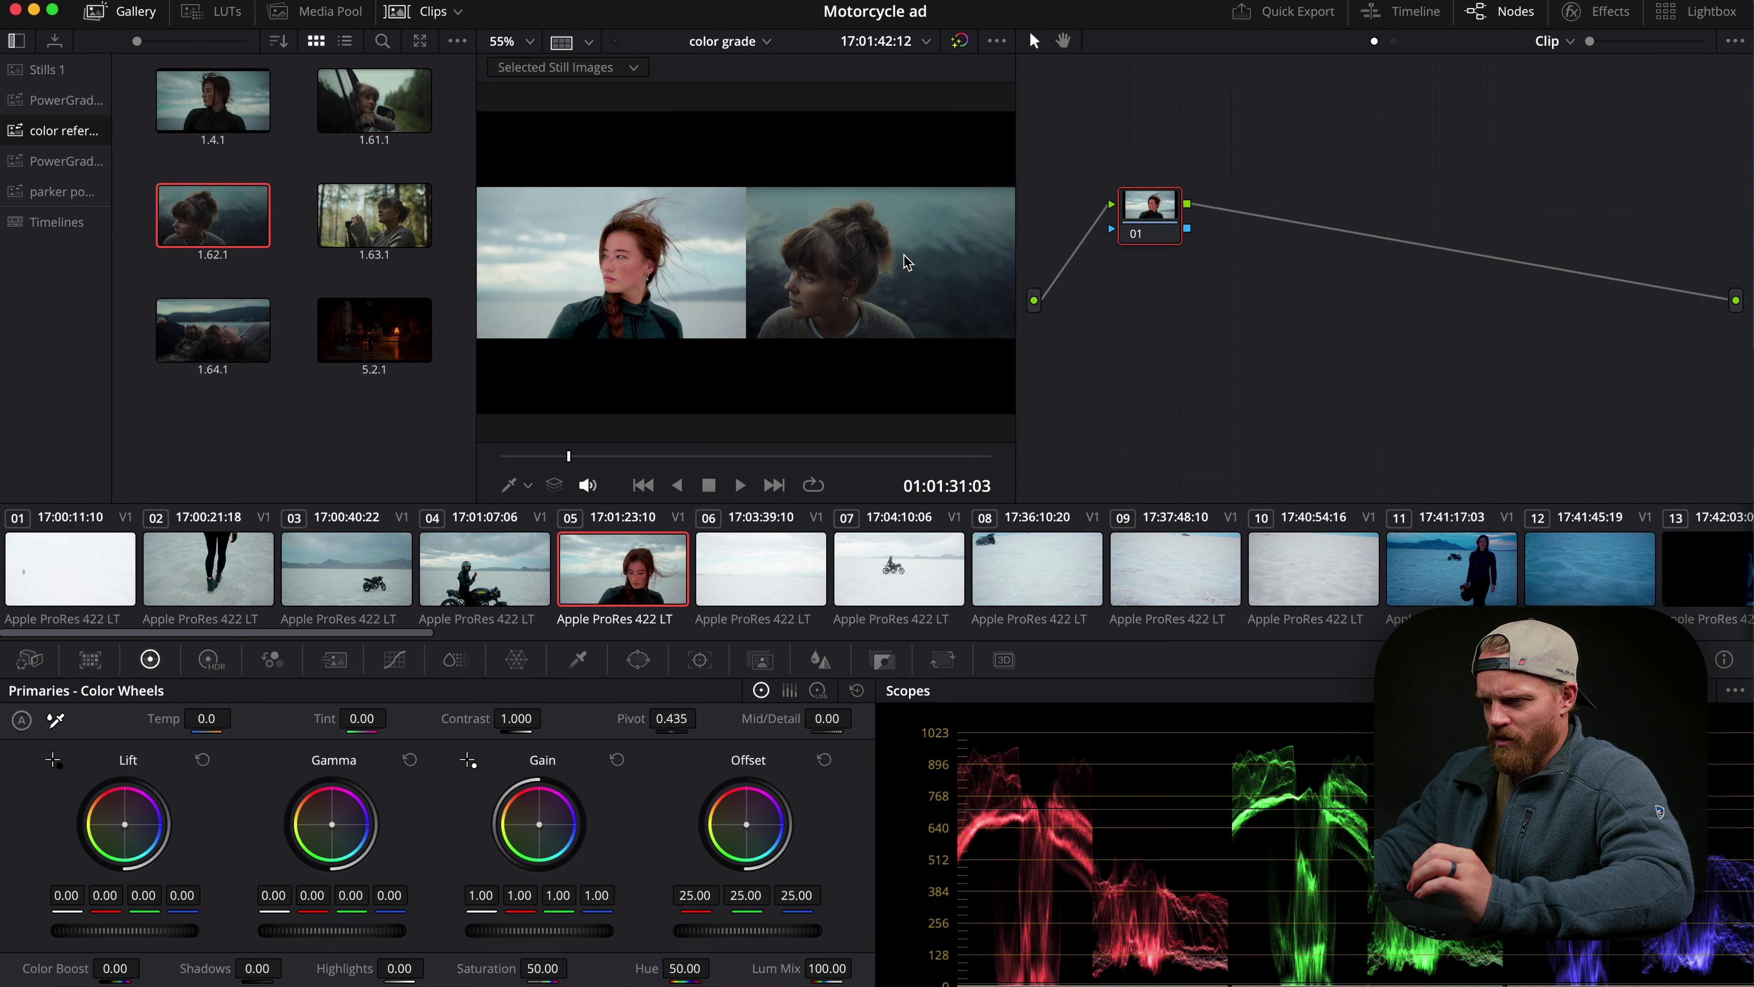
Lower the global exposure to -0.61 in the HDR wheels.
click(419, 19)
click(419, 19)
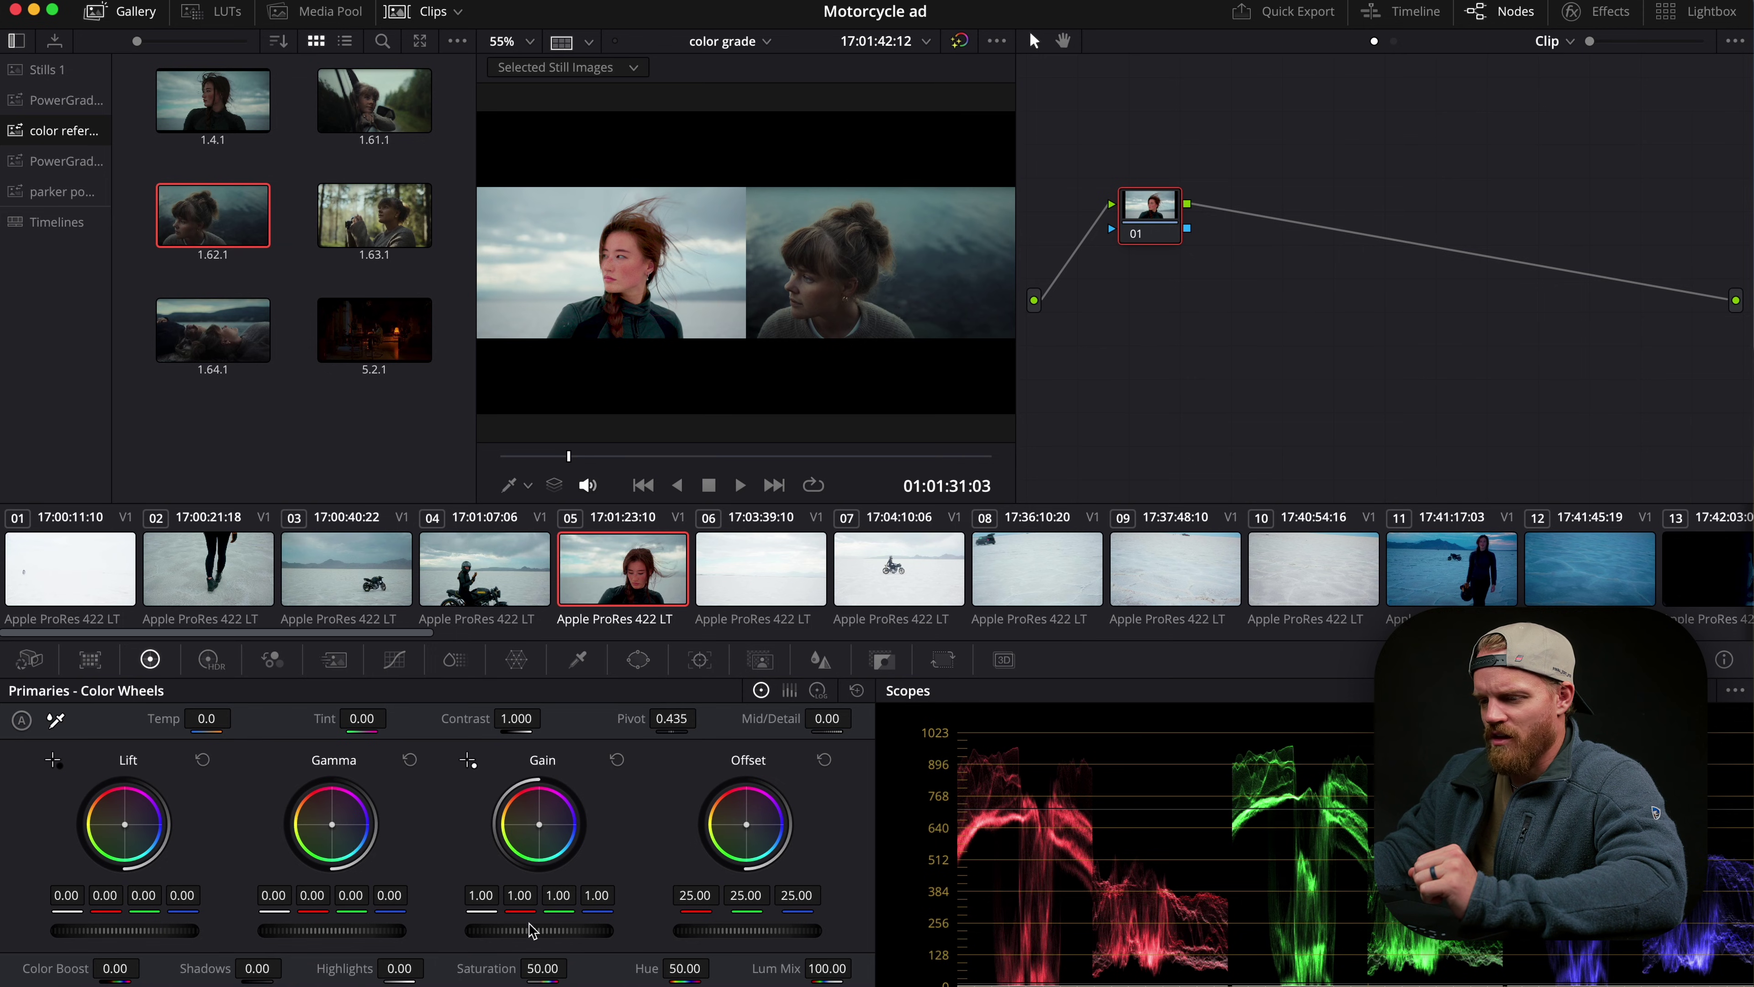
click(209, 660)
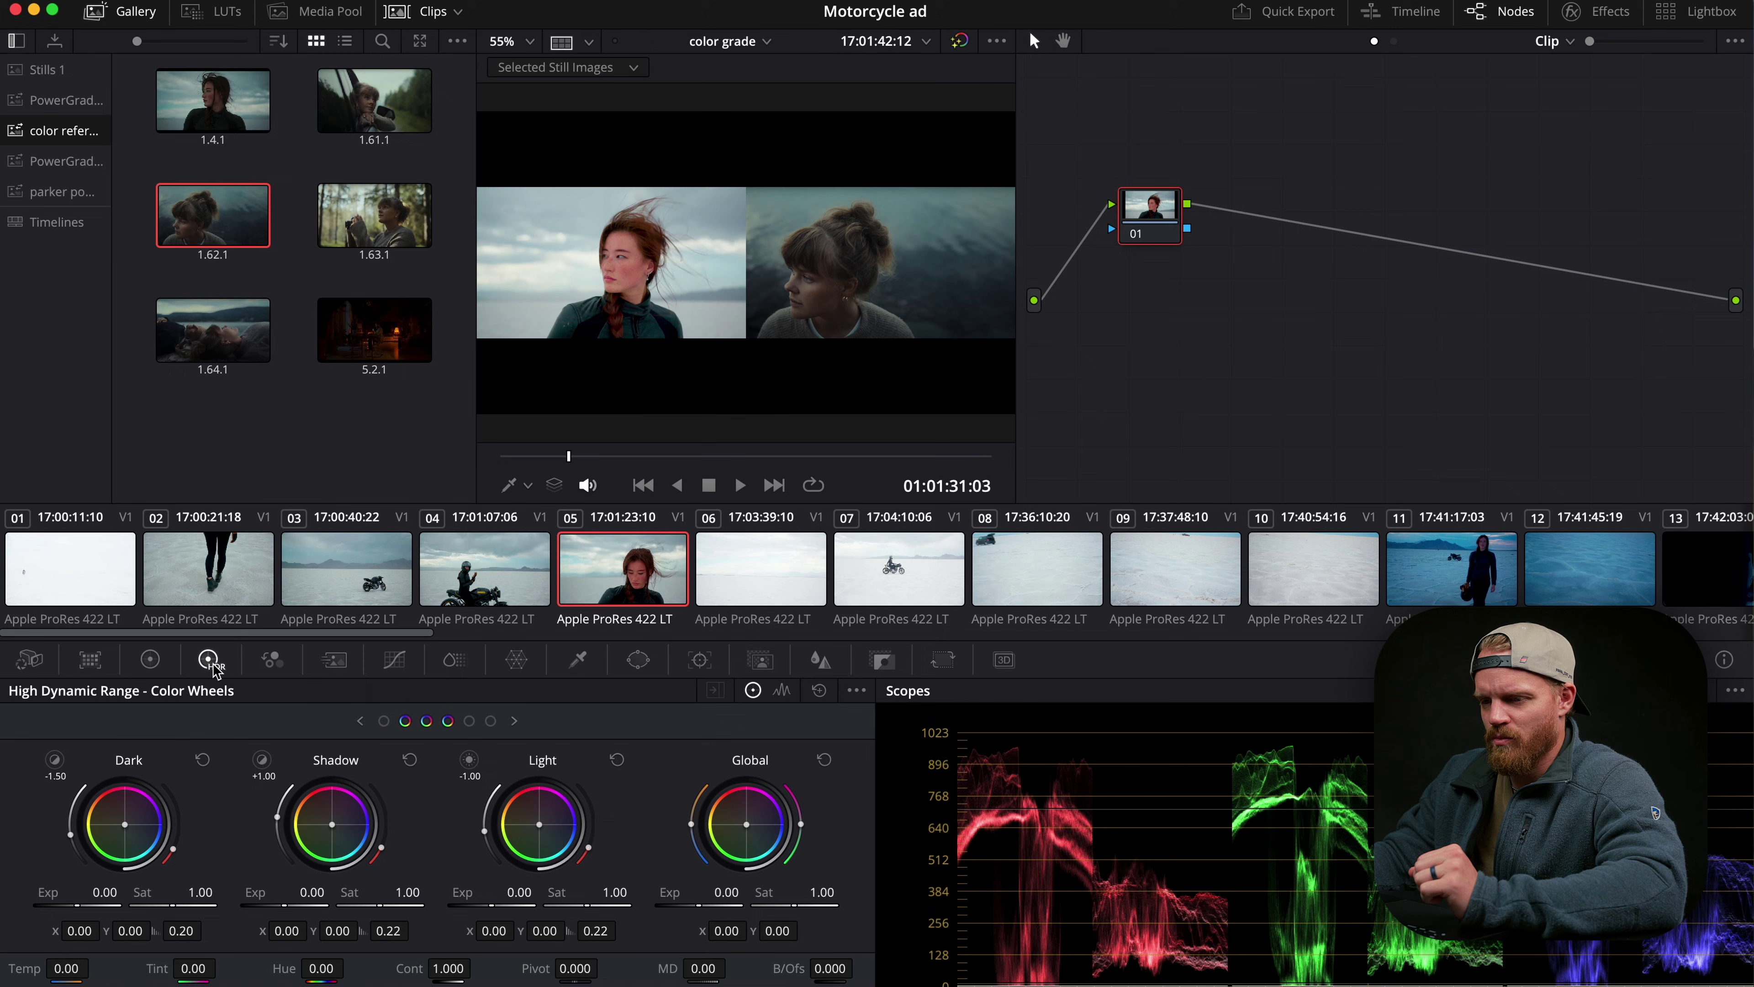
drag(733, 898, 245, 937)
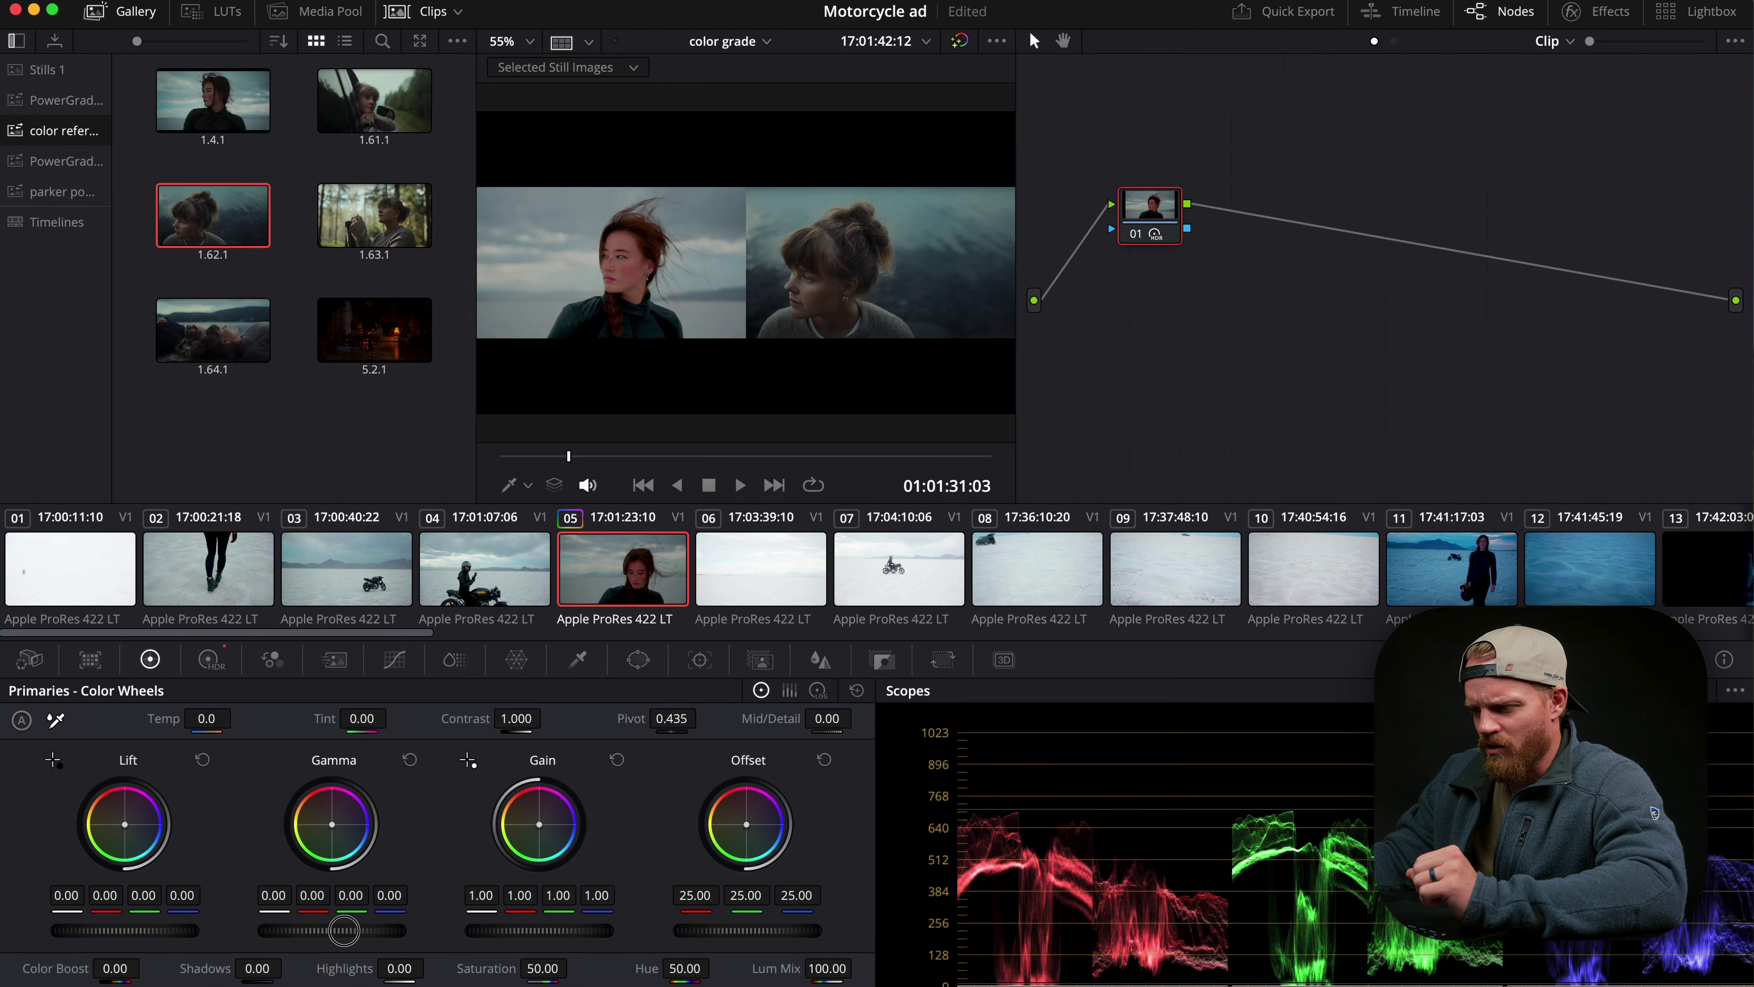
Set Lift 0.01, Gamma -0.03, Gain 0.94 and Contrast 1.044 to match the reference.
drag(344, 930, 348, 930)
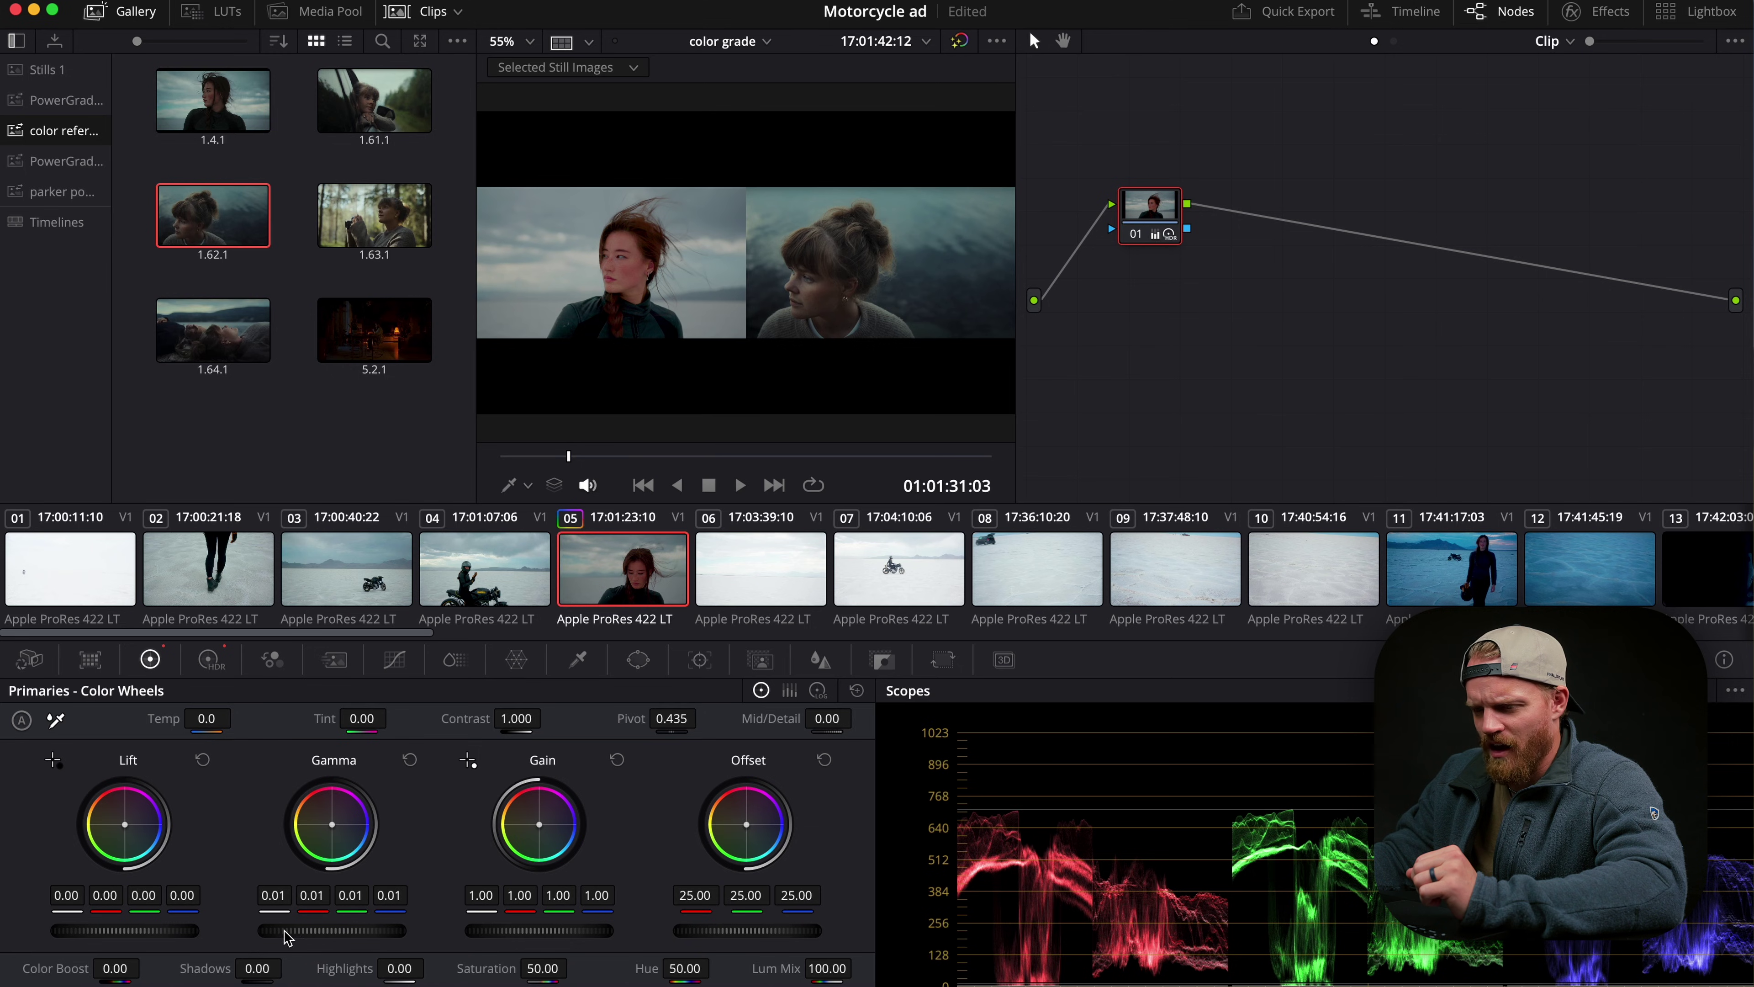
drag(158, 933, 185, 938)
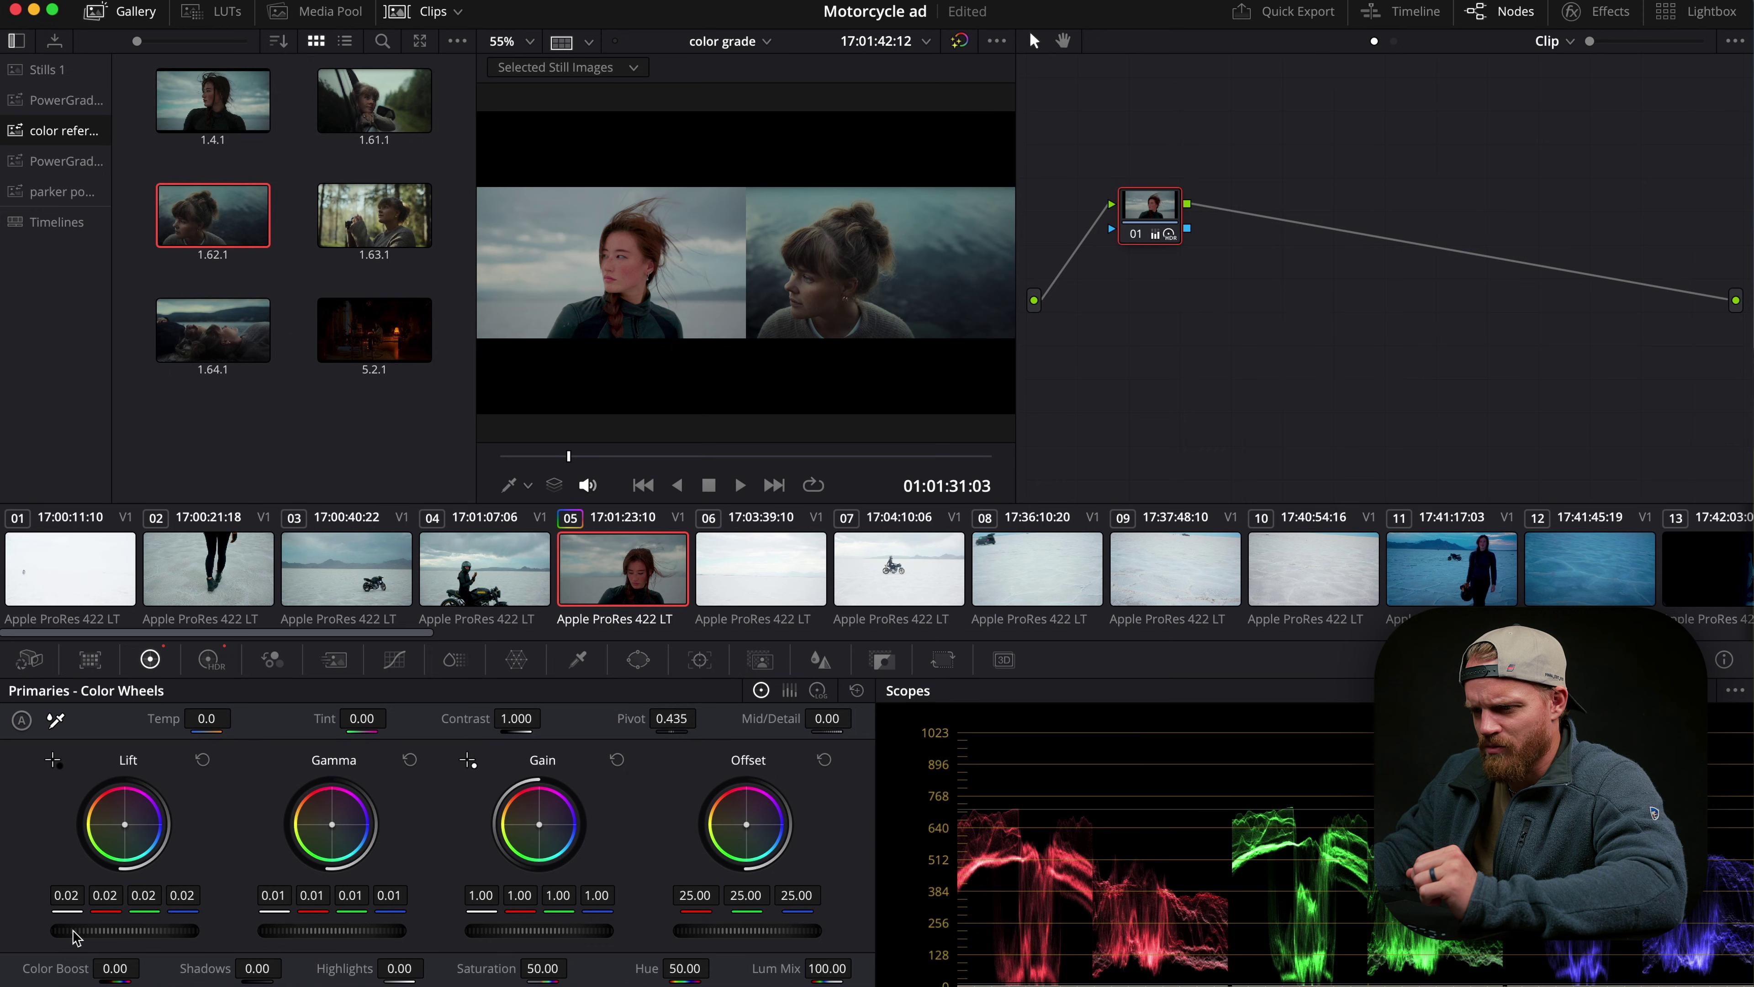
drag(334, 937, 306, 938)
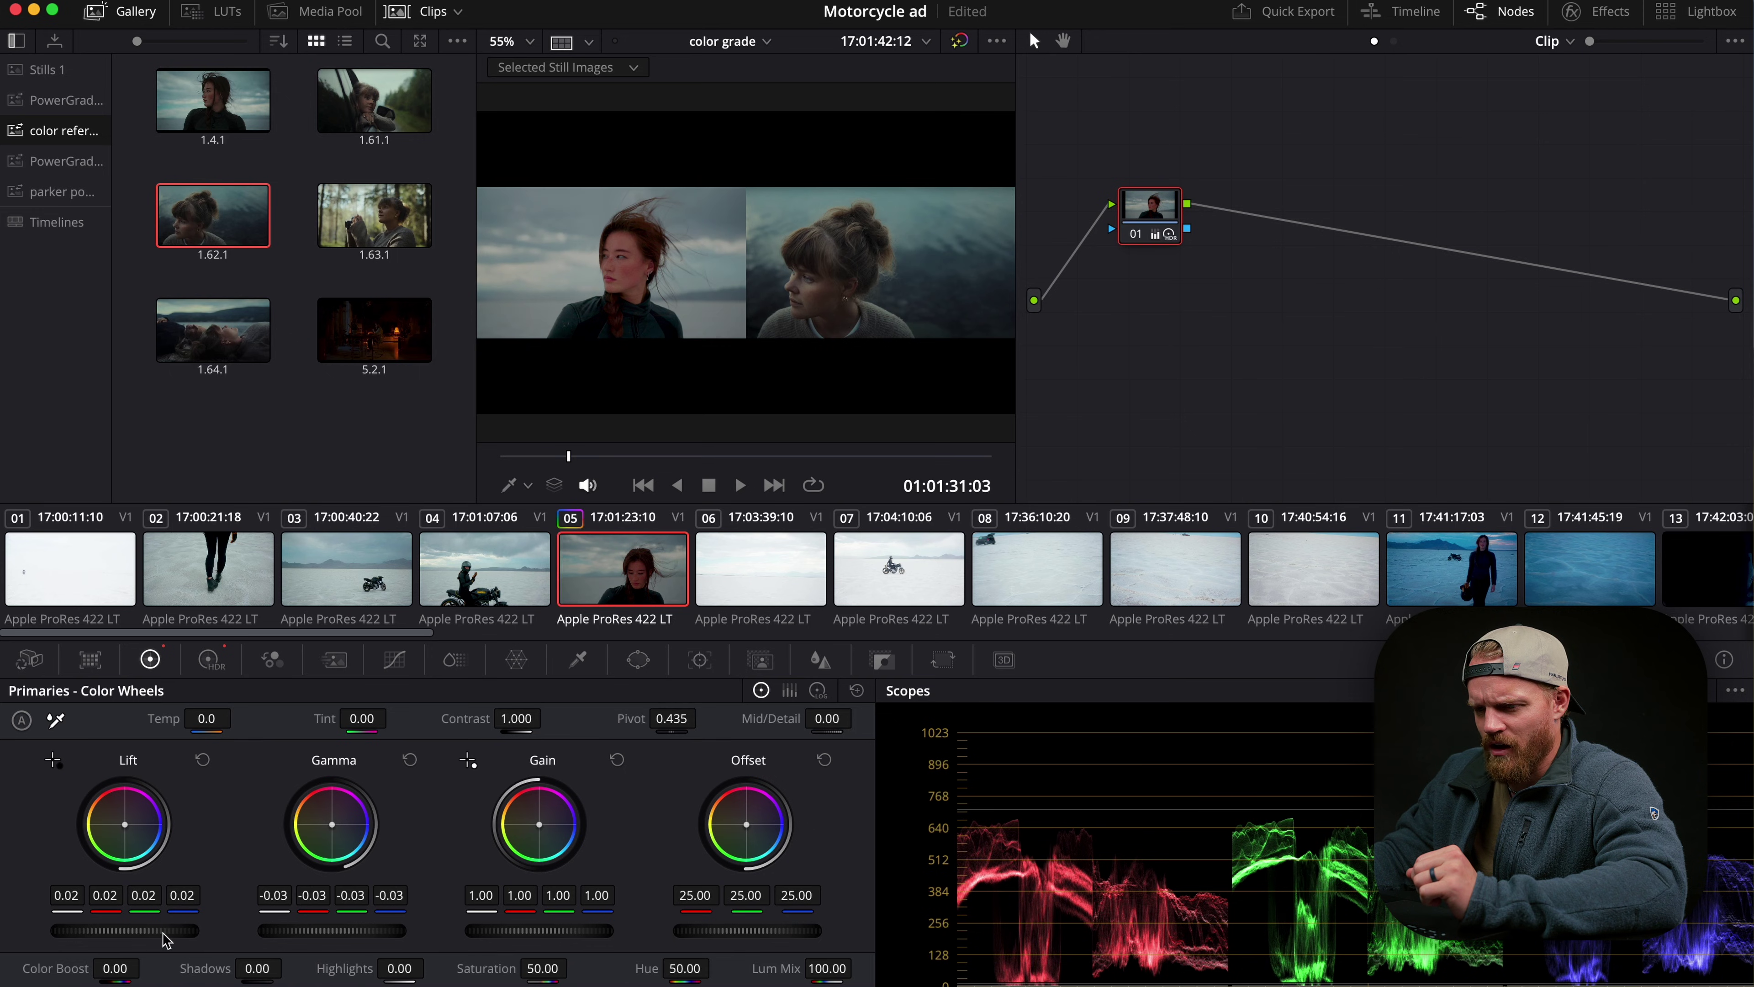
drag(164, 934, 140, 932)
drag(510, 940, 454, 932)
drag(518, 725, 537, 721)
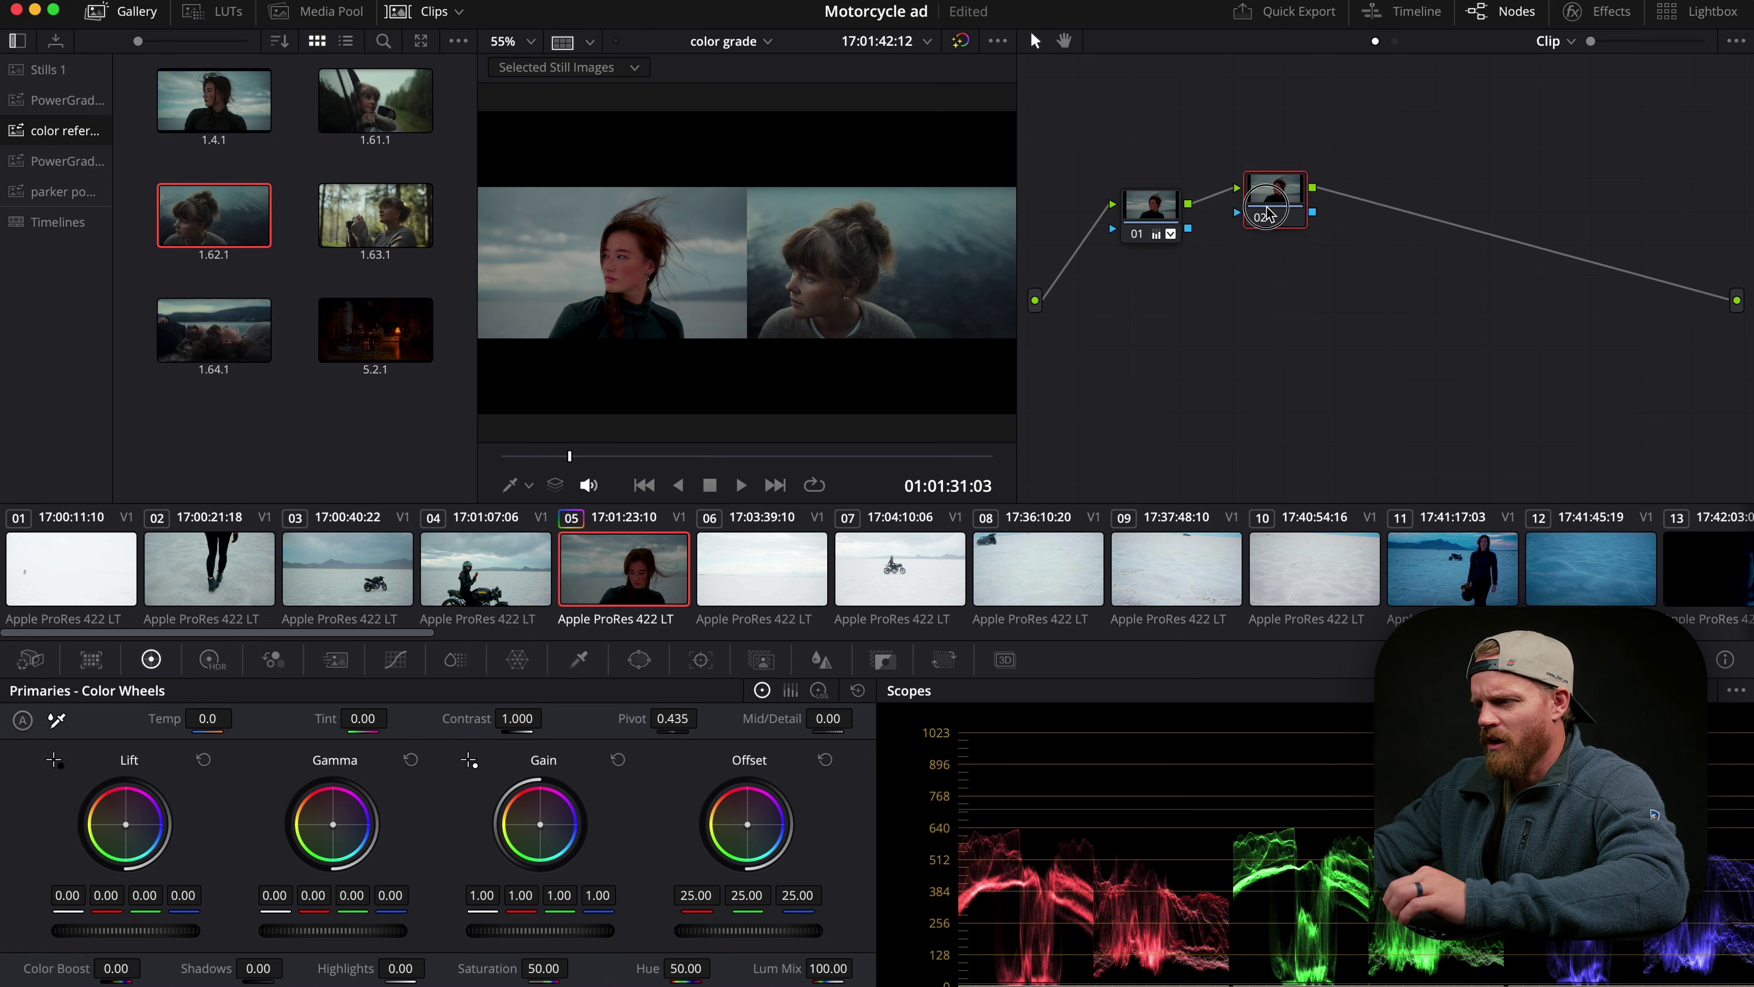
Line node 02 up after node 01 and set its Lum Mix to 0.
drag(1268, 212, 1243, 228)
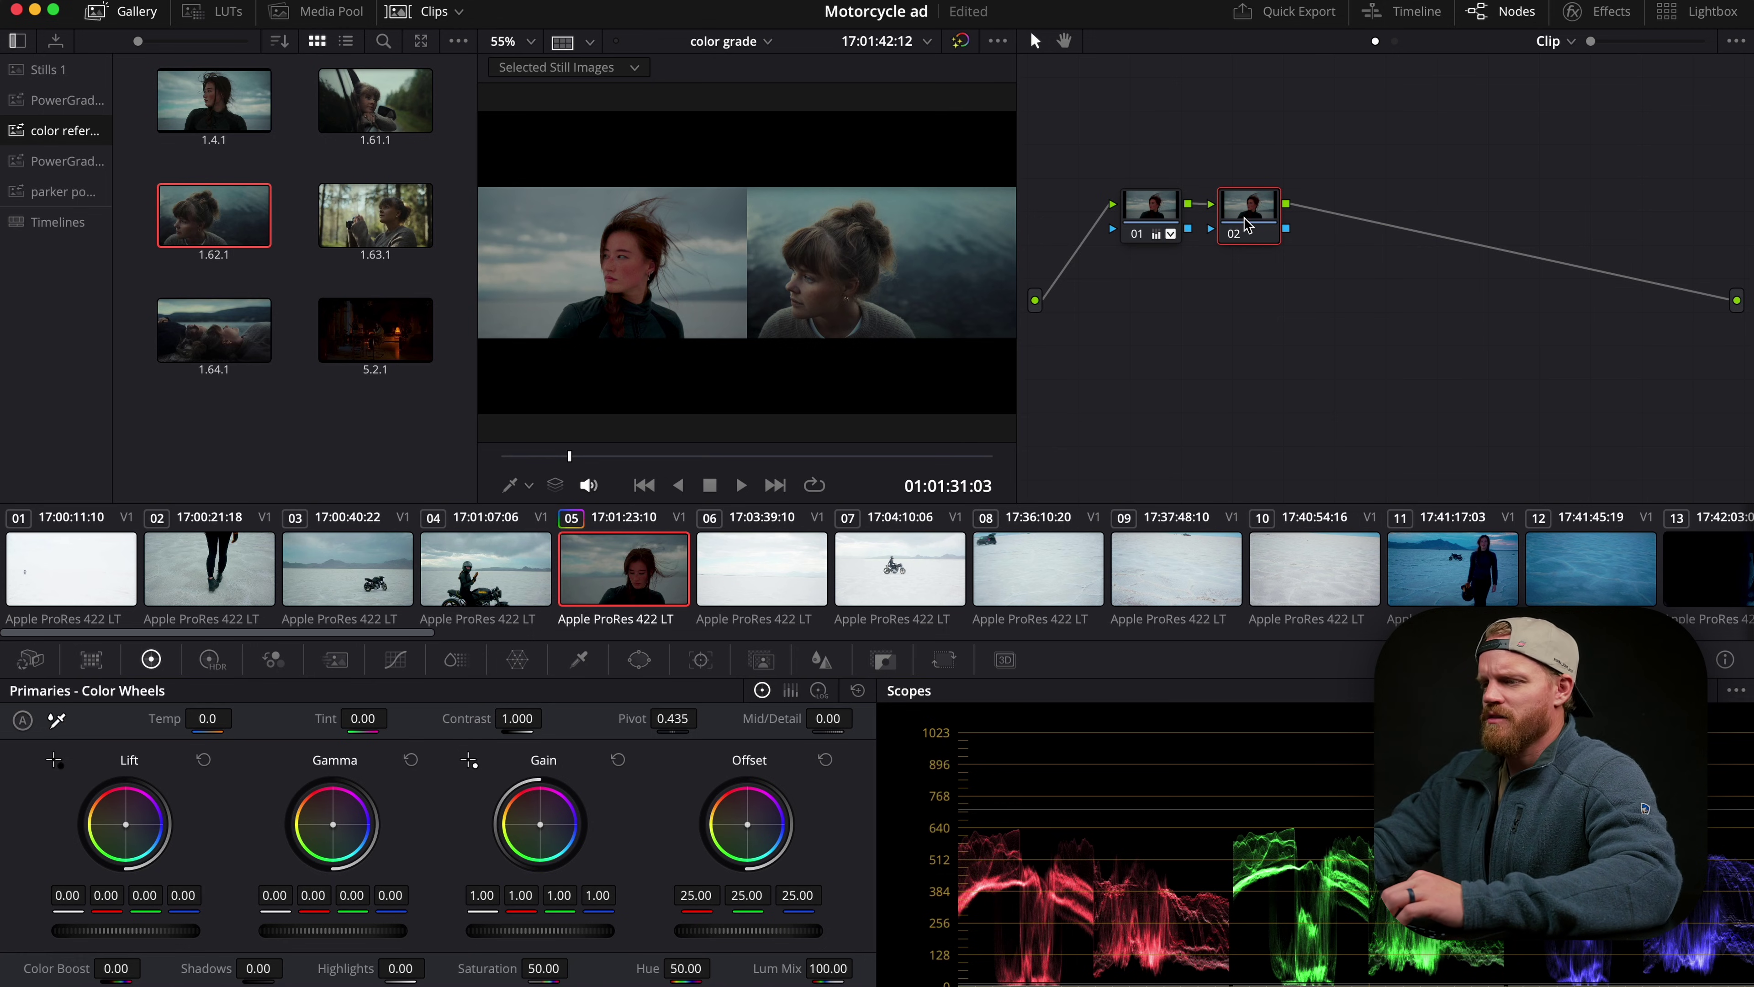
right_click(1245, 225)
mouse_move(1296, 524)
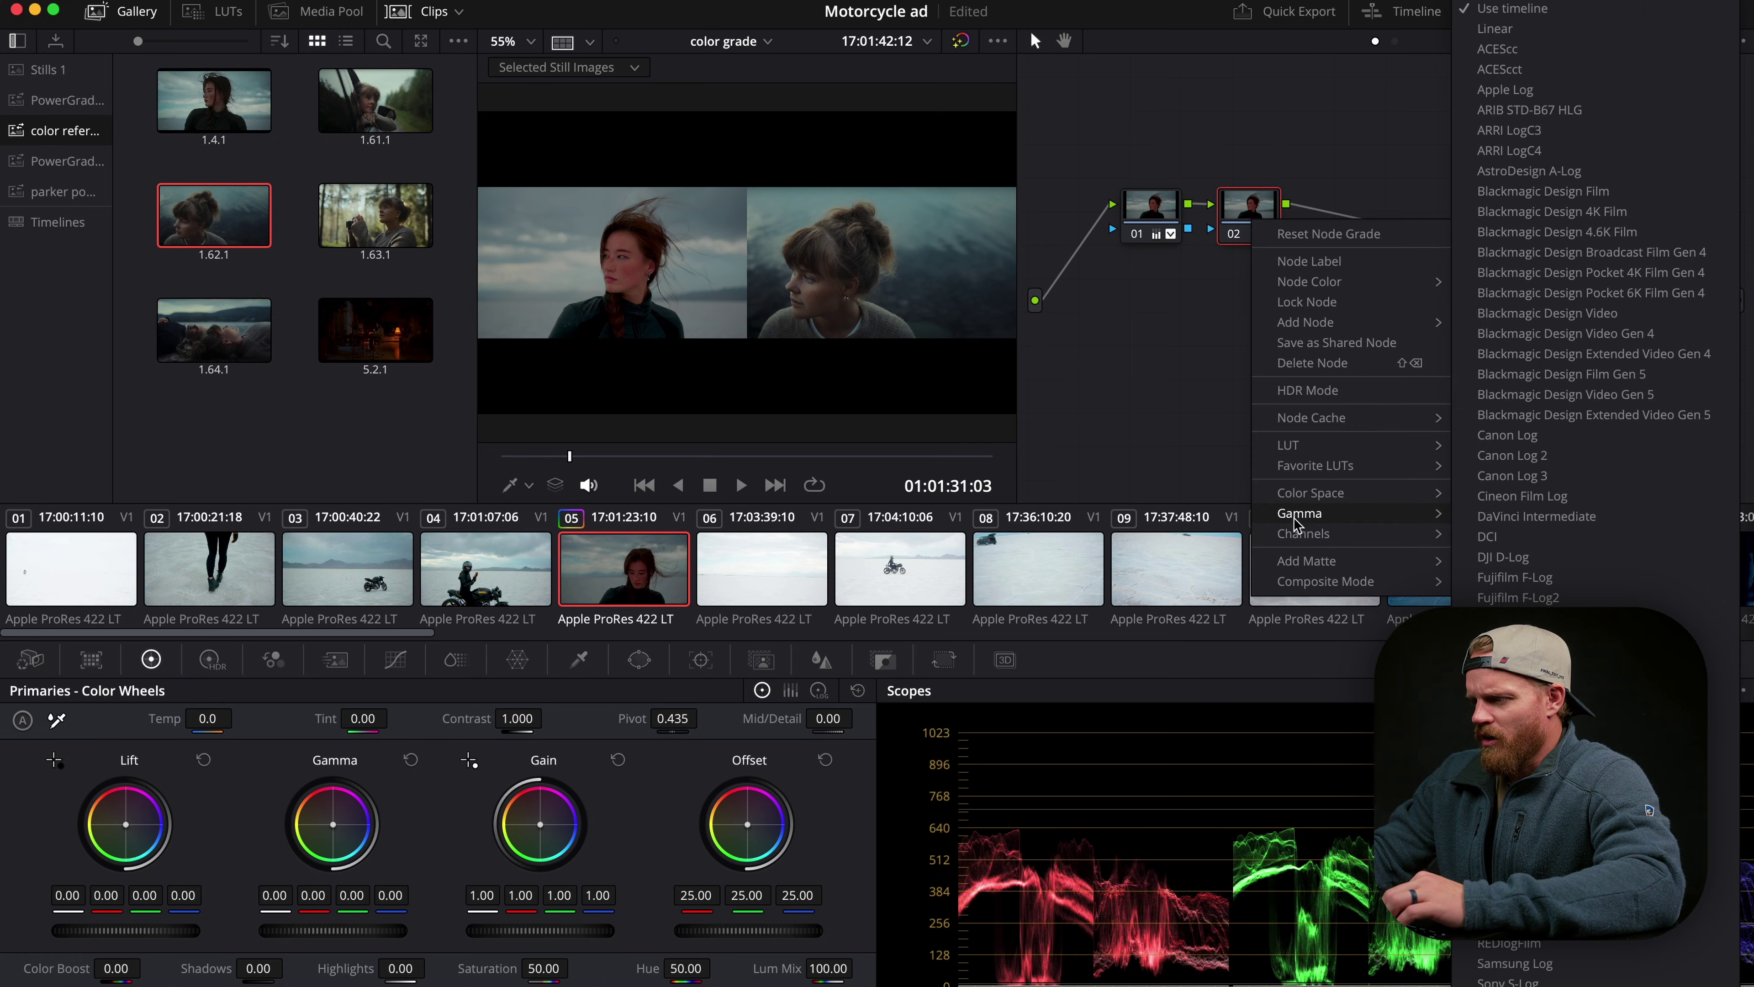
click(1499, 49)
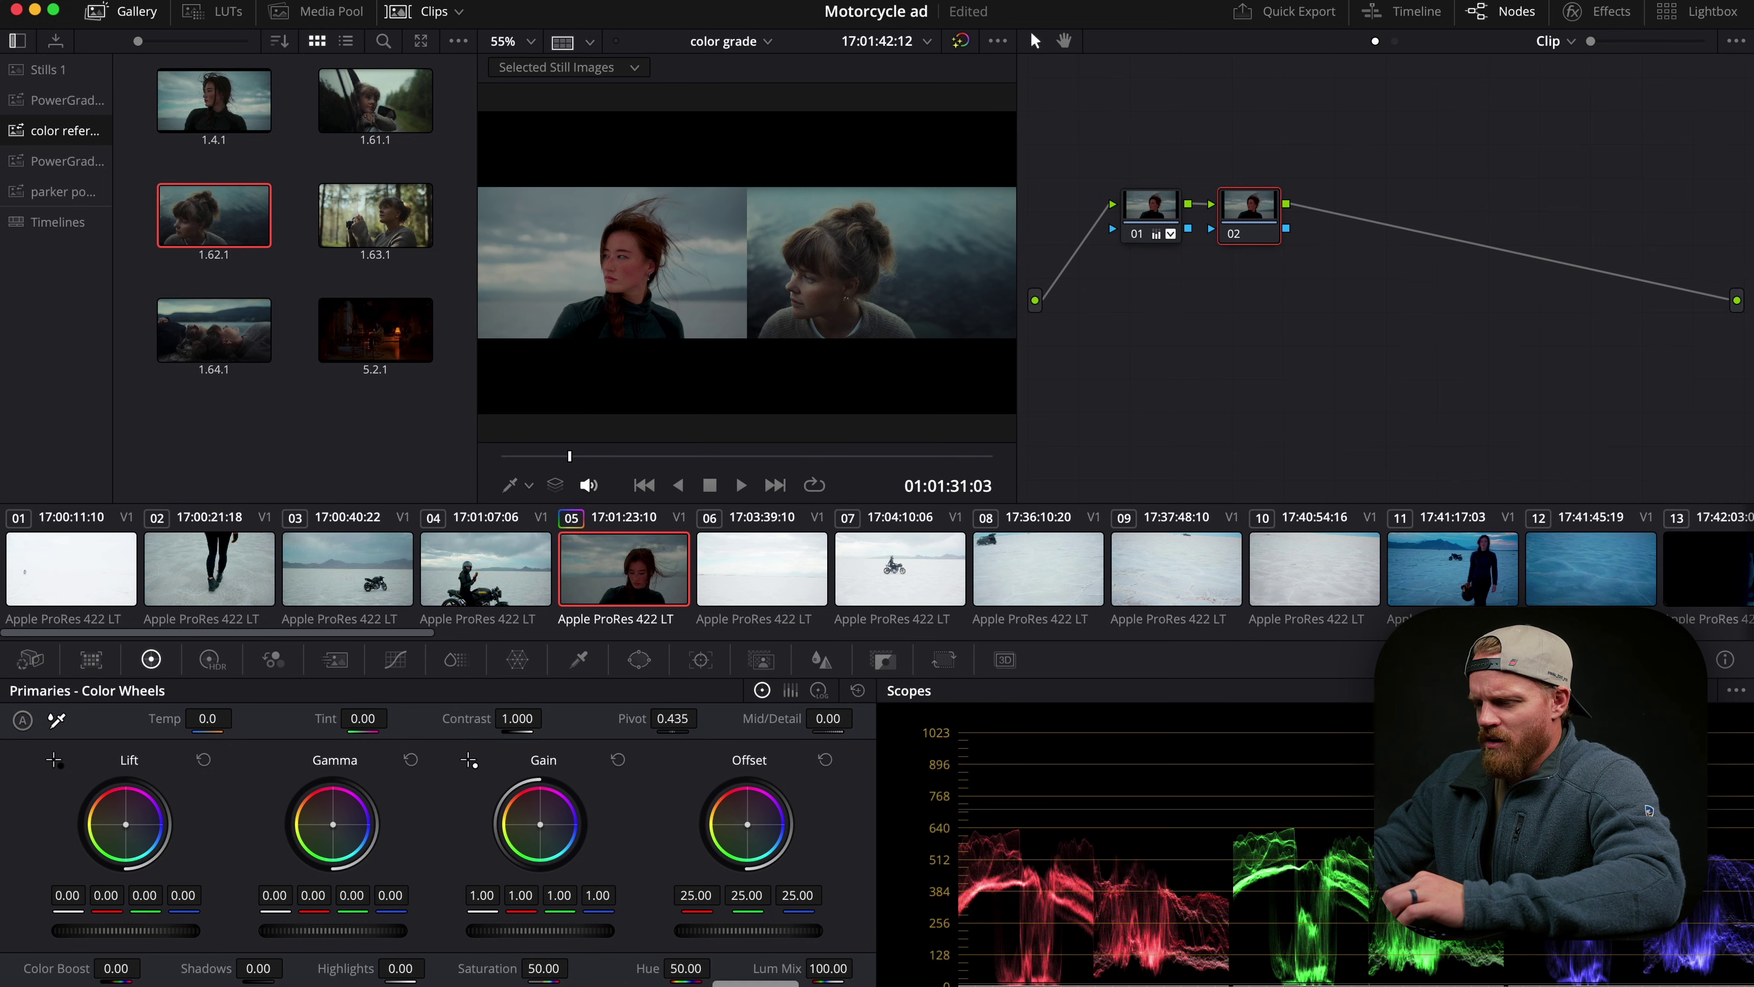
drag(826, 968, 203, 950)
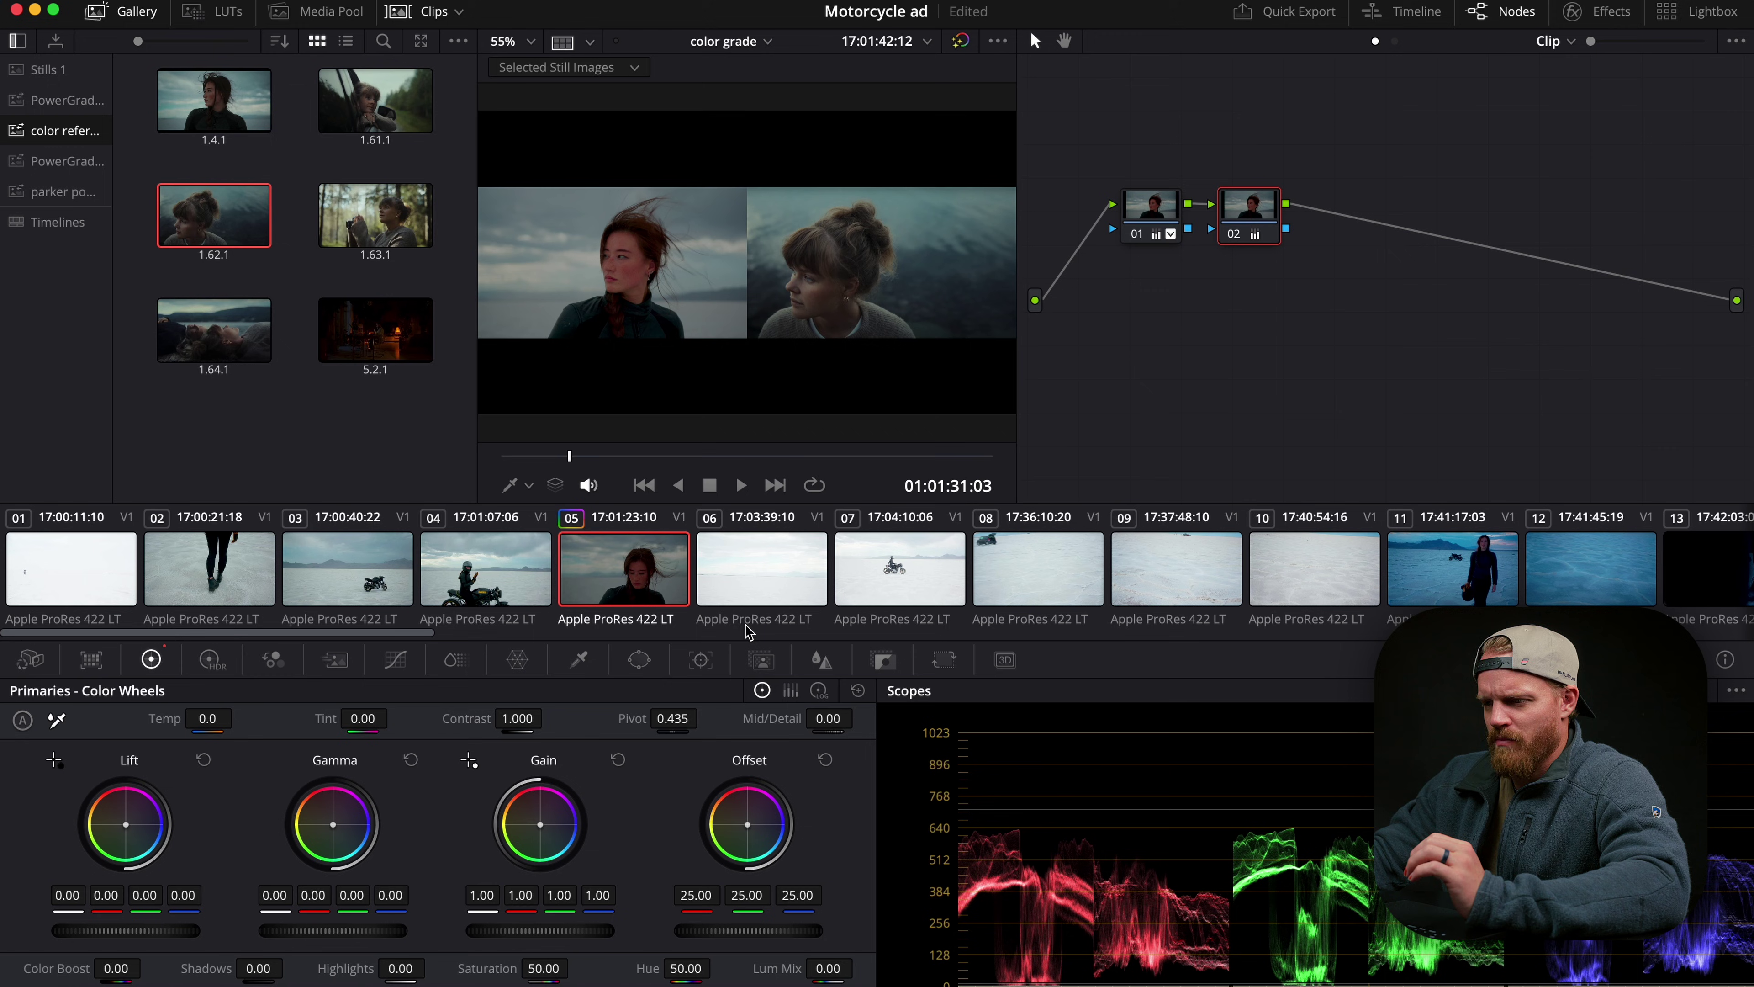
Turn split screen off, close the gallery, and cool the gain to R 0.92, G 1.01, B 1.14.
click(998, 40)
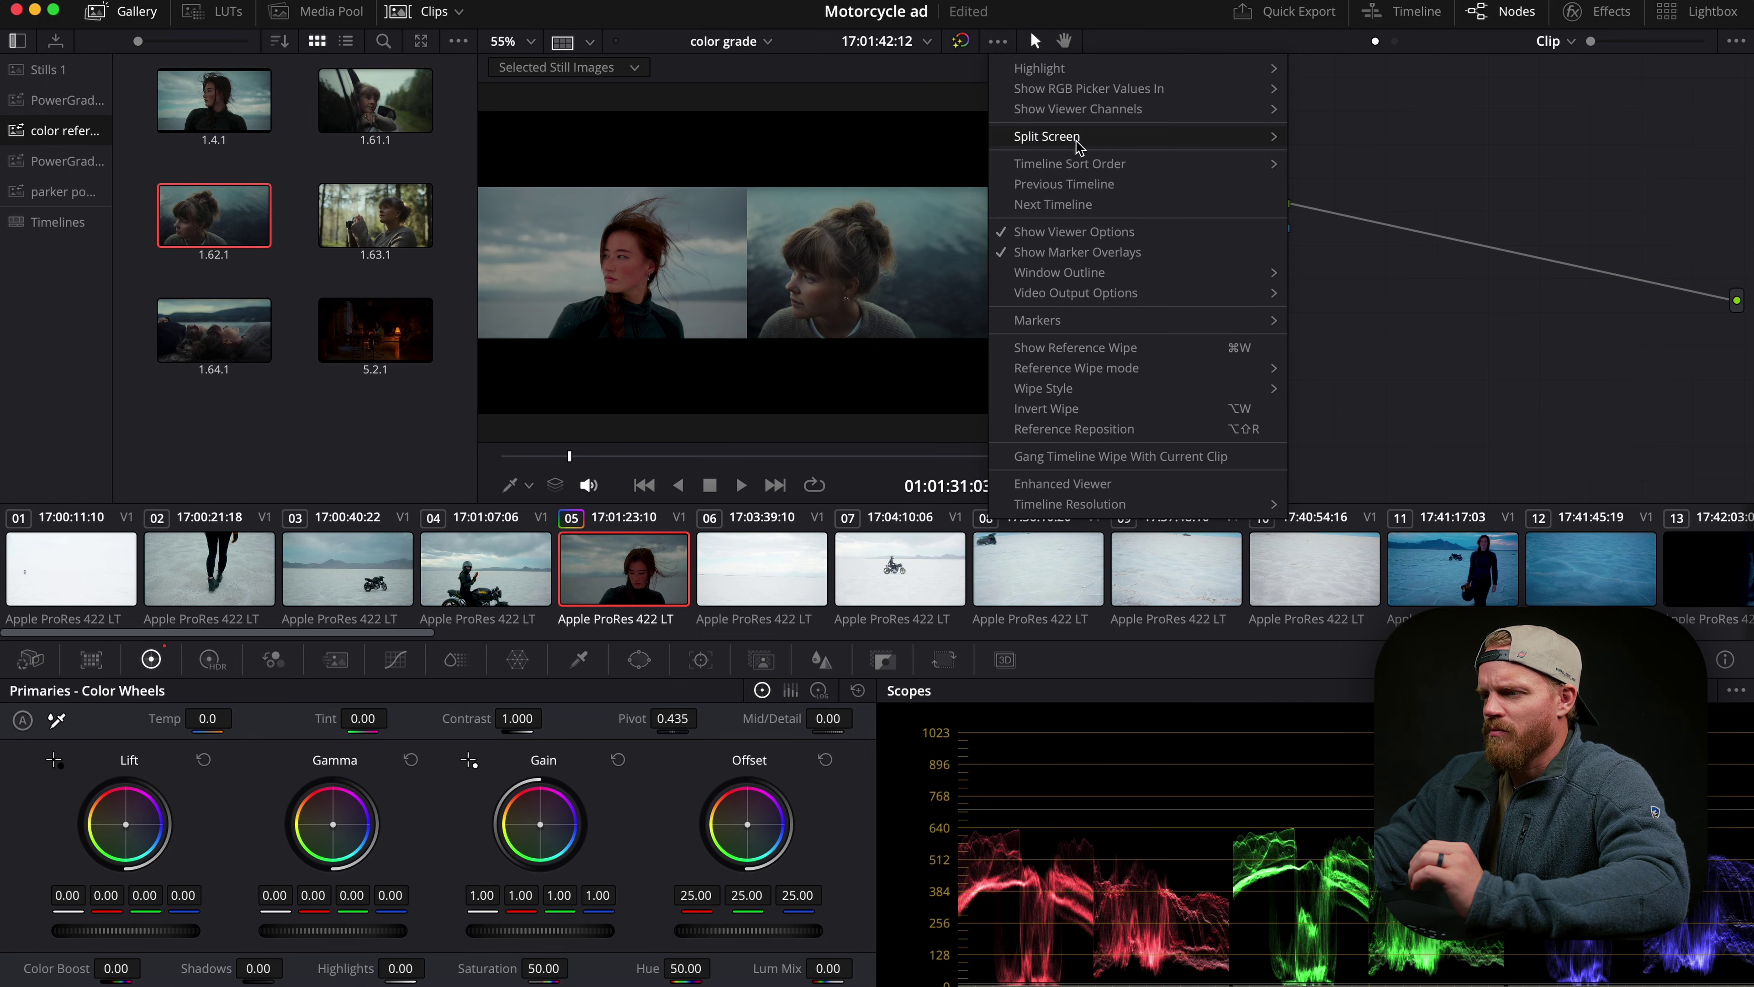
click(1326, 140)
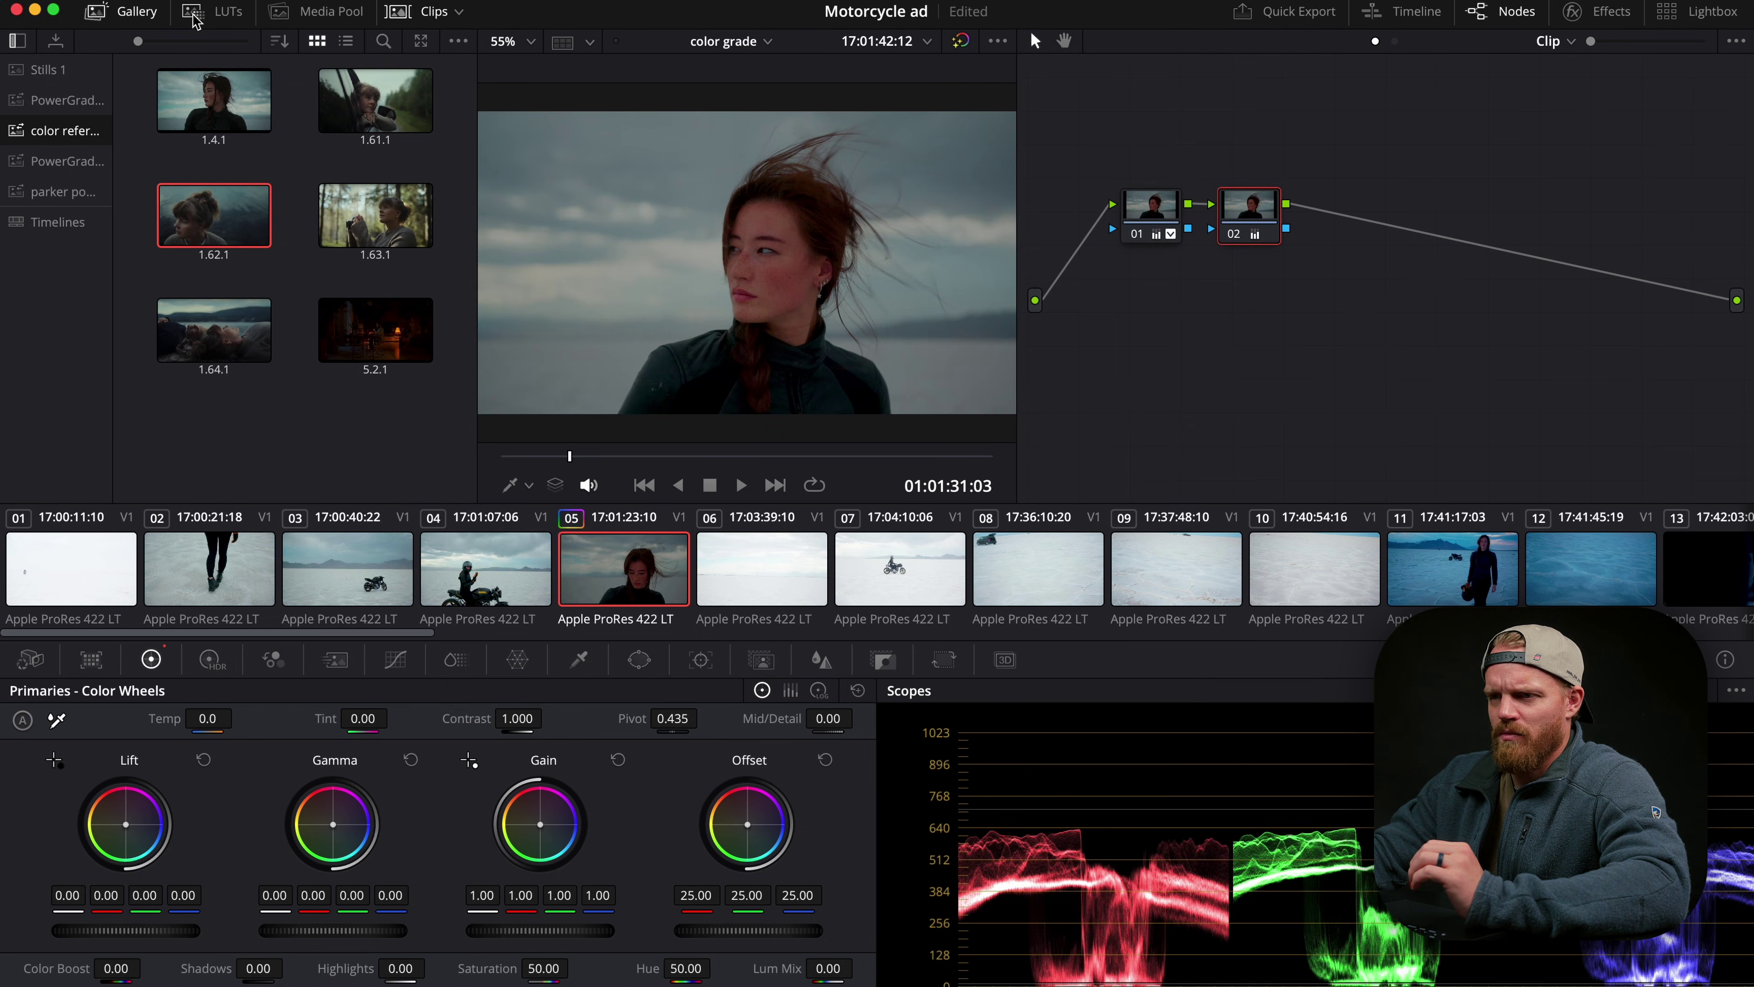
click(136, 11)
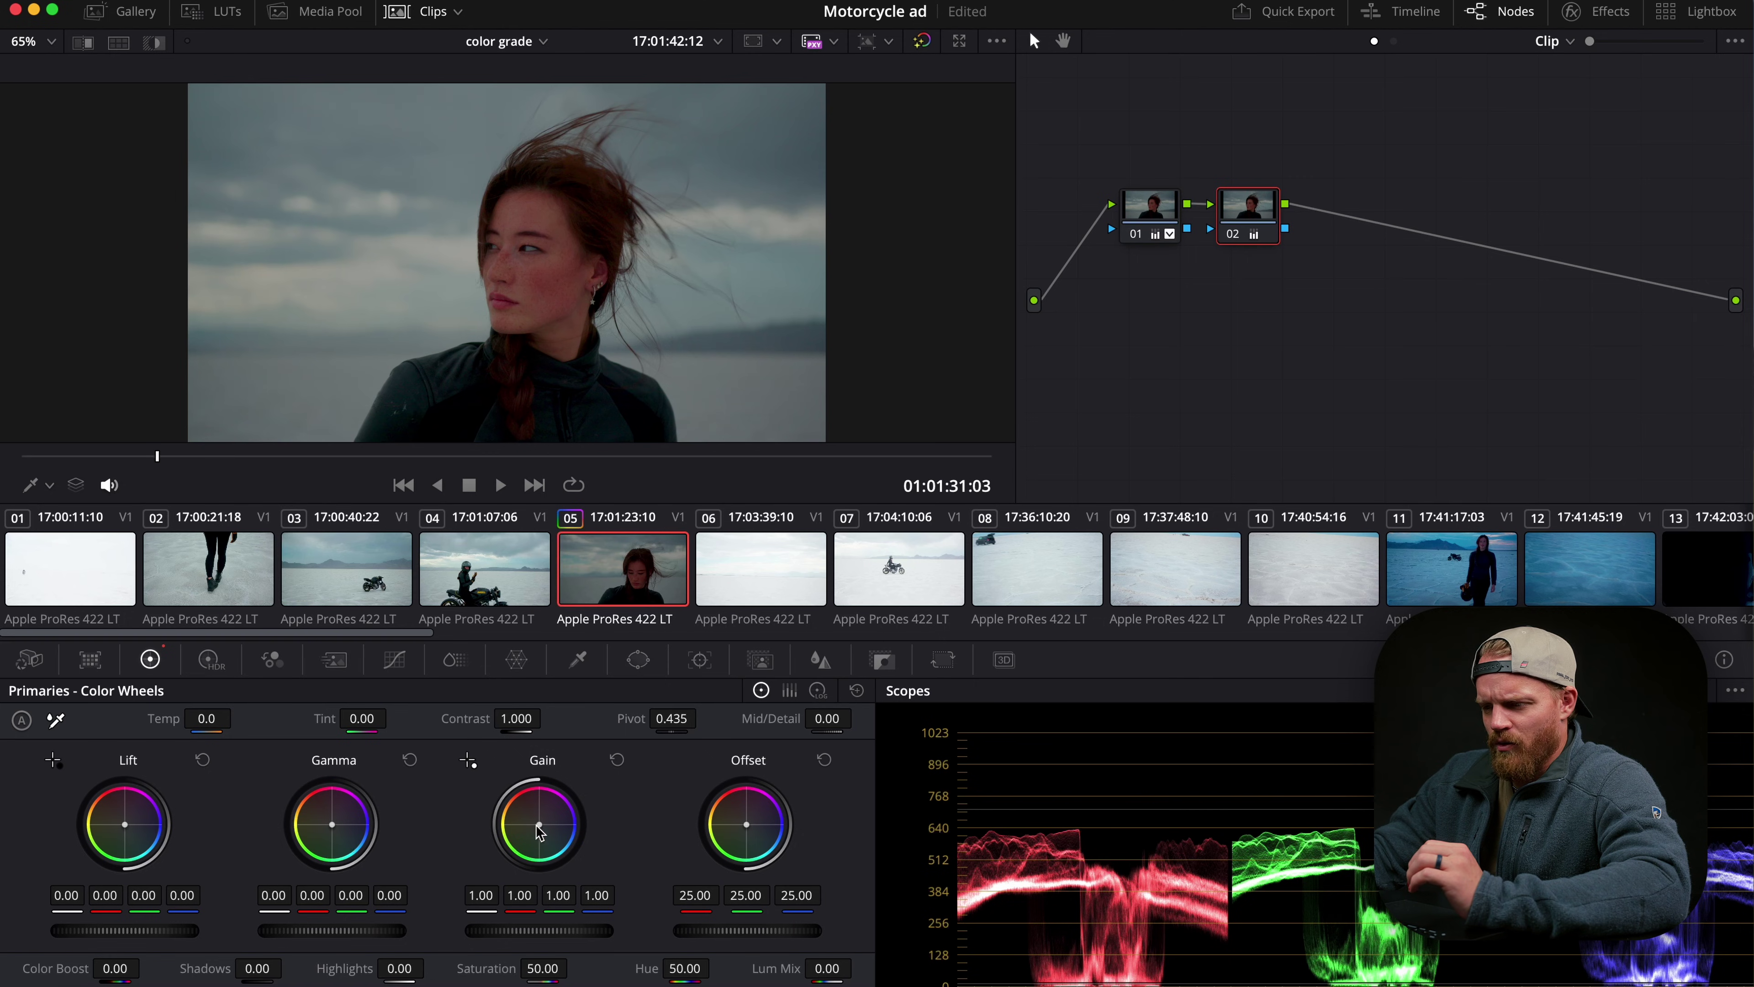
drag(539, 824, 567, 842)
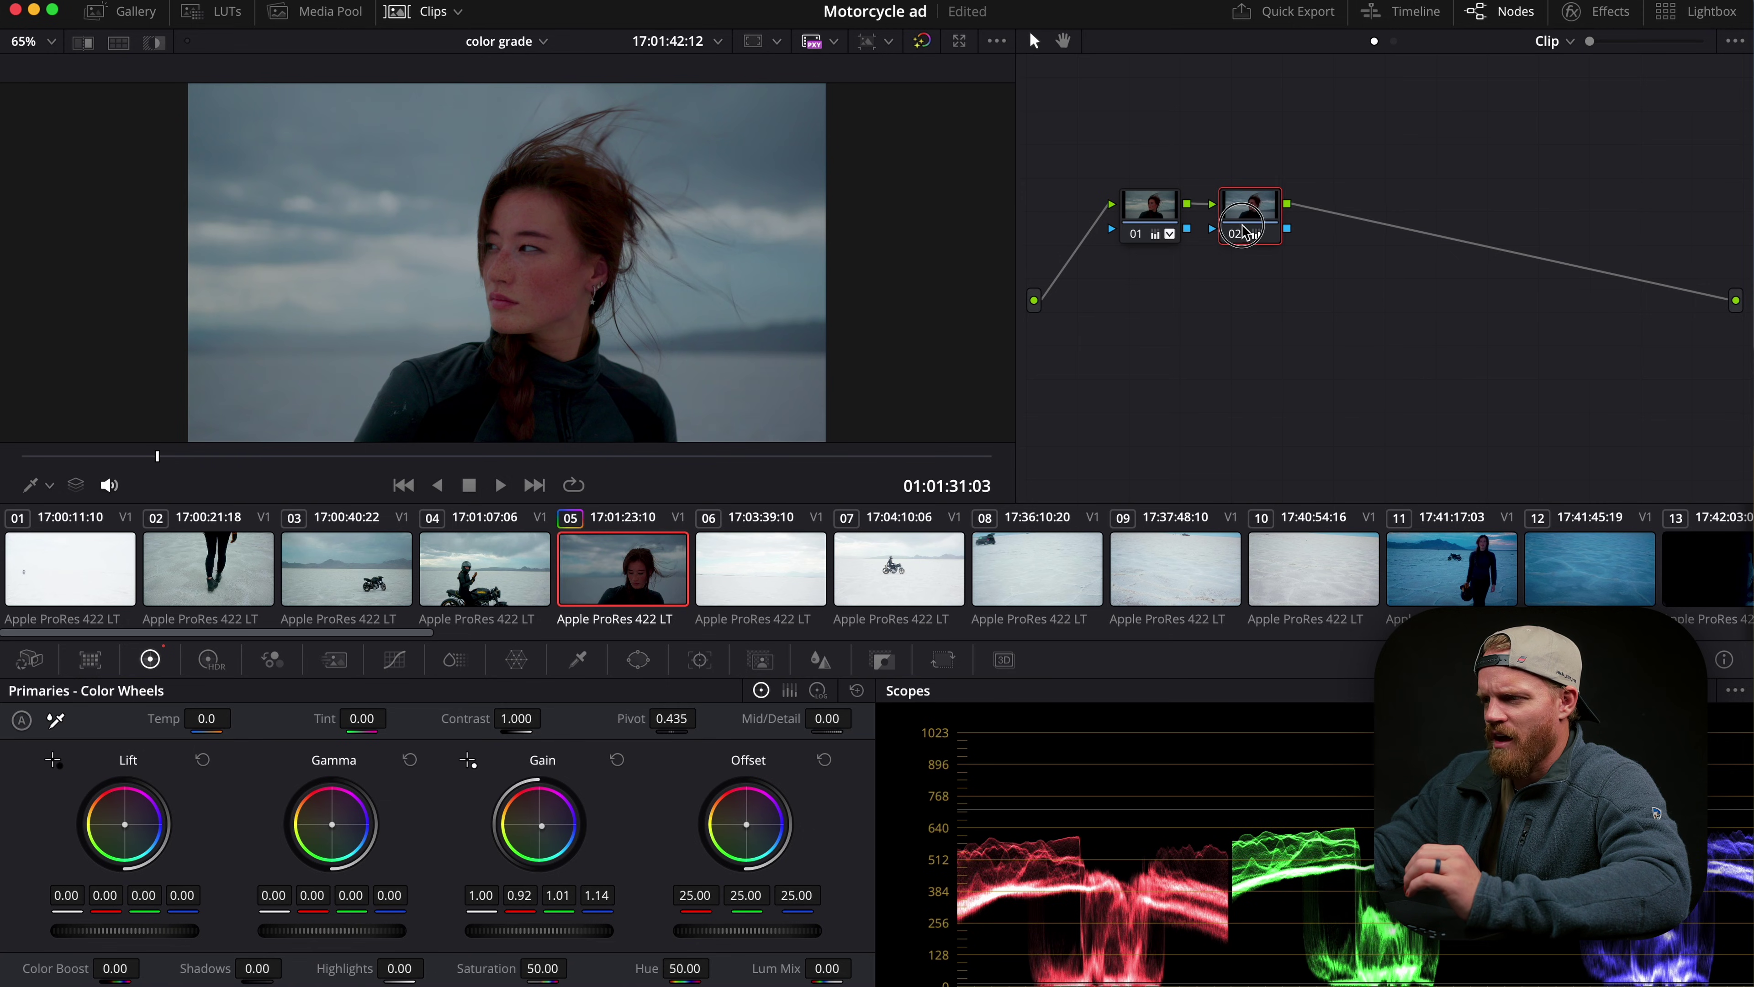
click(1129, 219)
Label node 01 'expos' and node 02 'WB'.
right_click(1129, 220)
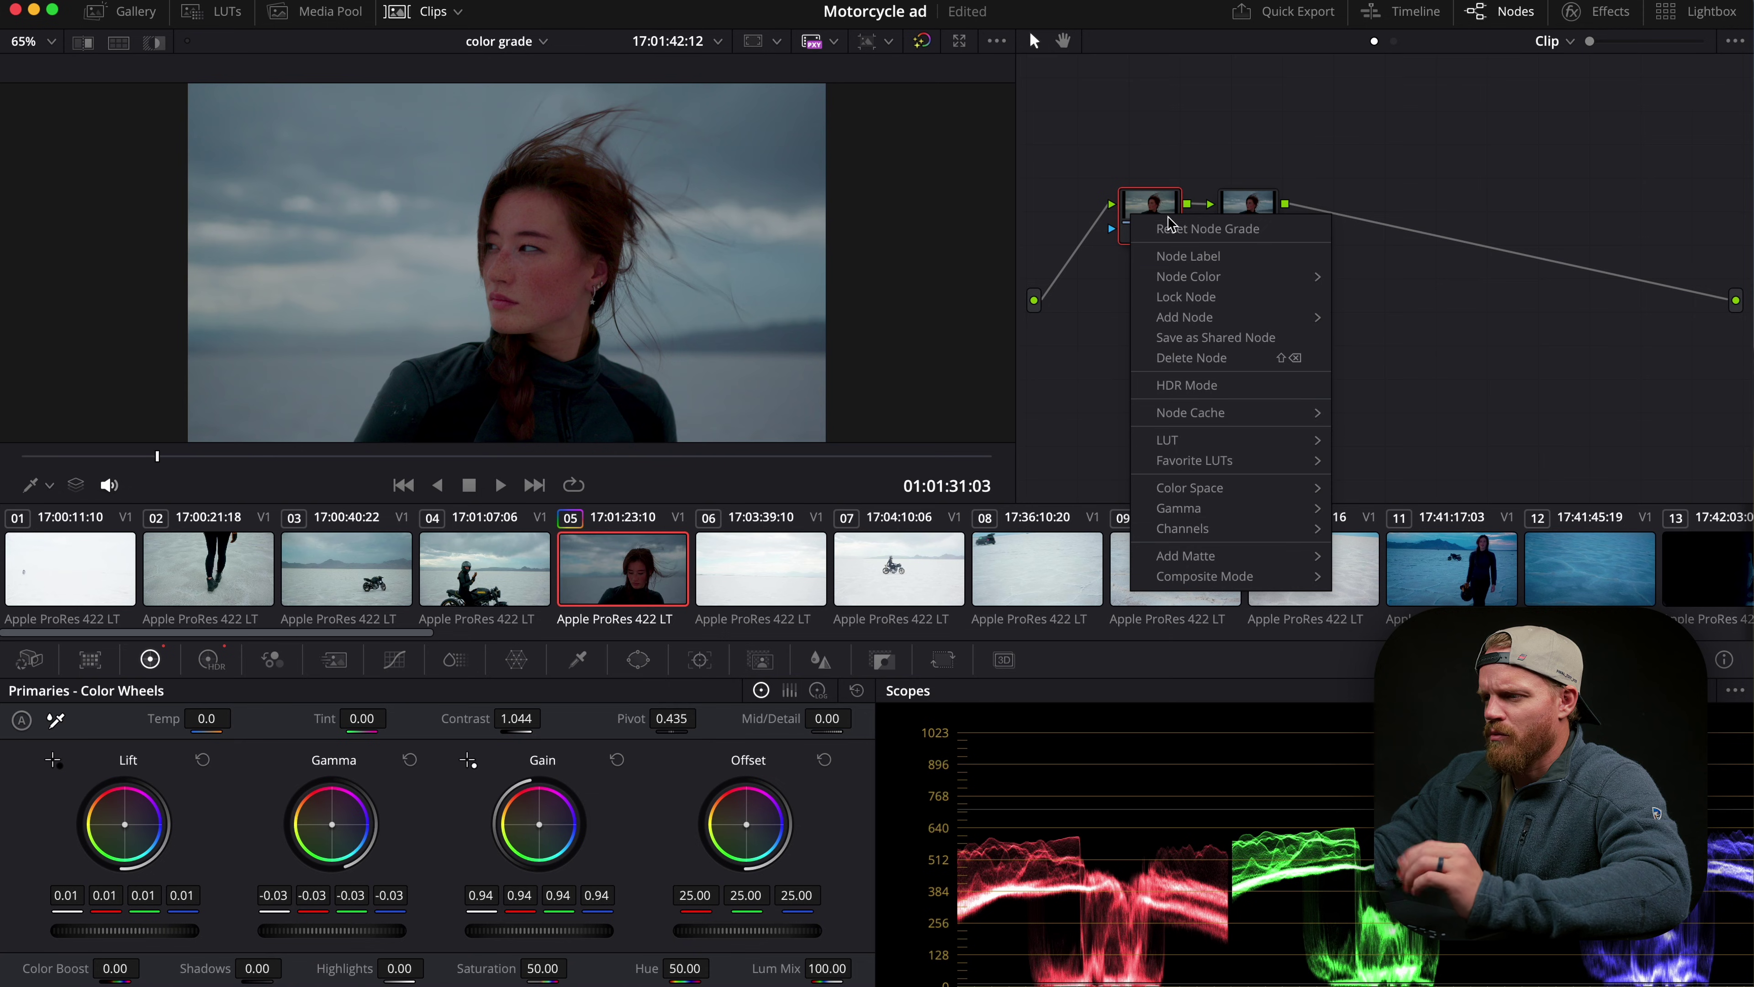
click(1182, 258)
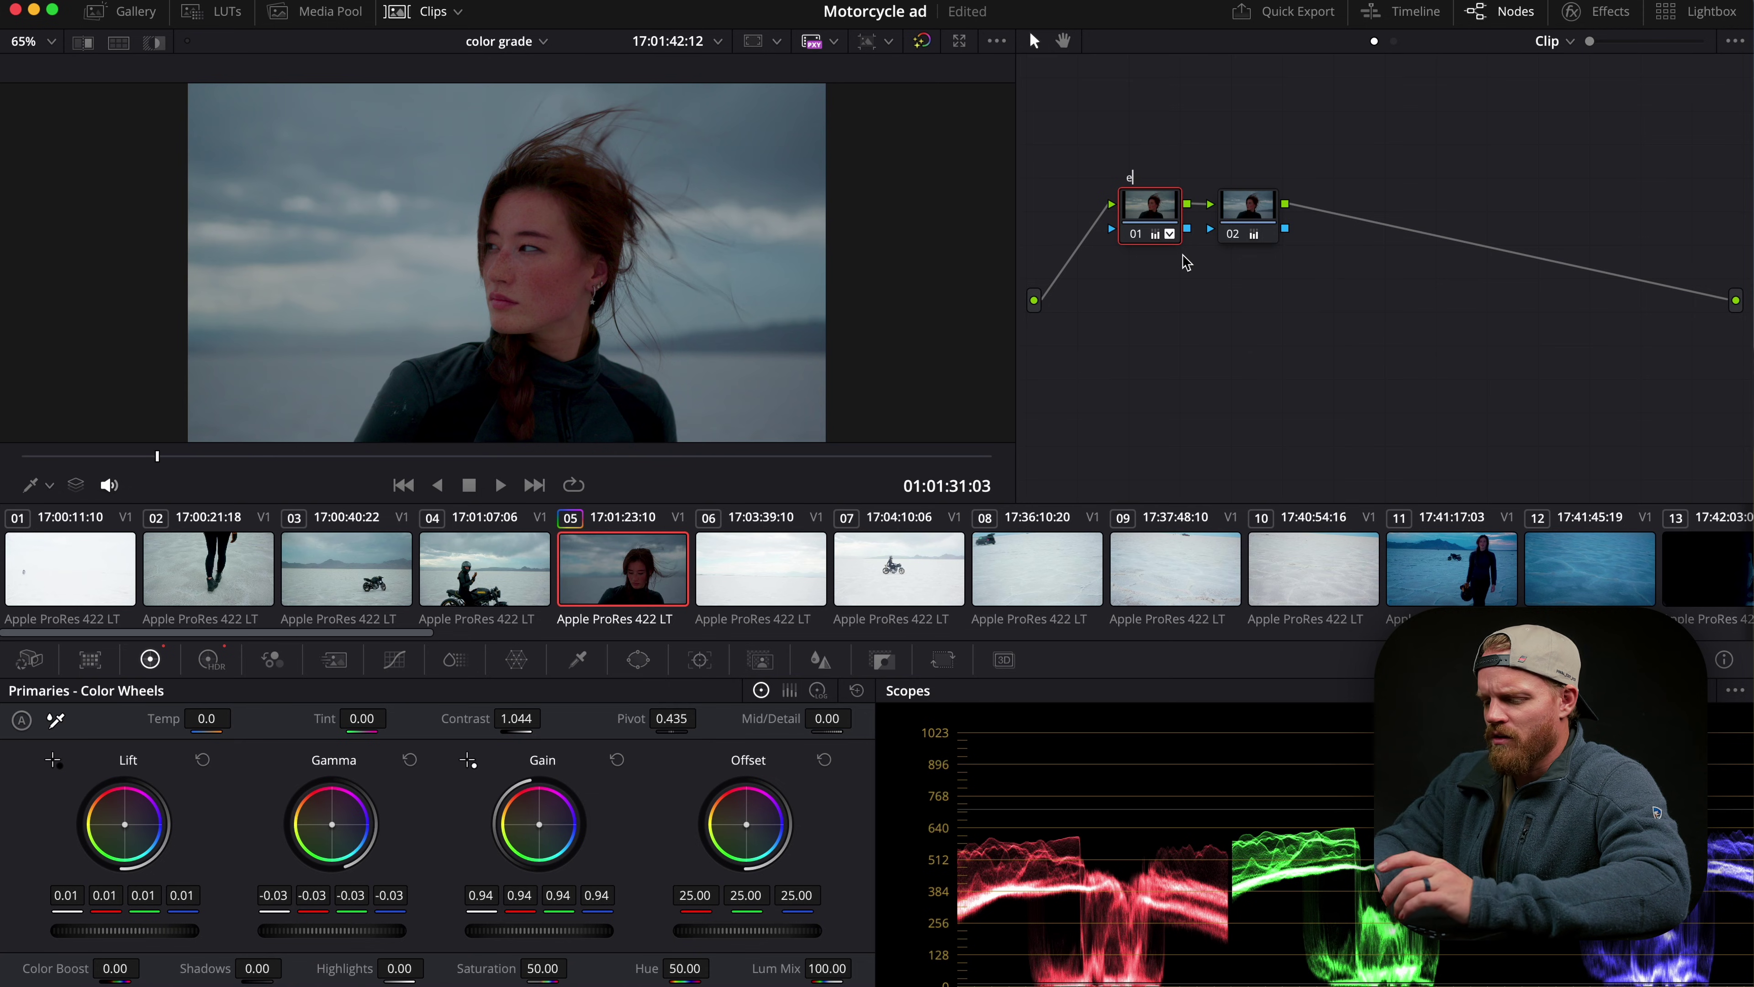
text(ex)
text(expo)
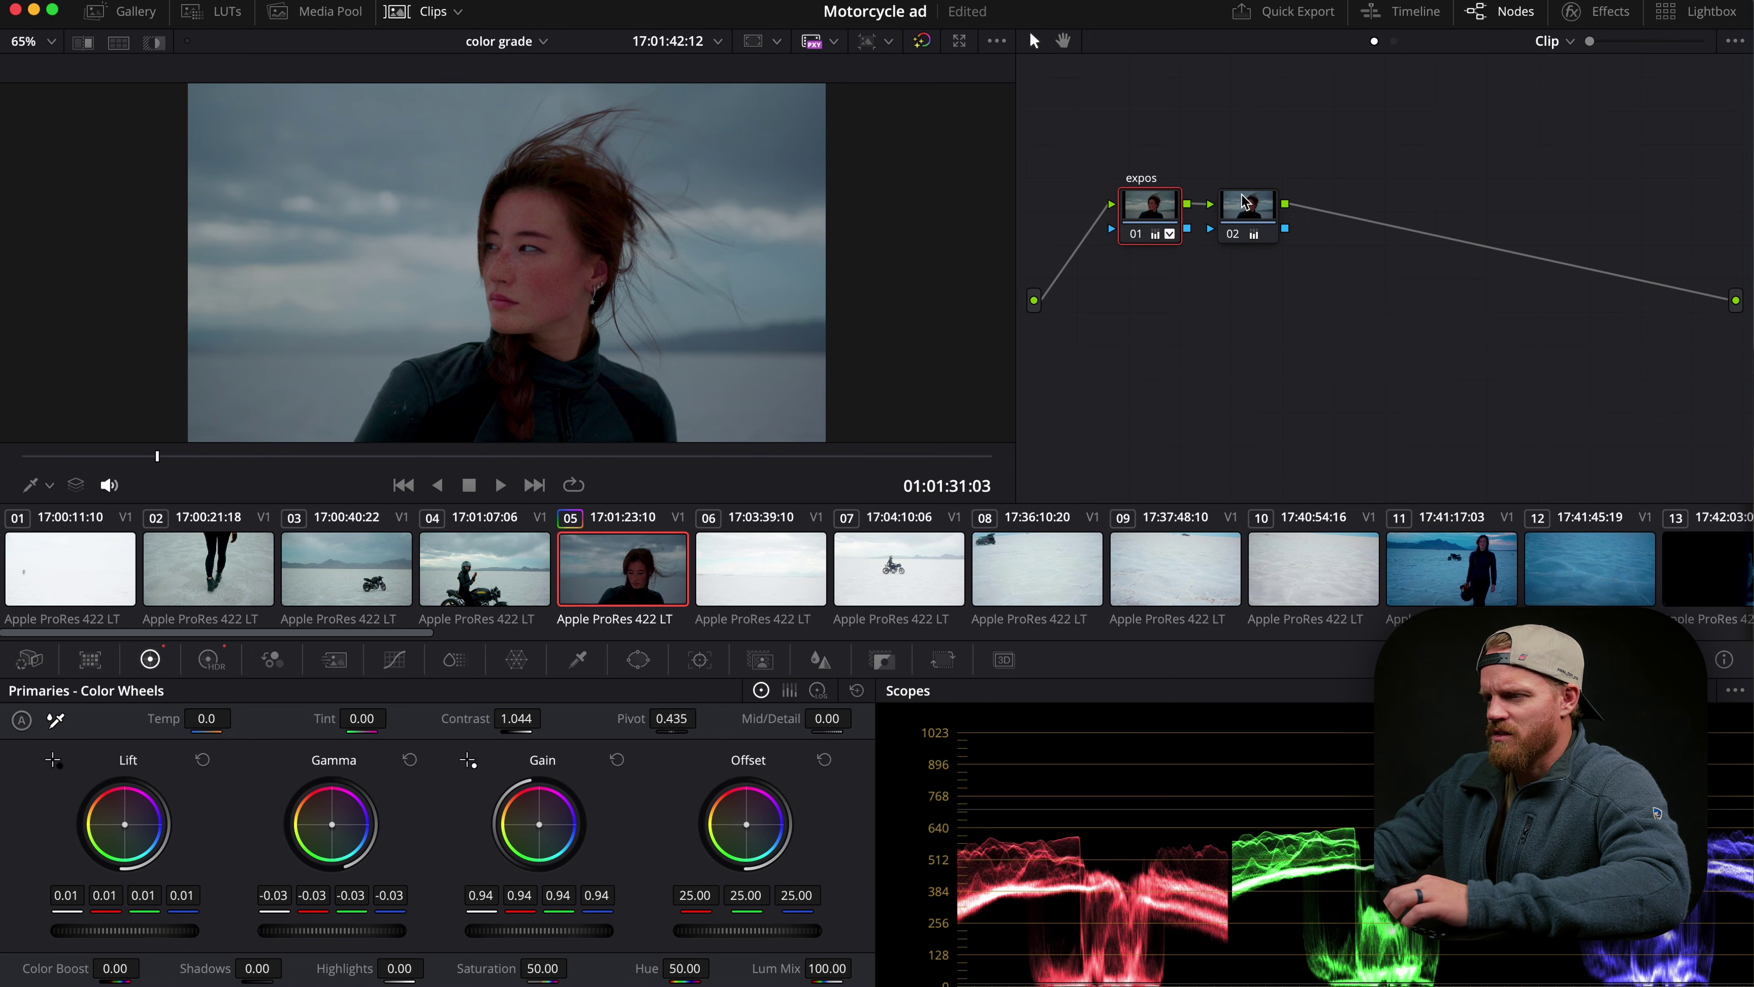
right_click(1250, 211)
click(1342, 251)
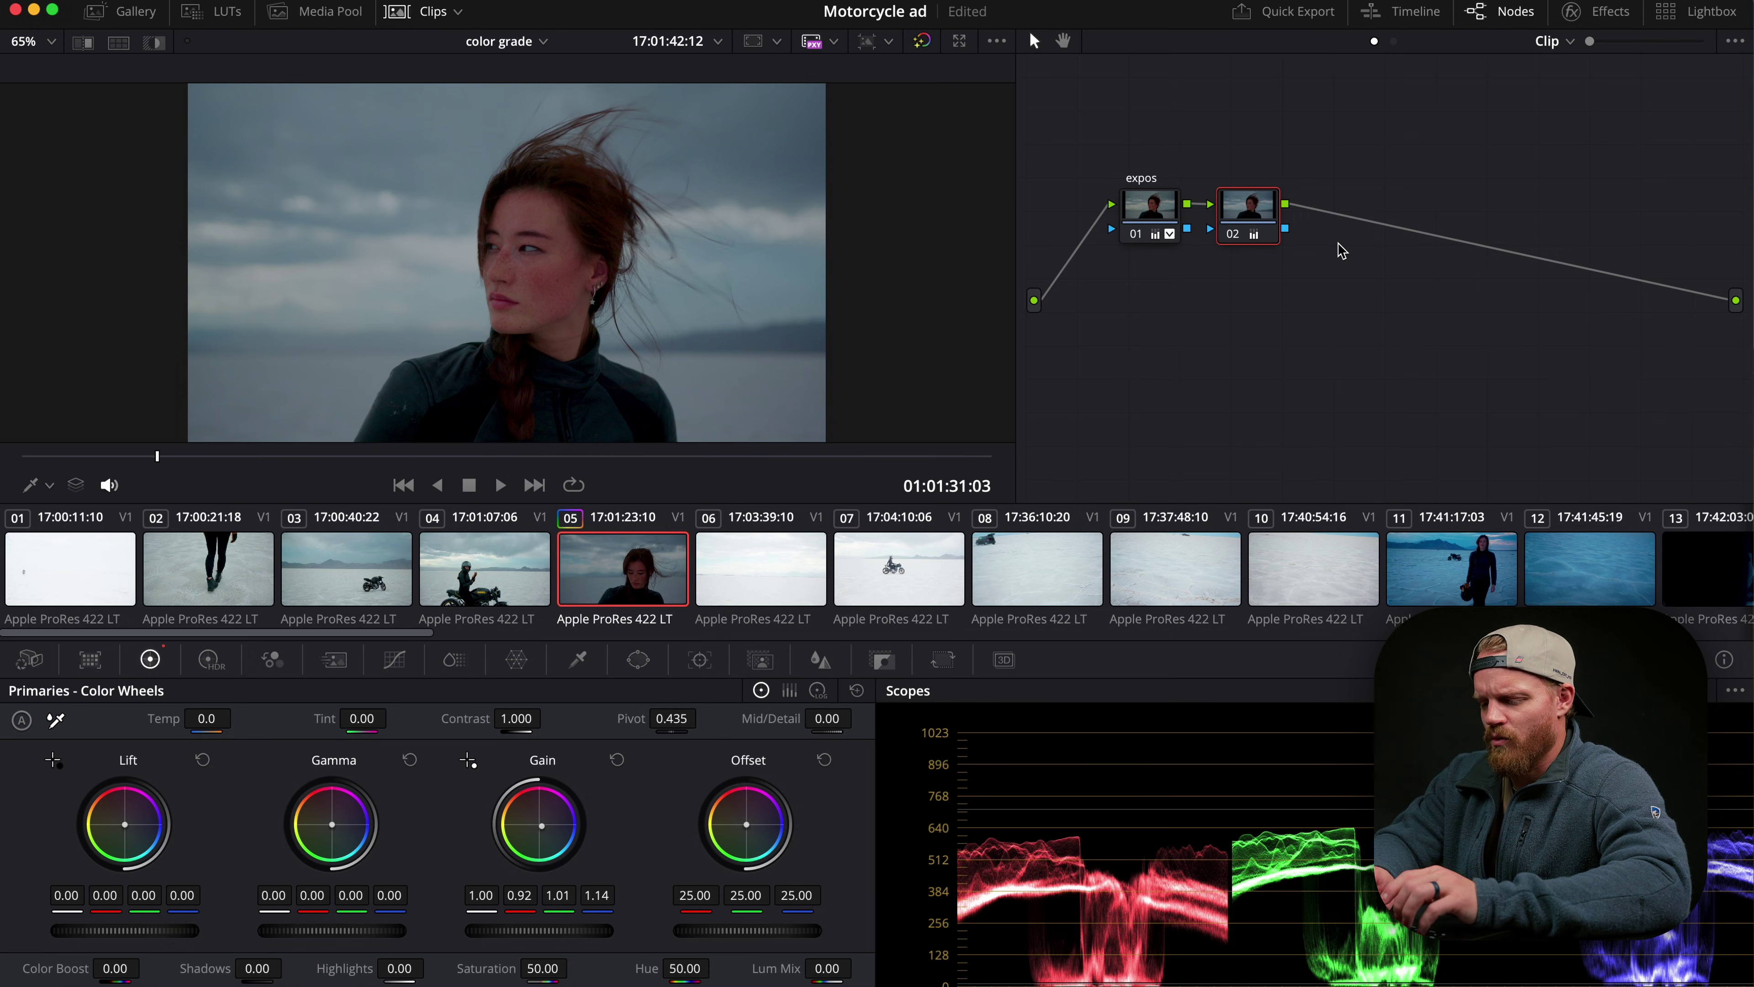
text(WB)
key(Return)
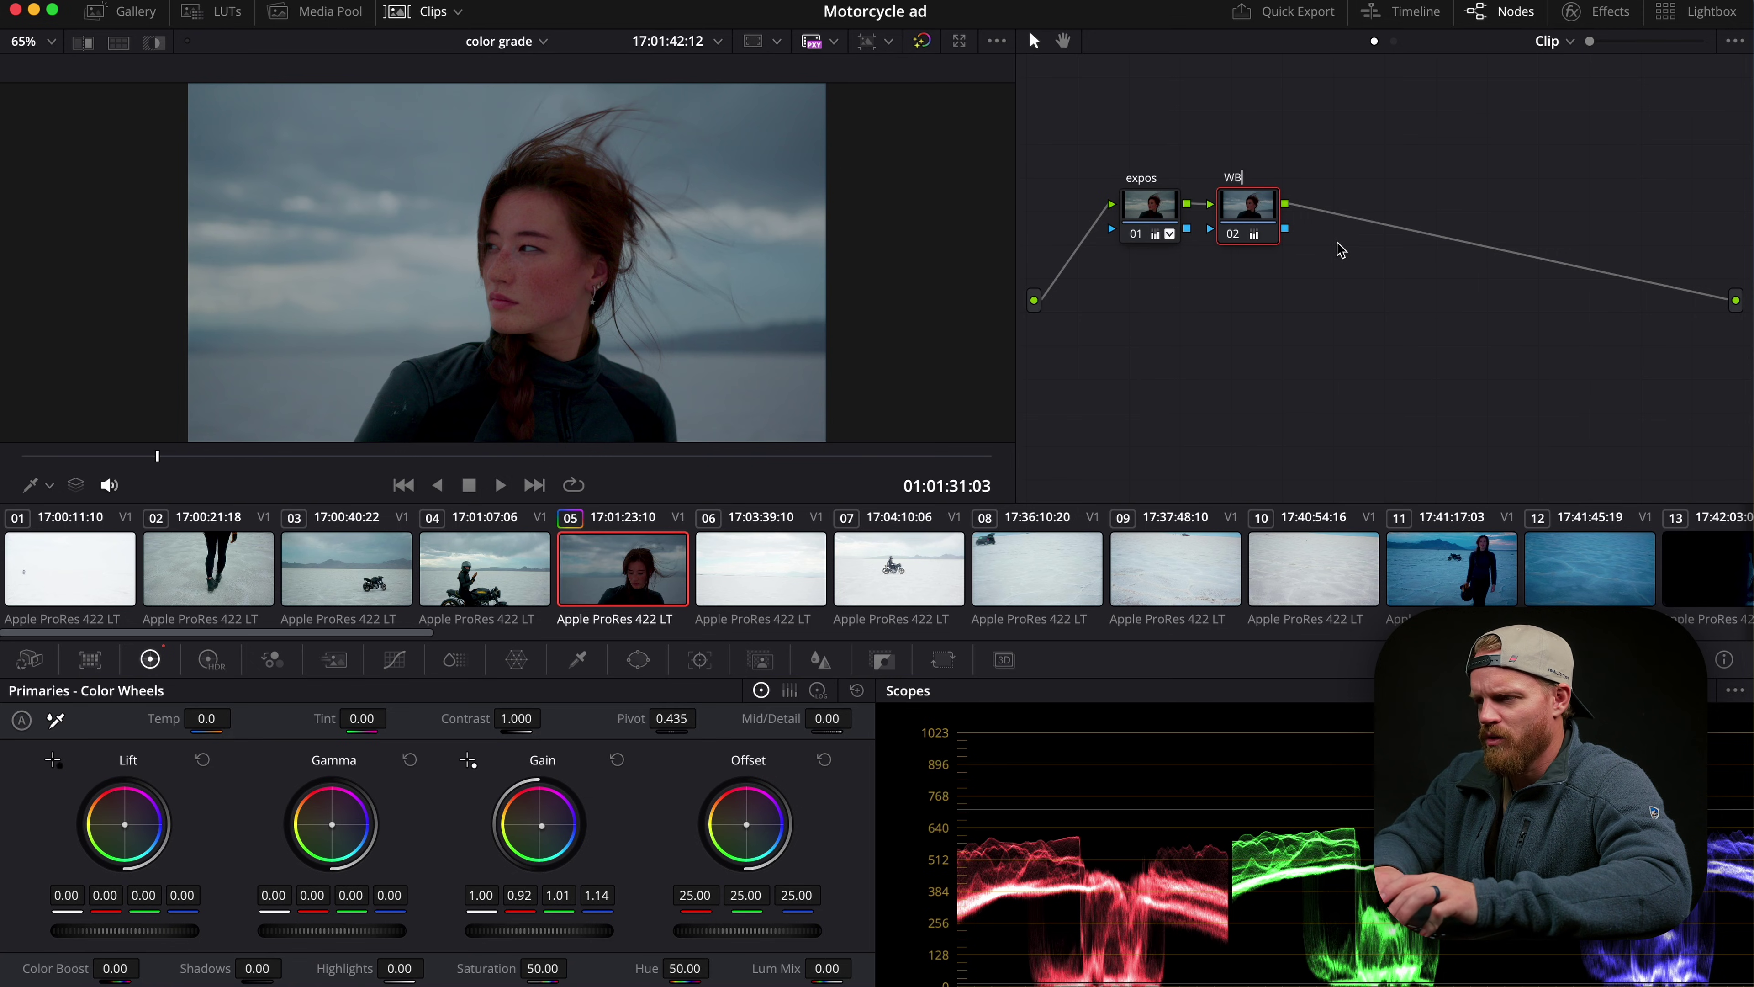
Add node 03 below the others, label it 'Sat' and switch it to HSV color space.
key(alt+s)
drag(1366, 232, 1139, 328)
right_click(1142, 337)
click(1171, 368)
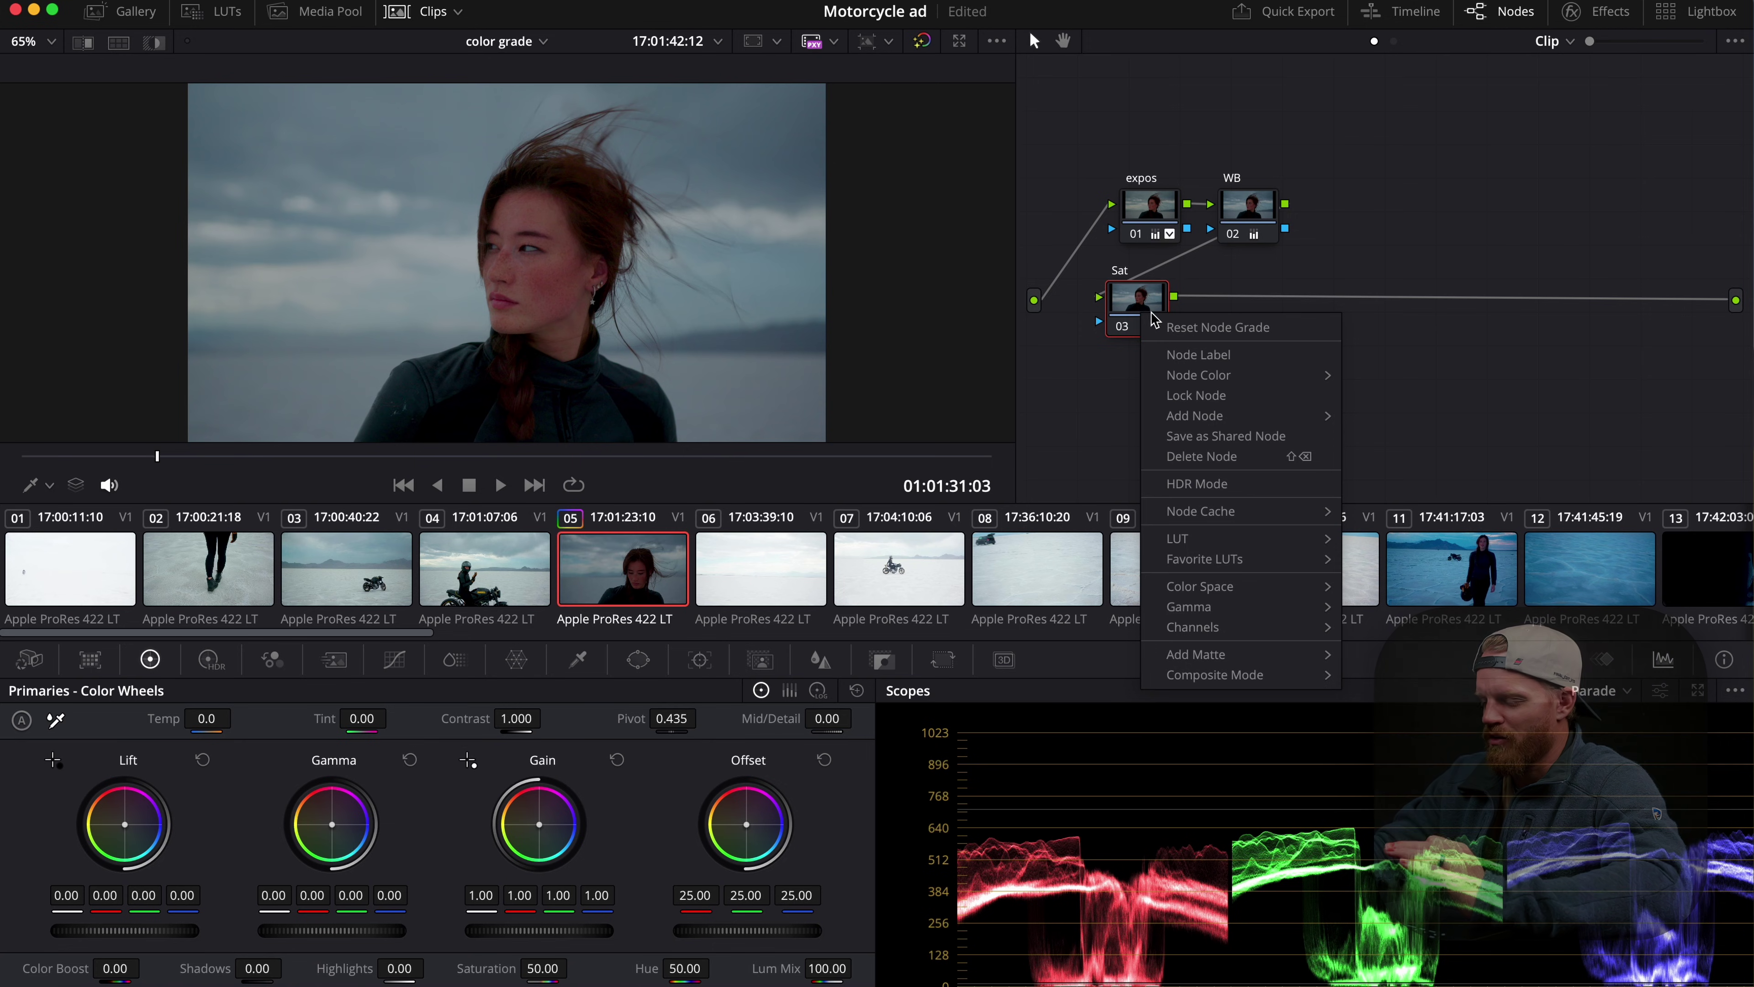
mouse_move(1264, 598)
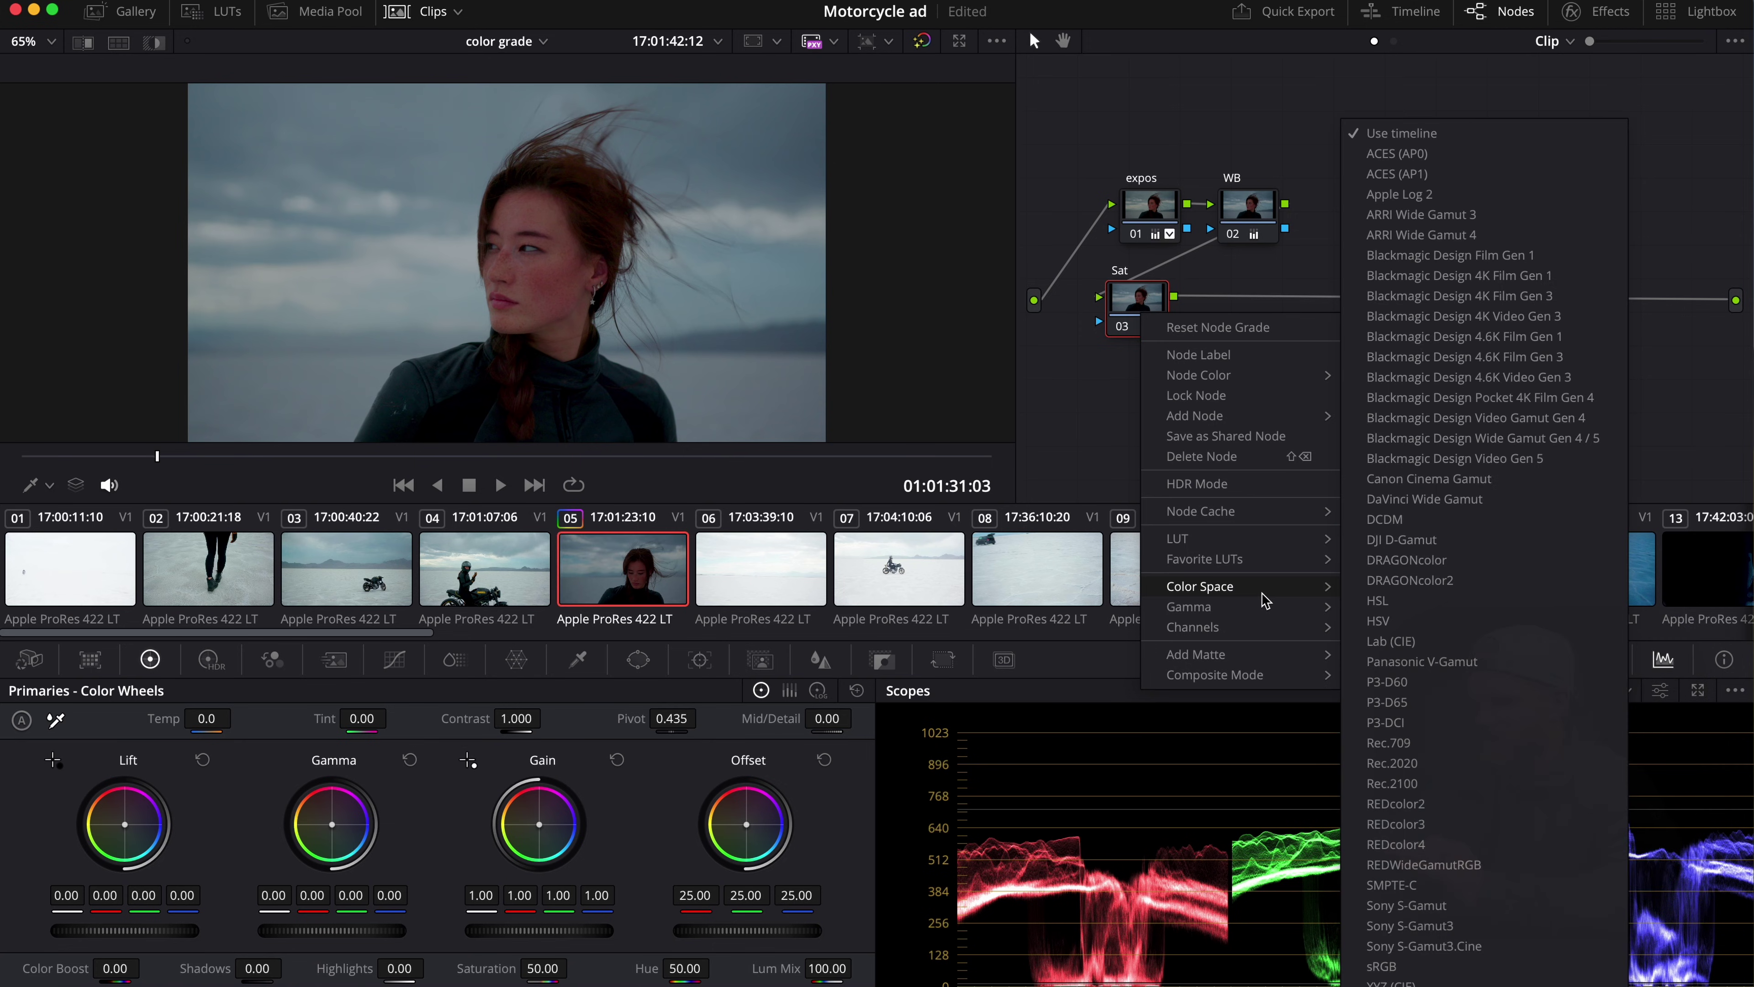
click(1404, 622)
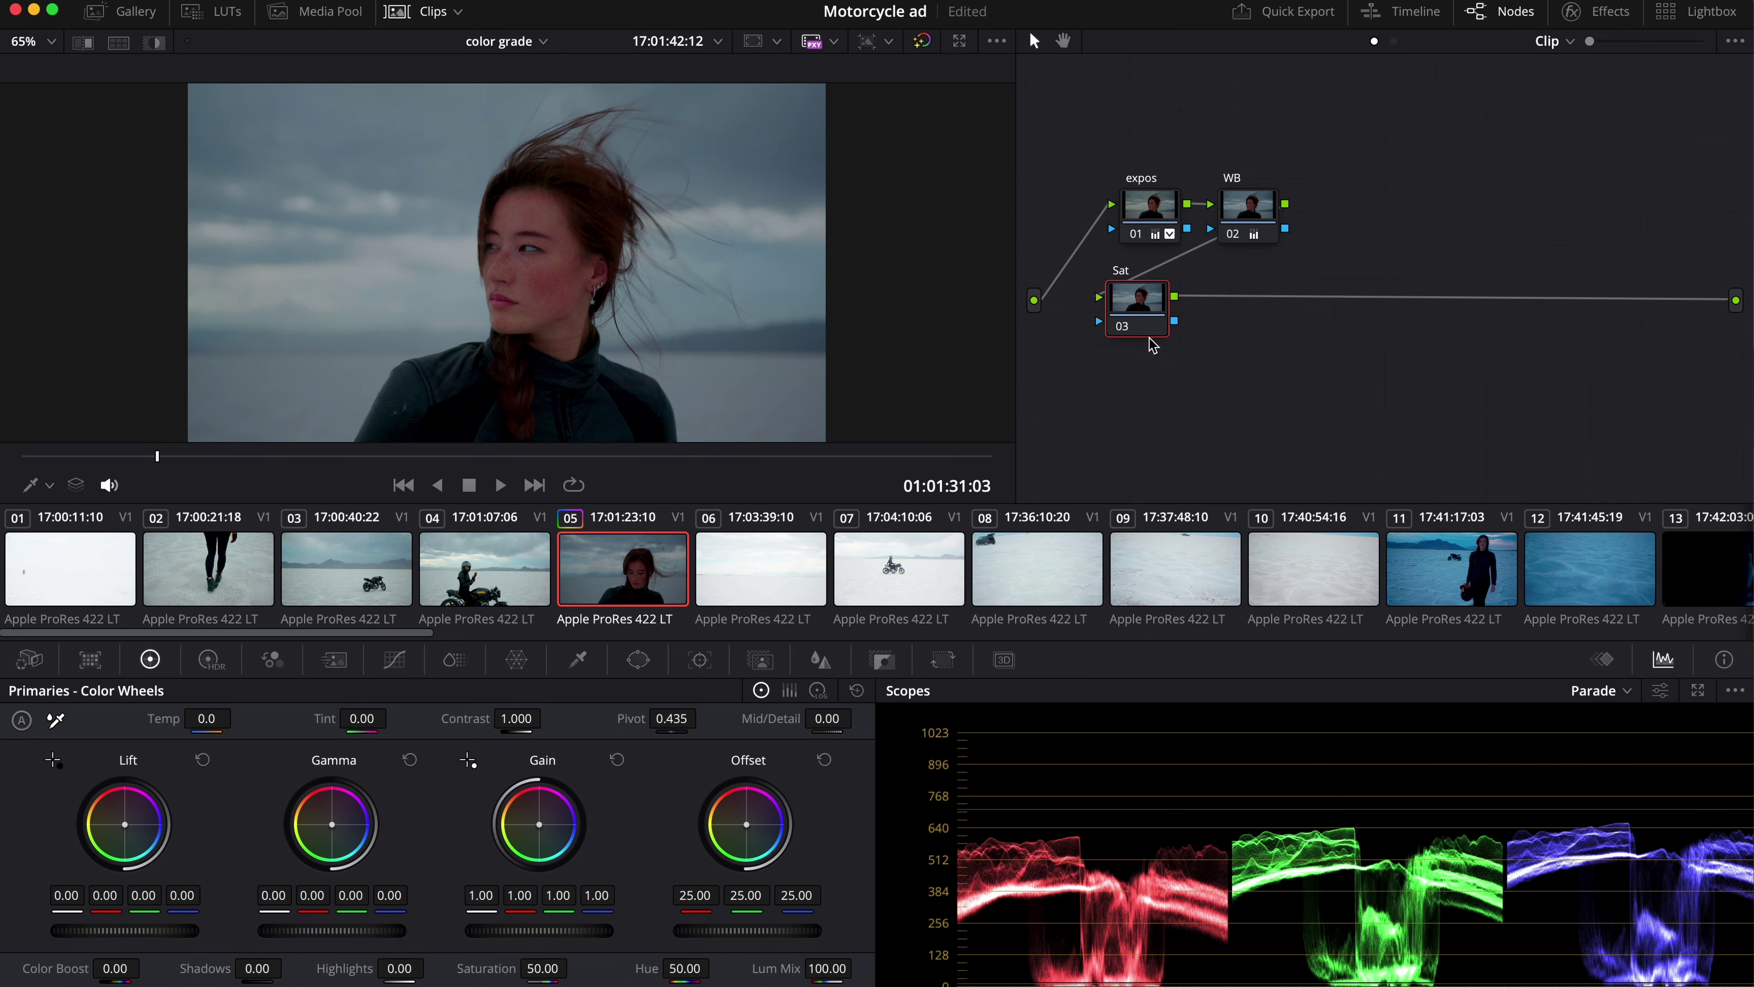
Turn off Channels 1 and 3 on the Sat node, leaving only Channel 2 active.
right_click(1141, 319)
mouse_move(1225, 595)
mouse_move(1229, 626)
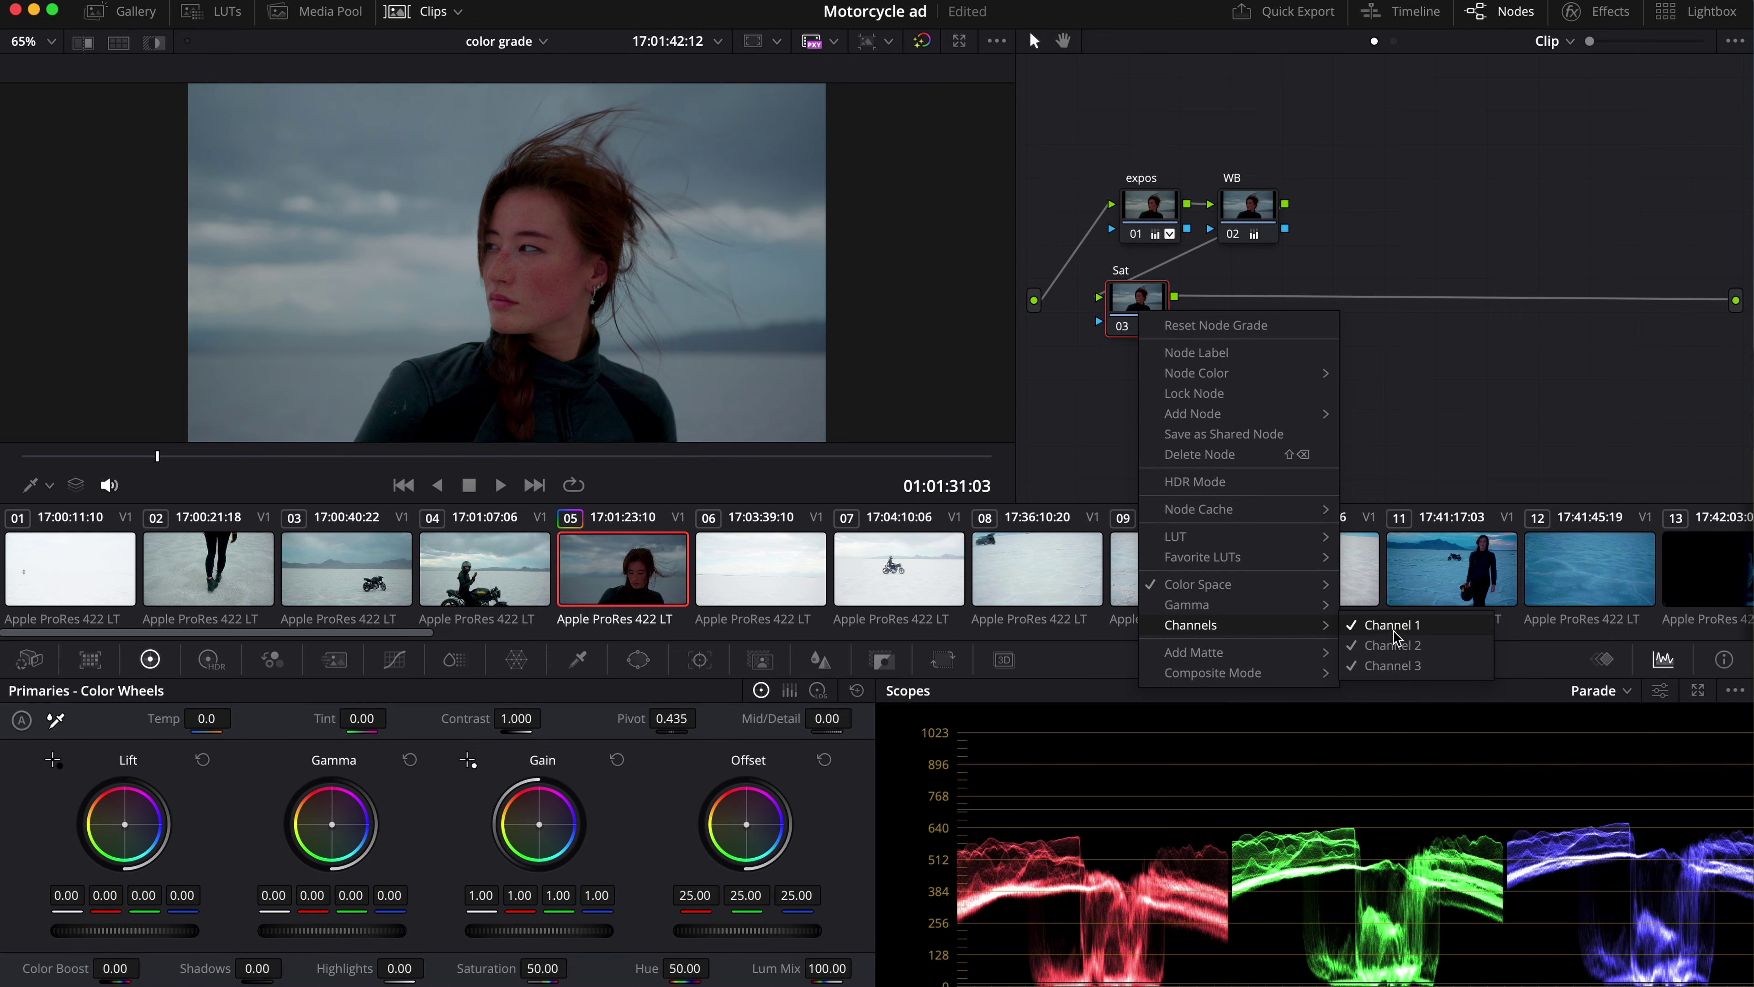
click(1396, 632)
right_click(1151, 314)
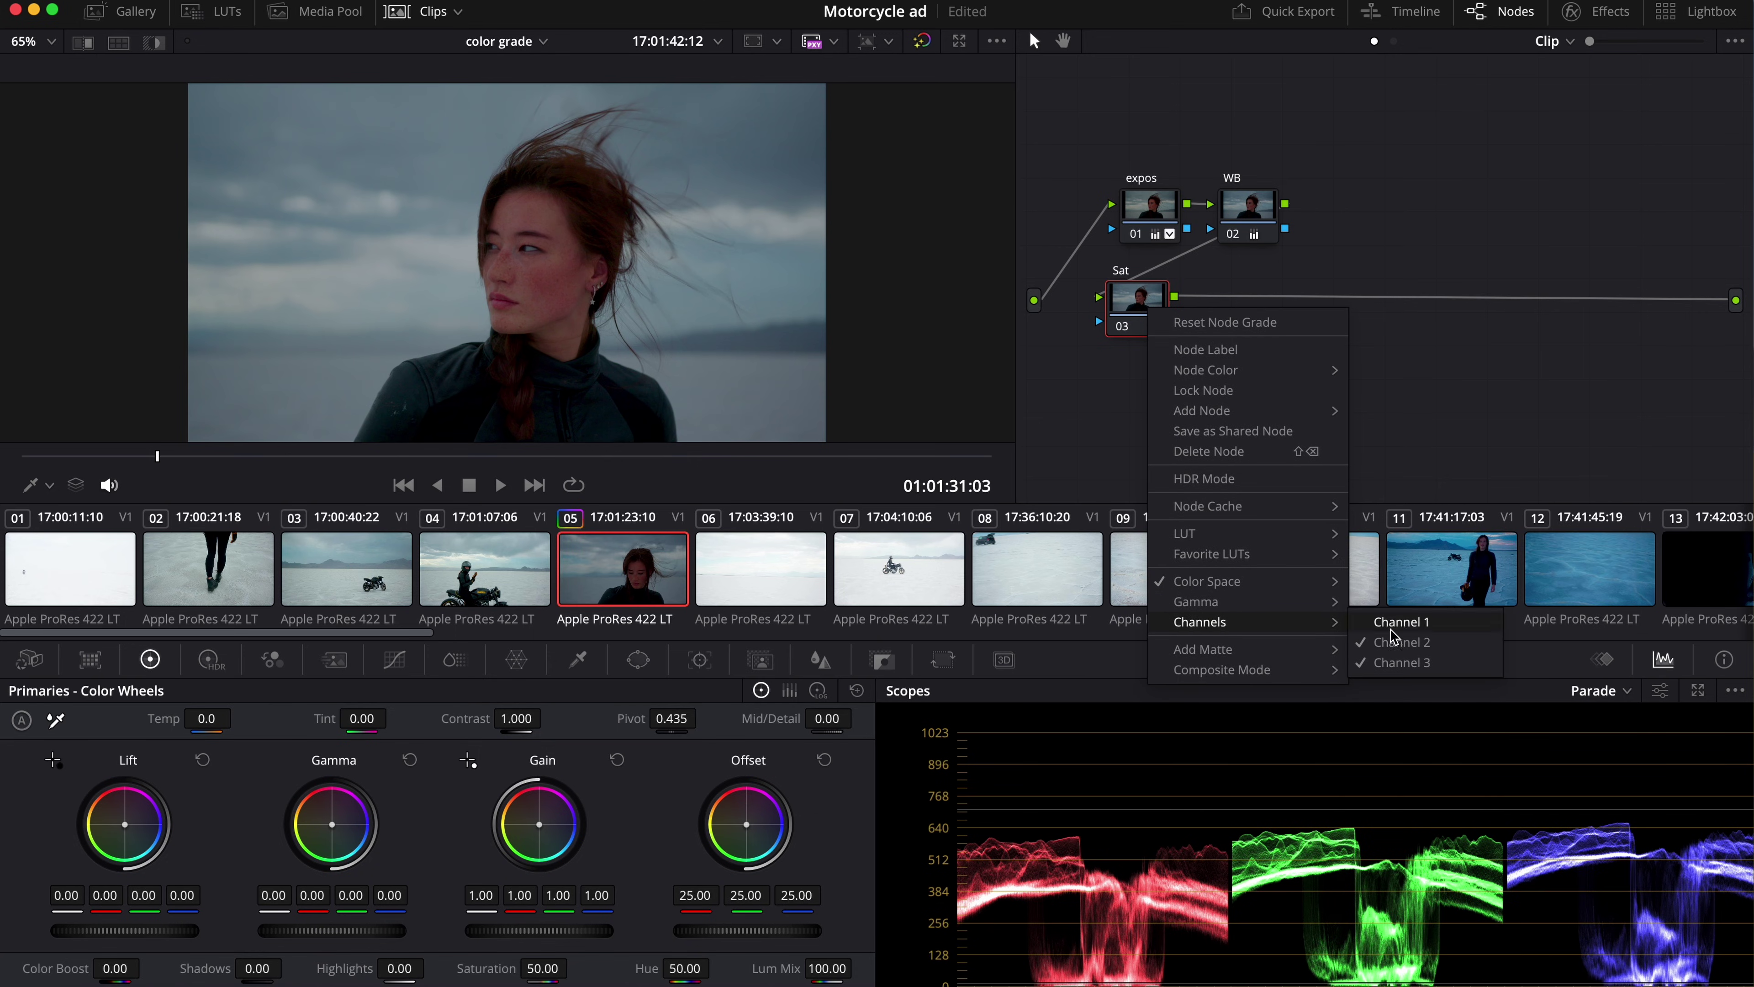
click(1400, 664)
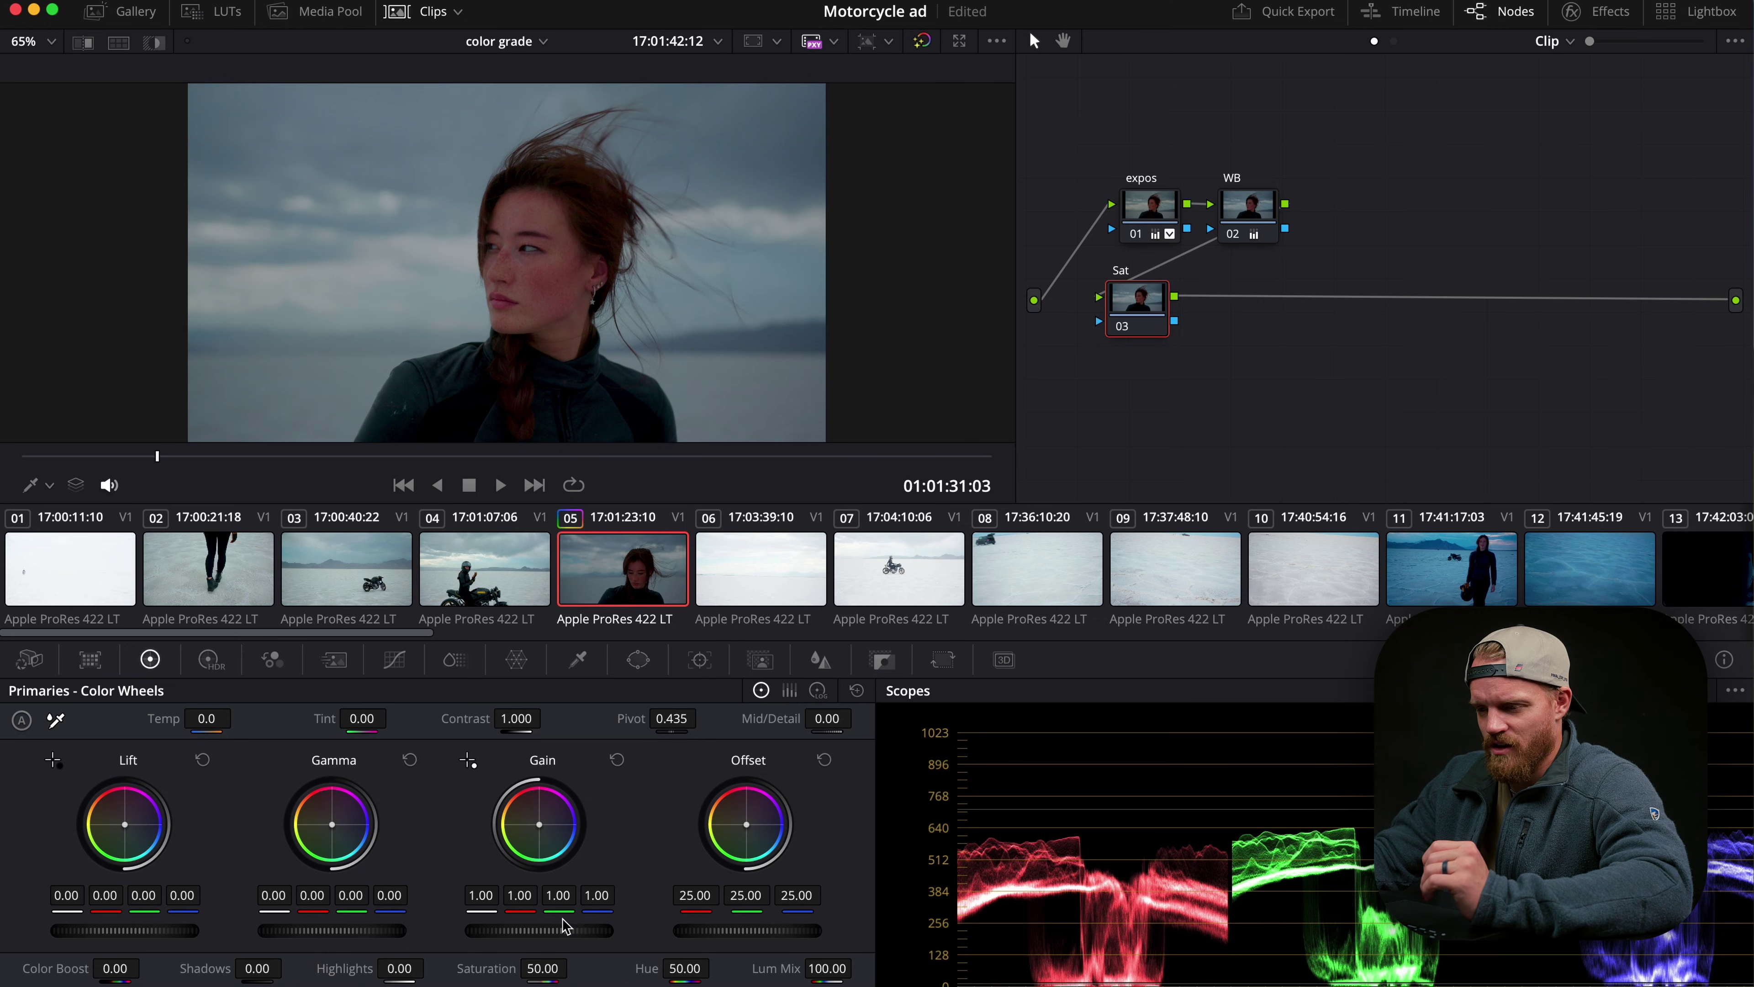
Lower the Sat node's gain to about 0.83 and raise the expos node's contrast to 1.168.
drag(565, 938, 360, 910)
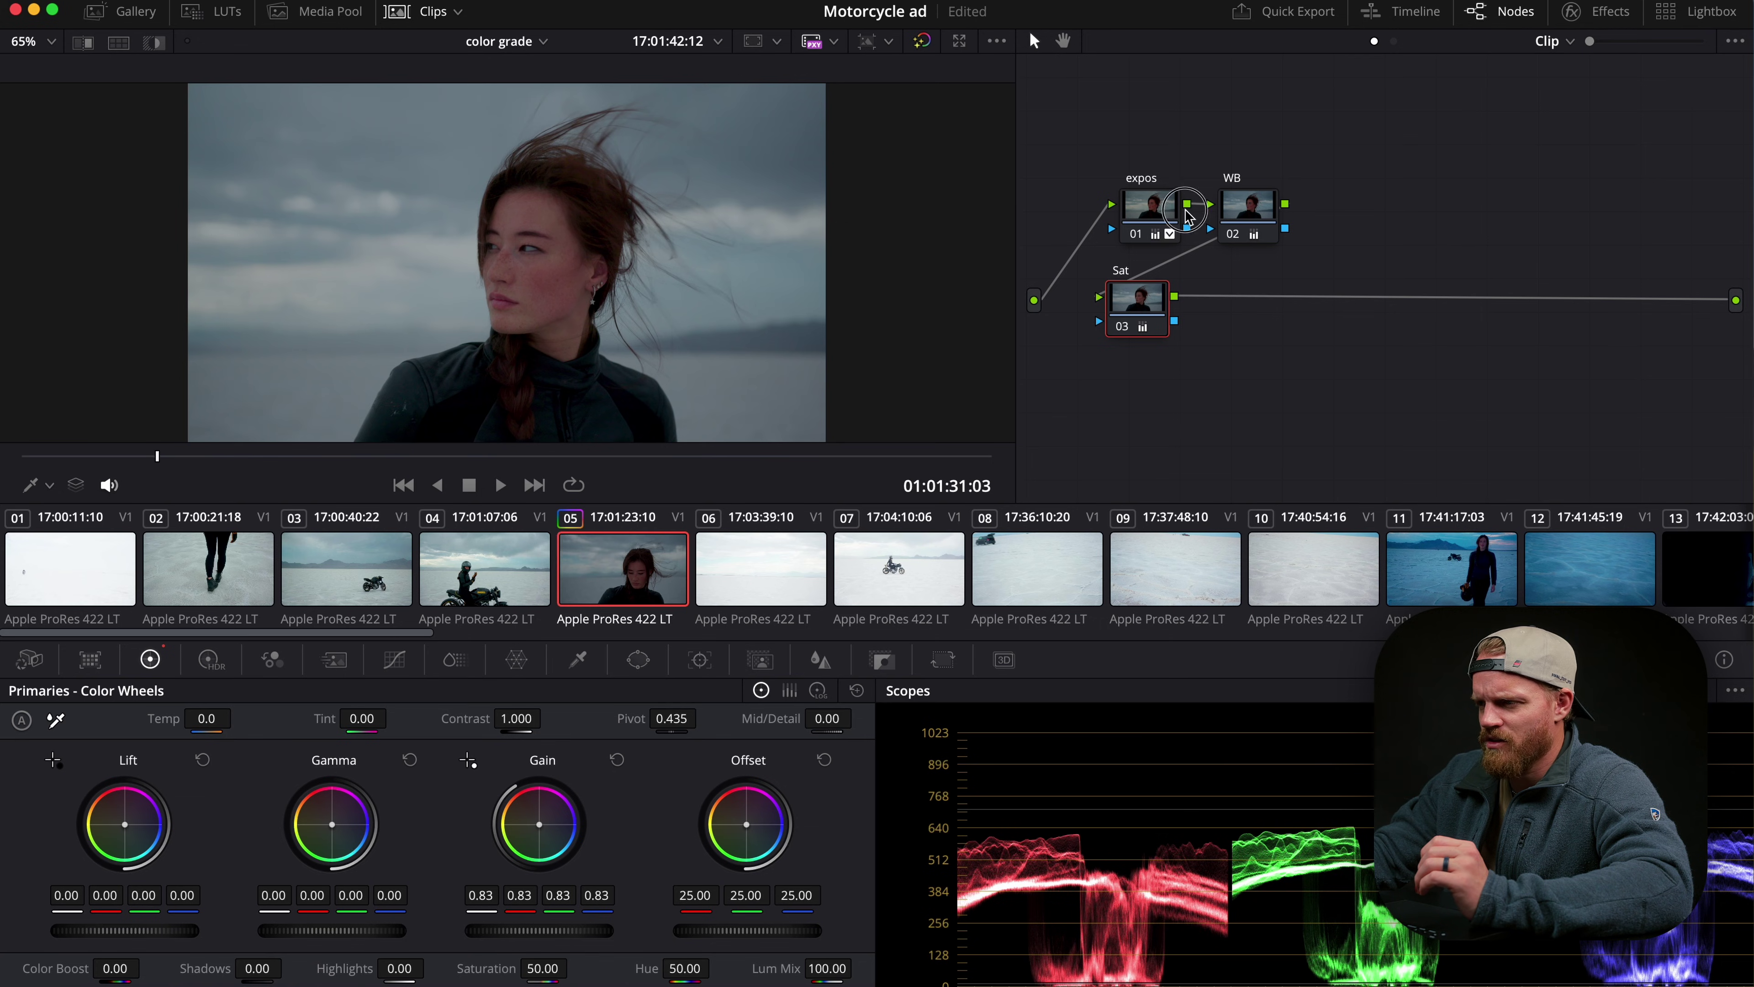
click(1149, 206)
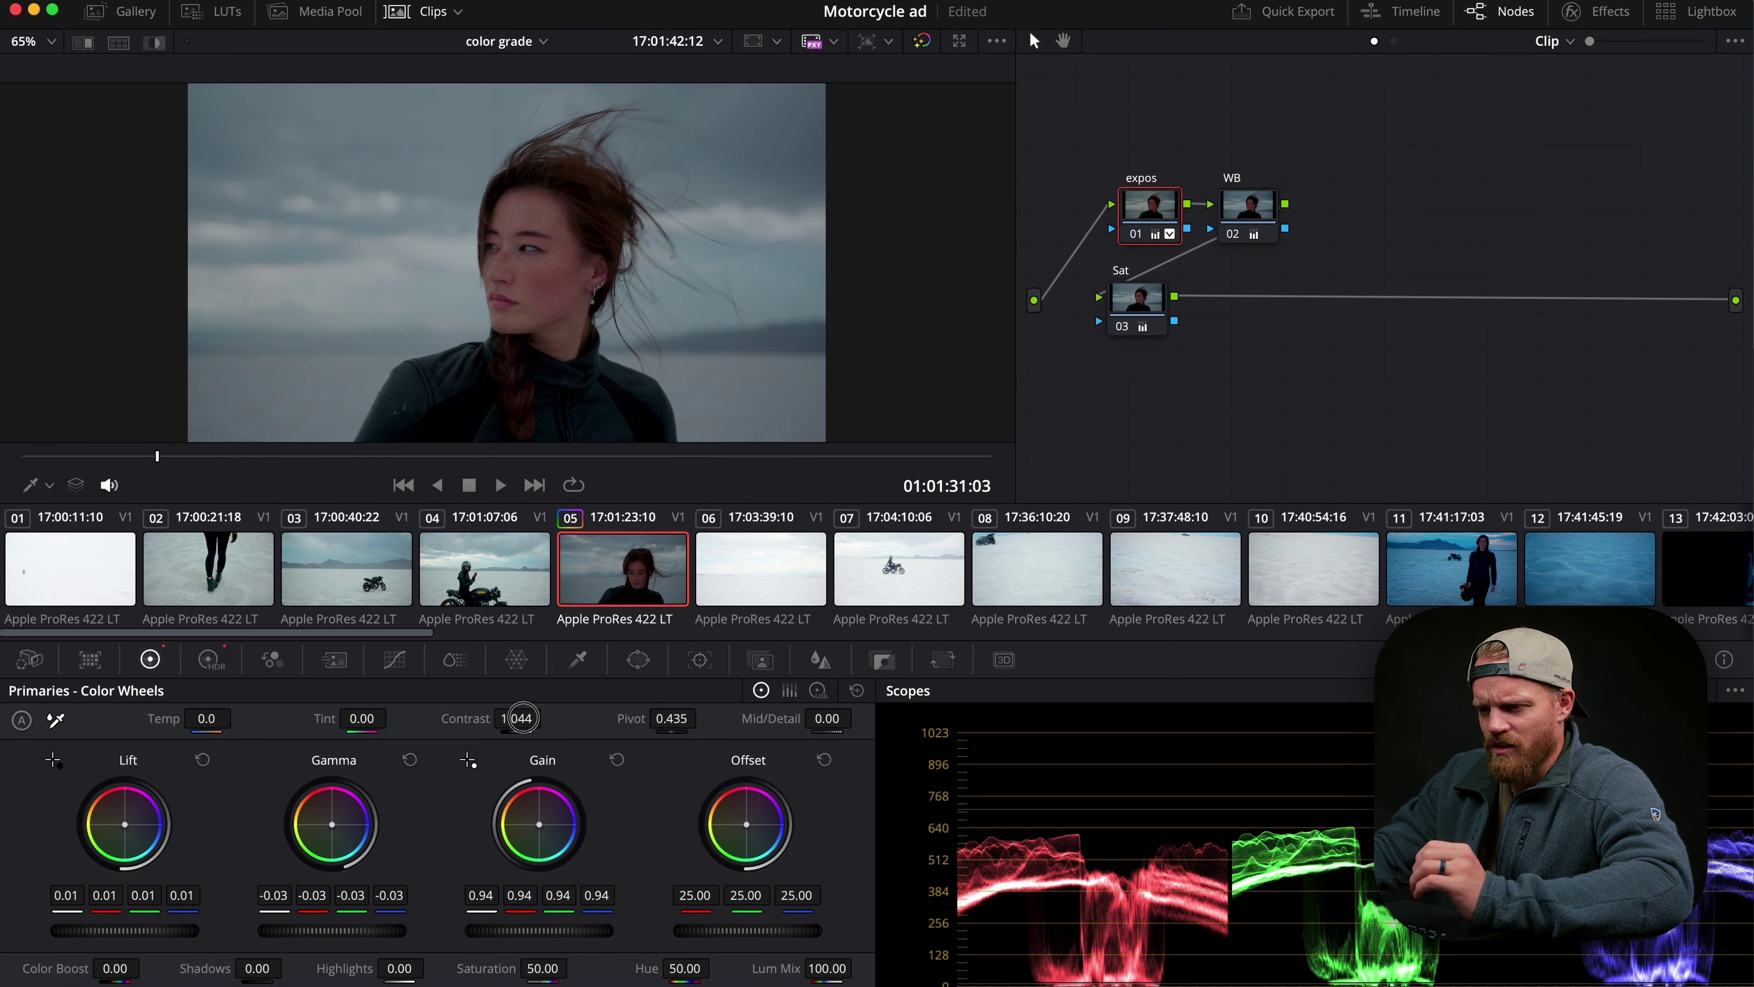
drag(521, 718, 587, 719)
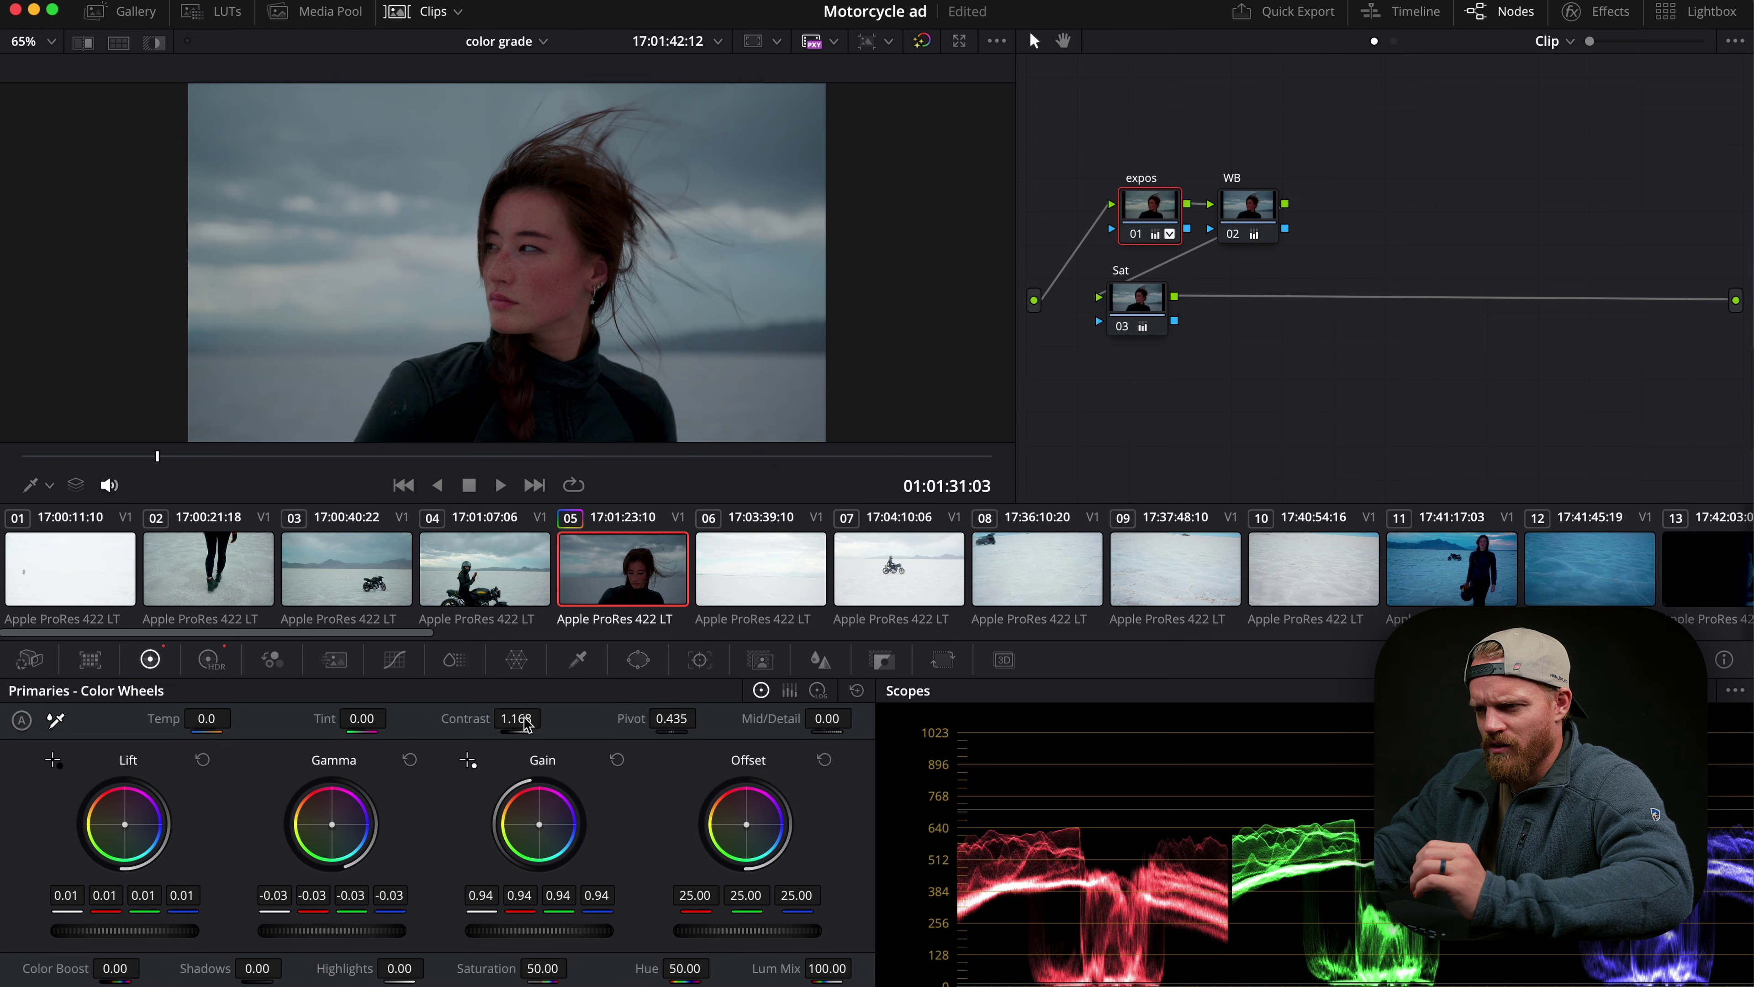
Select the expos and WB nodes together and bypass them to compare the grade.
click(1136, 298)
drag(558, 895, 558, 895)
drag(1136, 304, 1141, 293)
drag(1374, 172, 1089, 338)
key(super+d)
key(super+d)
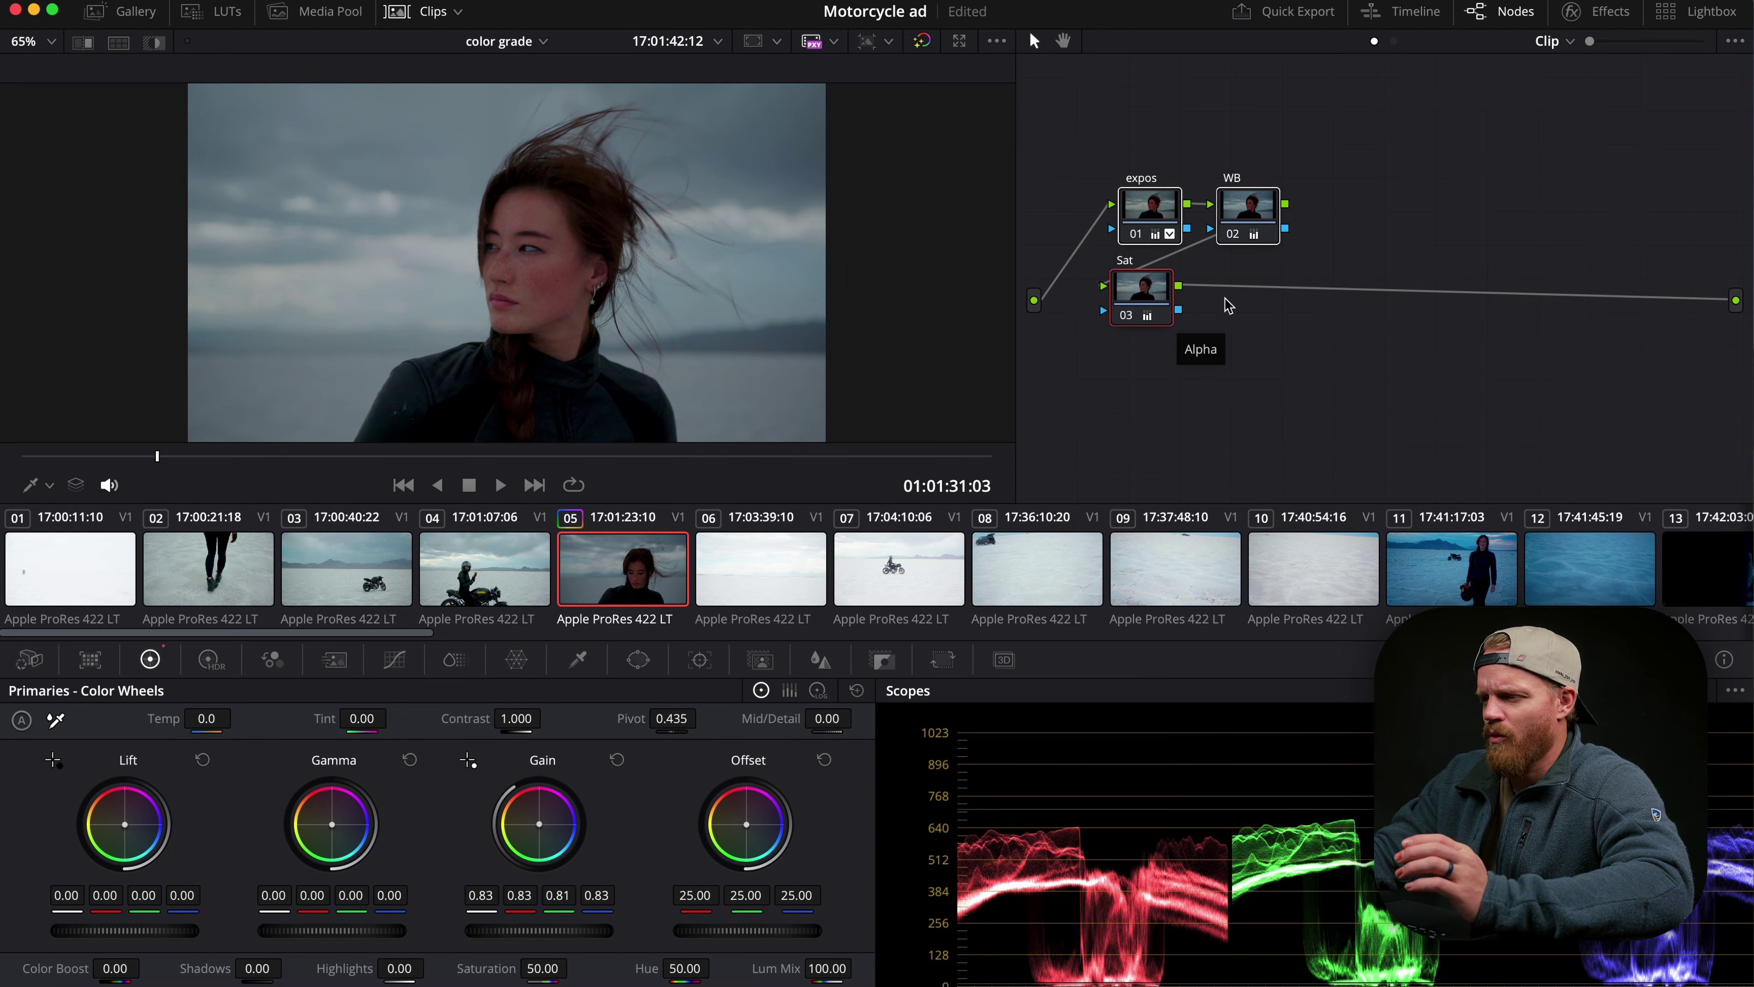
drag(1213, 341, 1221, 344)
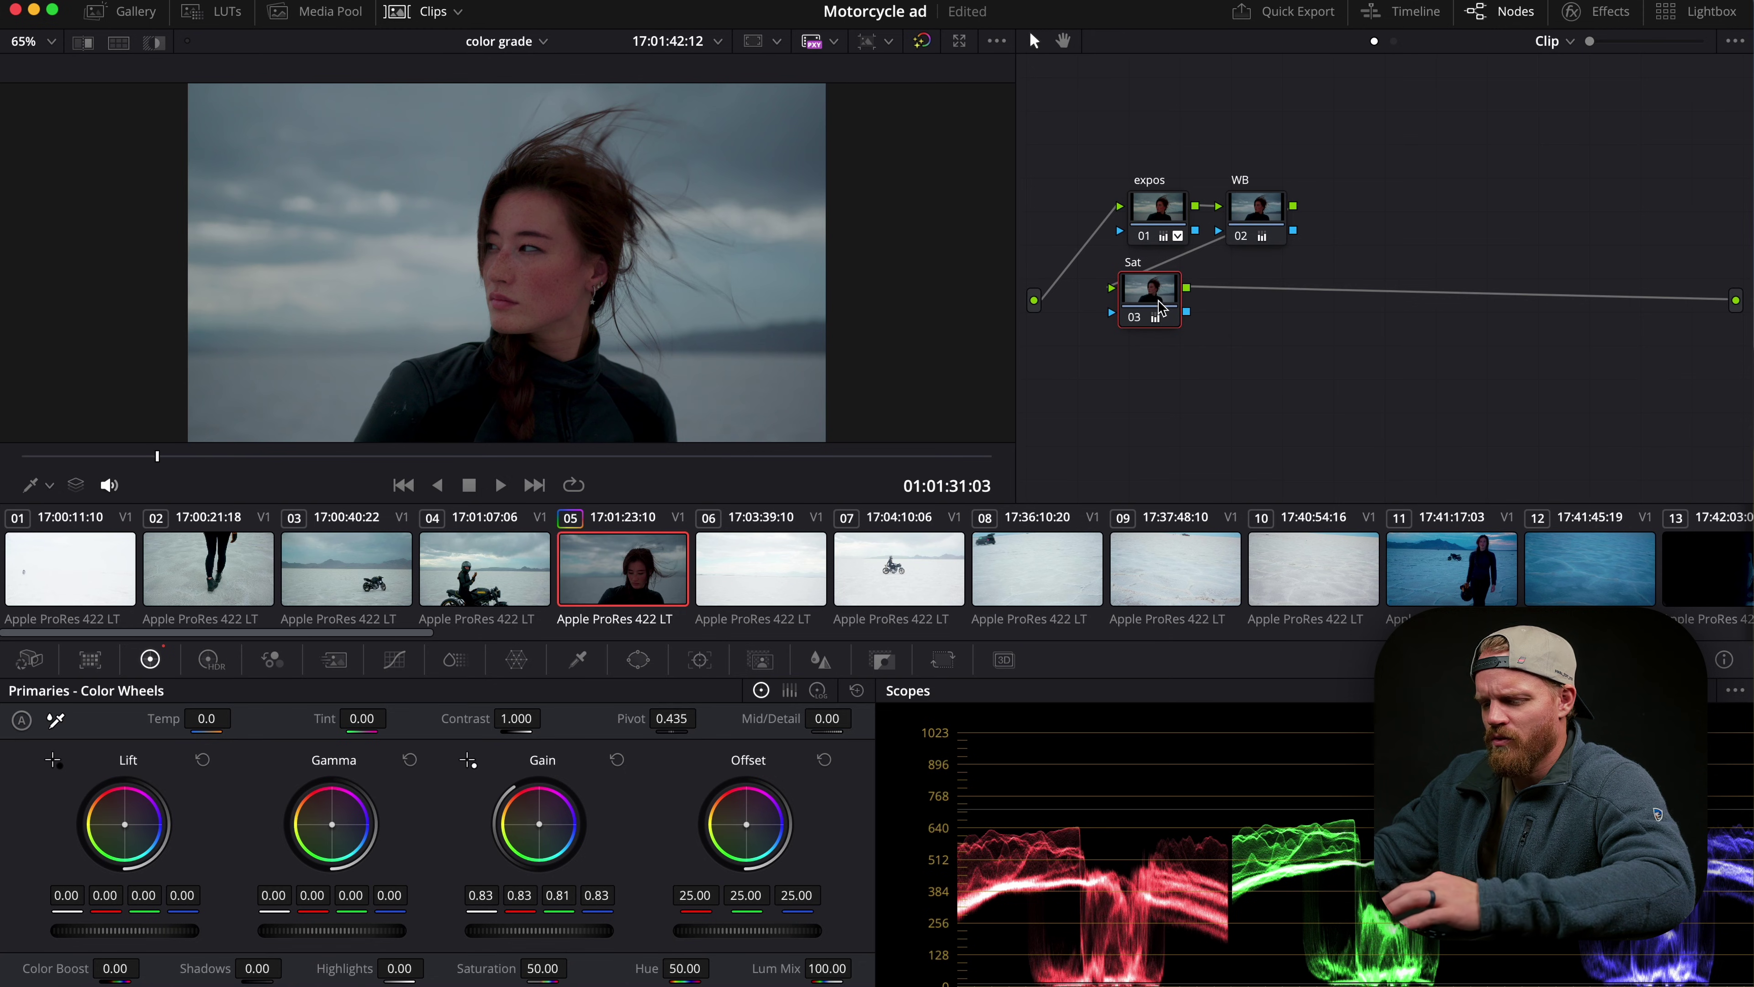
Add a serial node 04 after Sat and label it 'Split tone'.
key(alt+s)
right_click(1264, 300)
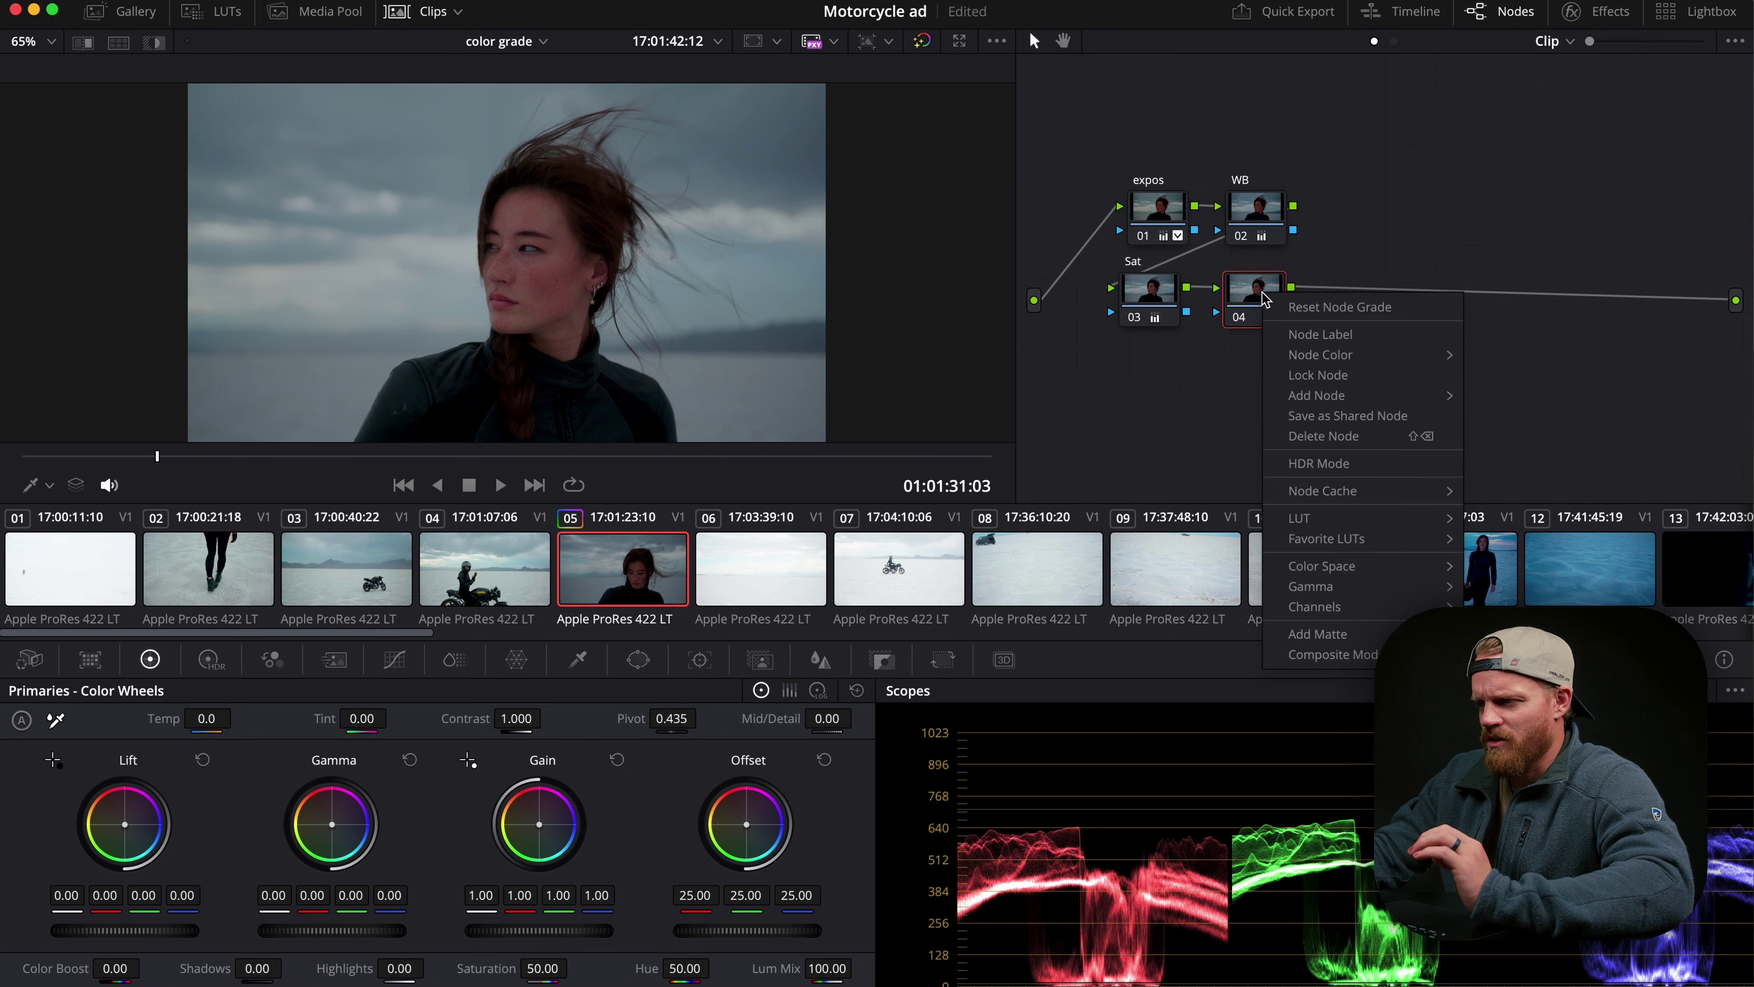
click(1319, 339)
text(Split tone)
key(Return)
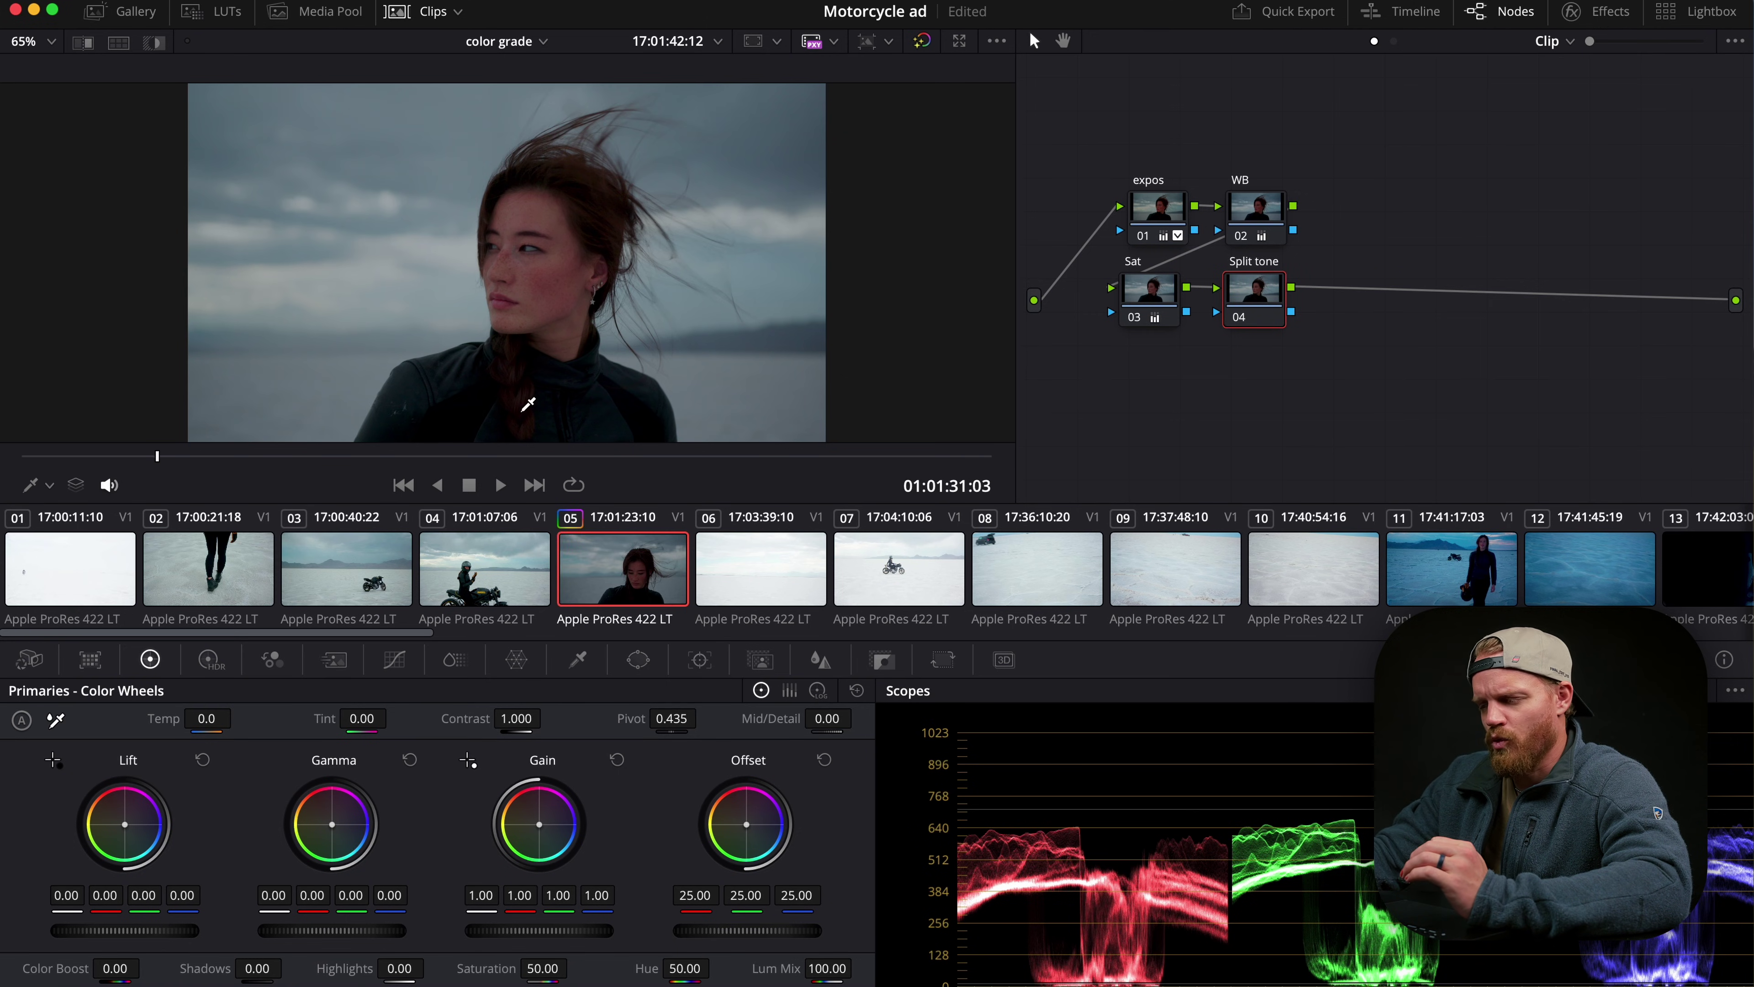
In unlinked Custom curves, lift the red and green highlights to tint the image.
click(394, 659)
click(572, 690)
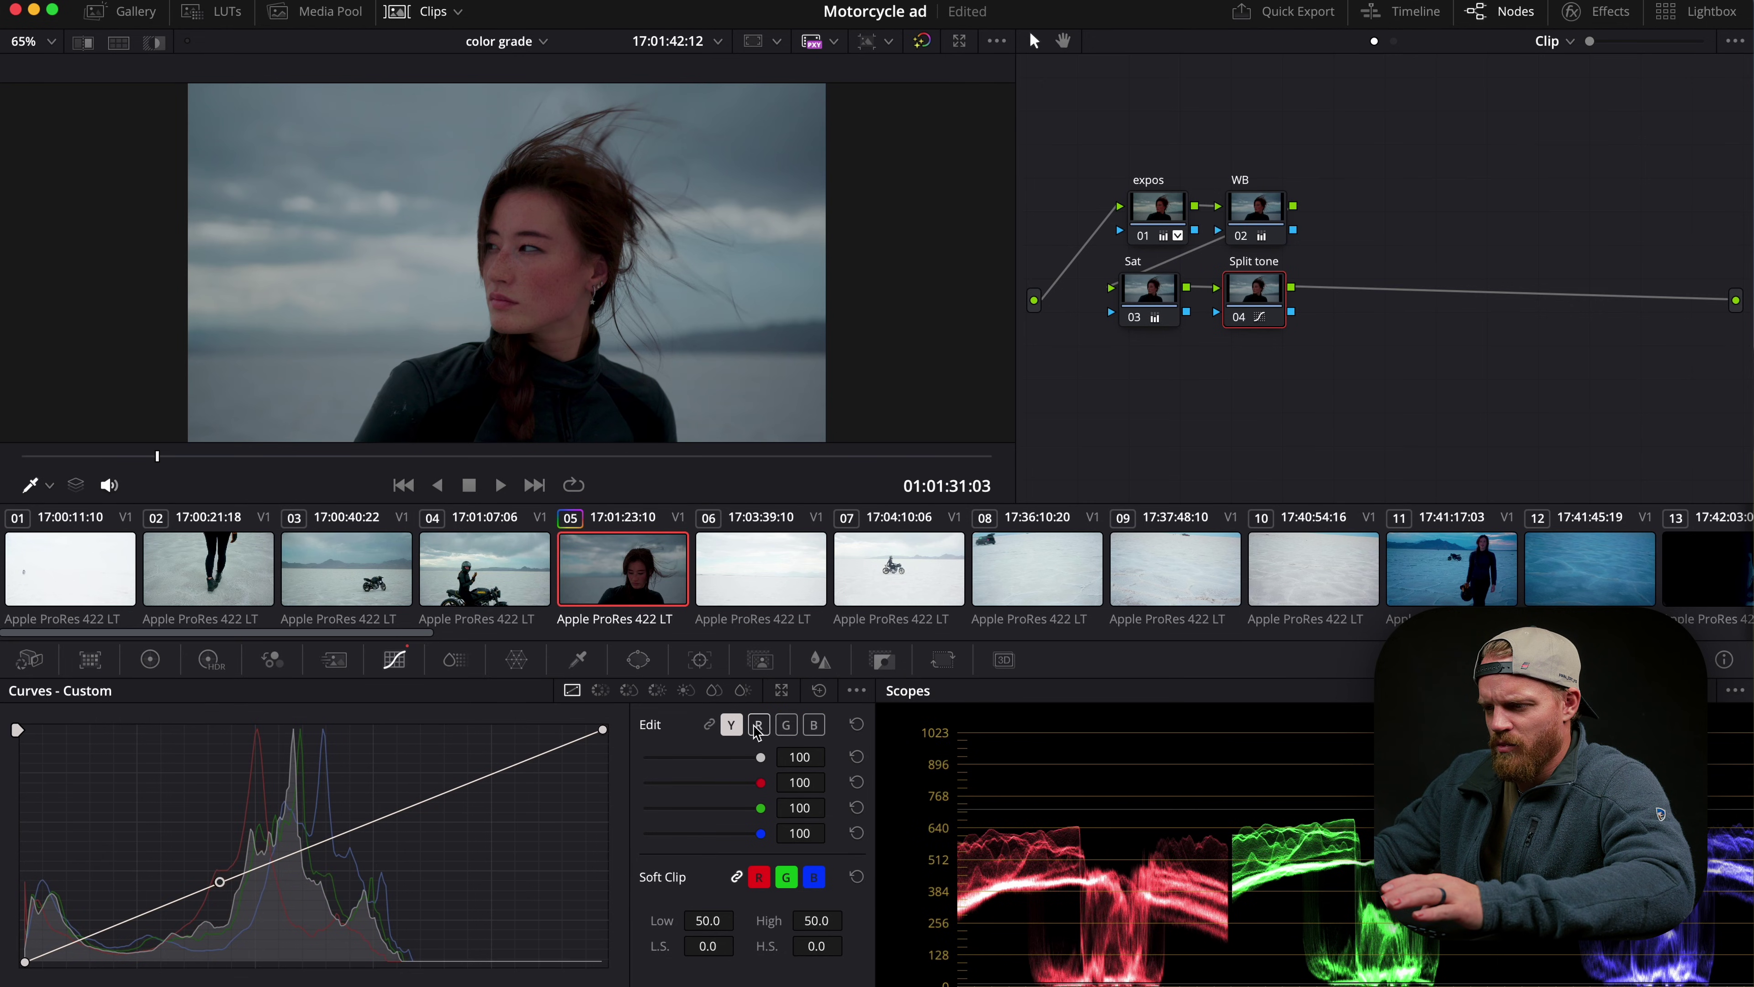
click(758, 724)
drag(556, 746, 554, 742)
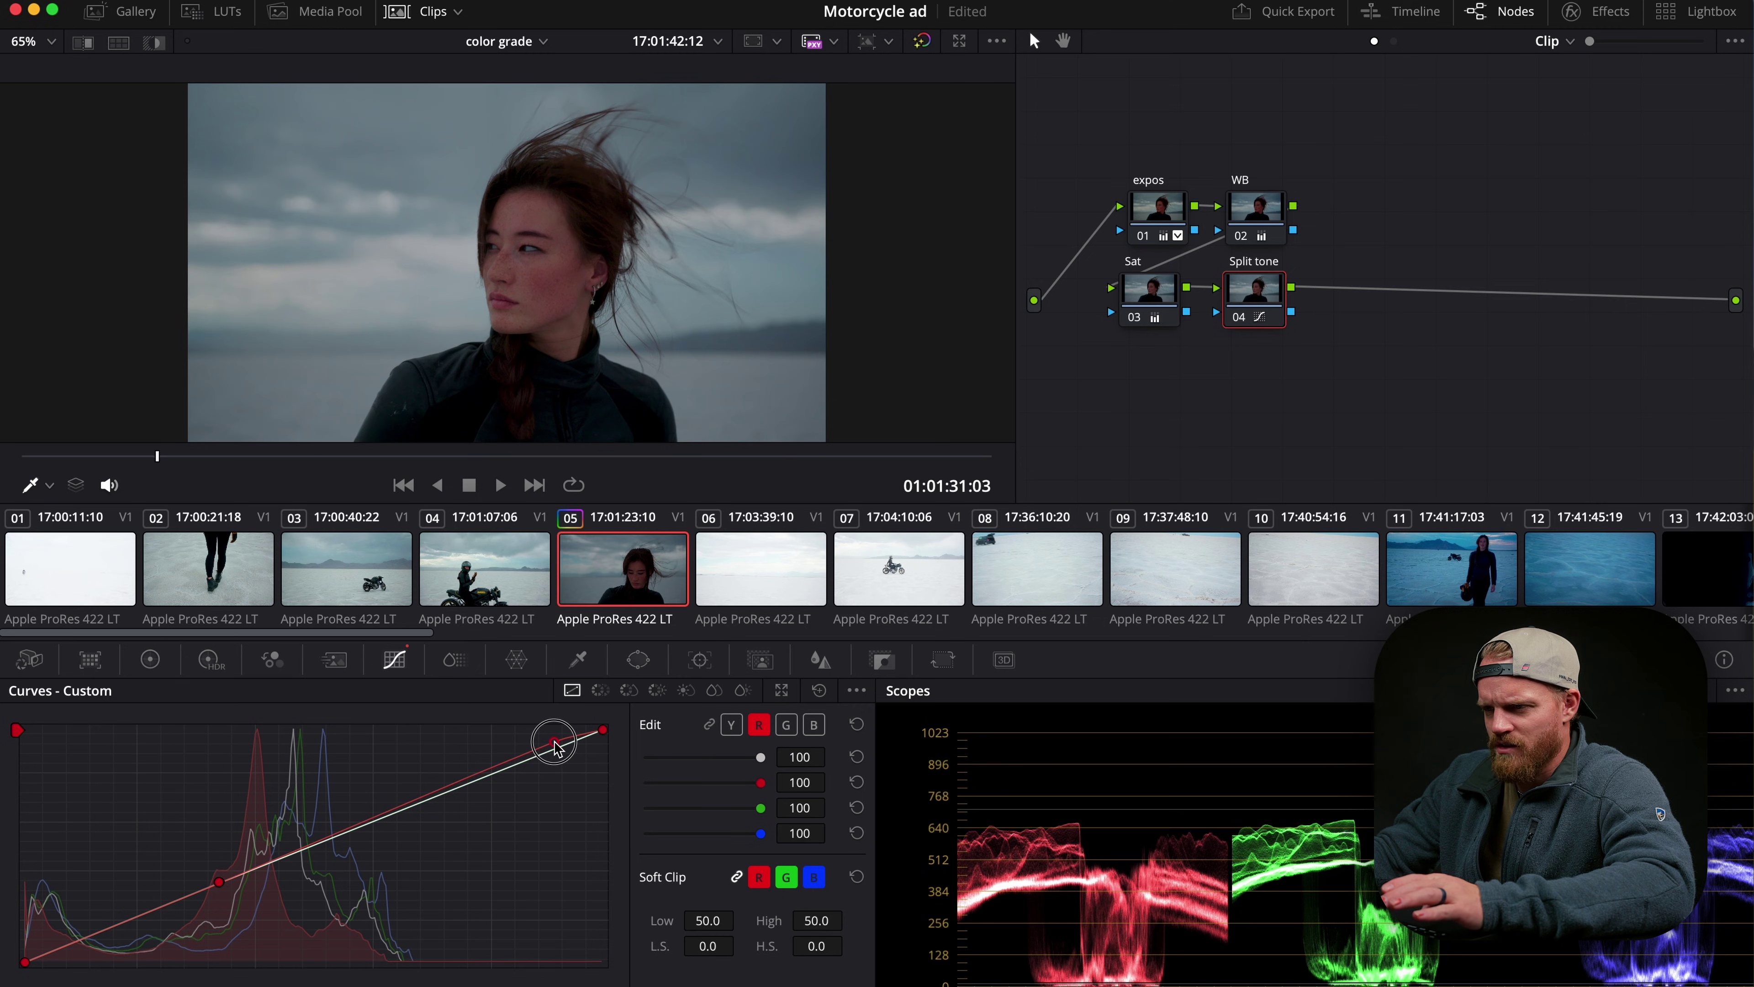
click(785, 724)
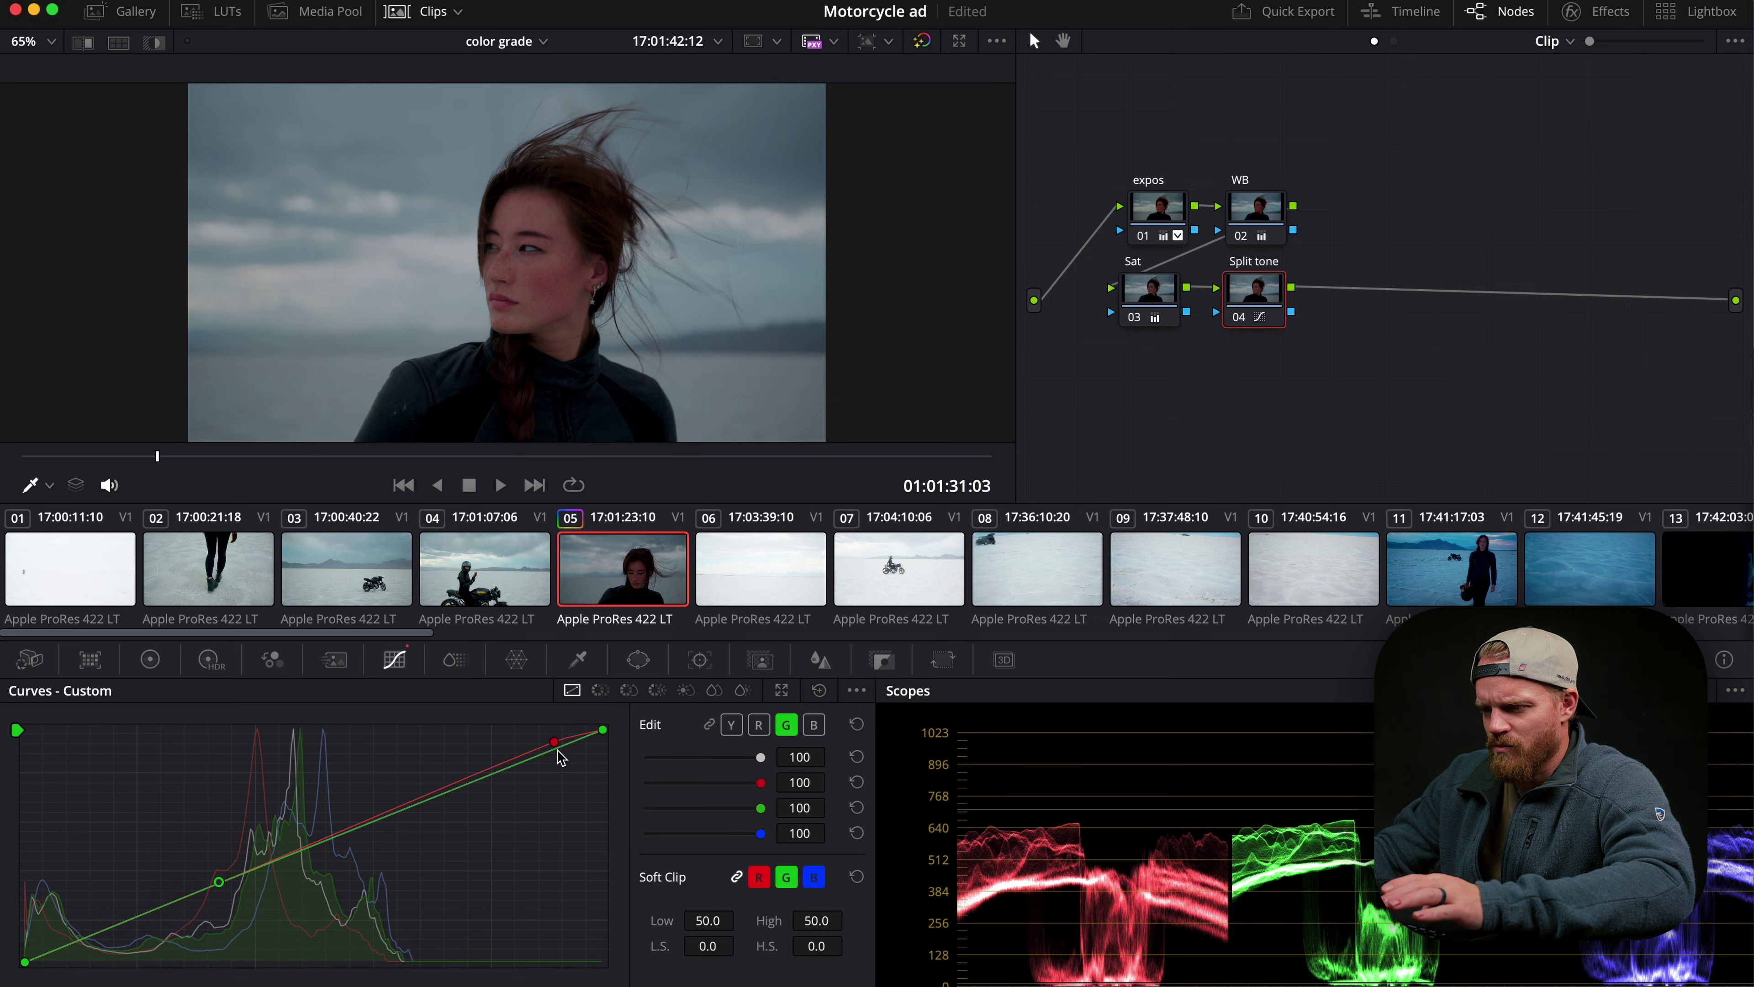
mouse_move(558, 754)
mouse_down()
mouse_move(546, 730)
mouse_move(557, 746)
mouse_up()
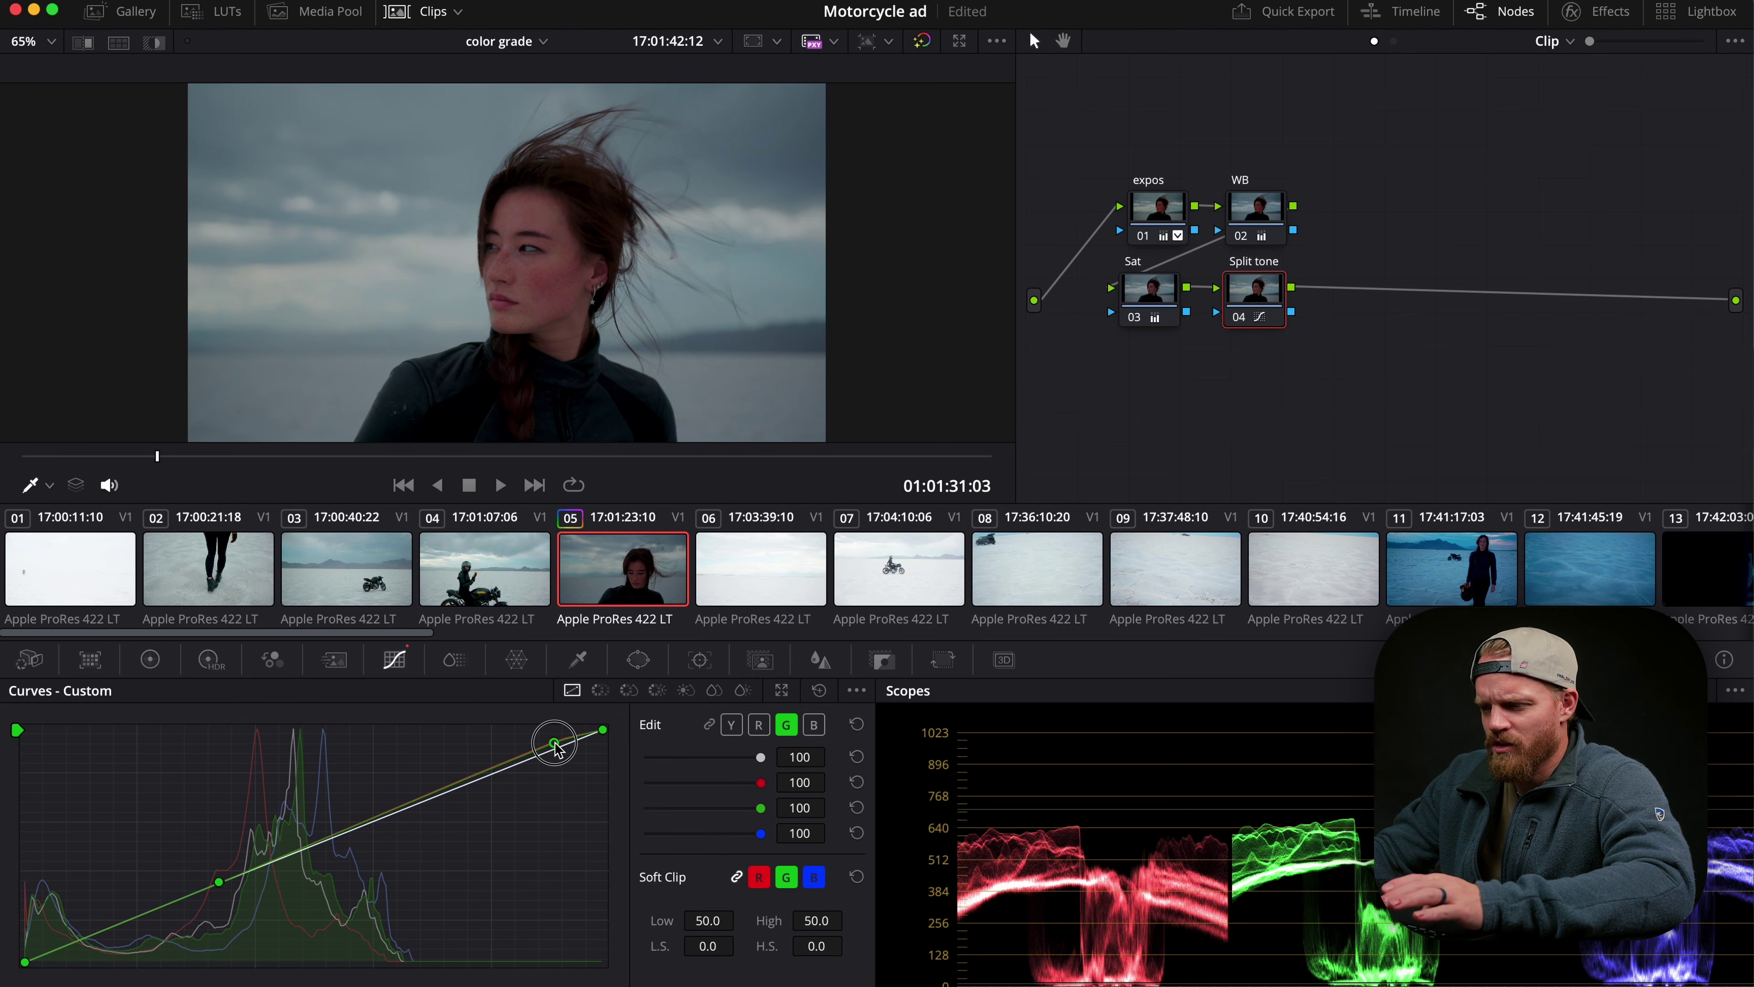
click(154, 912)
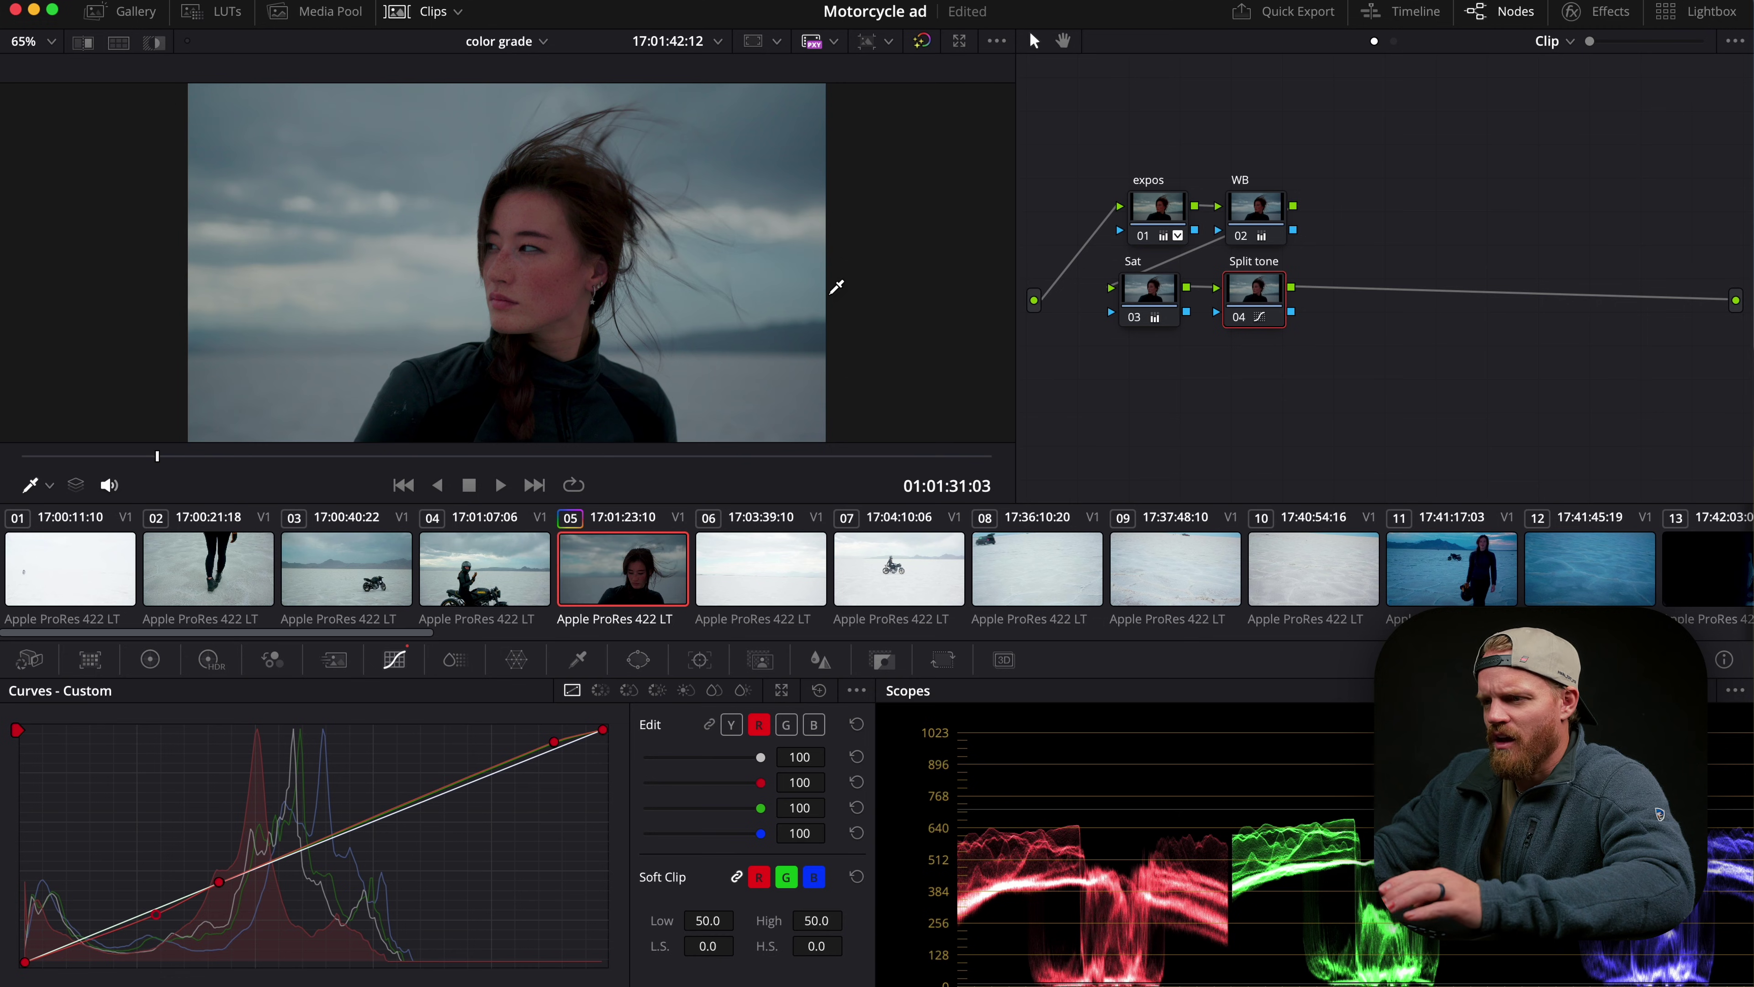
Toggle the Split tone node off and on to compare, leaving it active.
click(1236, 318)
click(1236, 318)
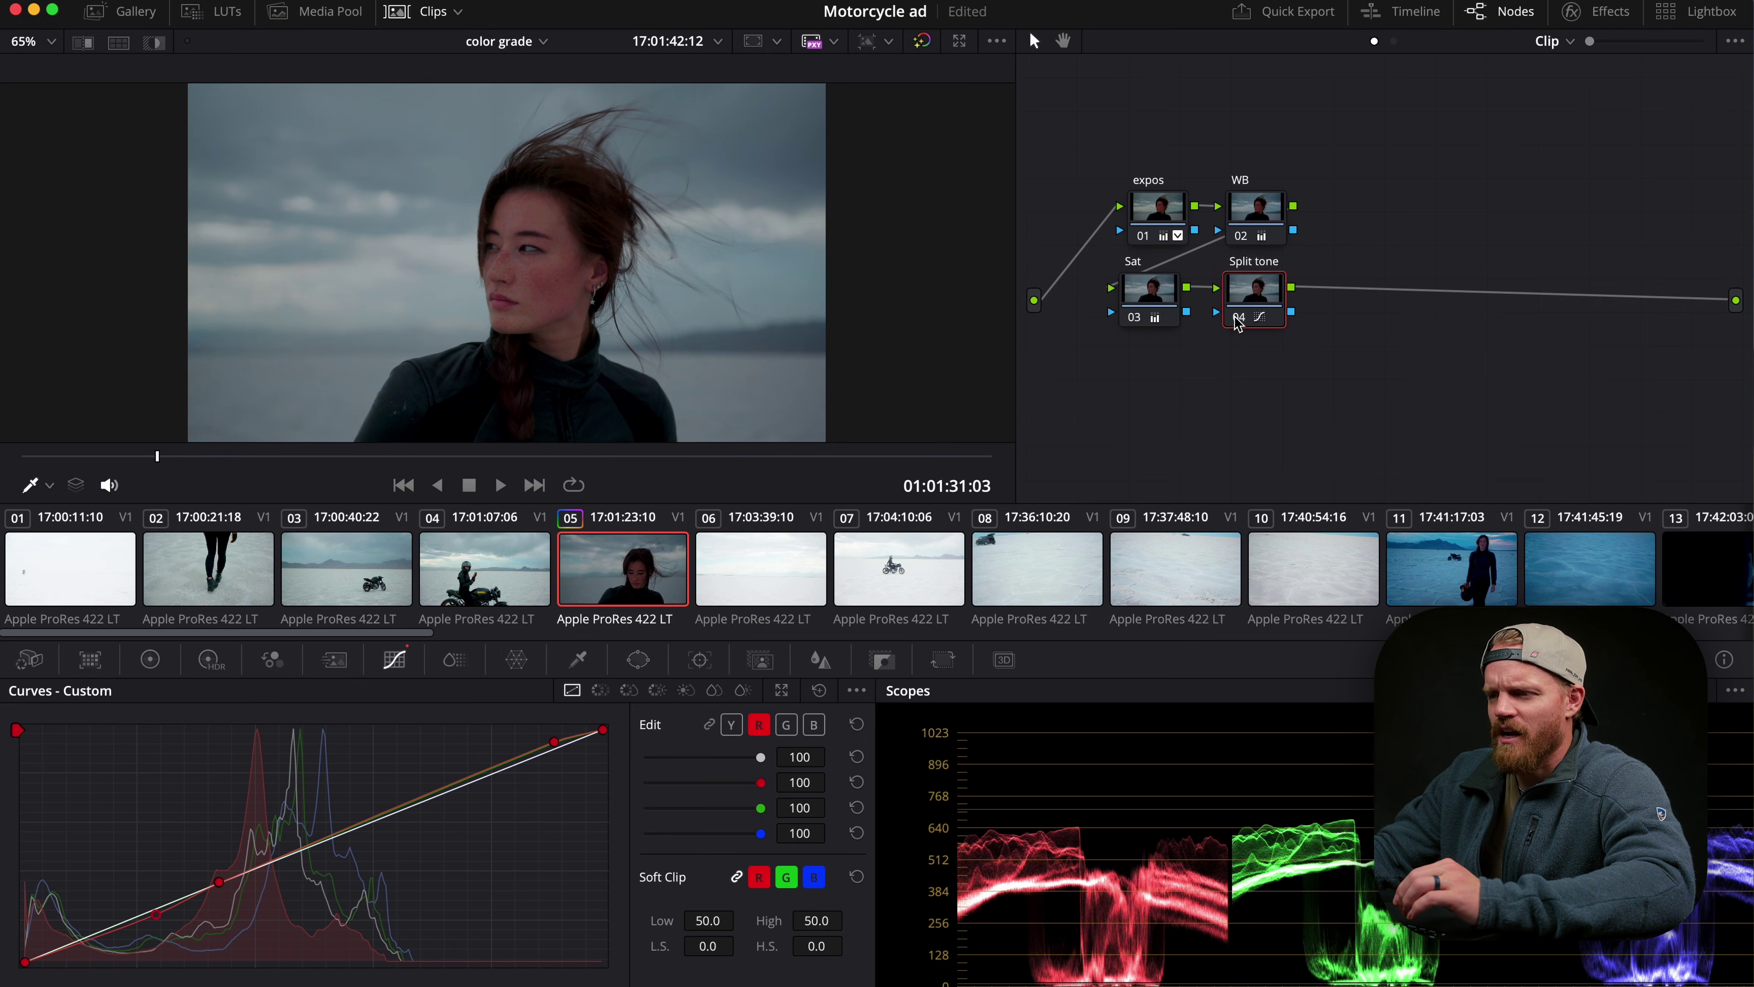
click(1236, 318)
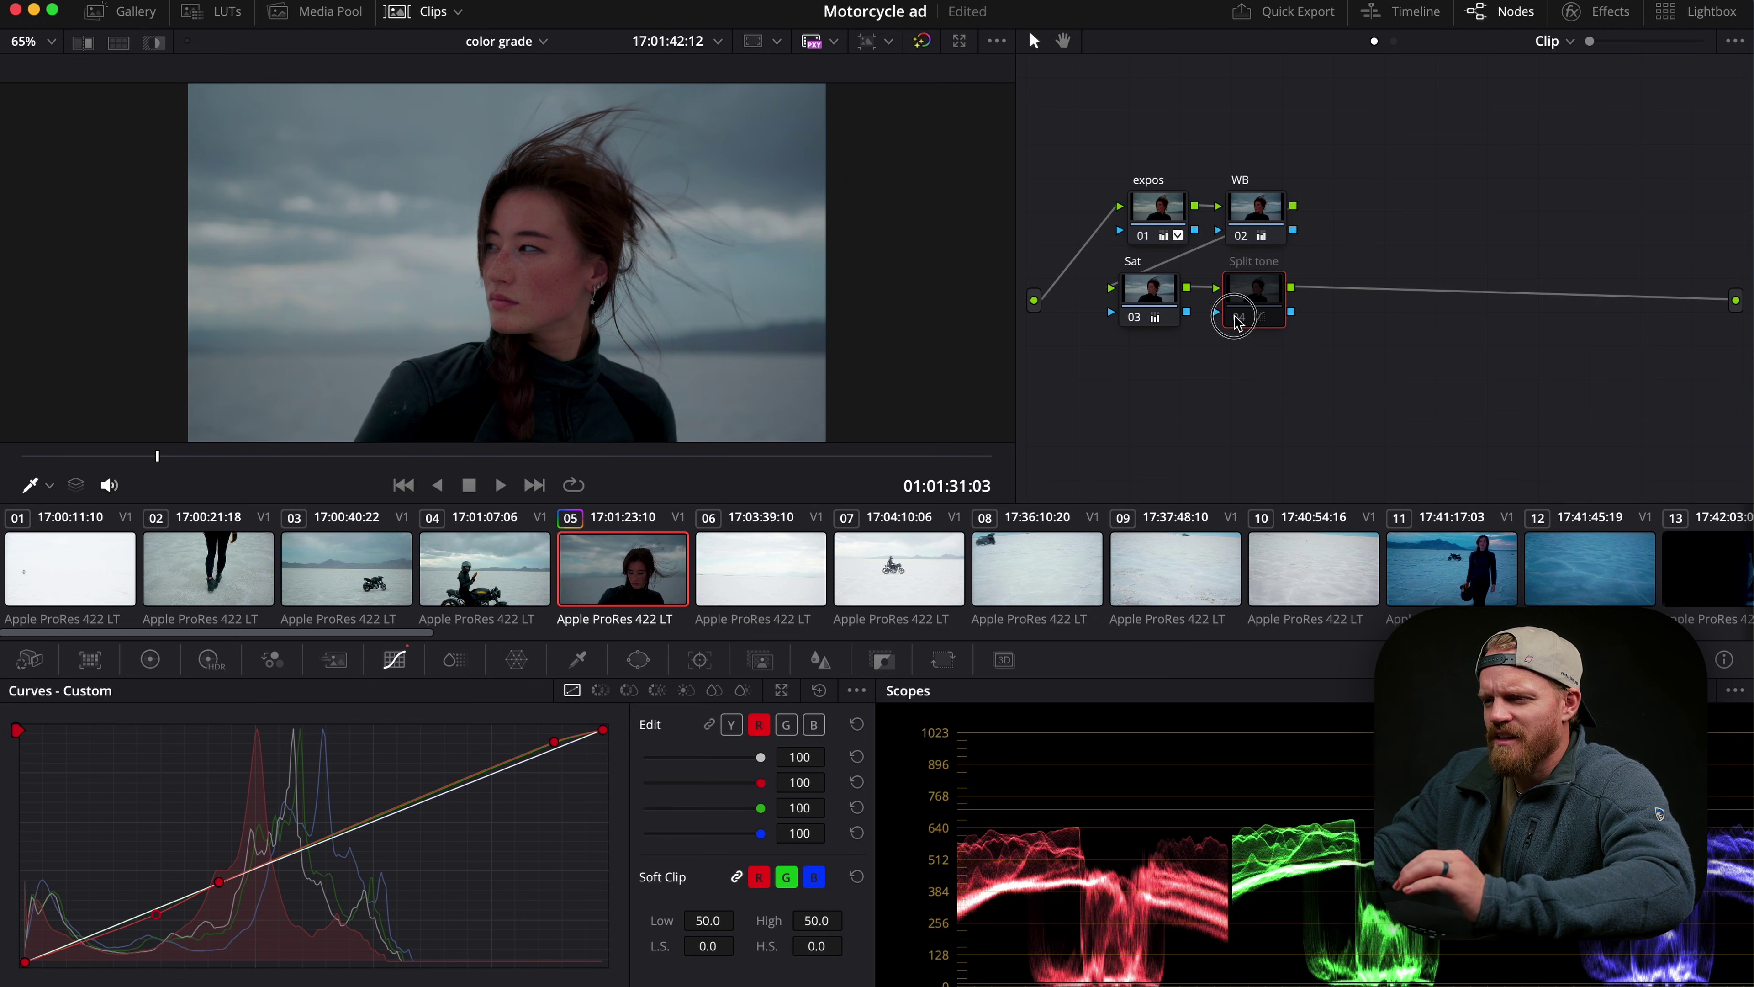
click(1236, 318)
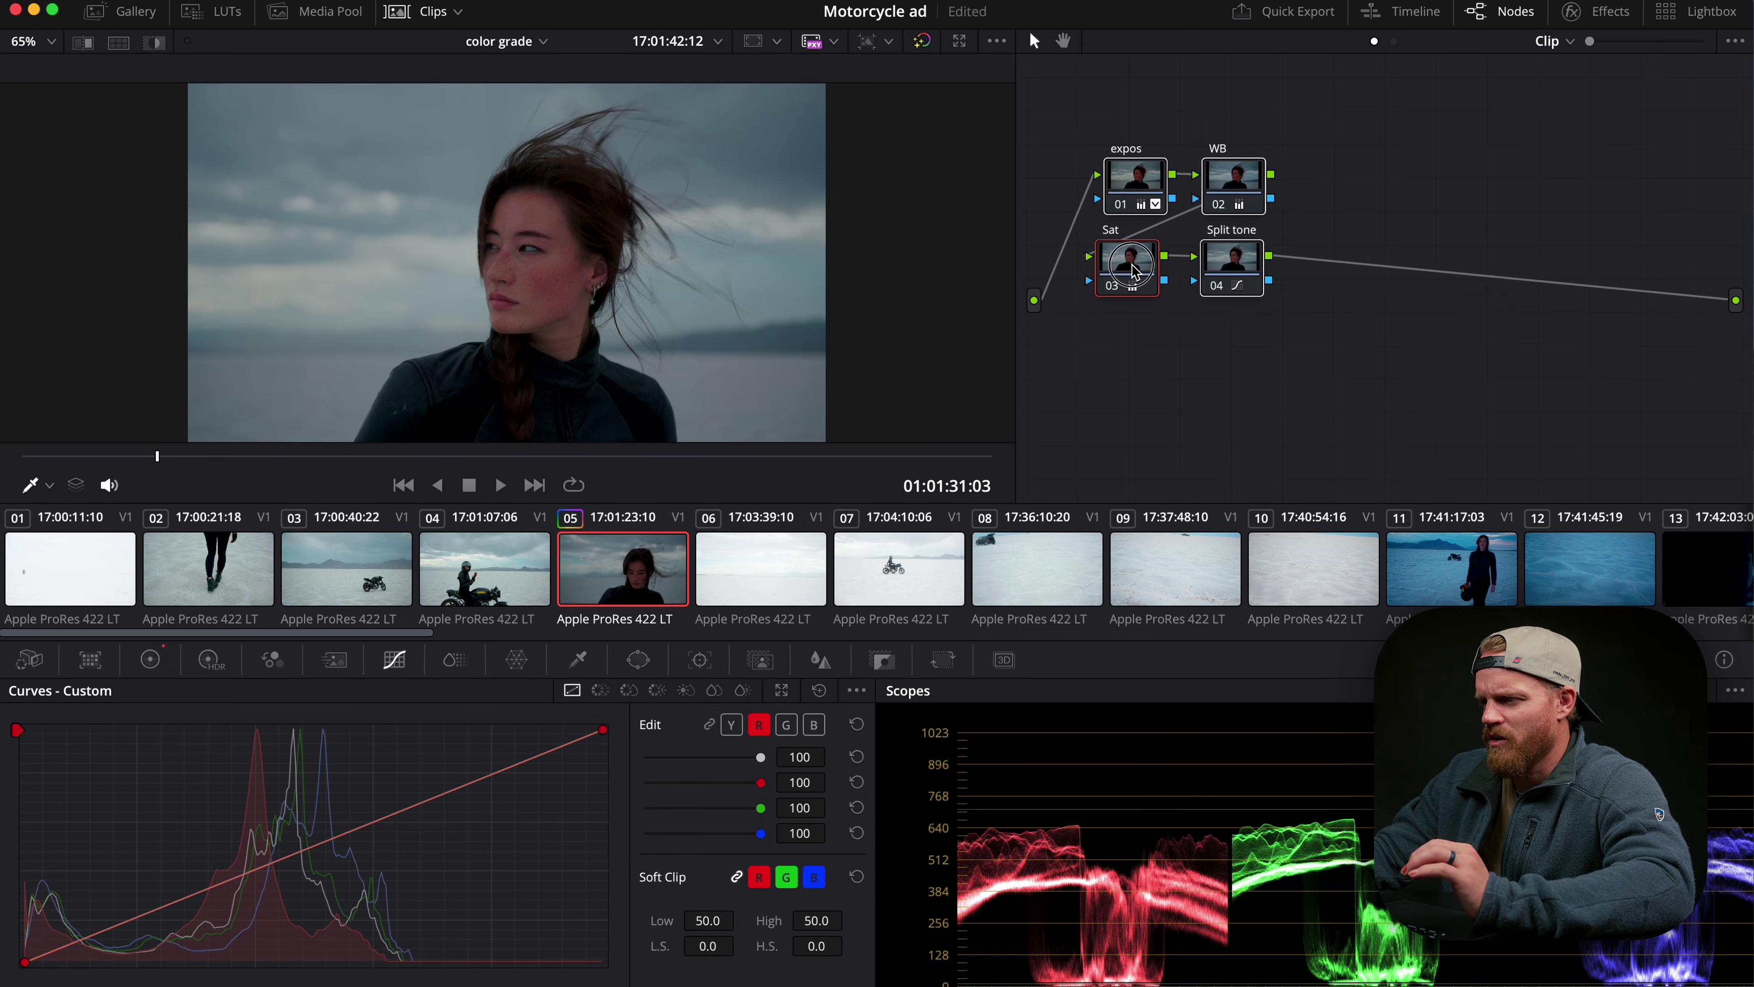
click(1108, 323)
click(1210, 288)
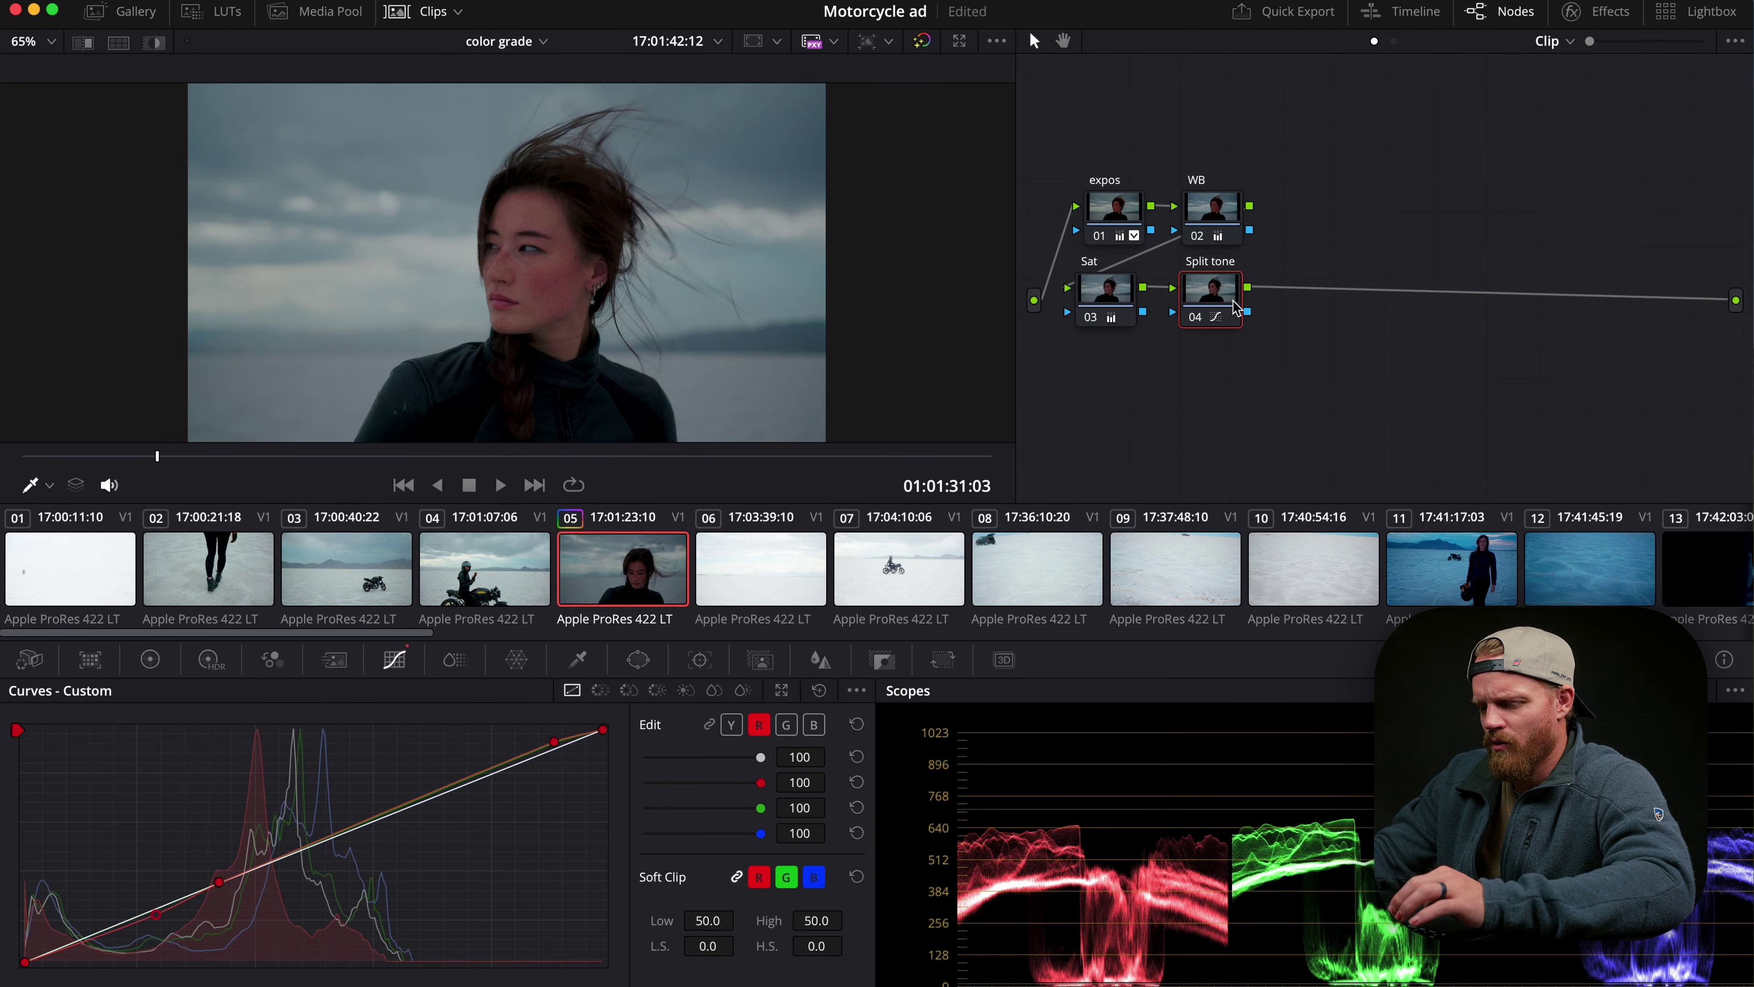
Add node 05 and dip the blue-cyan sky saturation with the Hue vs Sat curve.
key(alt+s)
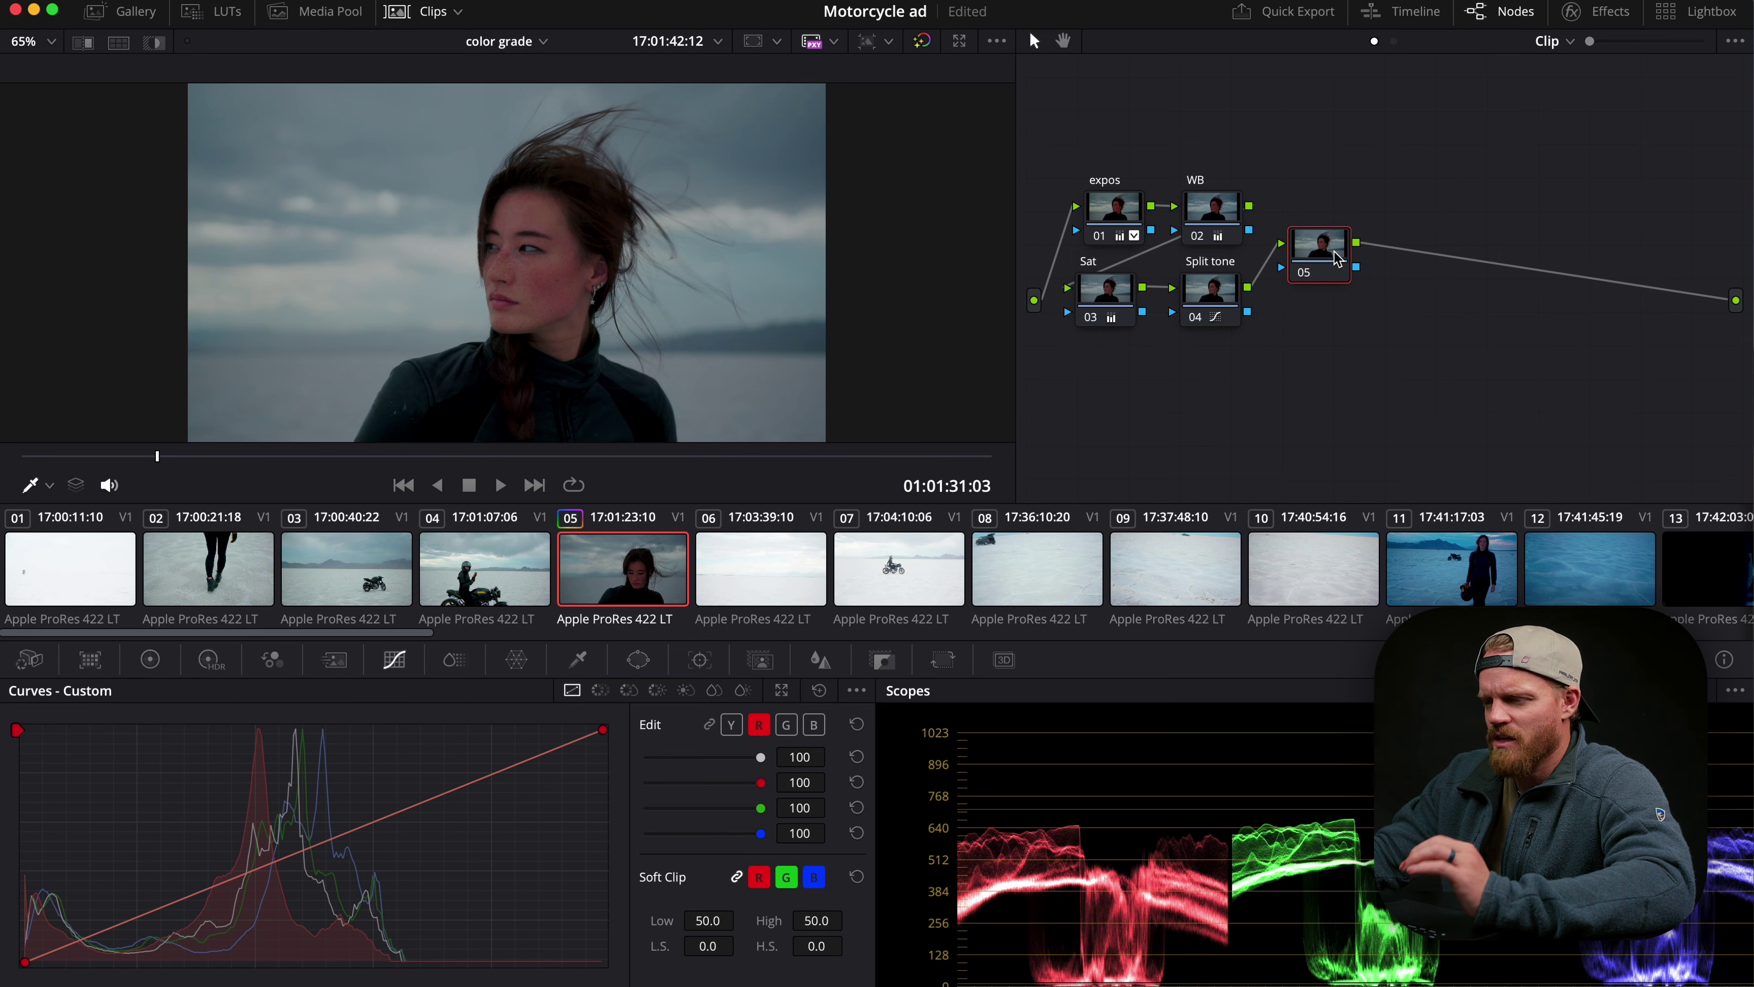
click(626, 691)
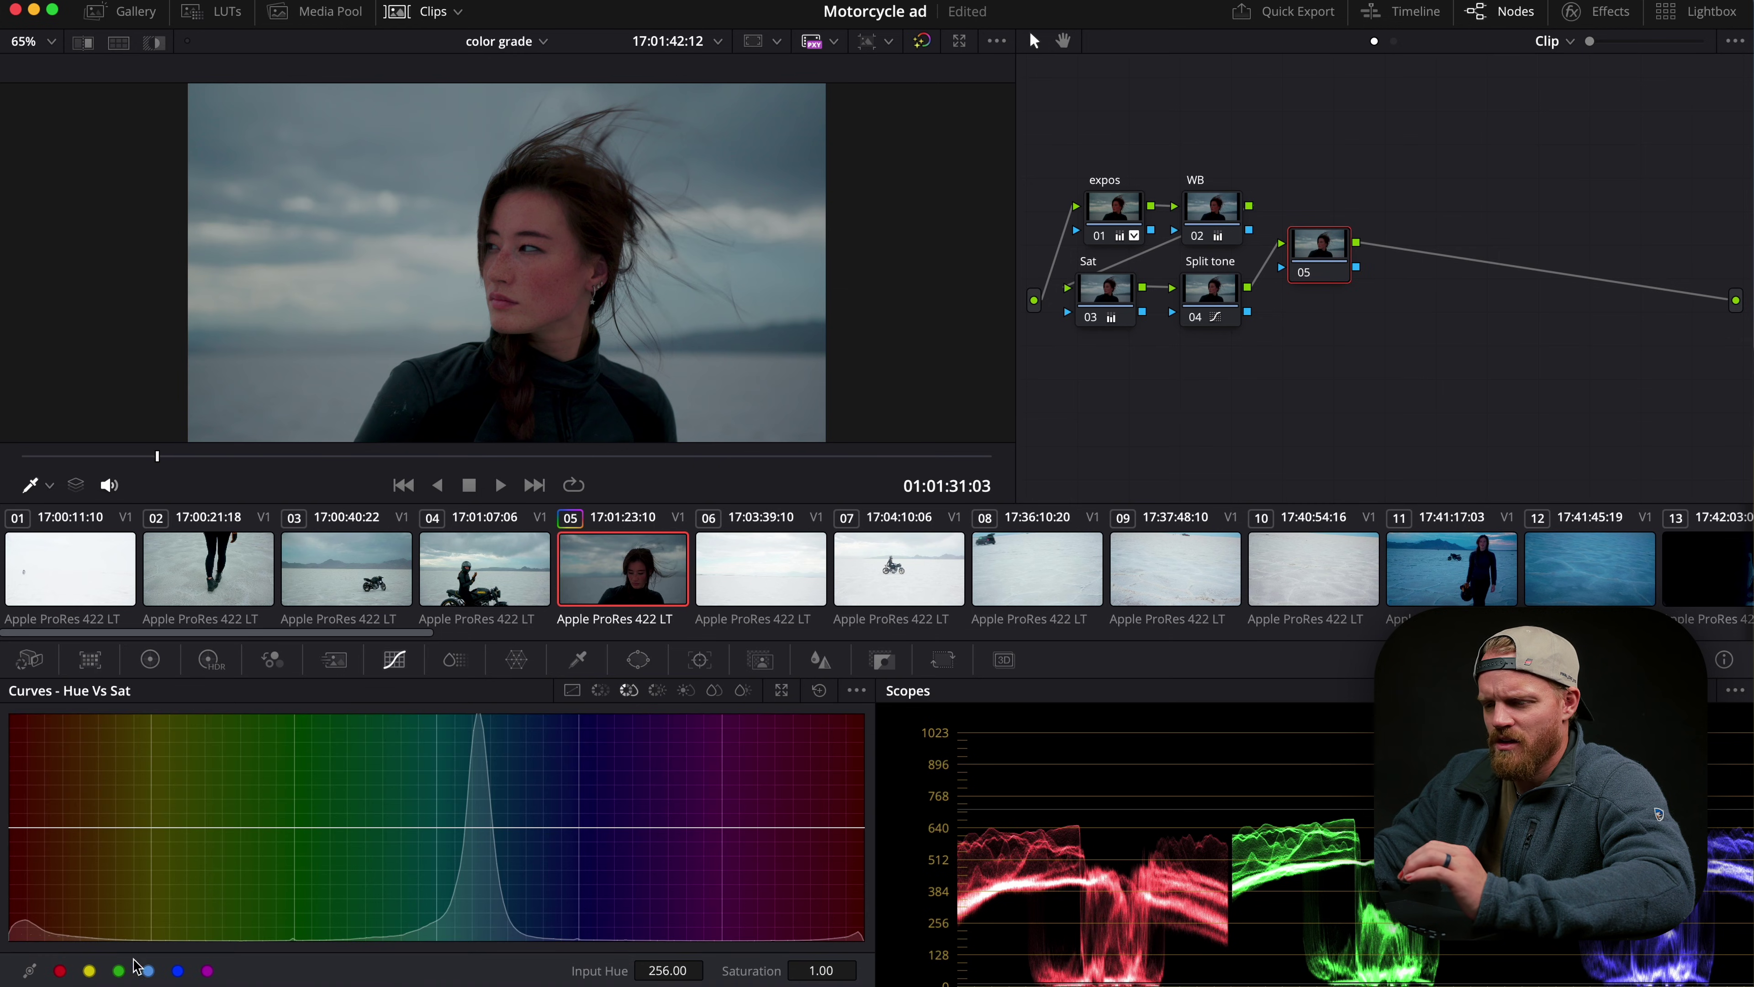
click(150, 972)
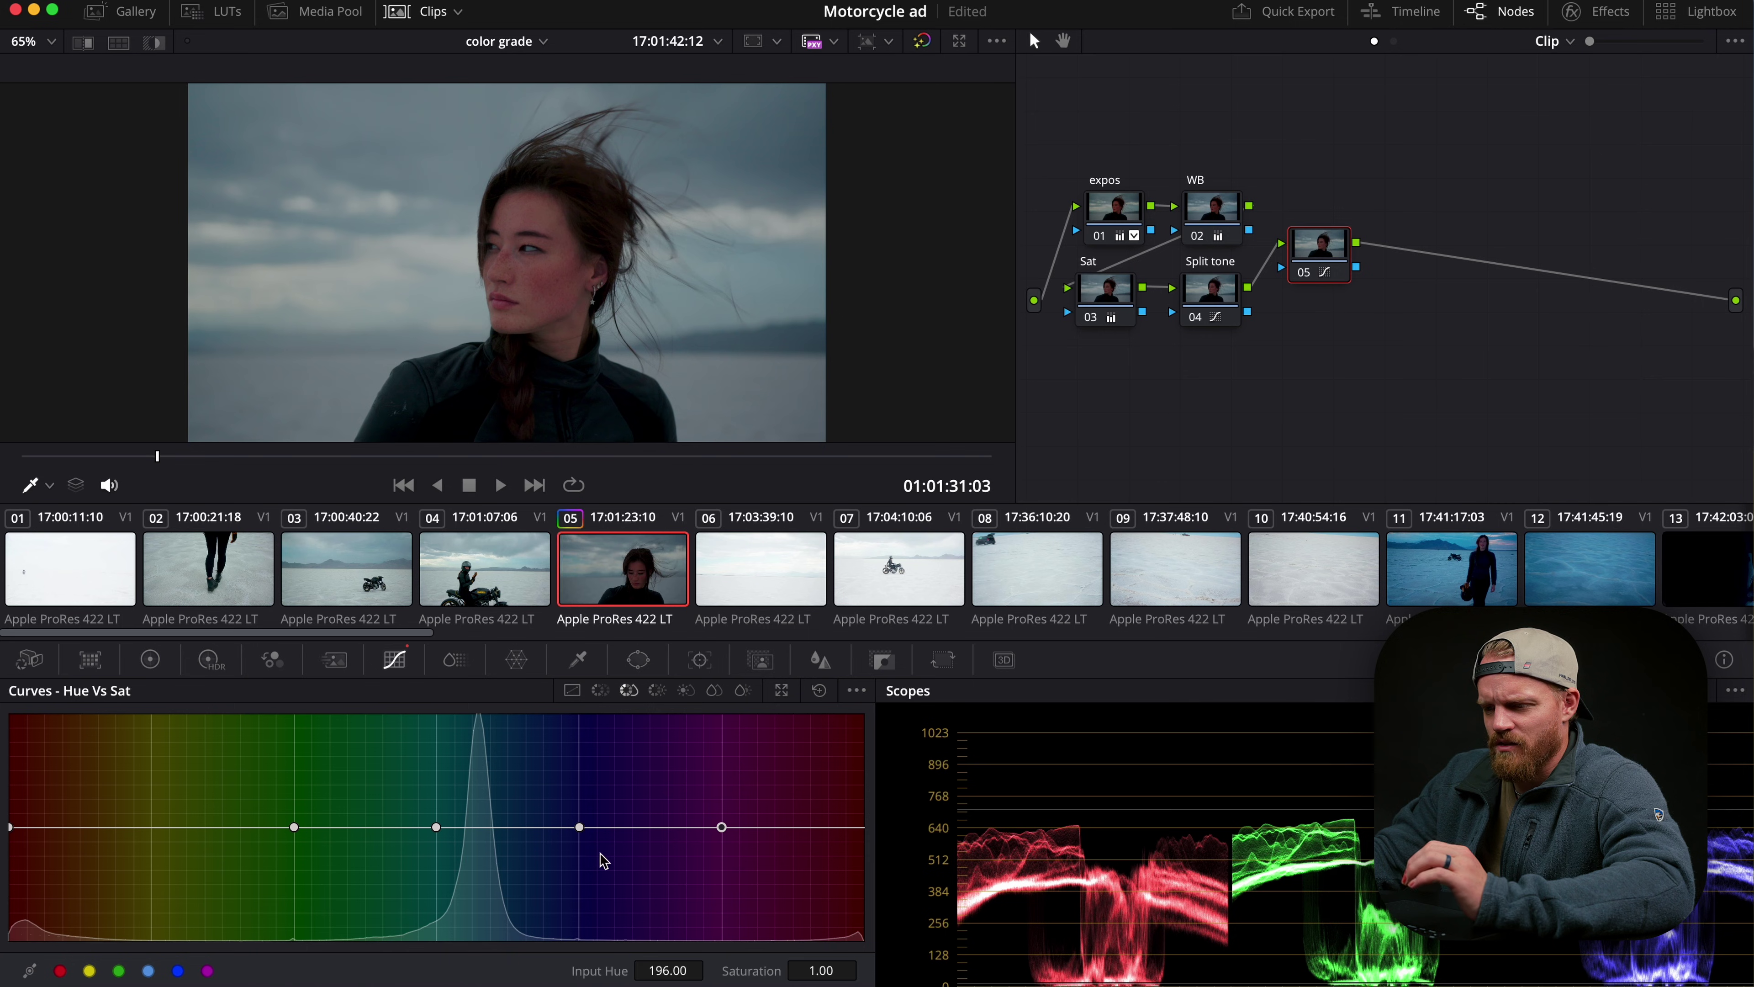
right_click(579, 828)
drag(437, 827, 479, 842)
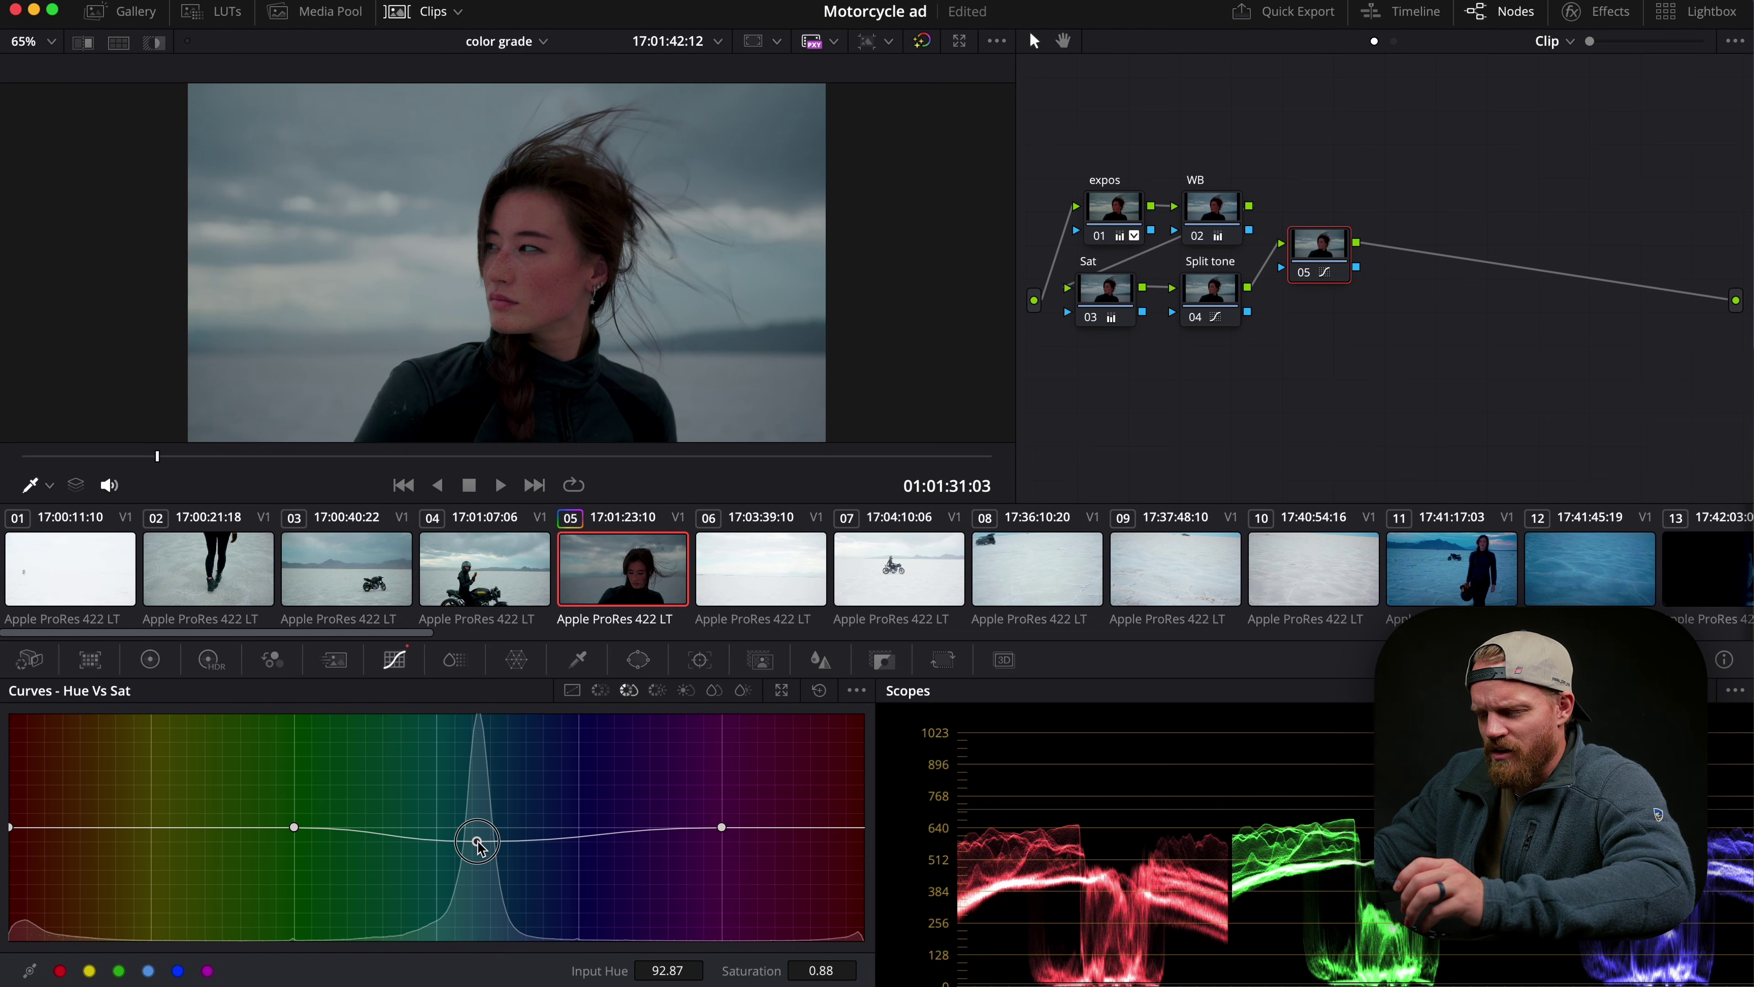
Rotate the cyan and red hues with Hue vs Hue, a -5.60 shift at hue 259.84.
click(599, 692)
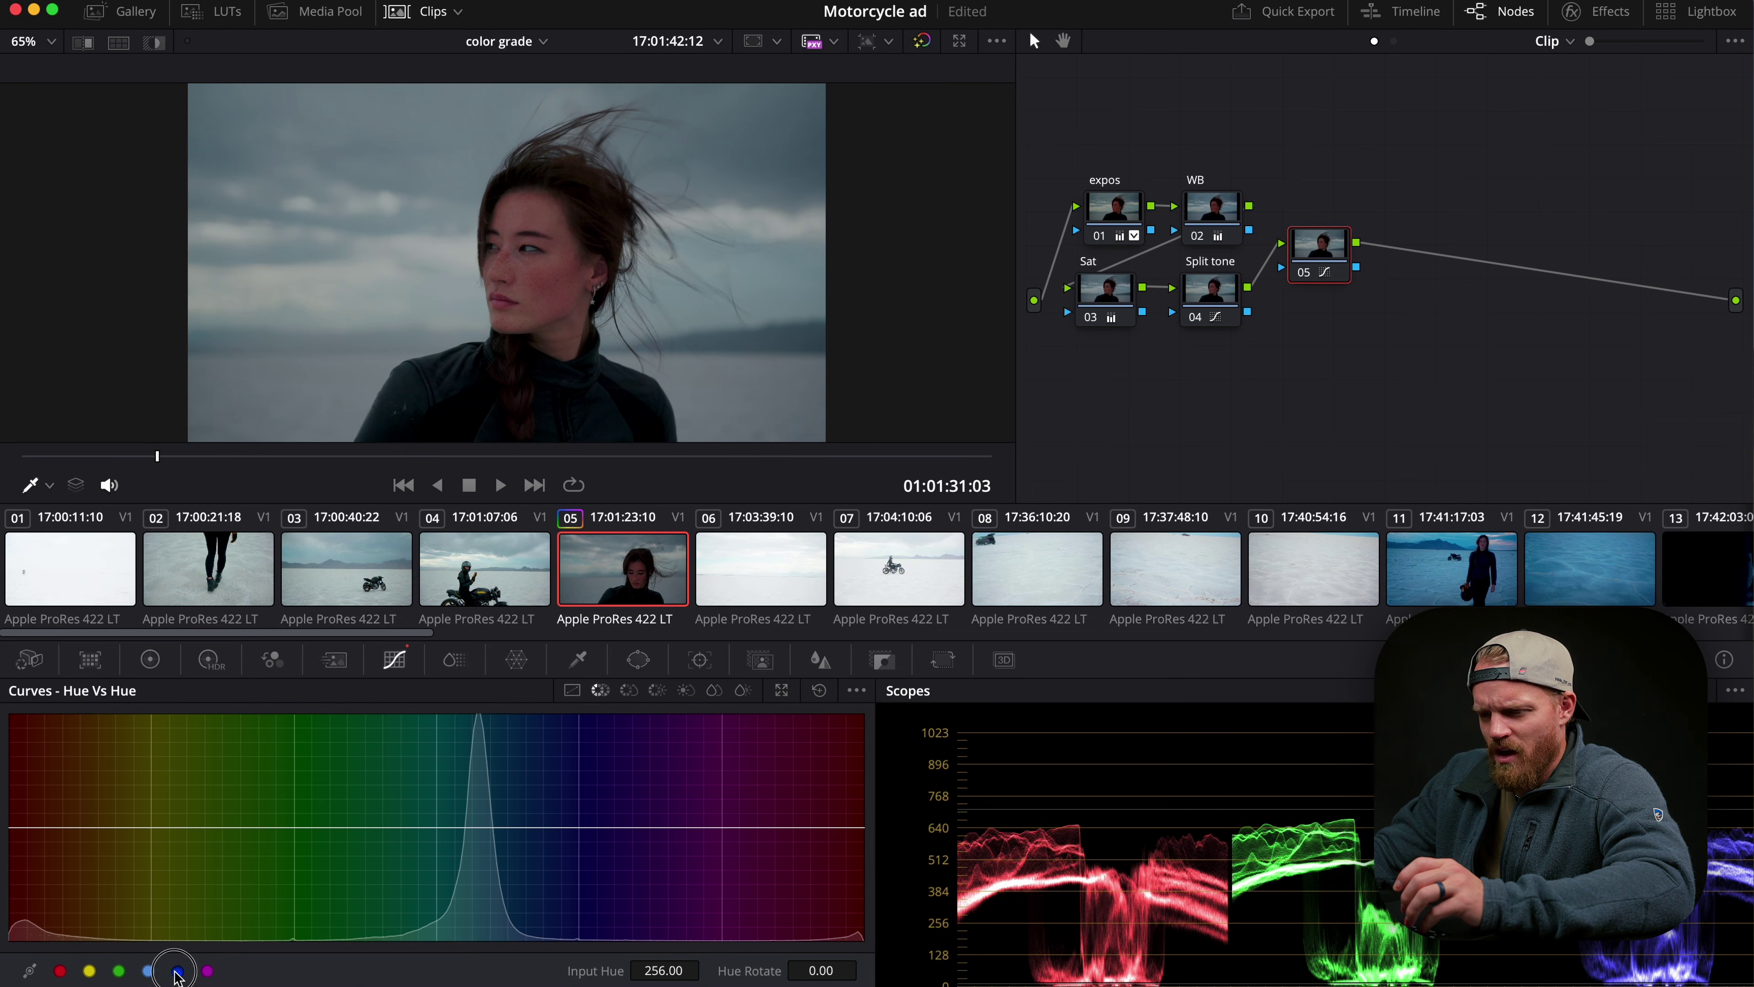
click(155, 972)
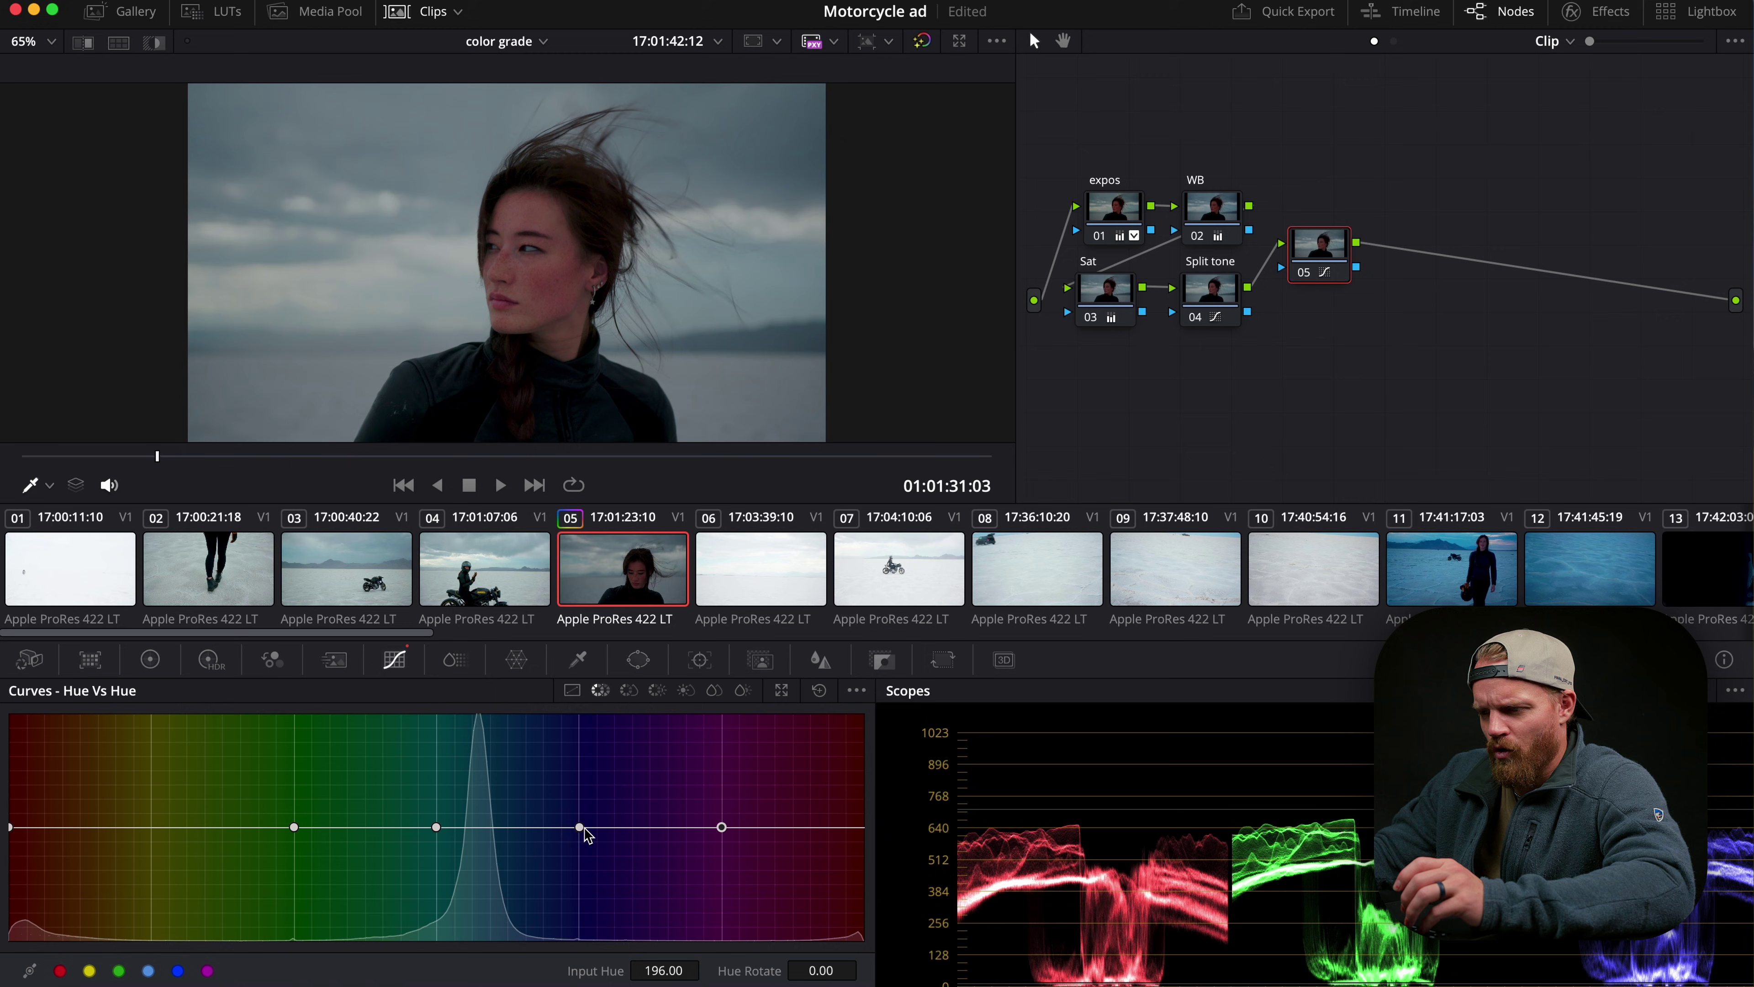
drag(435, 829, 482, 826)
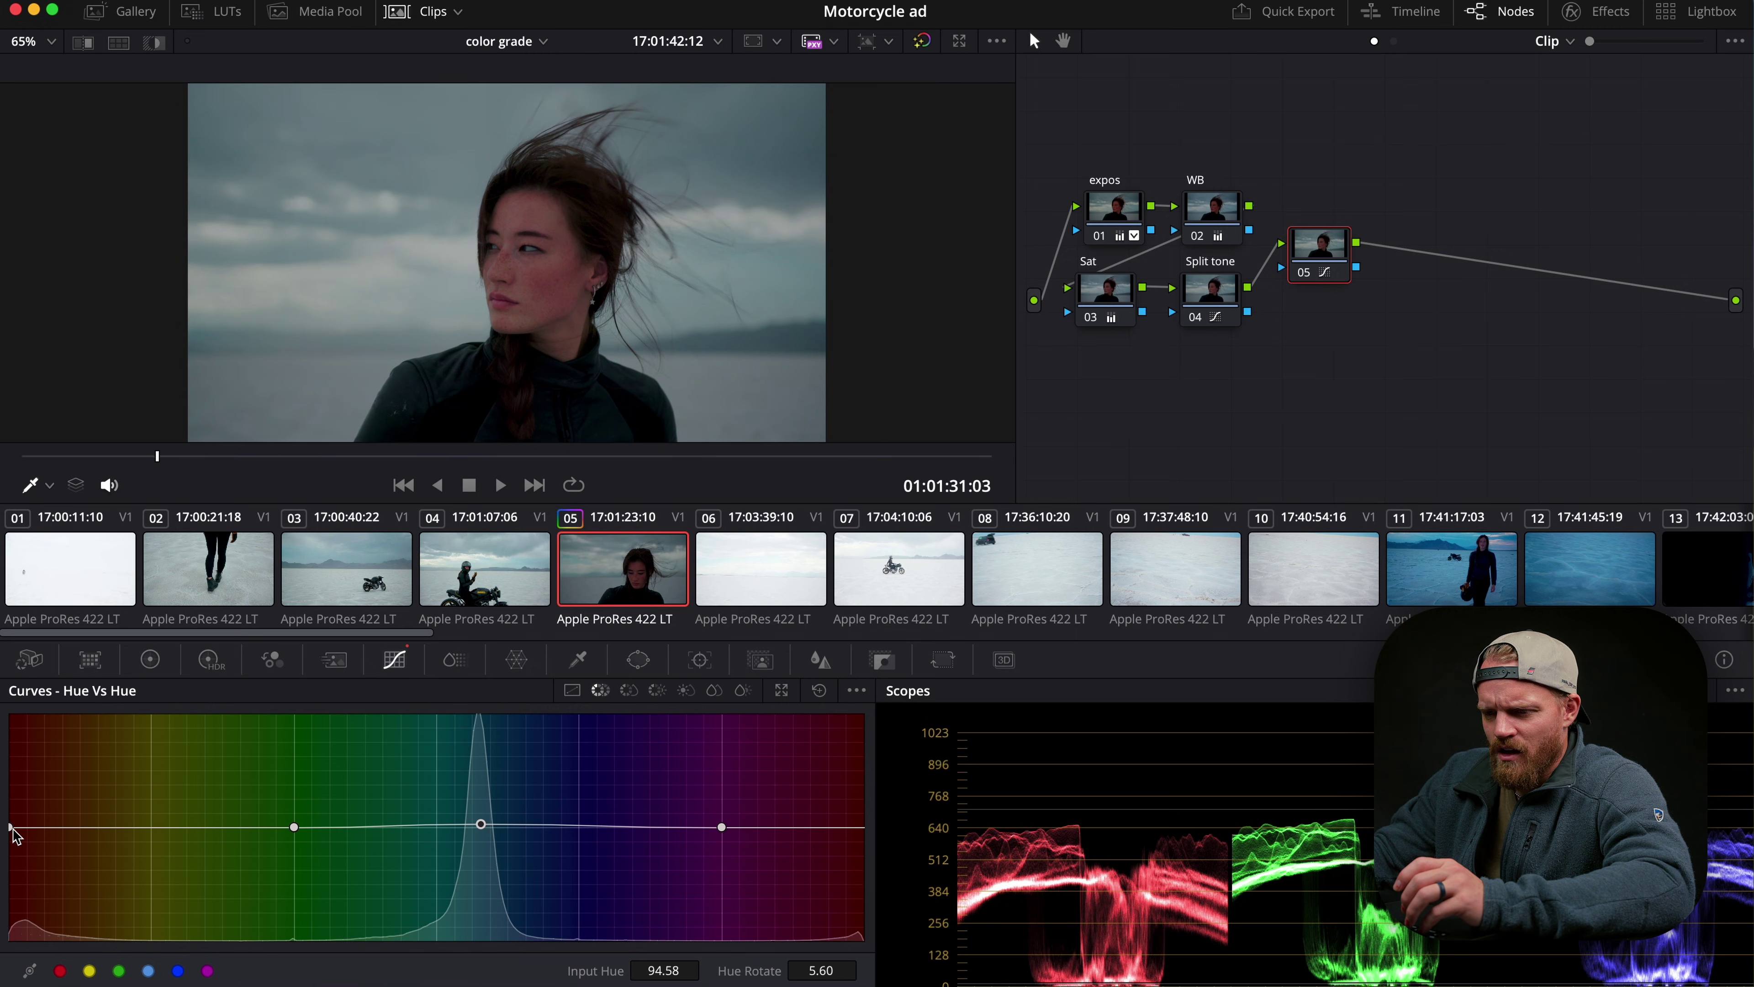
drag(13, 829, 19, 836)
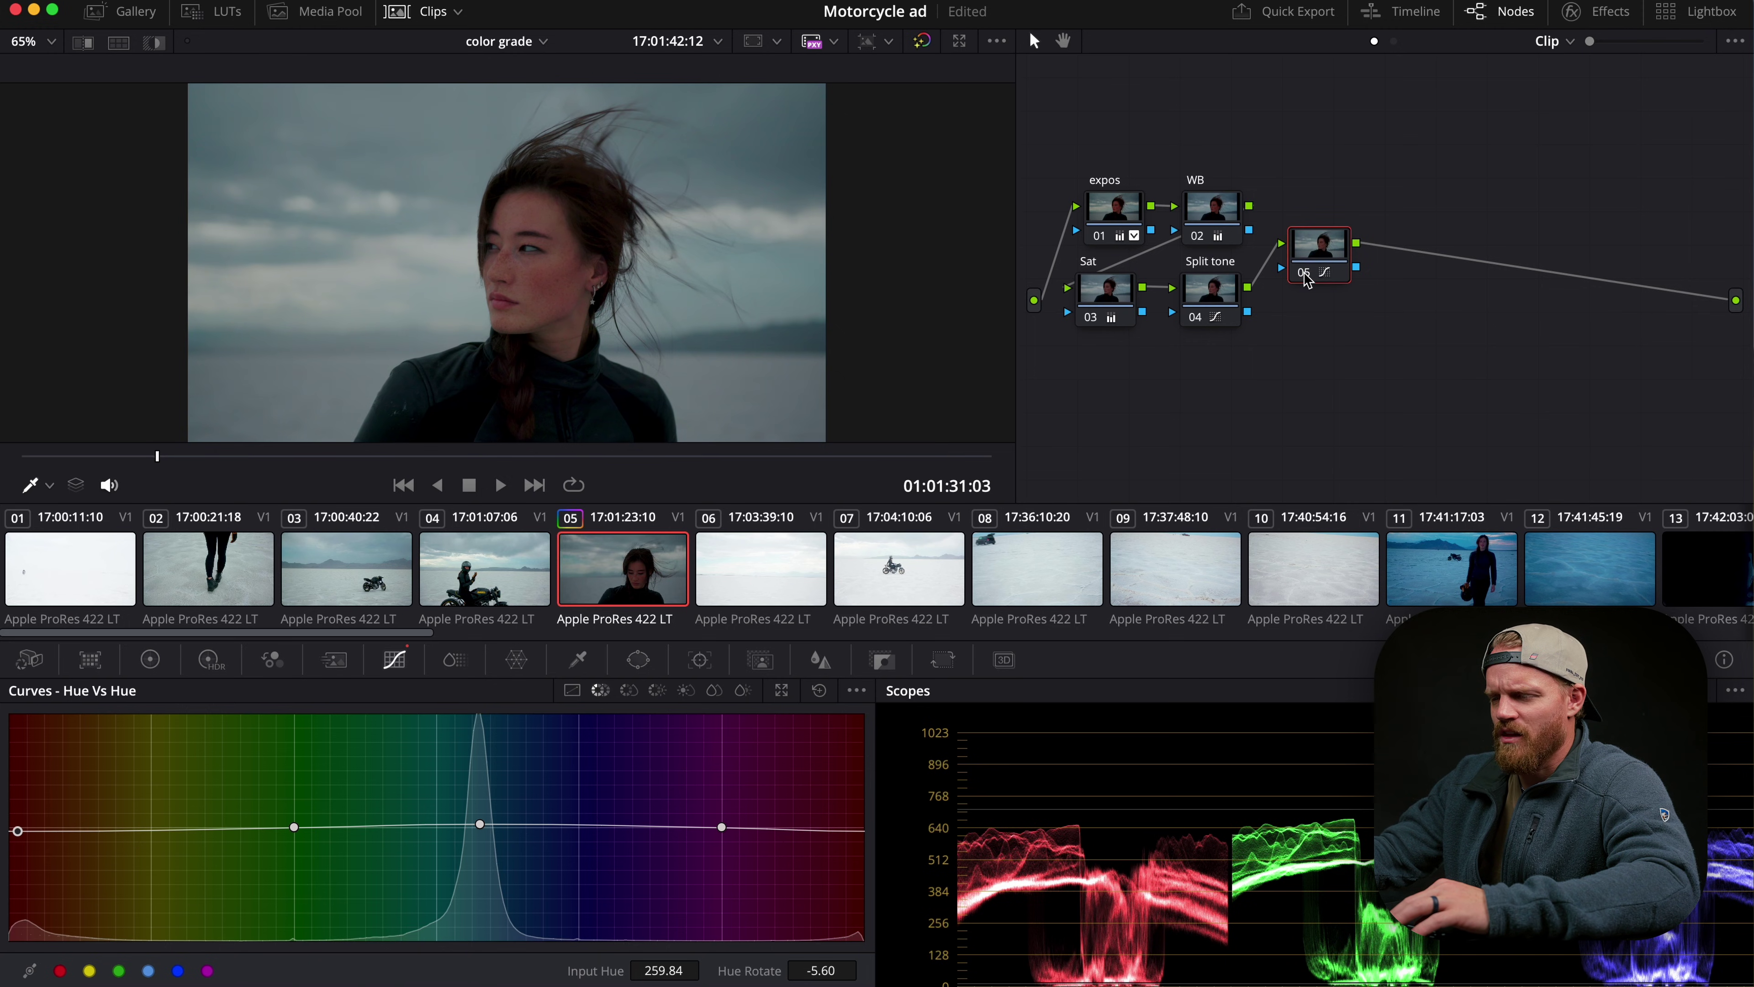
drag(1305, 277, 1290, 275)
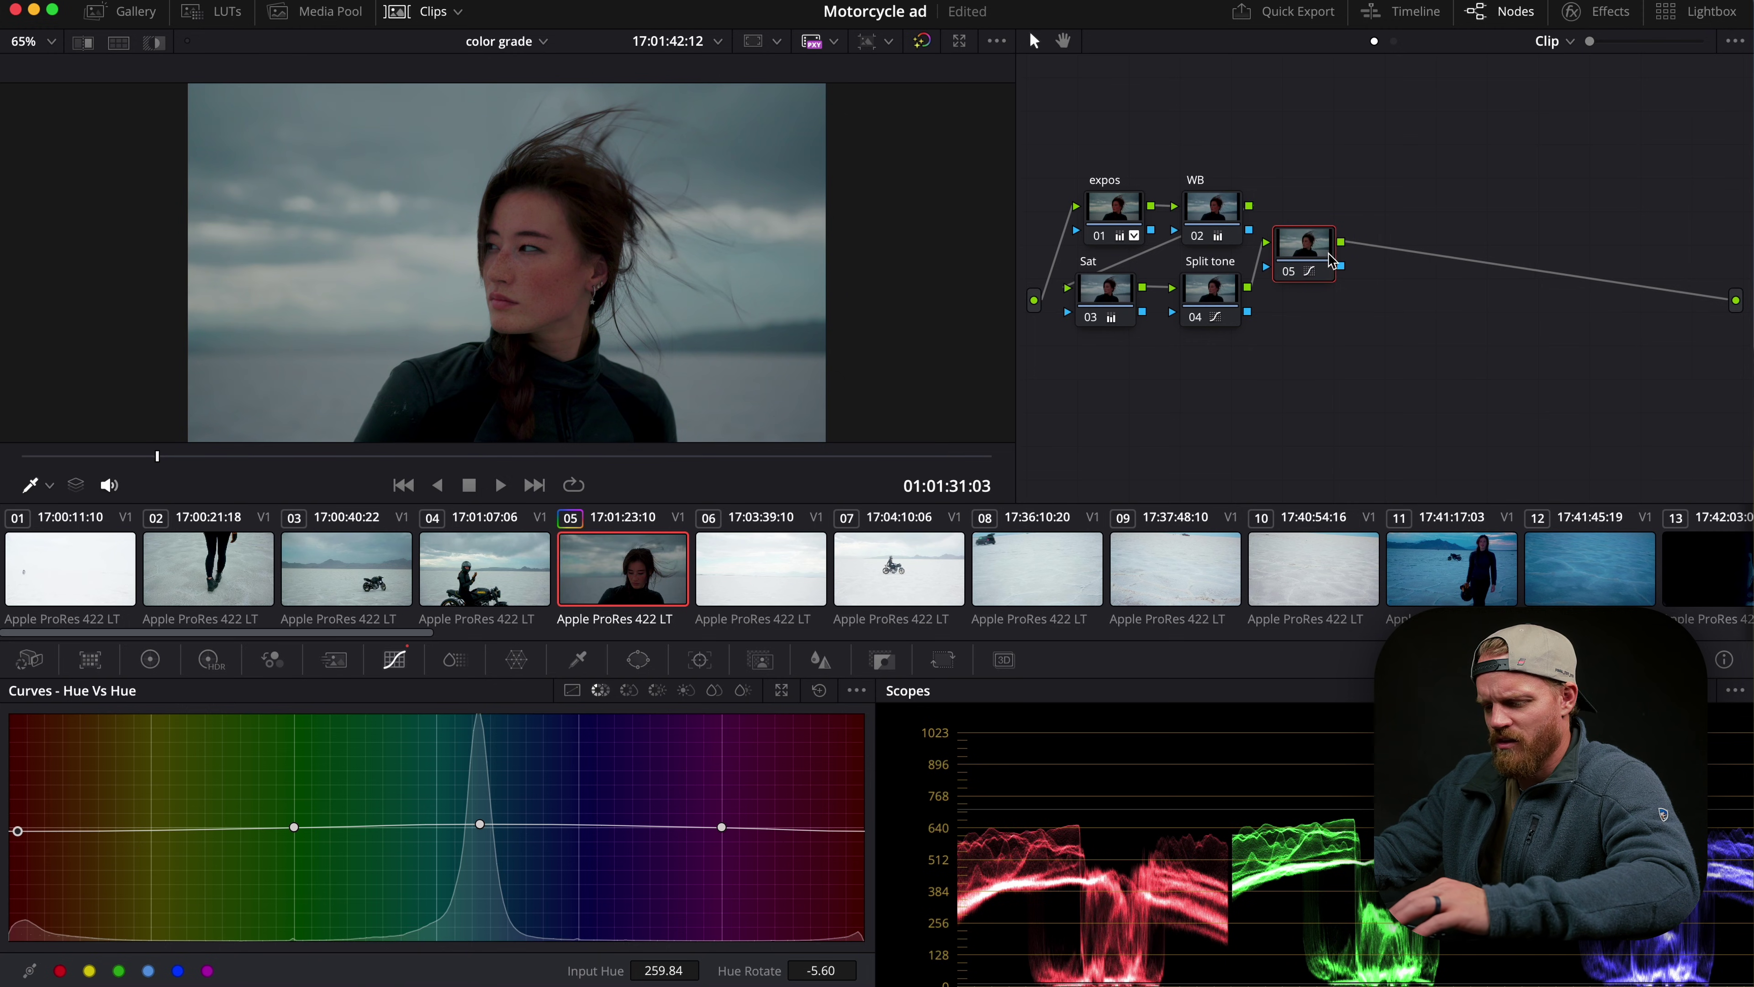
Add serial node 06 and parallel node 07, and give node 06 a wide soft elliptical window.
key(alt+s)
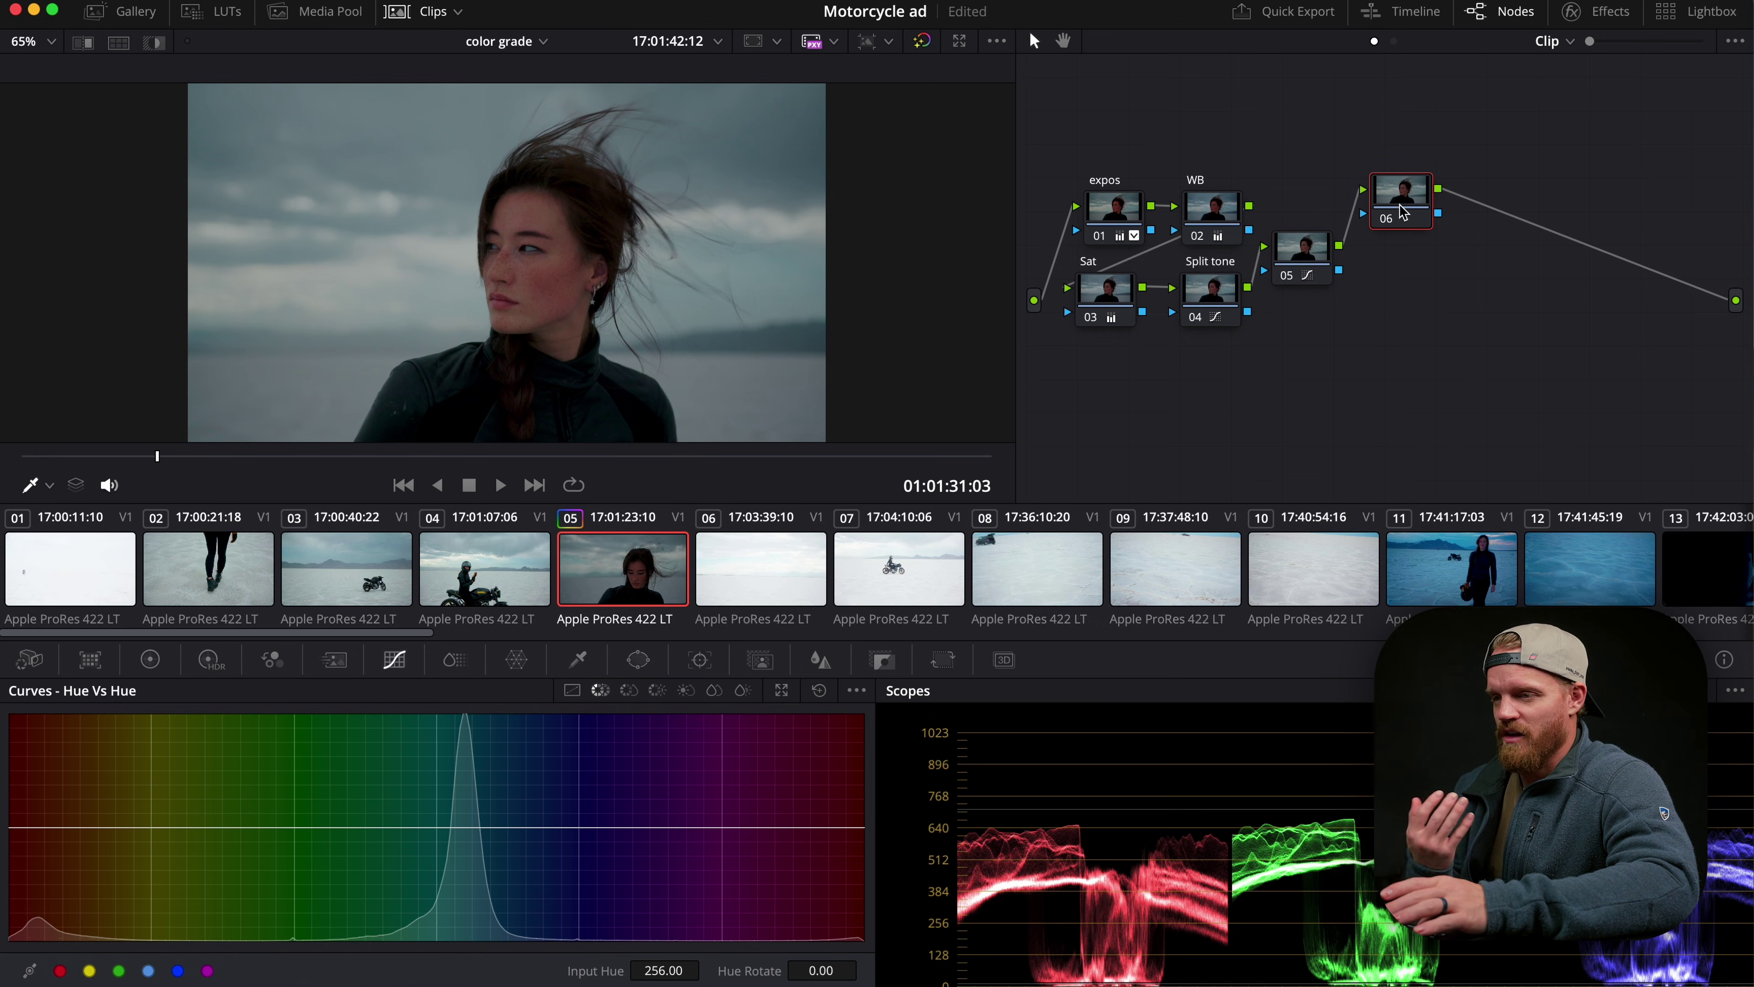
key(alt+p)
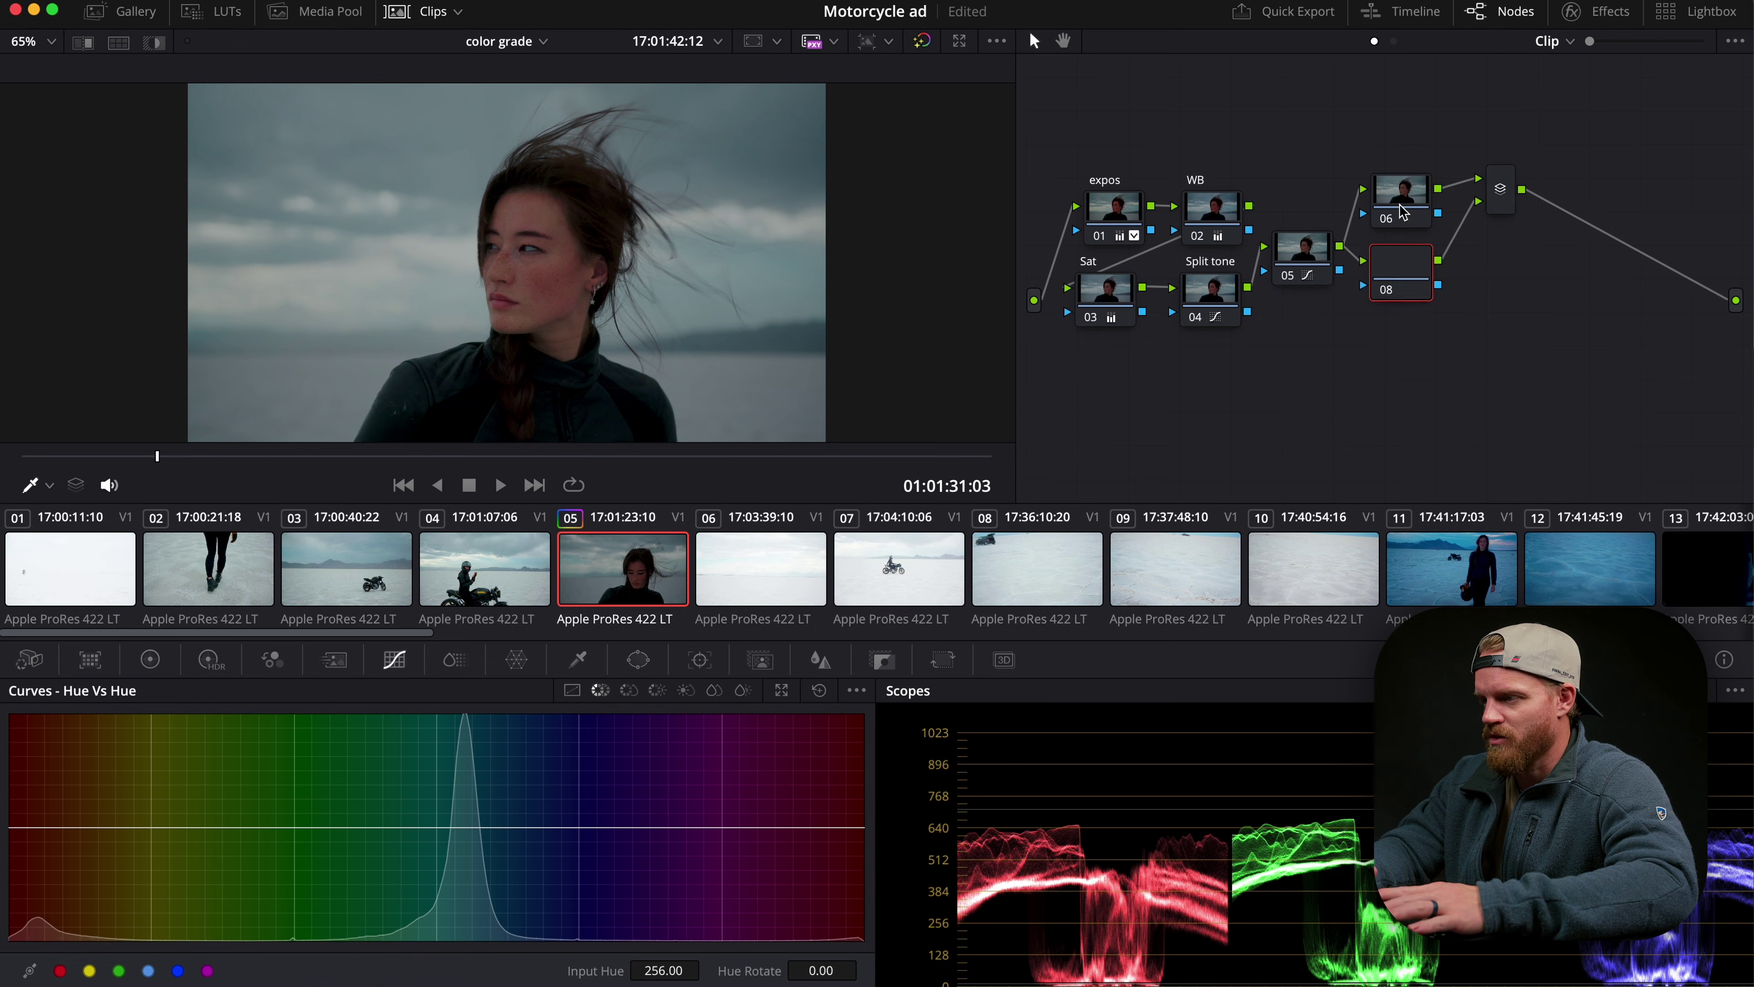
click(1409, 206)
click(638, 660)
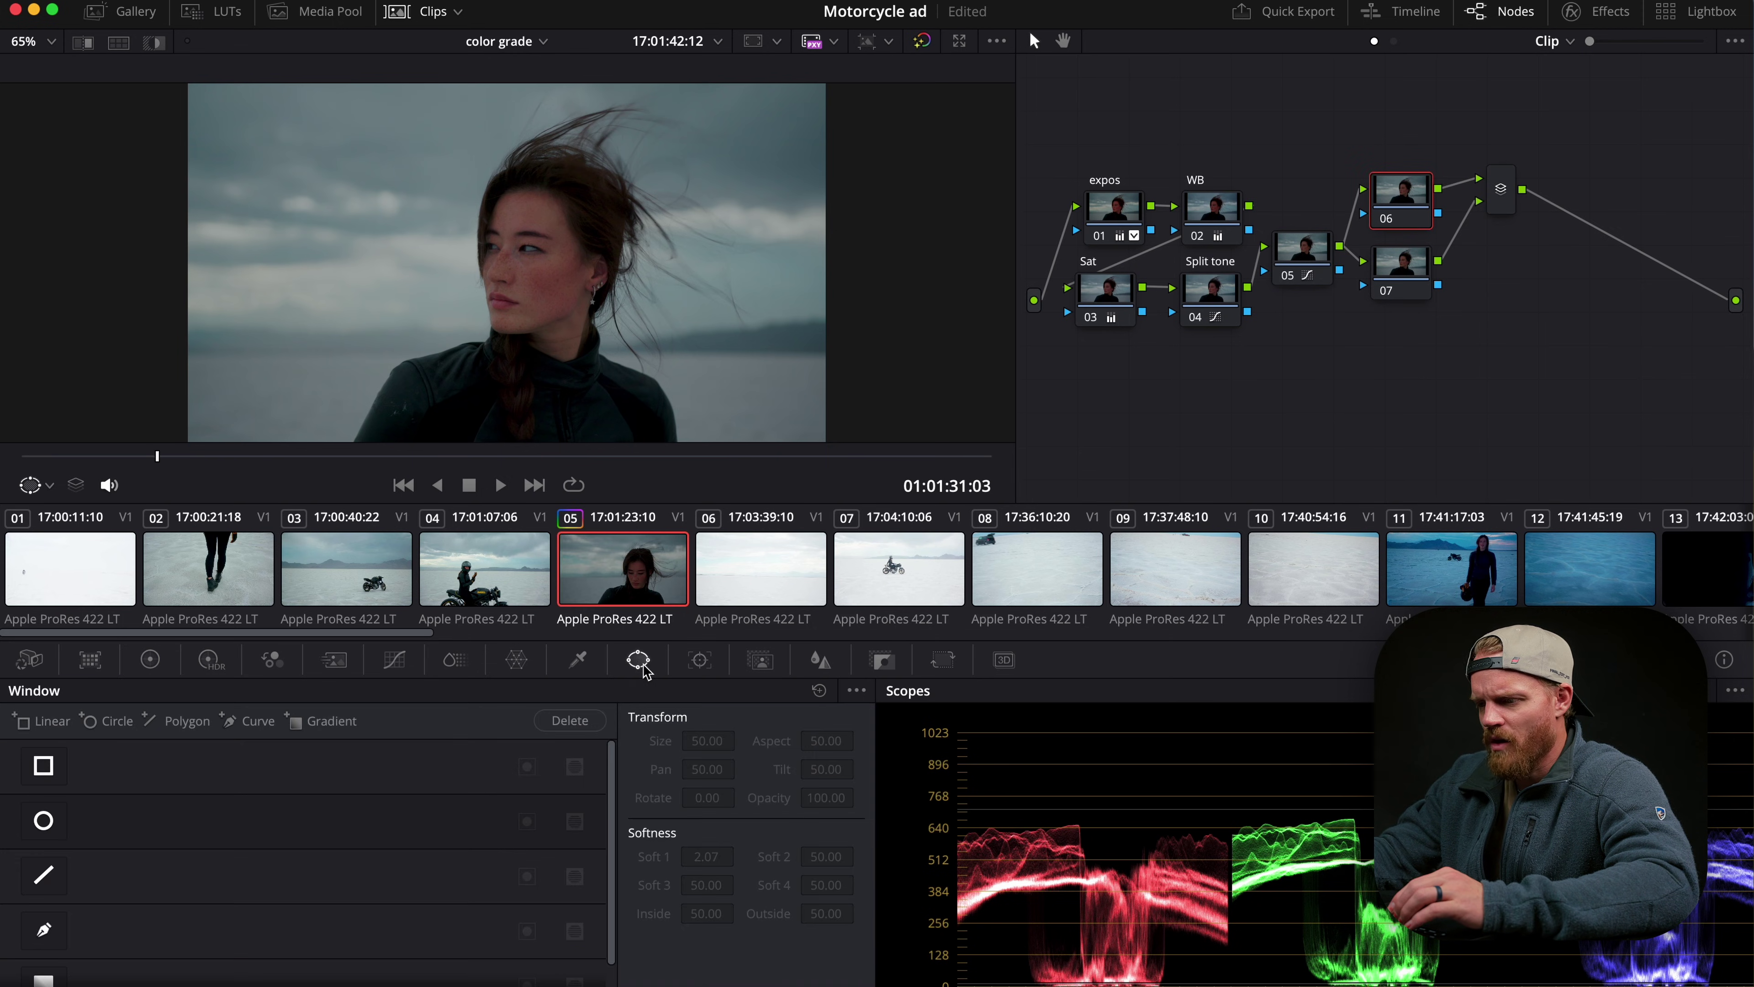
click(43, 820)
drag(523, 377, 535, 435)
drag(435, 261, 93, 261)
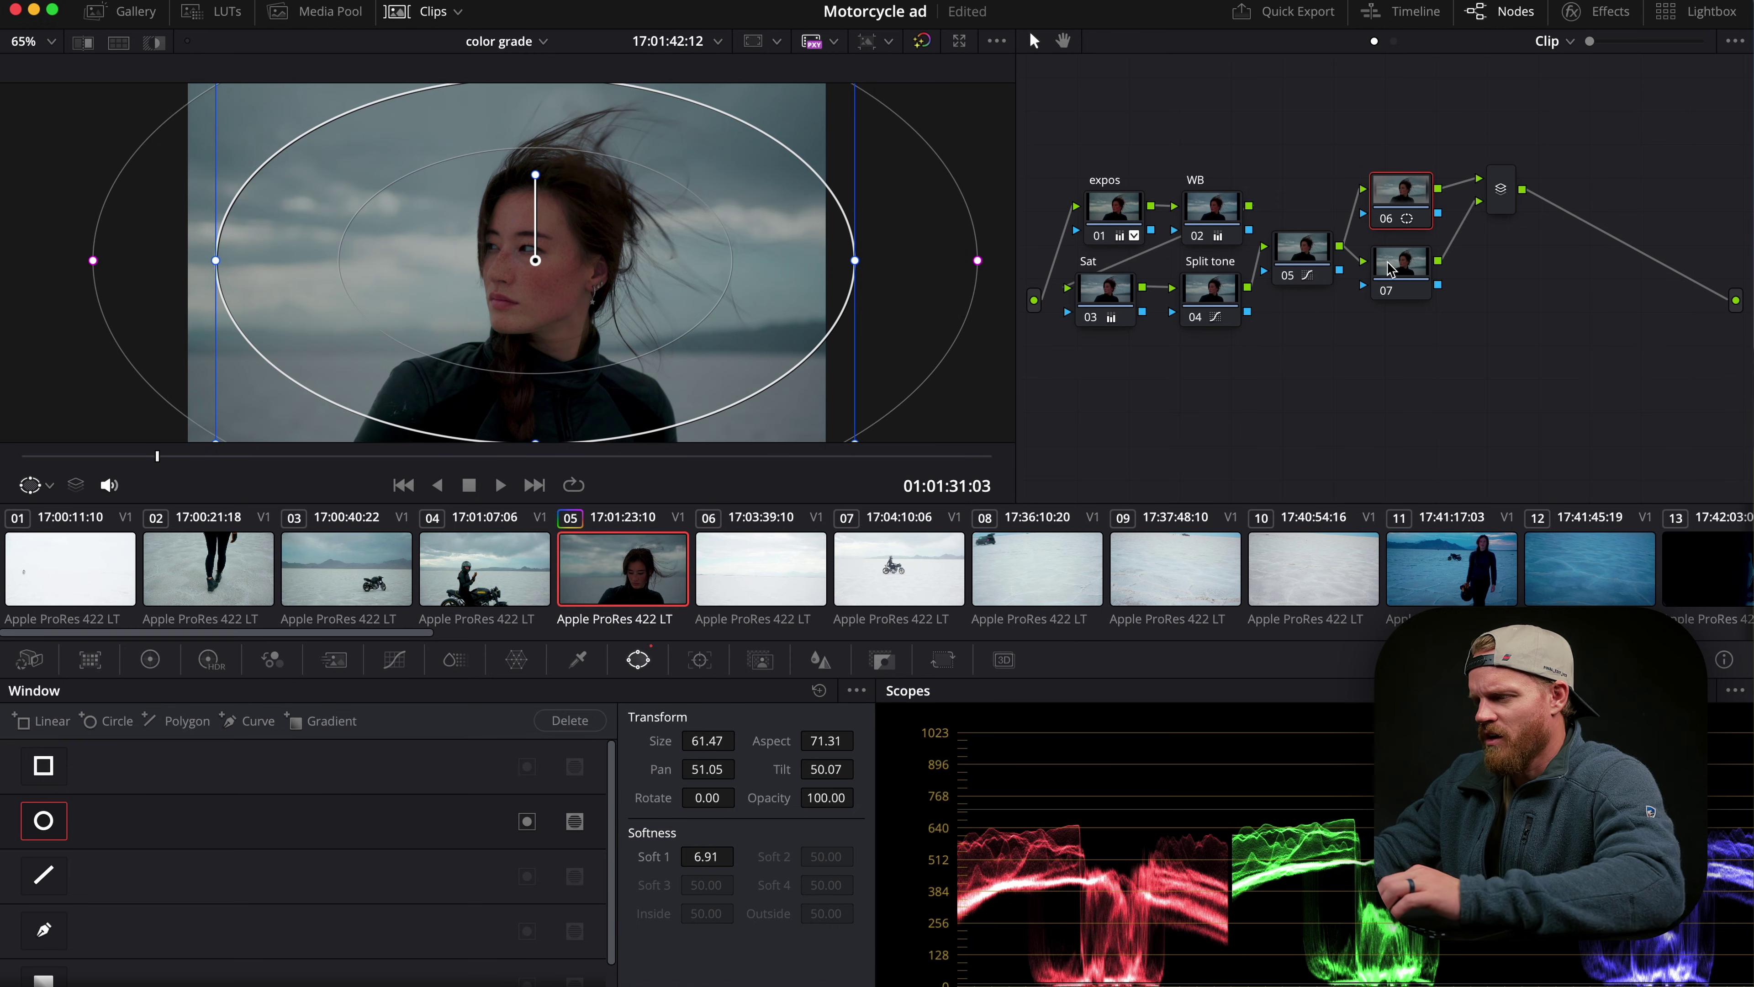
Feed node 06's key into node 07 and invert it there.
drag(1438, 214, 1392, 290)
click(1396, 289)
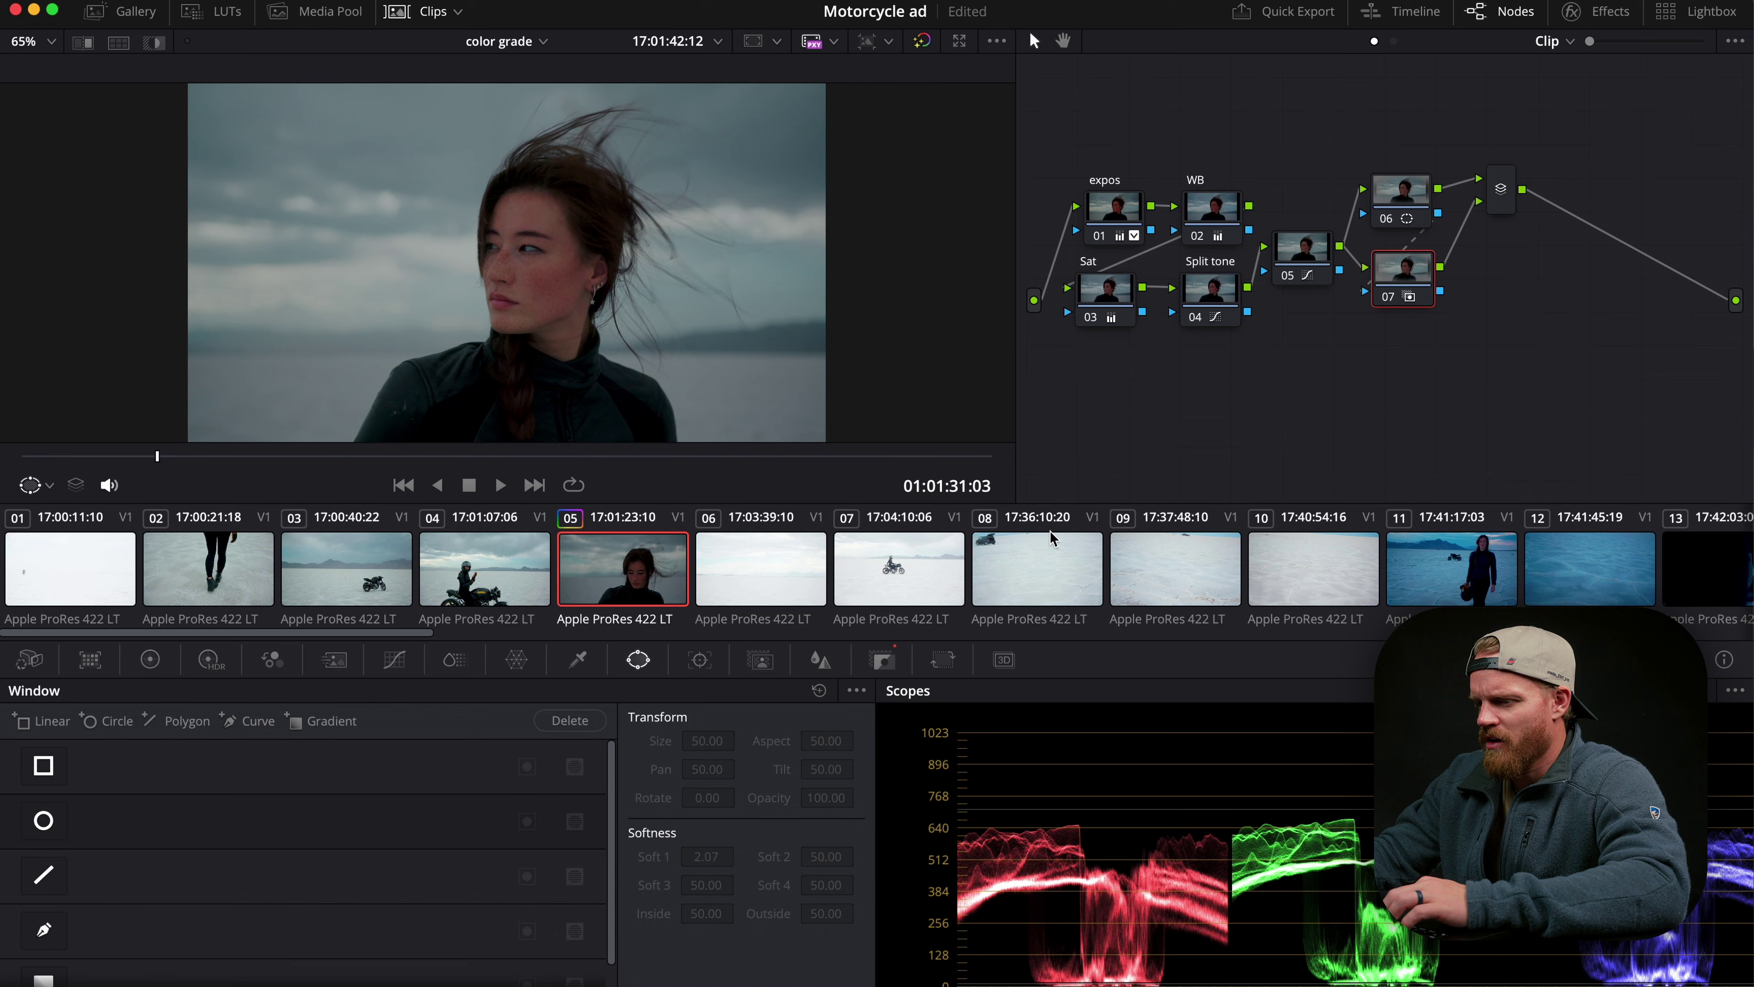
click(882, 659)
click(812, 717)
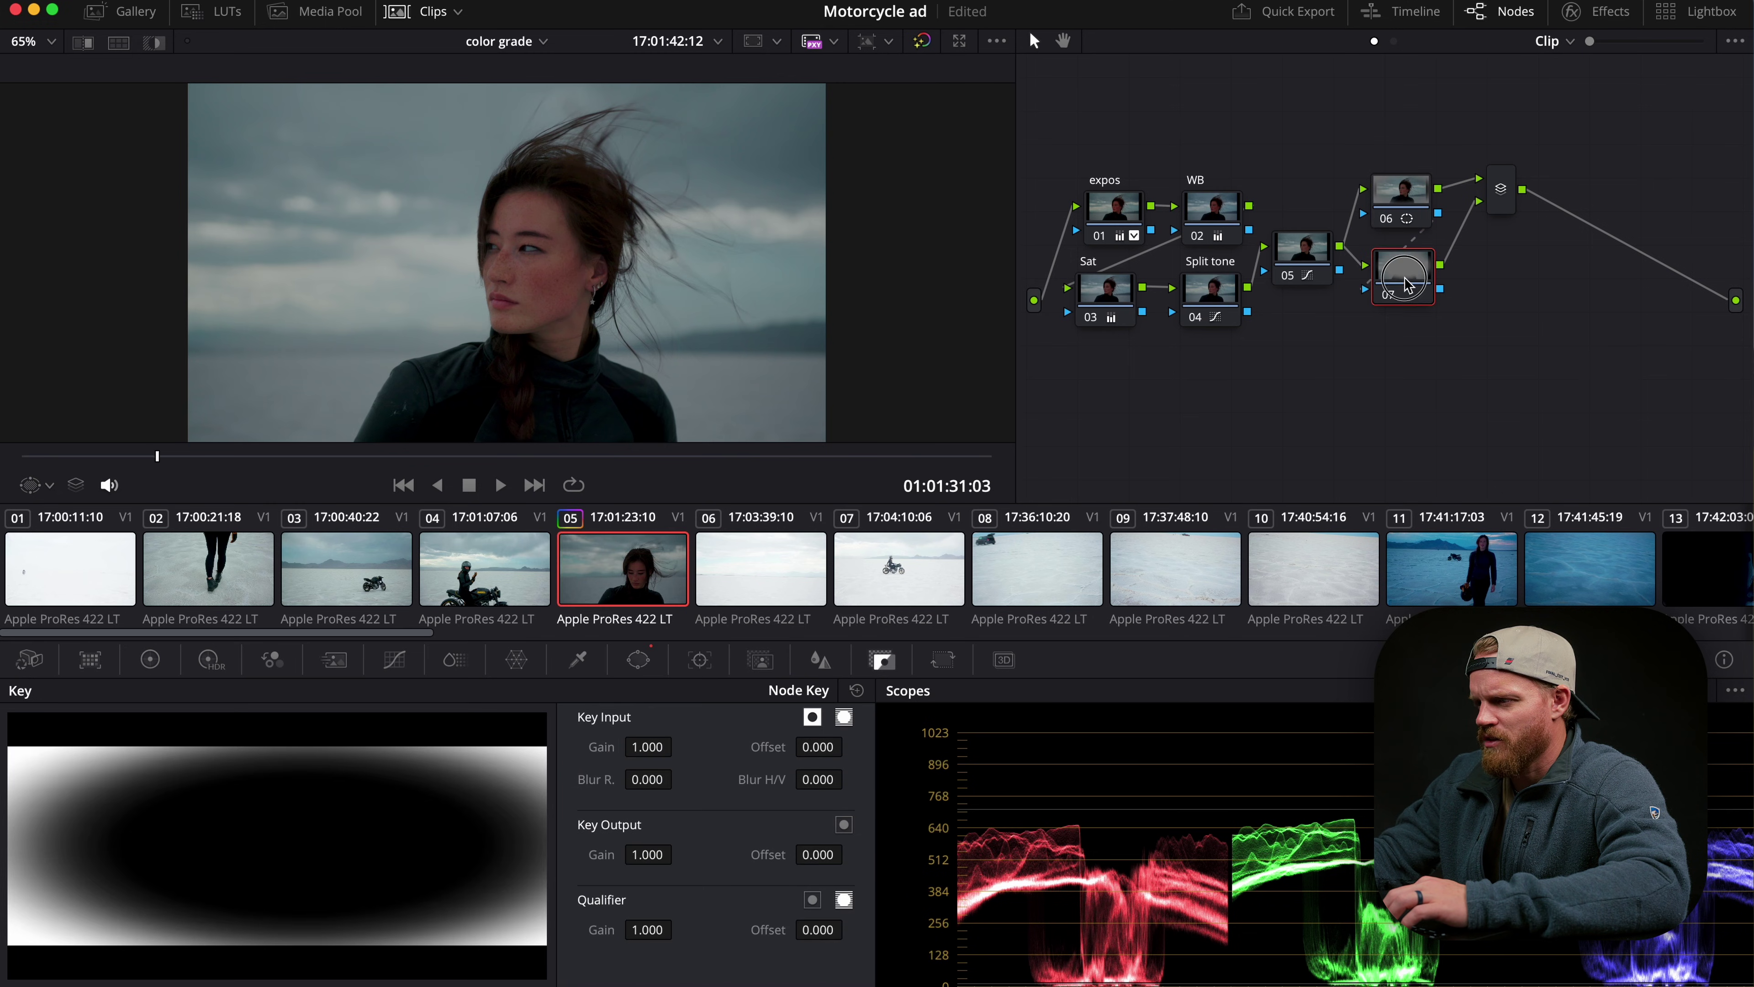
Add a luma point on node 06's custom curve and lower node 07's white point to darken highlights.
click(1400, 197)
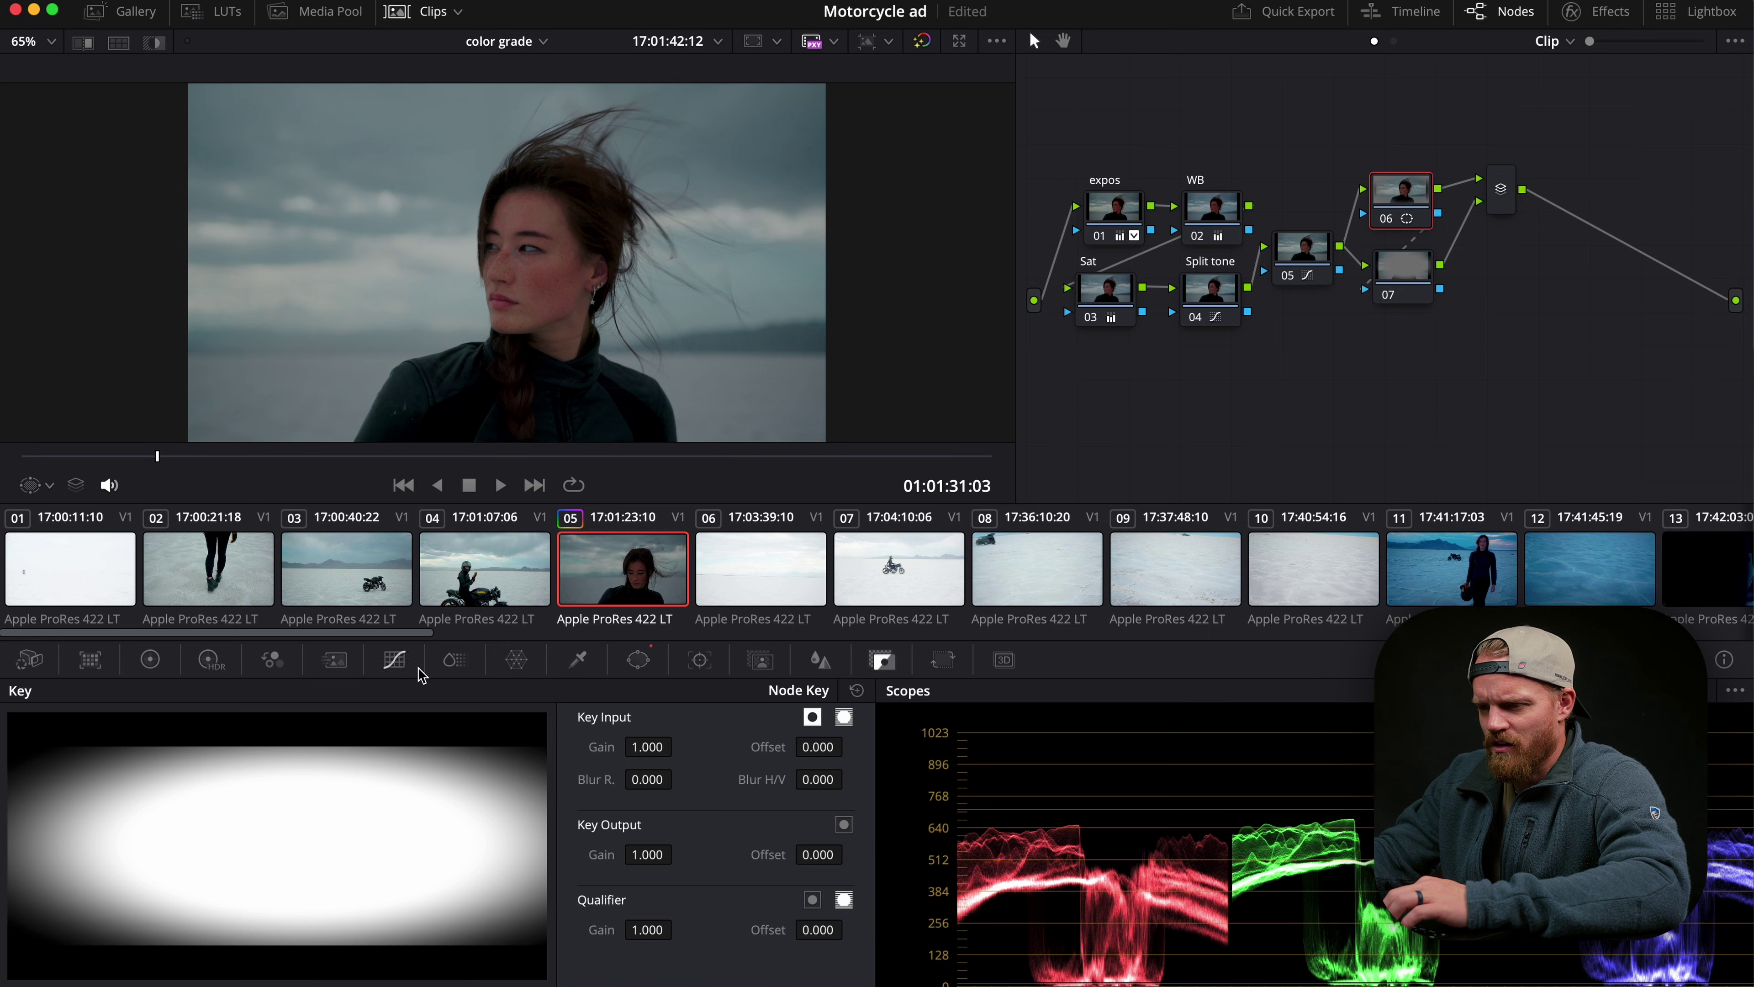
click(394, 659)
click(572, 689)
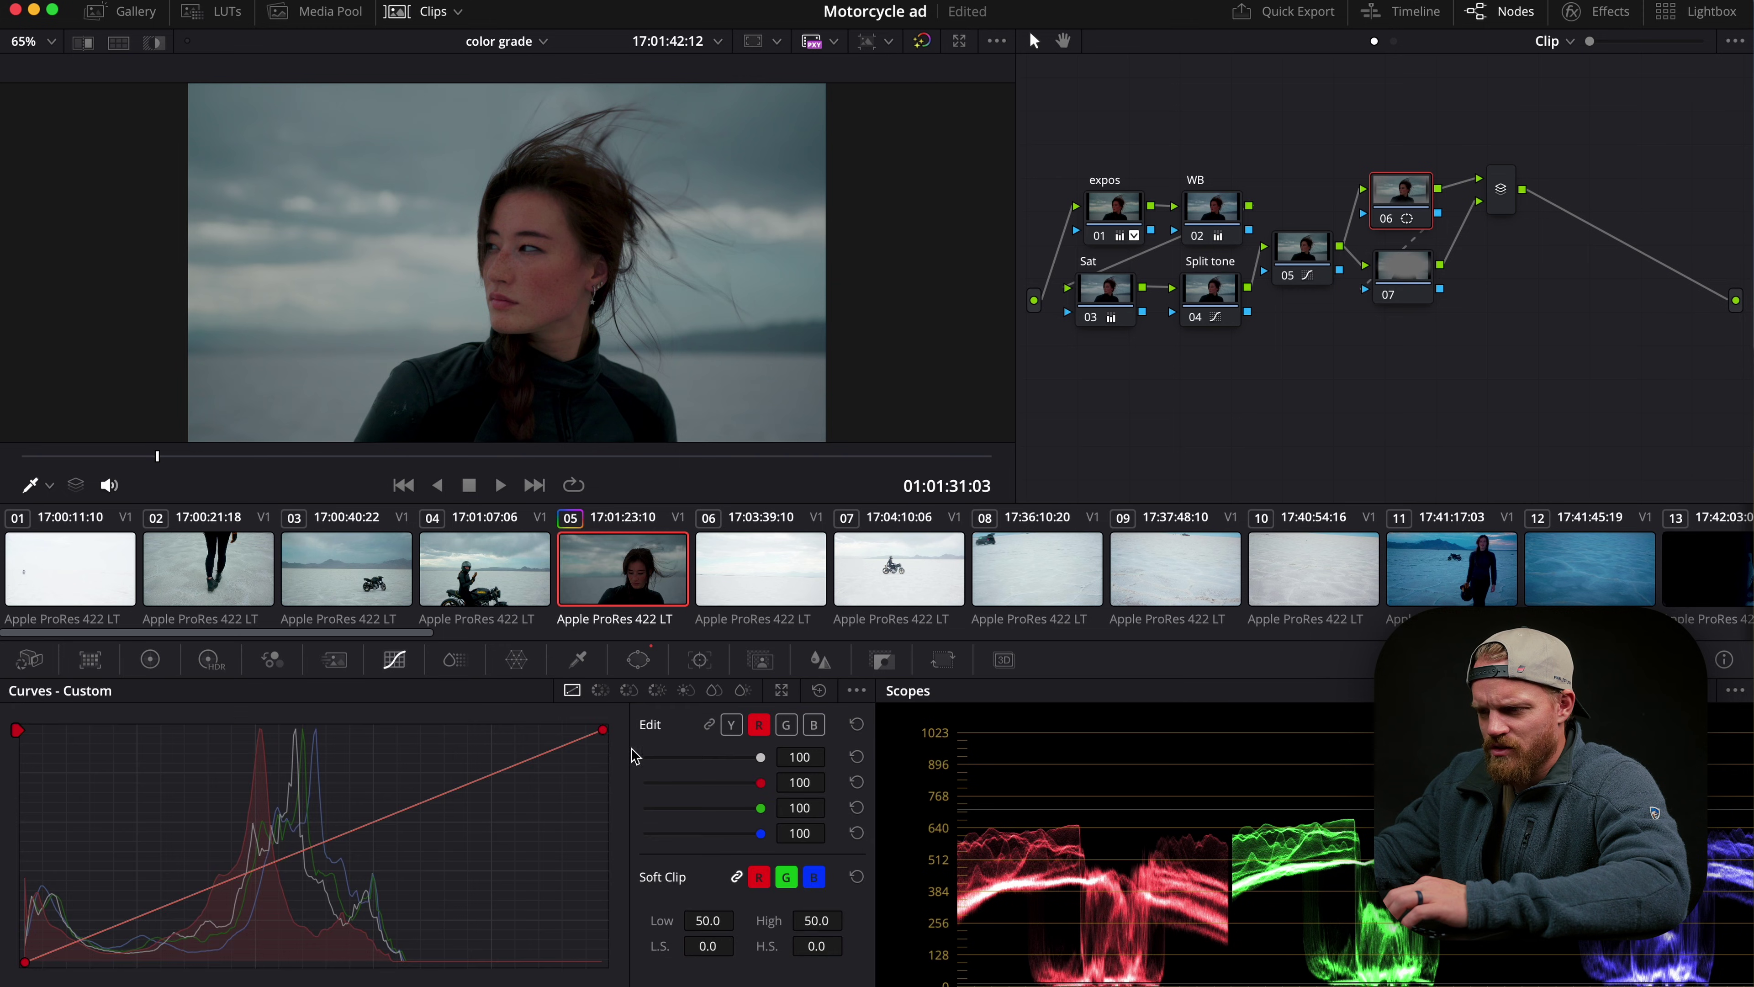
click(735, 727)
click(285, 857)
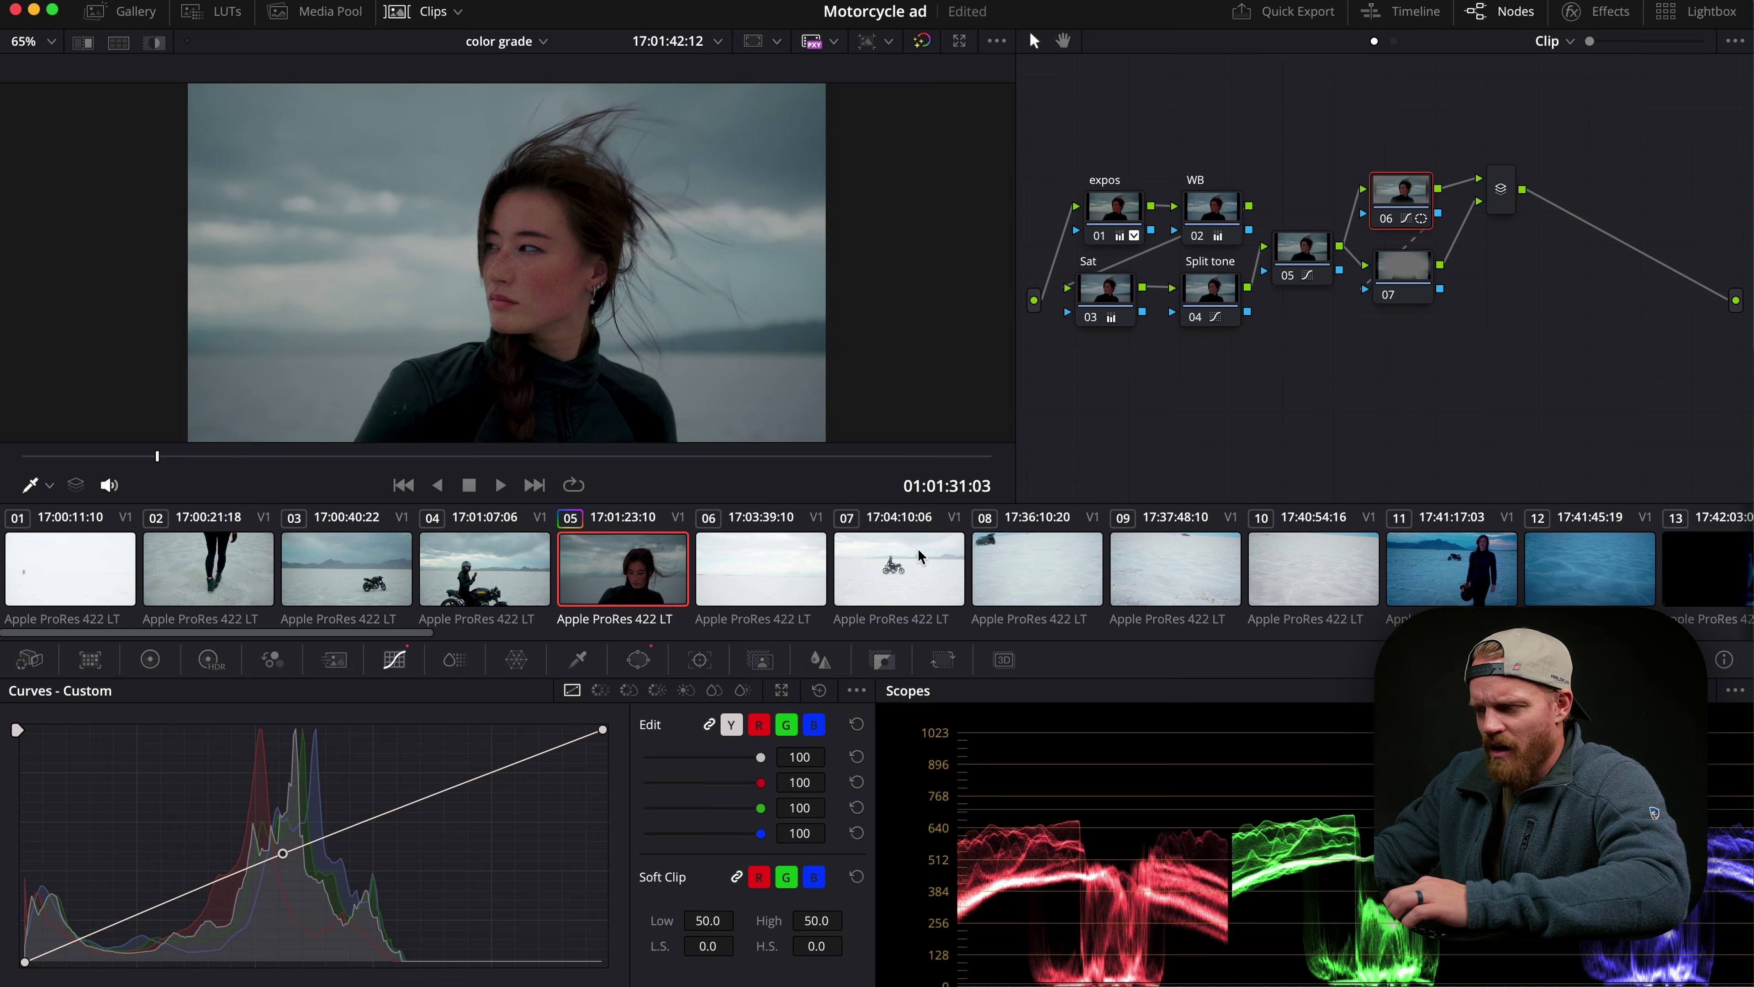
click(1412, 287)
drag(602, 729, 612, 755)
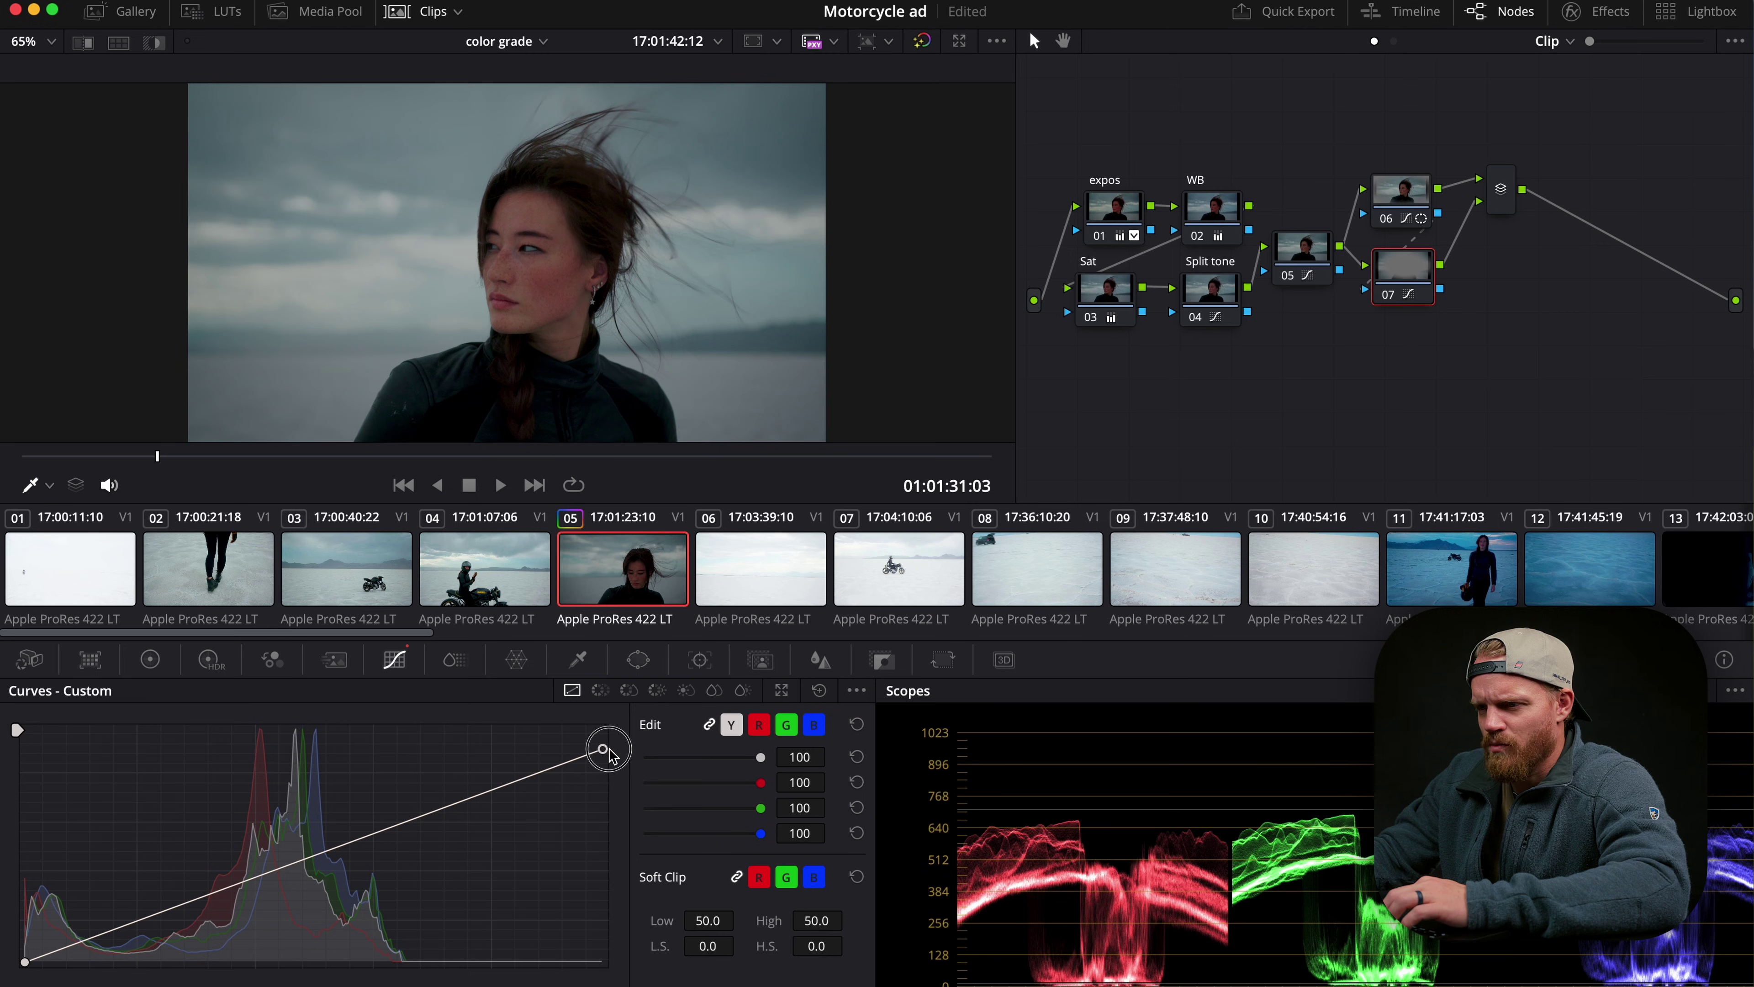
key(alt+s)
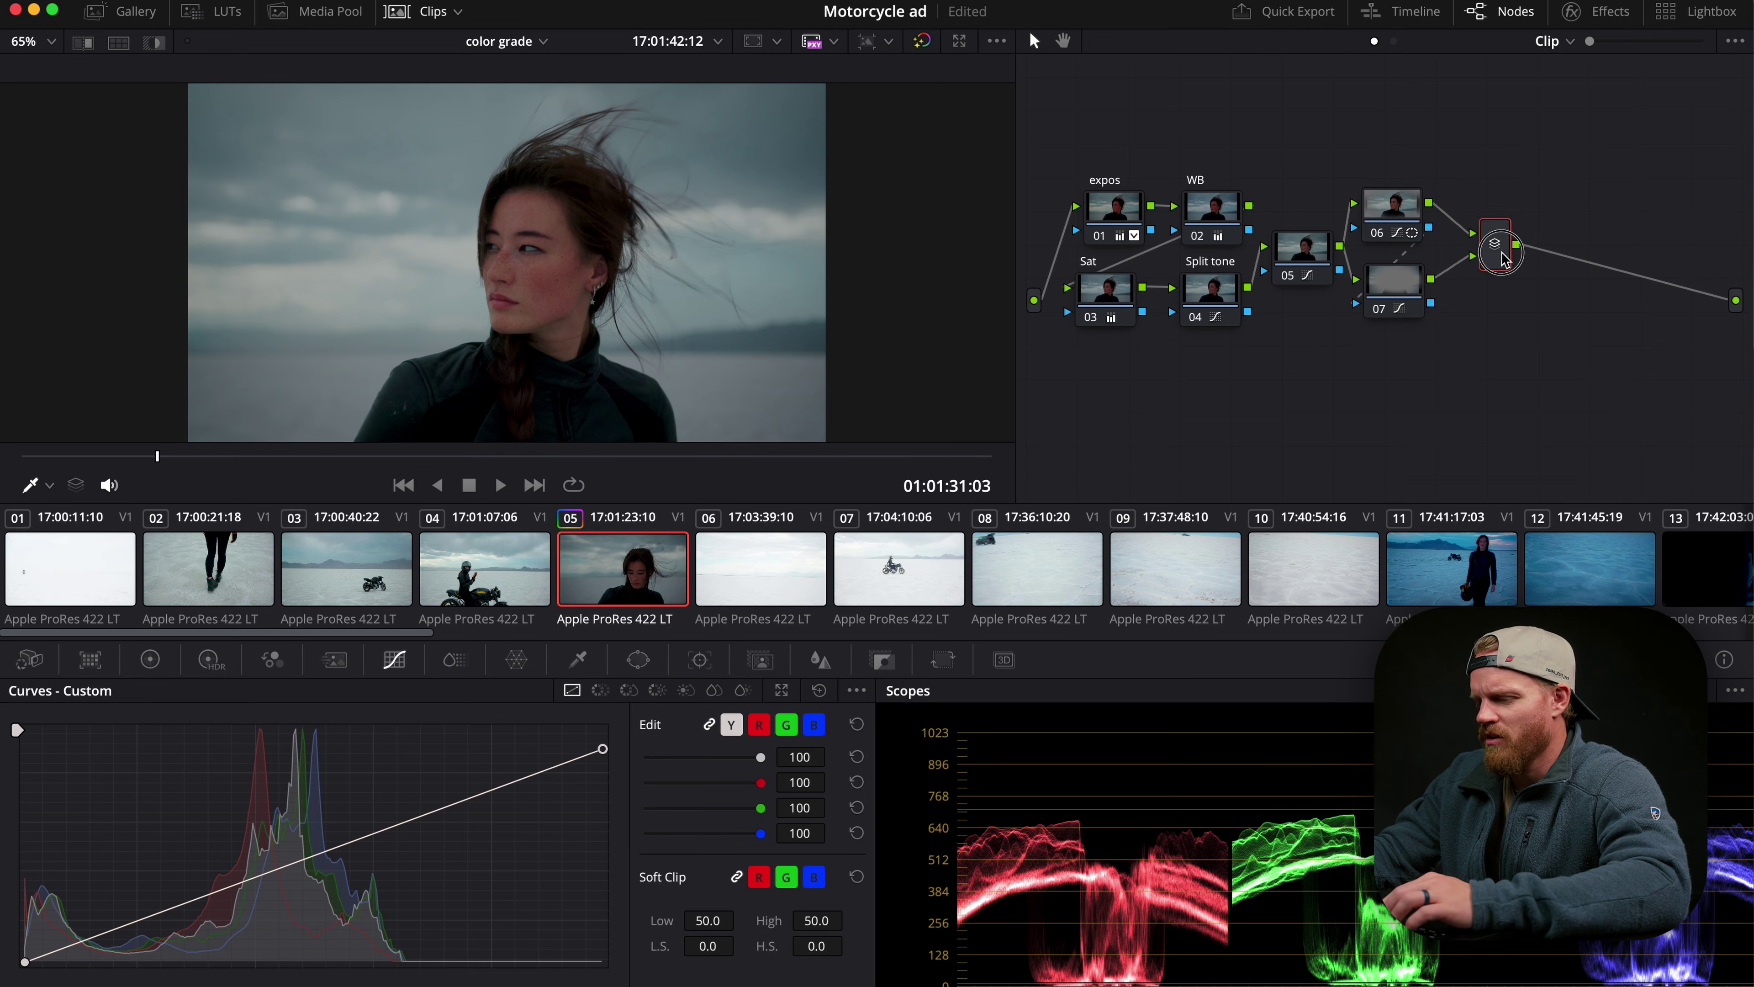
Move node 09 to the lower left of the graph and label it 'Sharpen'.
click(1617, 266)
drag(1618, 266, 1105, 416)
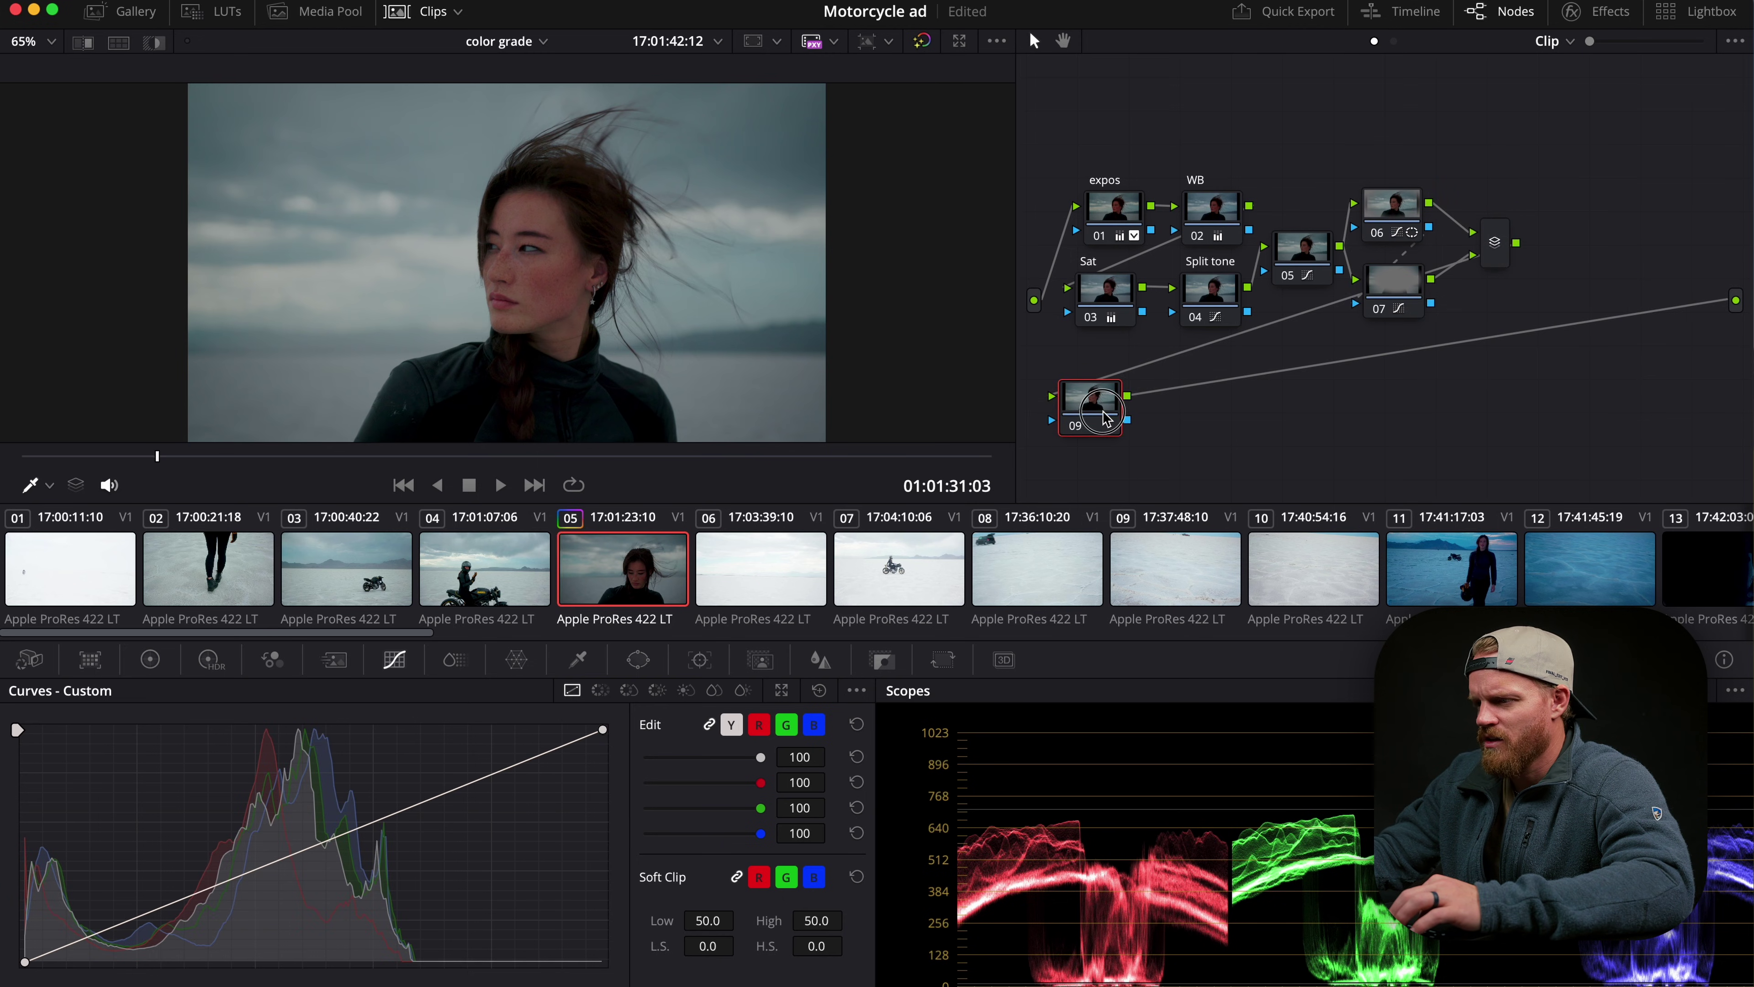
right_click(1105, 415)
click(1193, 451)
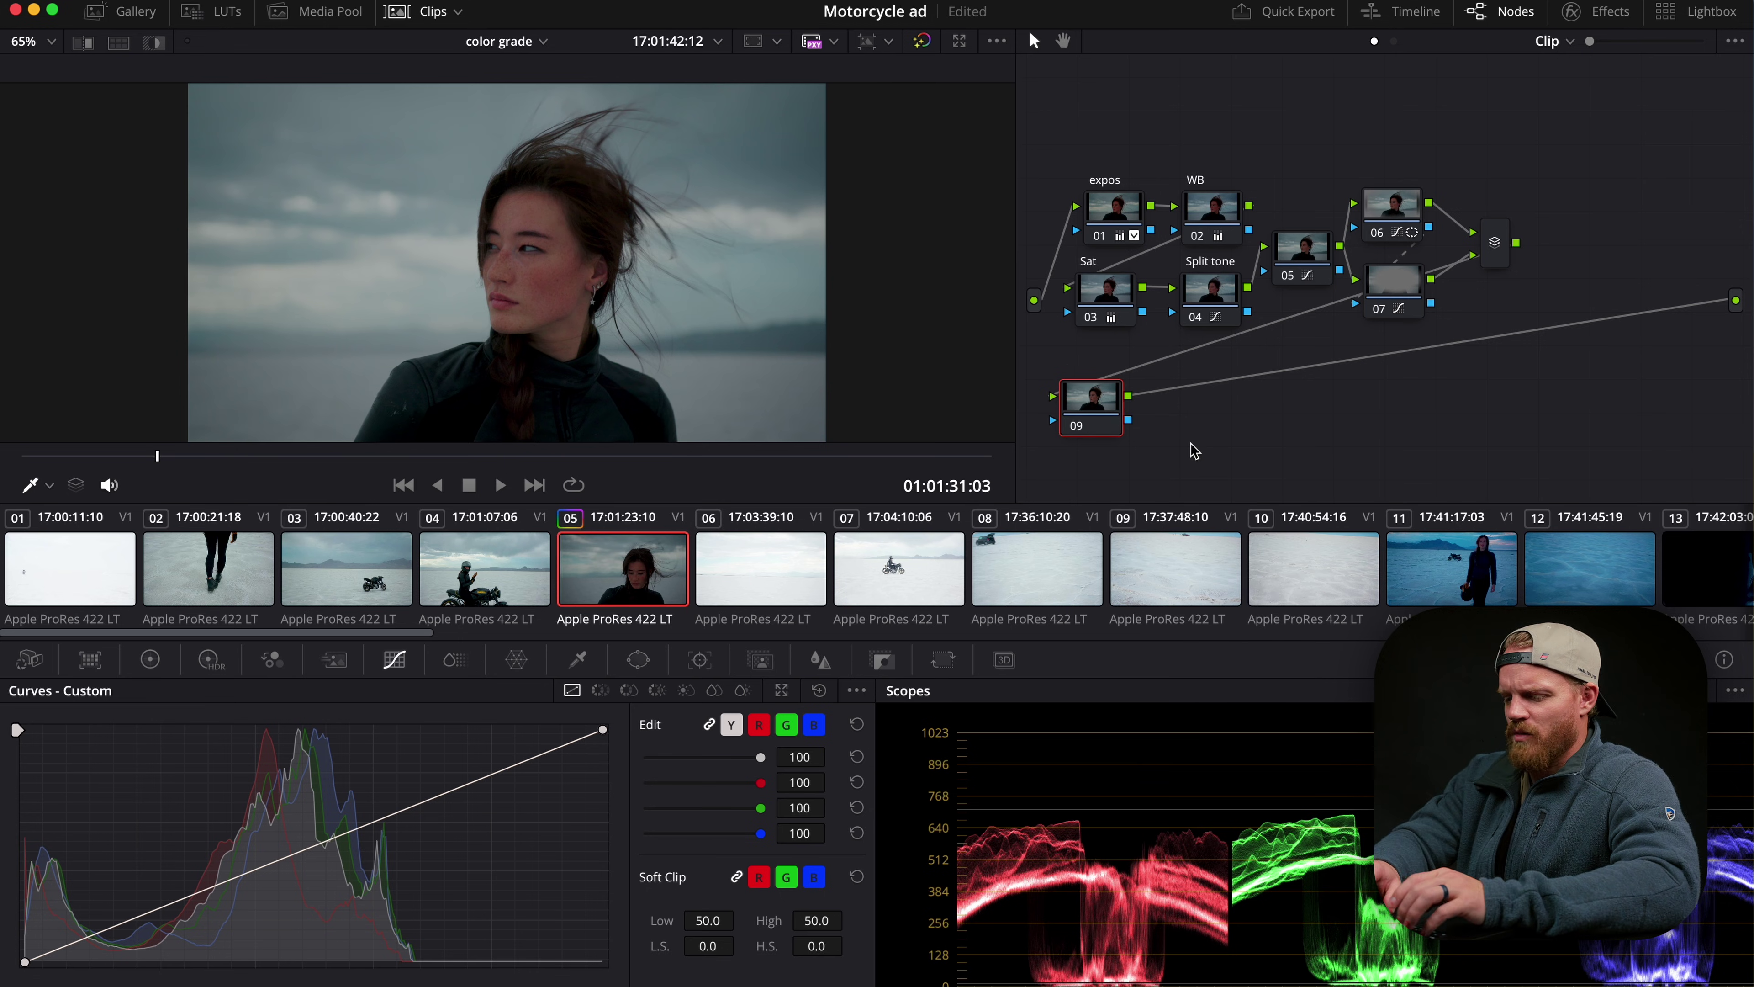
text(Sharpen)
key(Return)
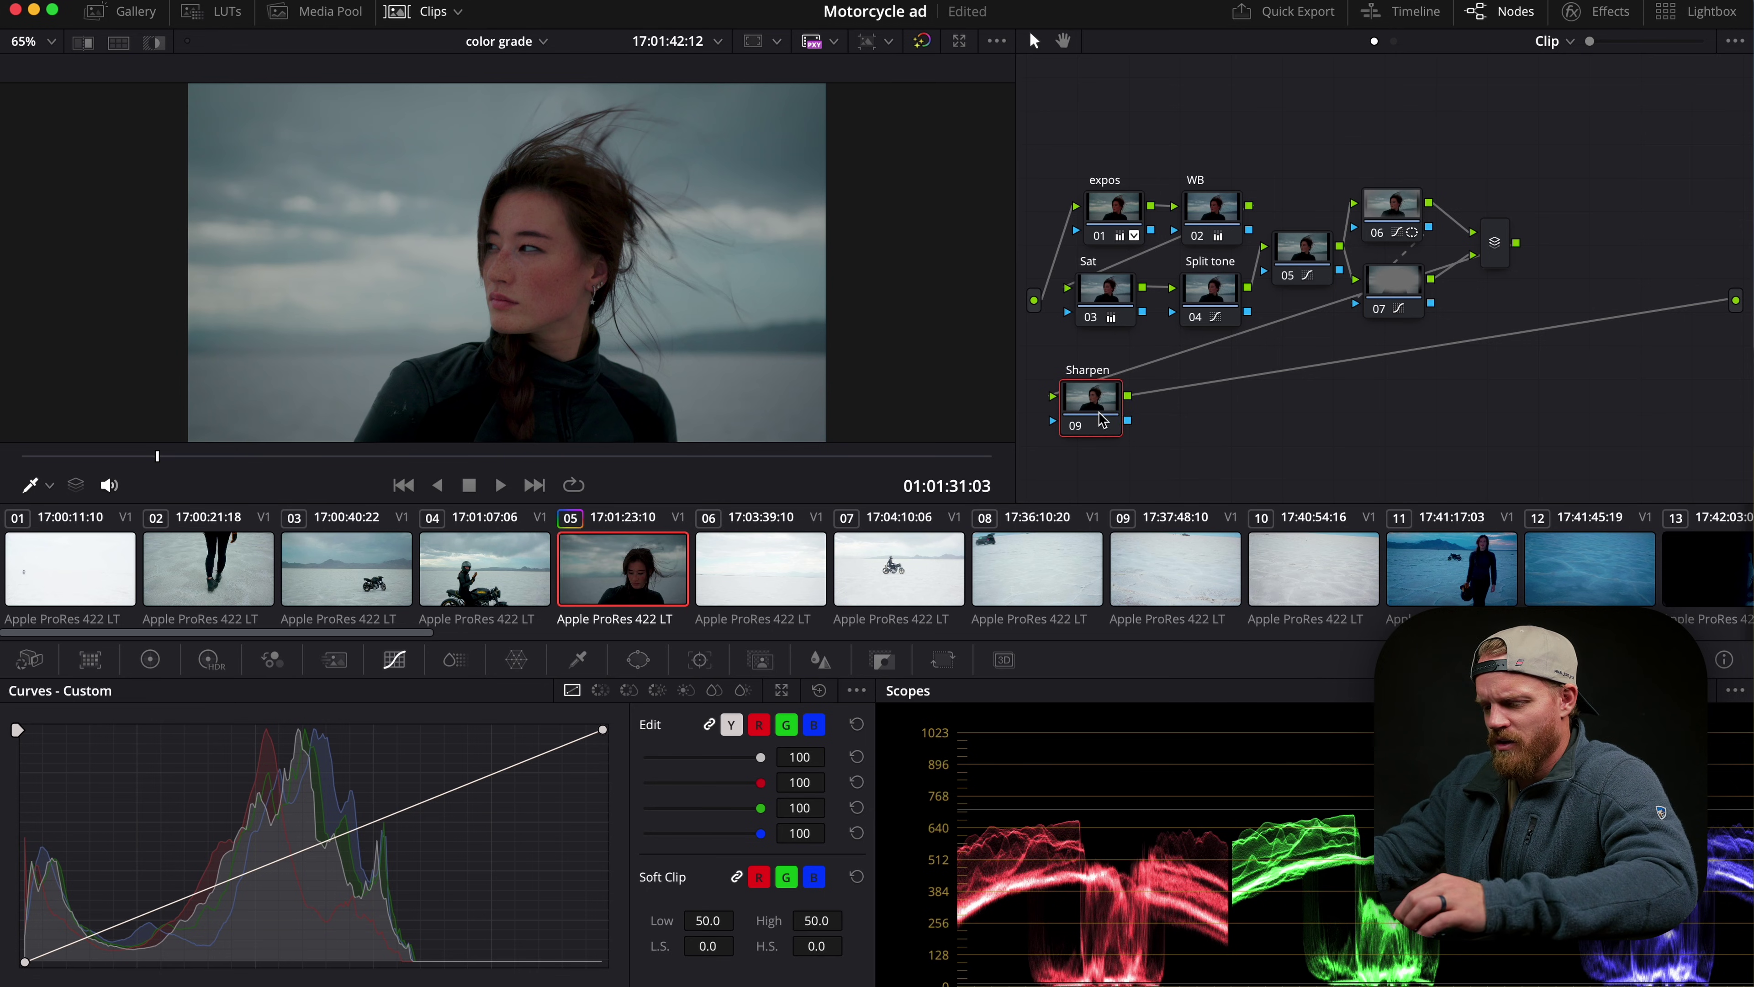
Add node 10 labelled 'Film look' and set the Sharpen node's blur radius to 0.48.
key(alt+s)
right_click(1183, 407)
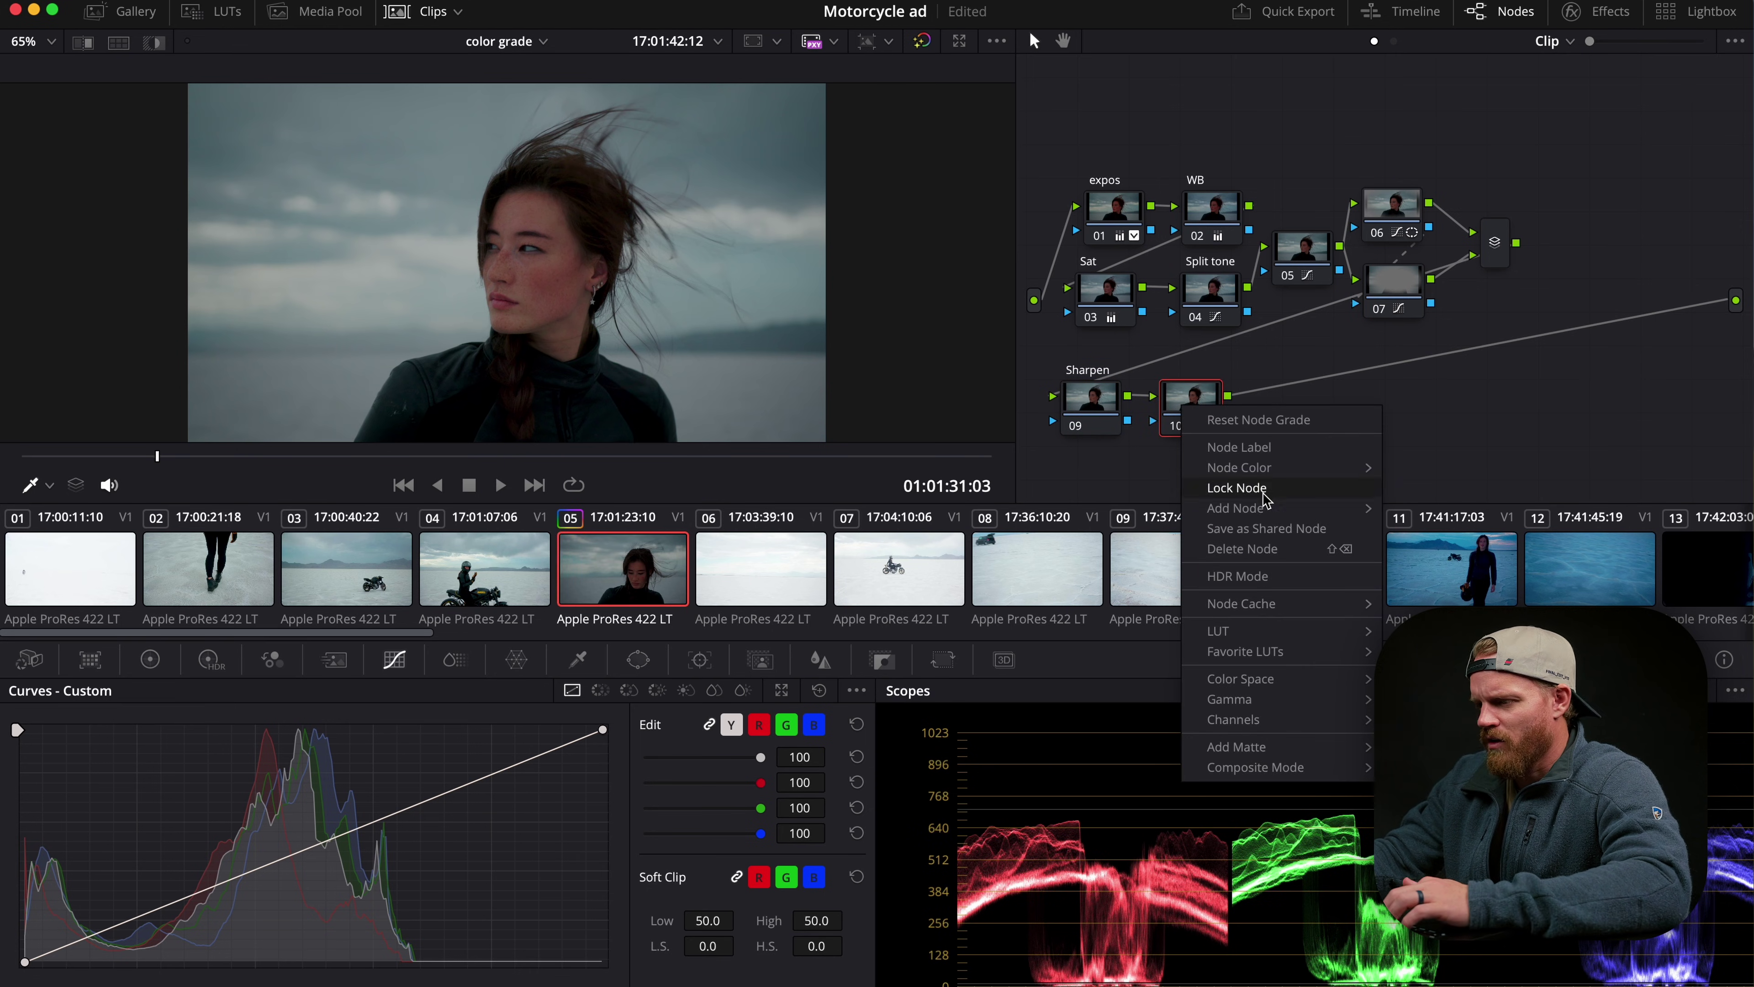
click(1258, 449)
text(F)
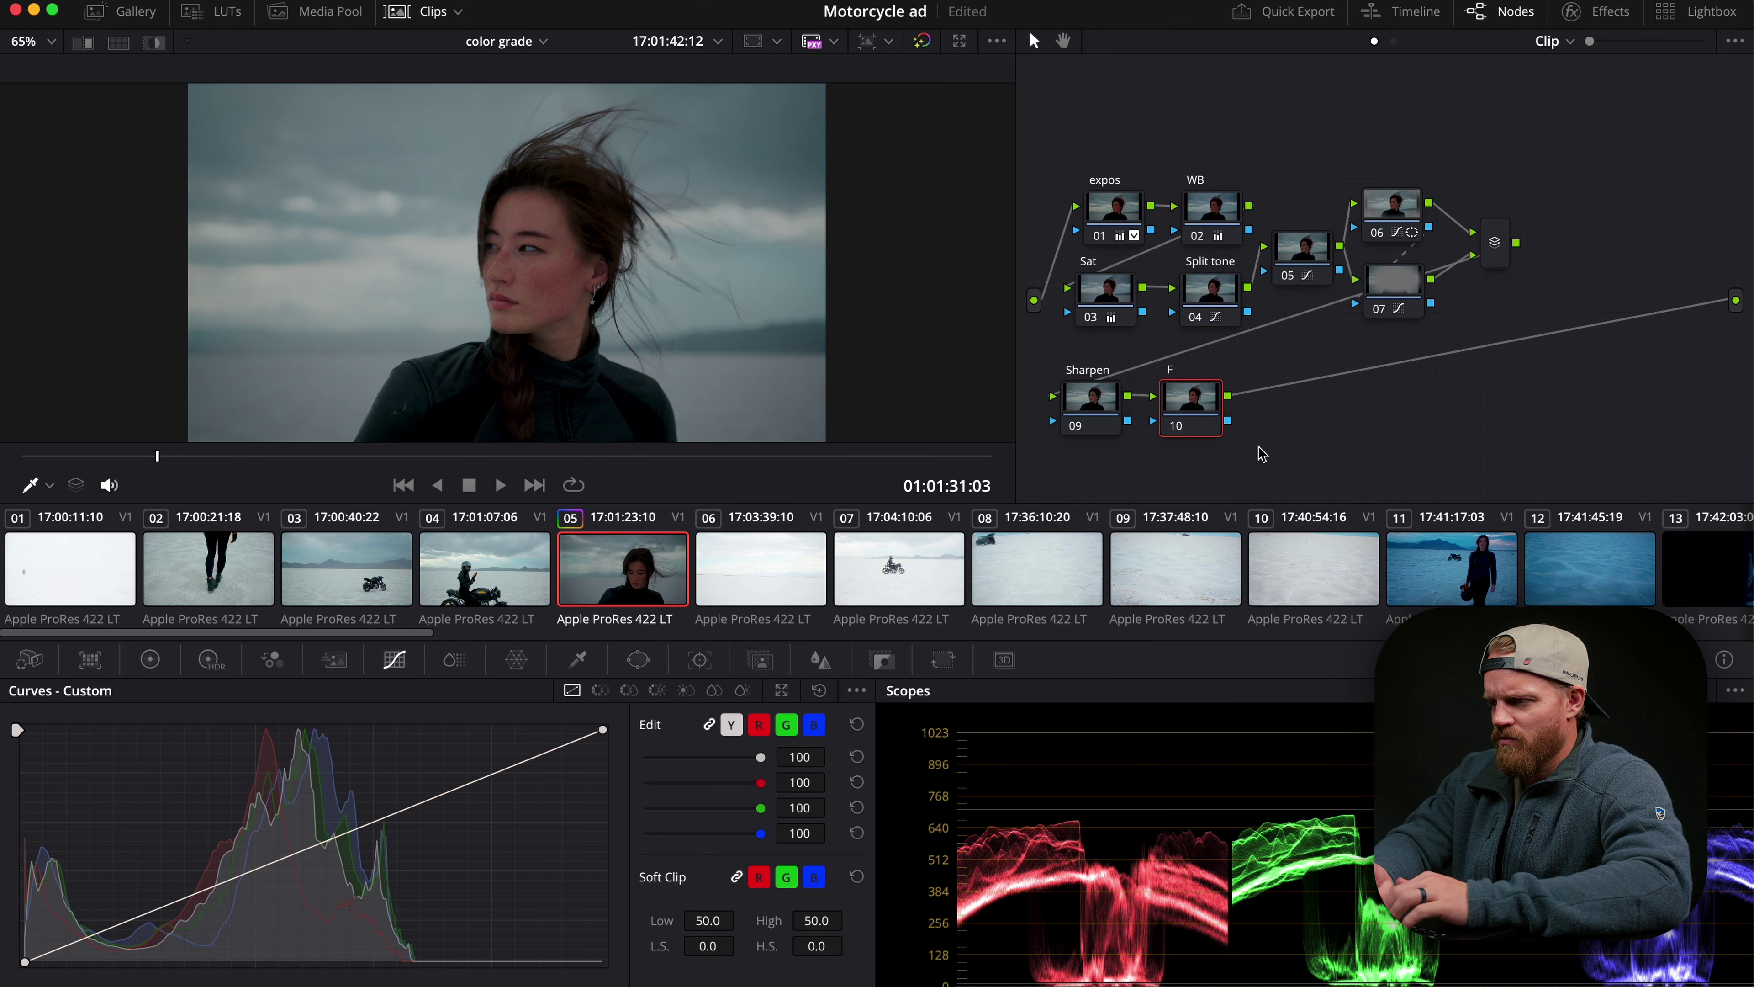
text(ilm look)
click(1098, 430)
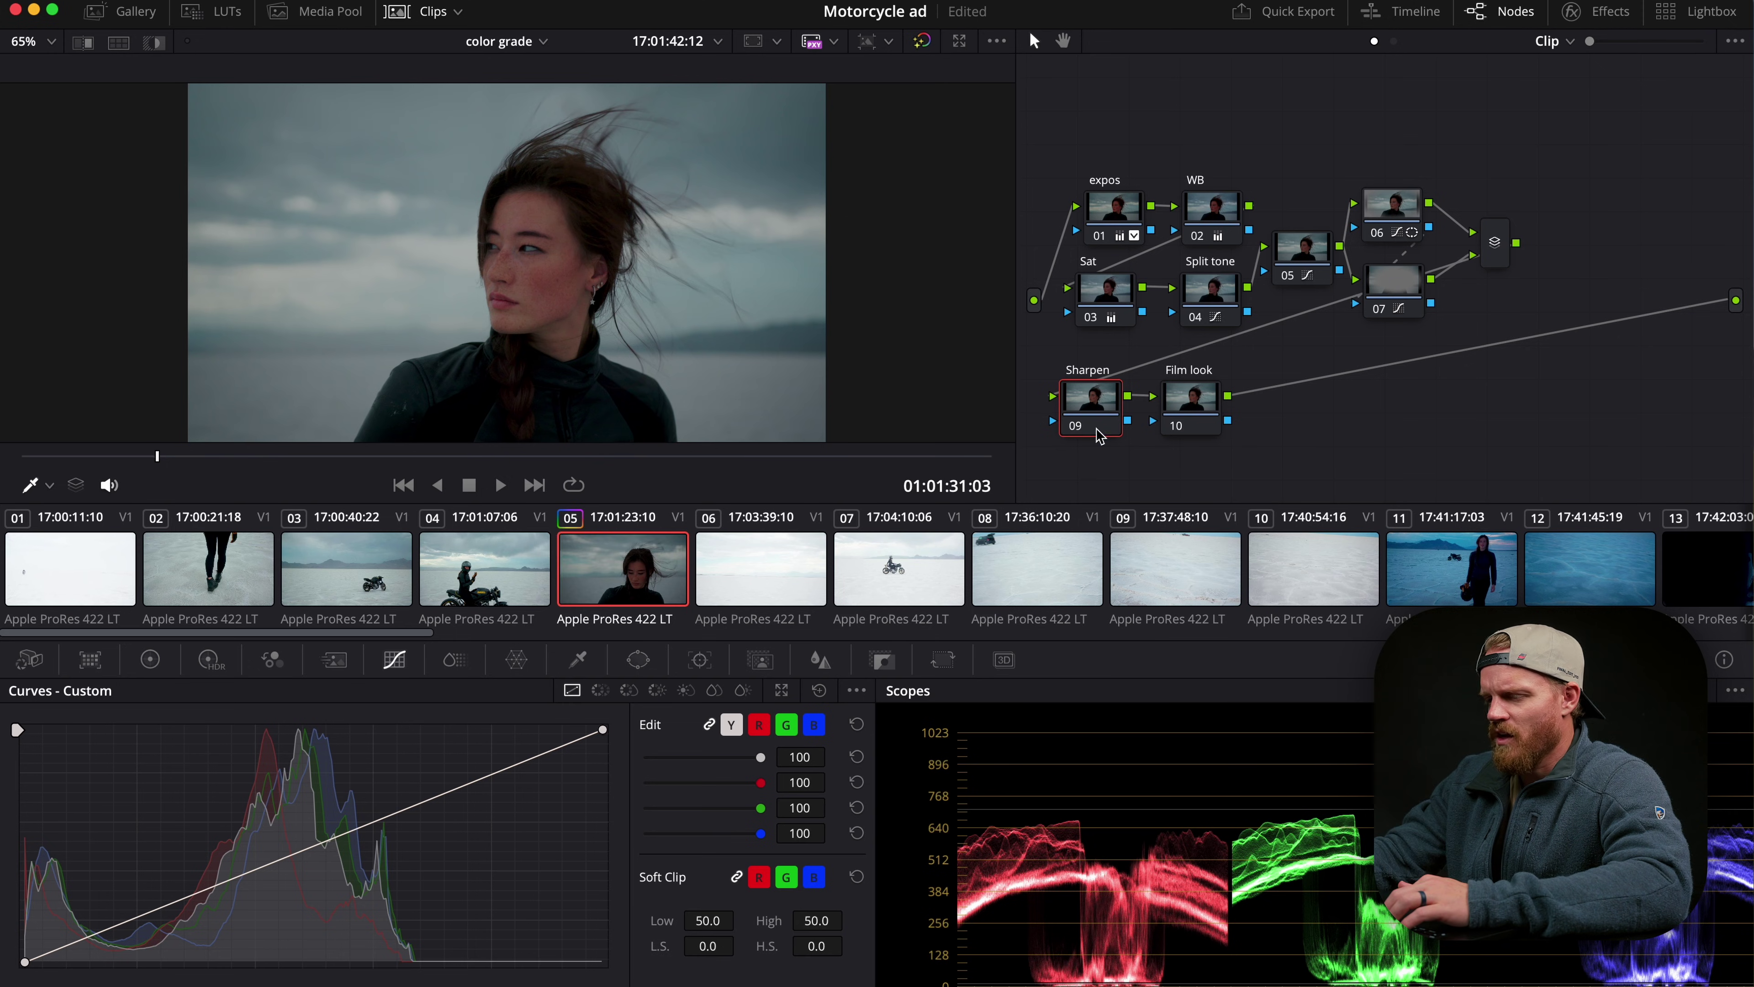
click(820, 662)
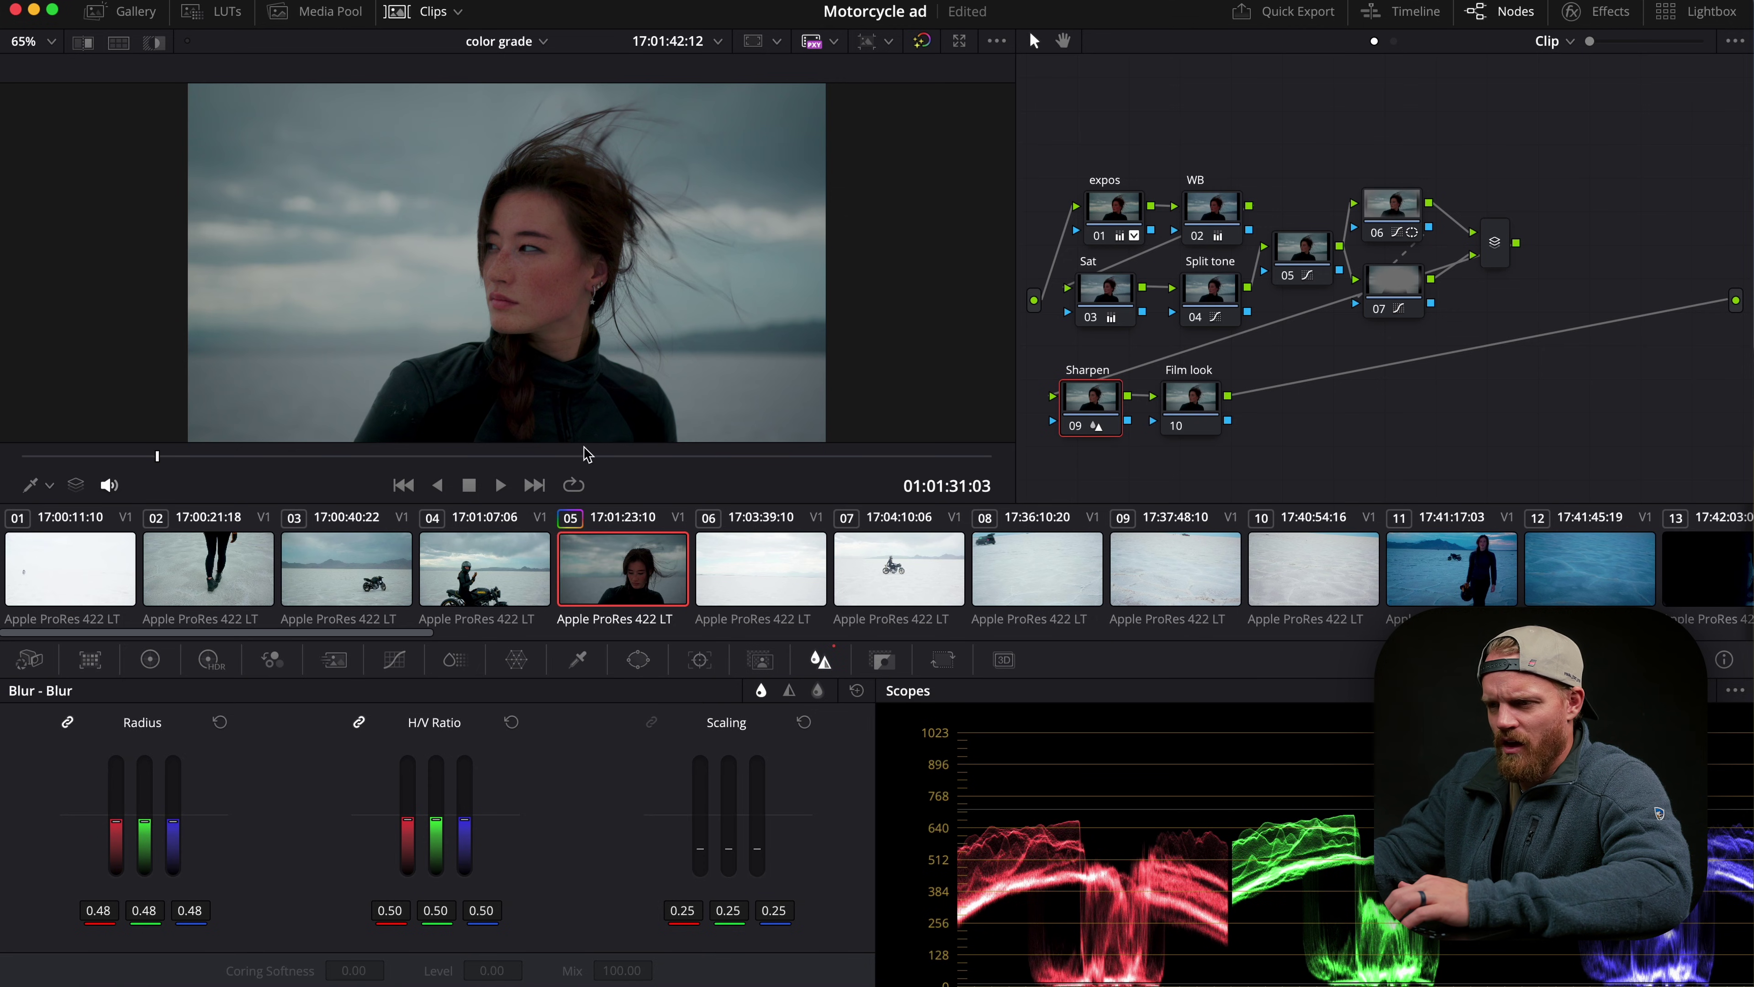
Apply the Film Look Creator effect to the Film look node.
click(1210, 411)
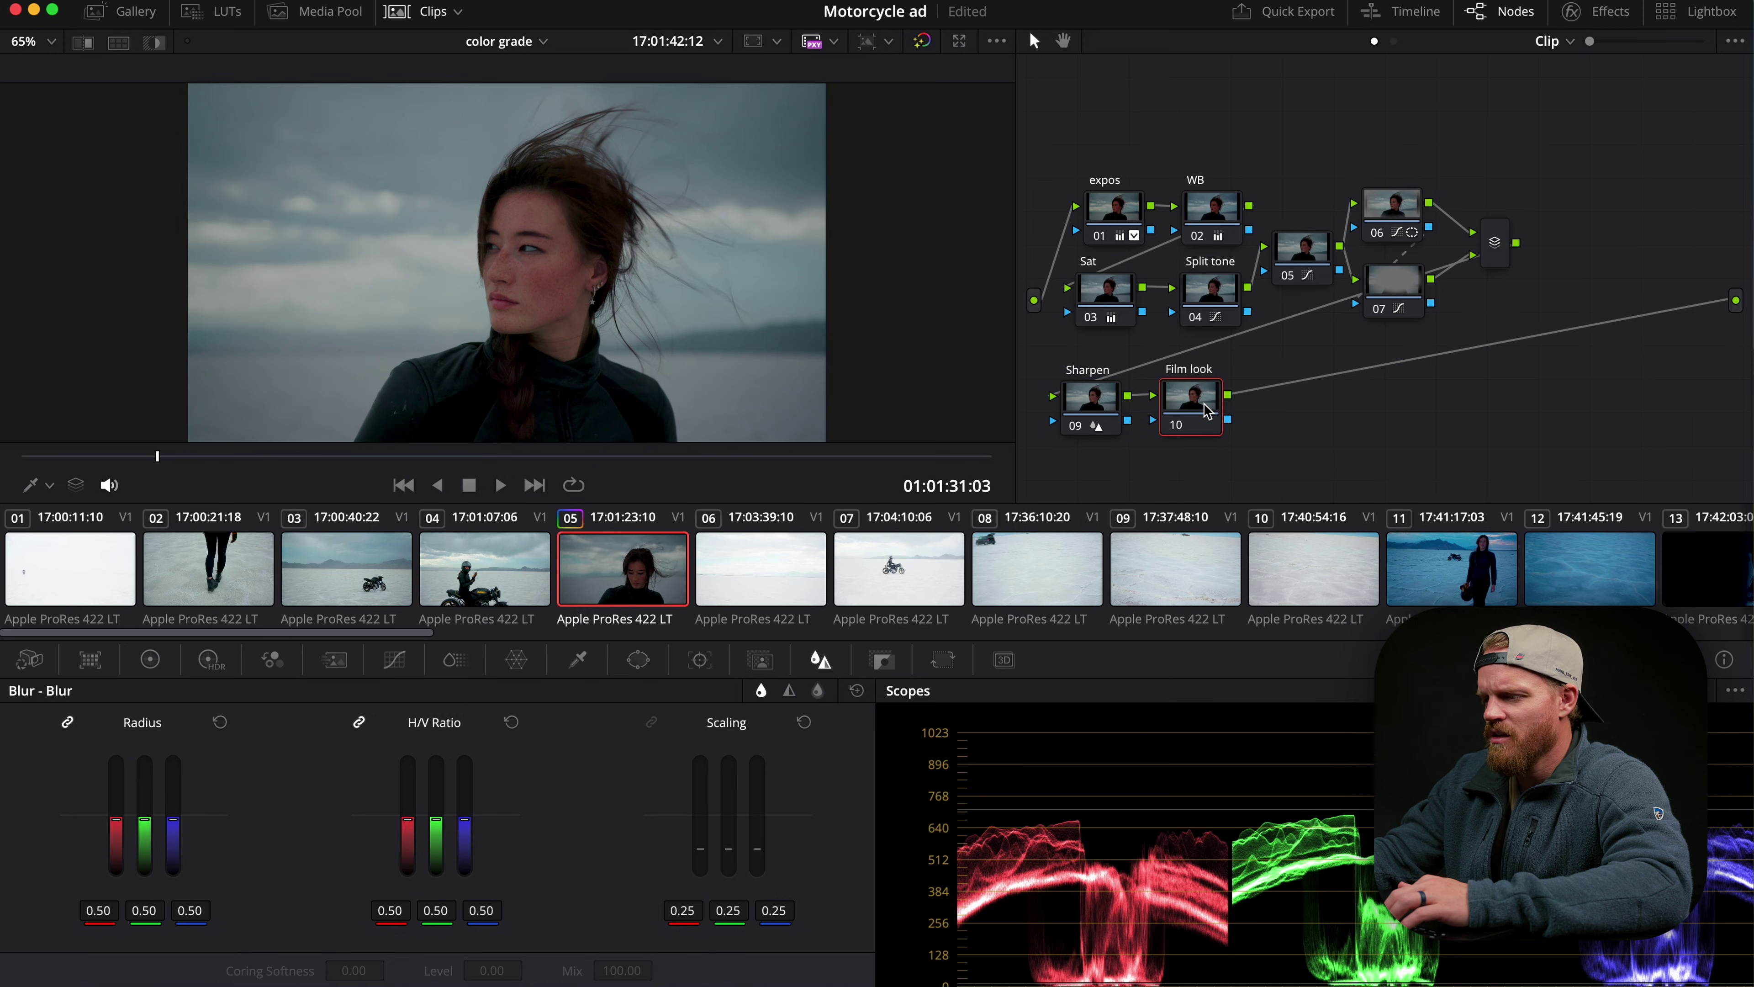
key(shift+space)
text(f)
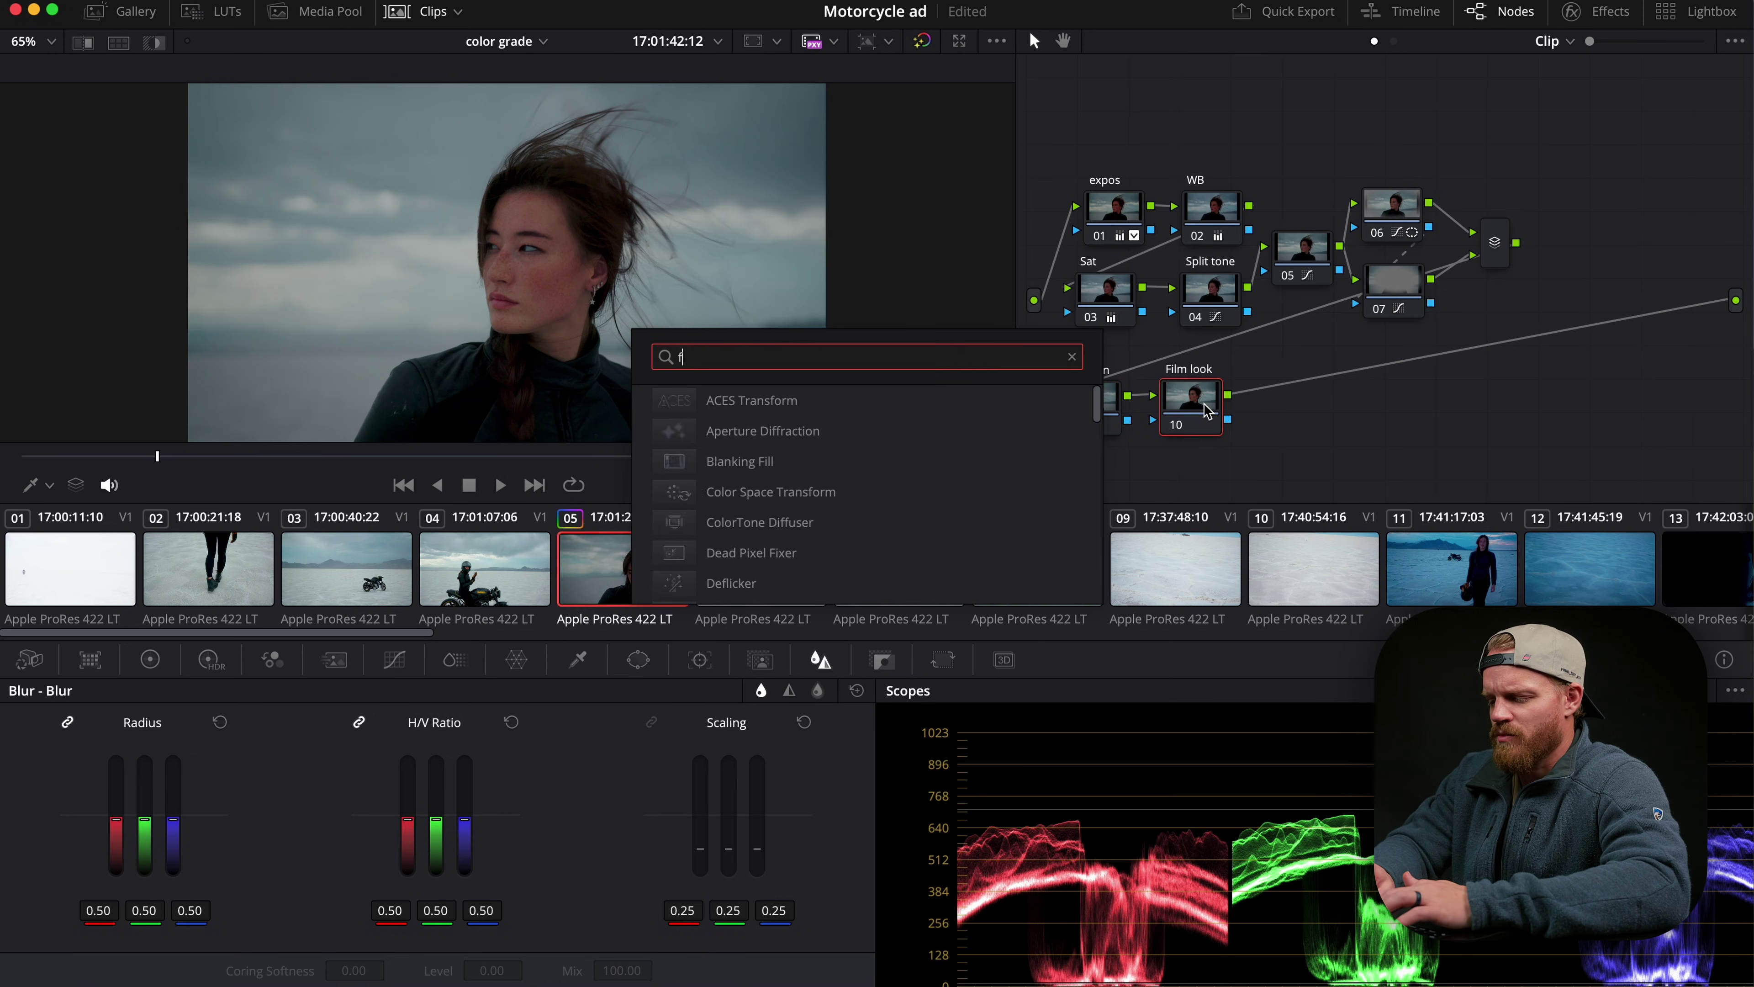
text(ilm)
key(Down)
key(Down)
key(Return)
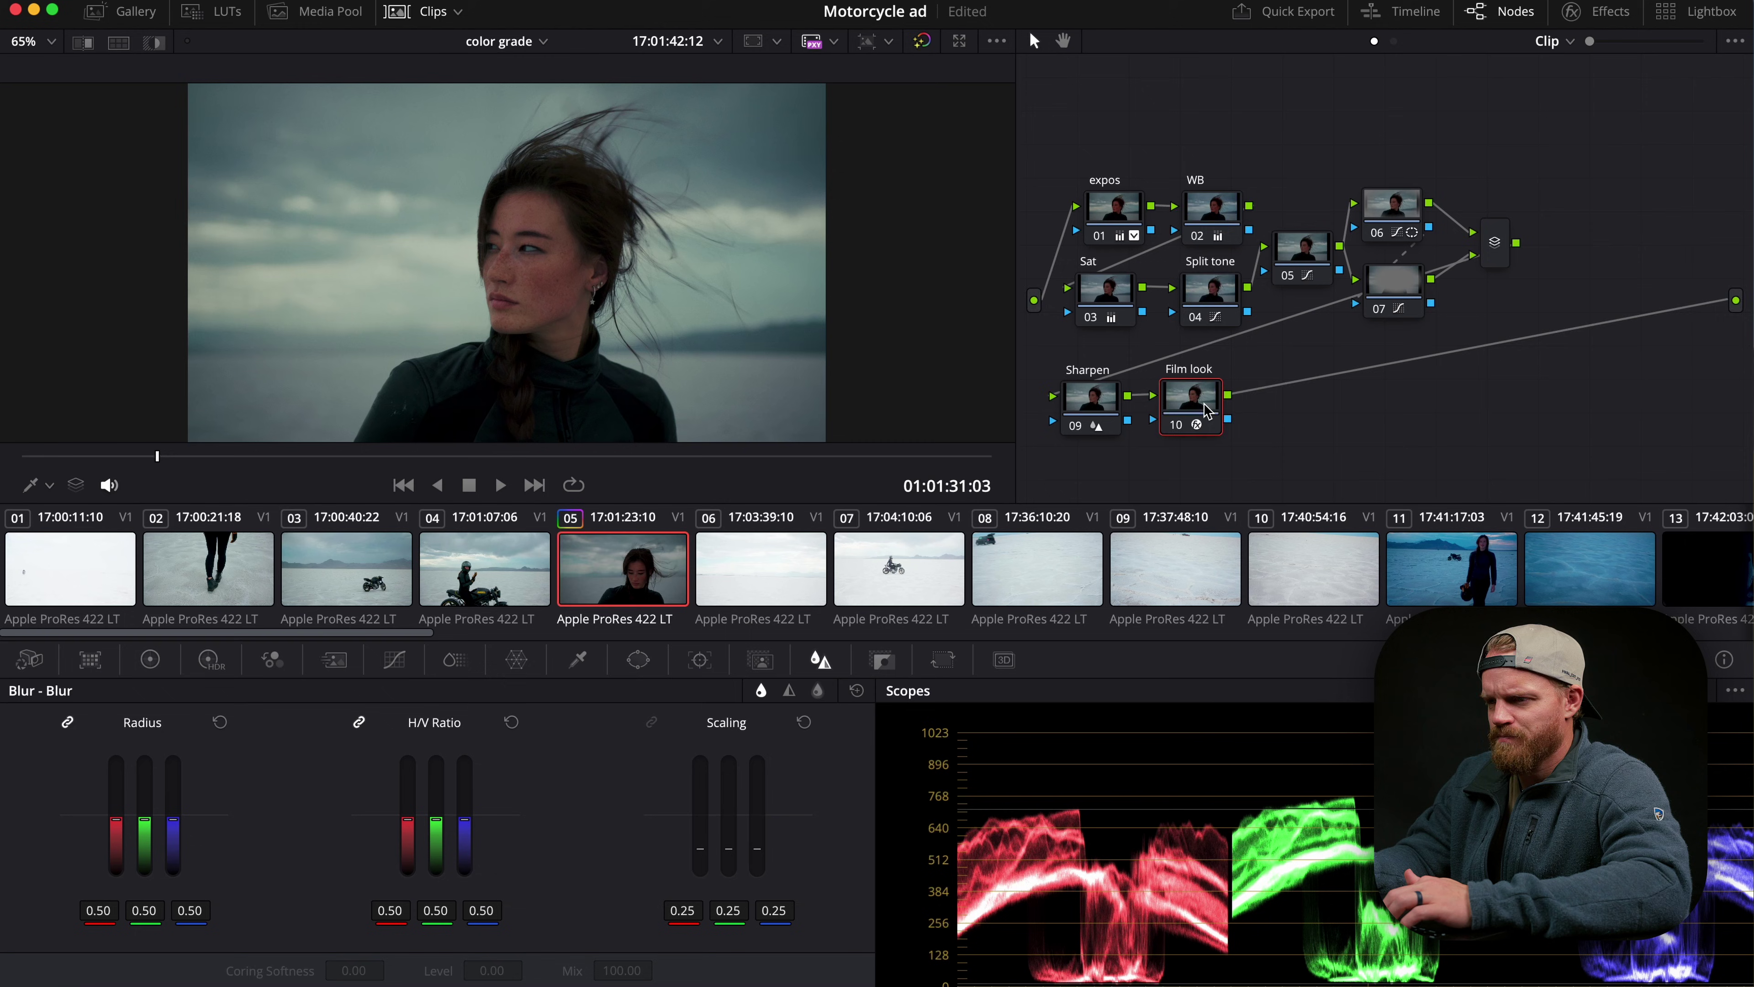
Choose the Clean Slate film look preset and raise Bleach Bypass to about 0.19.
click(1596, 15)
click(1522, 104)
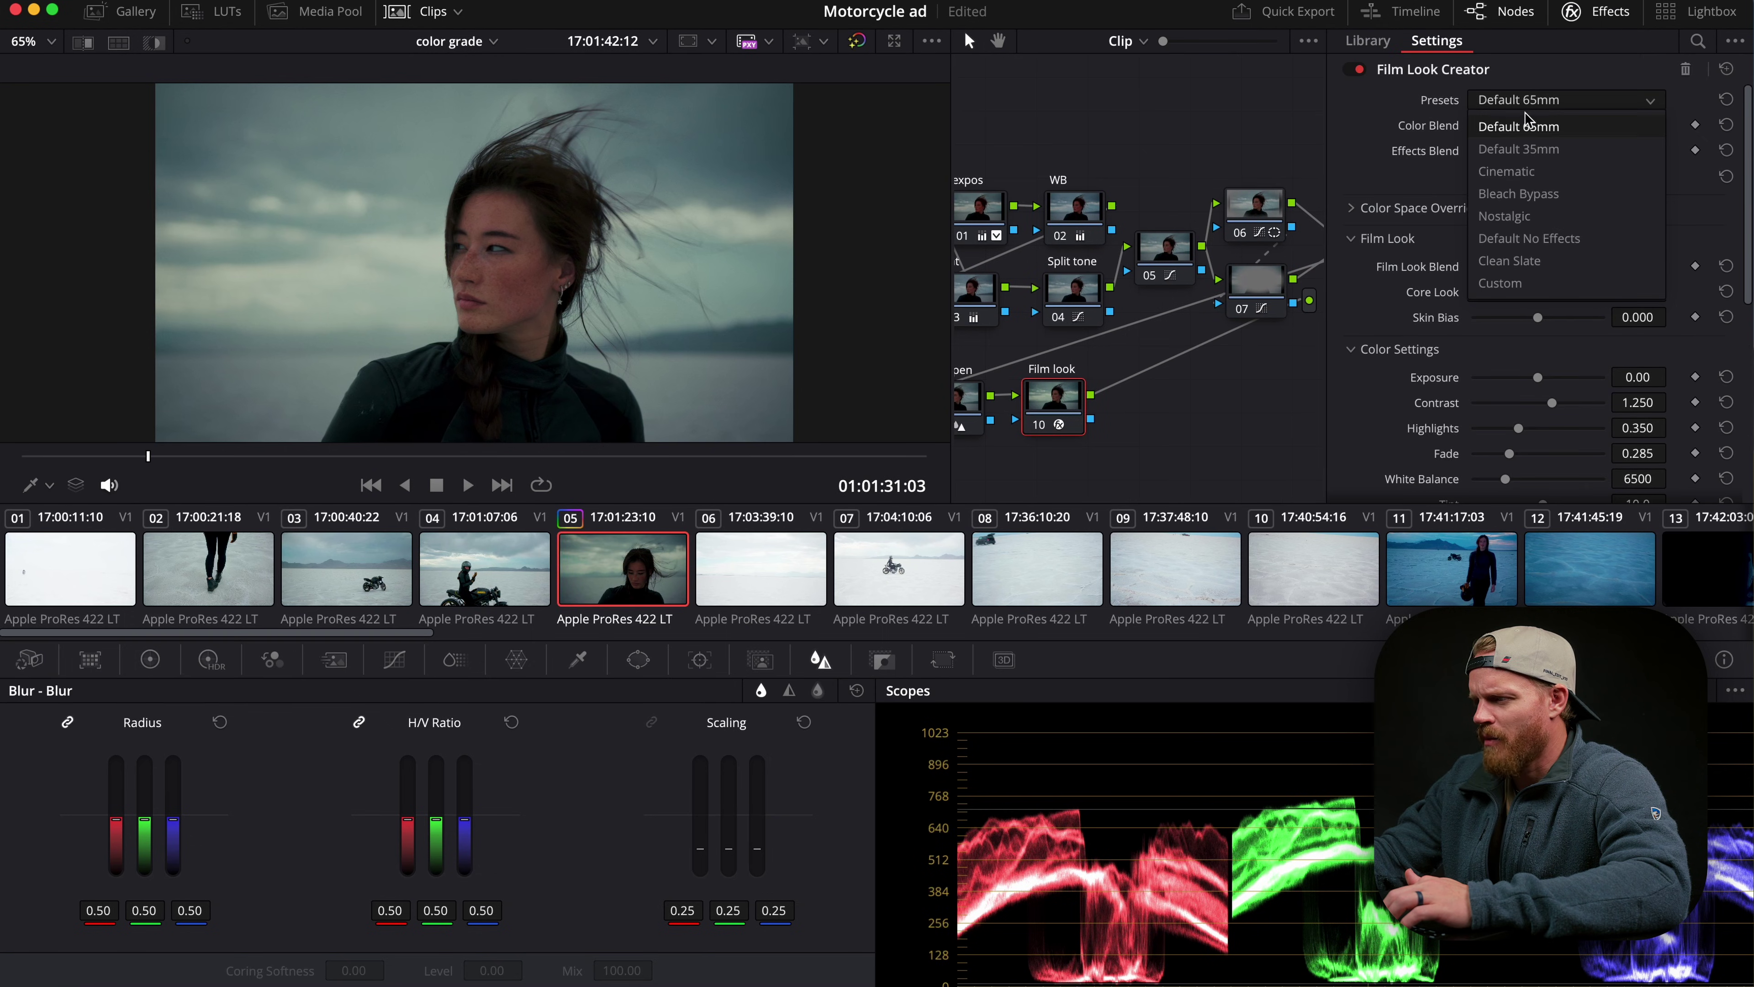
click(1534, 260)
scroll(1512, 271, down, 5)
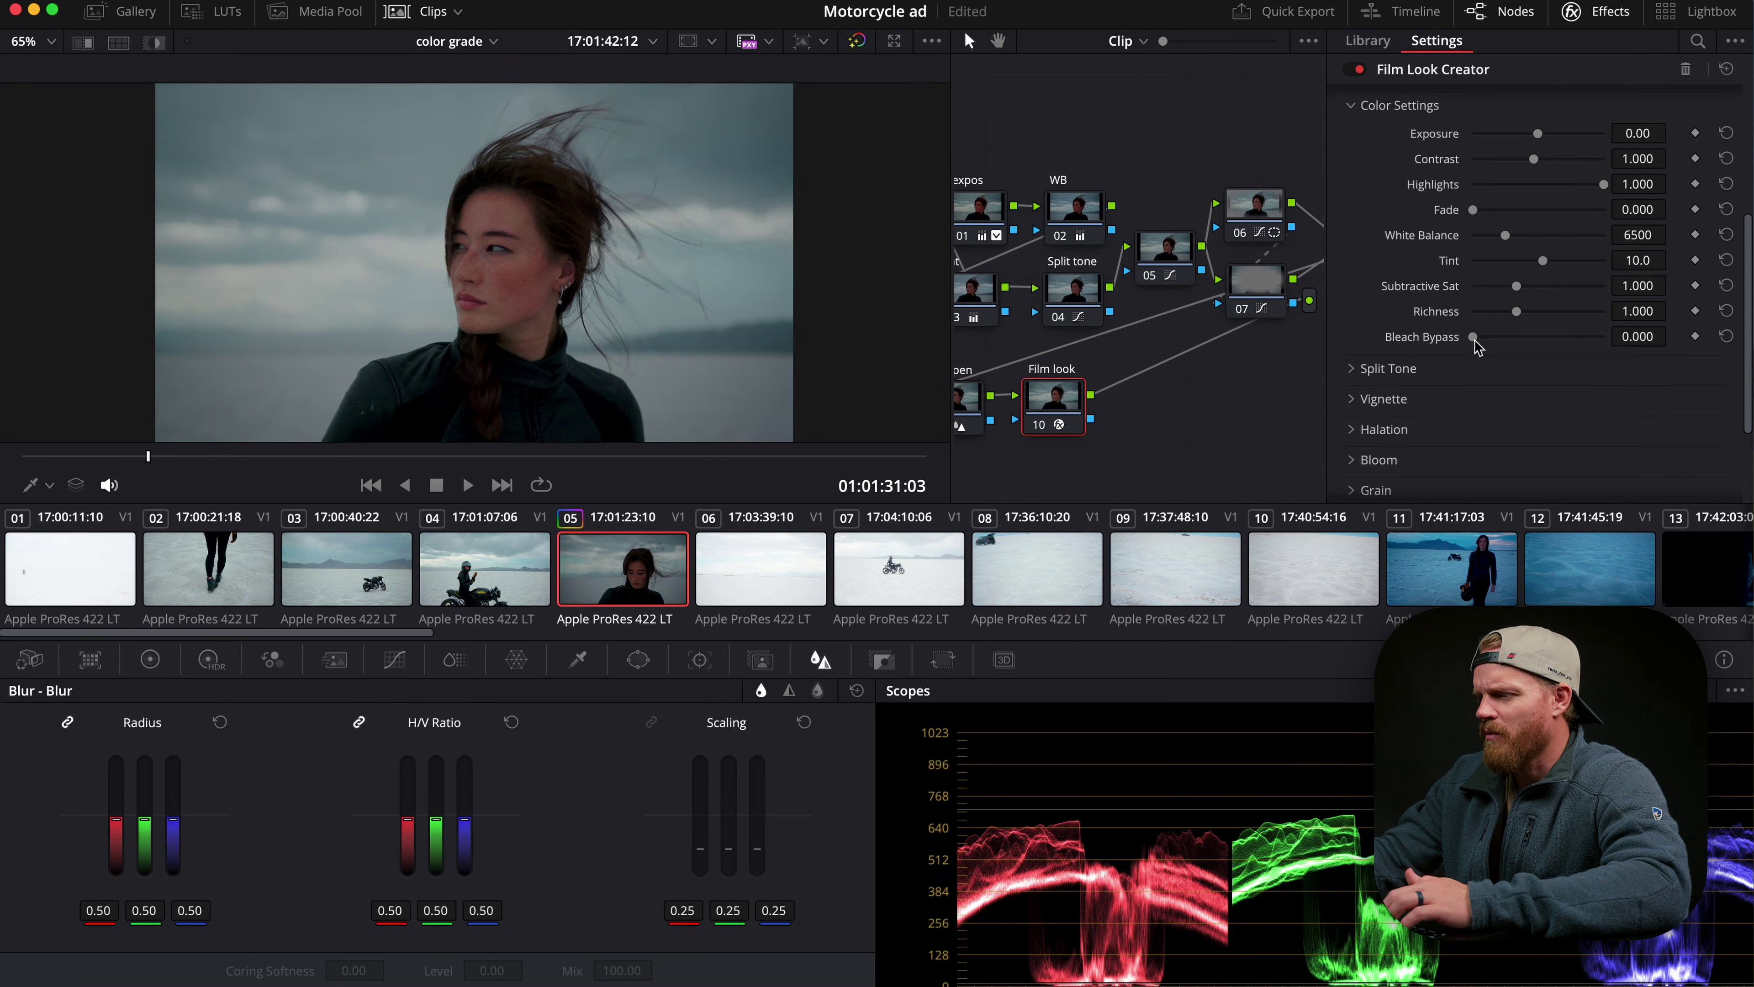
drag(1474, 344, 1514, 343)
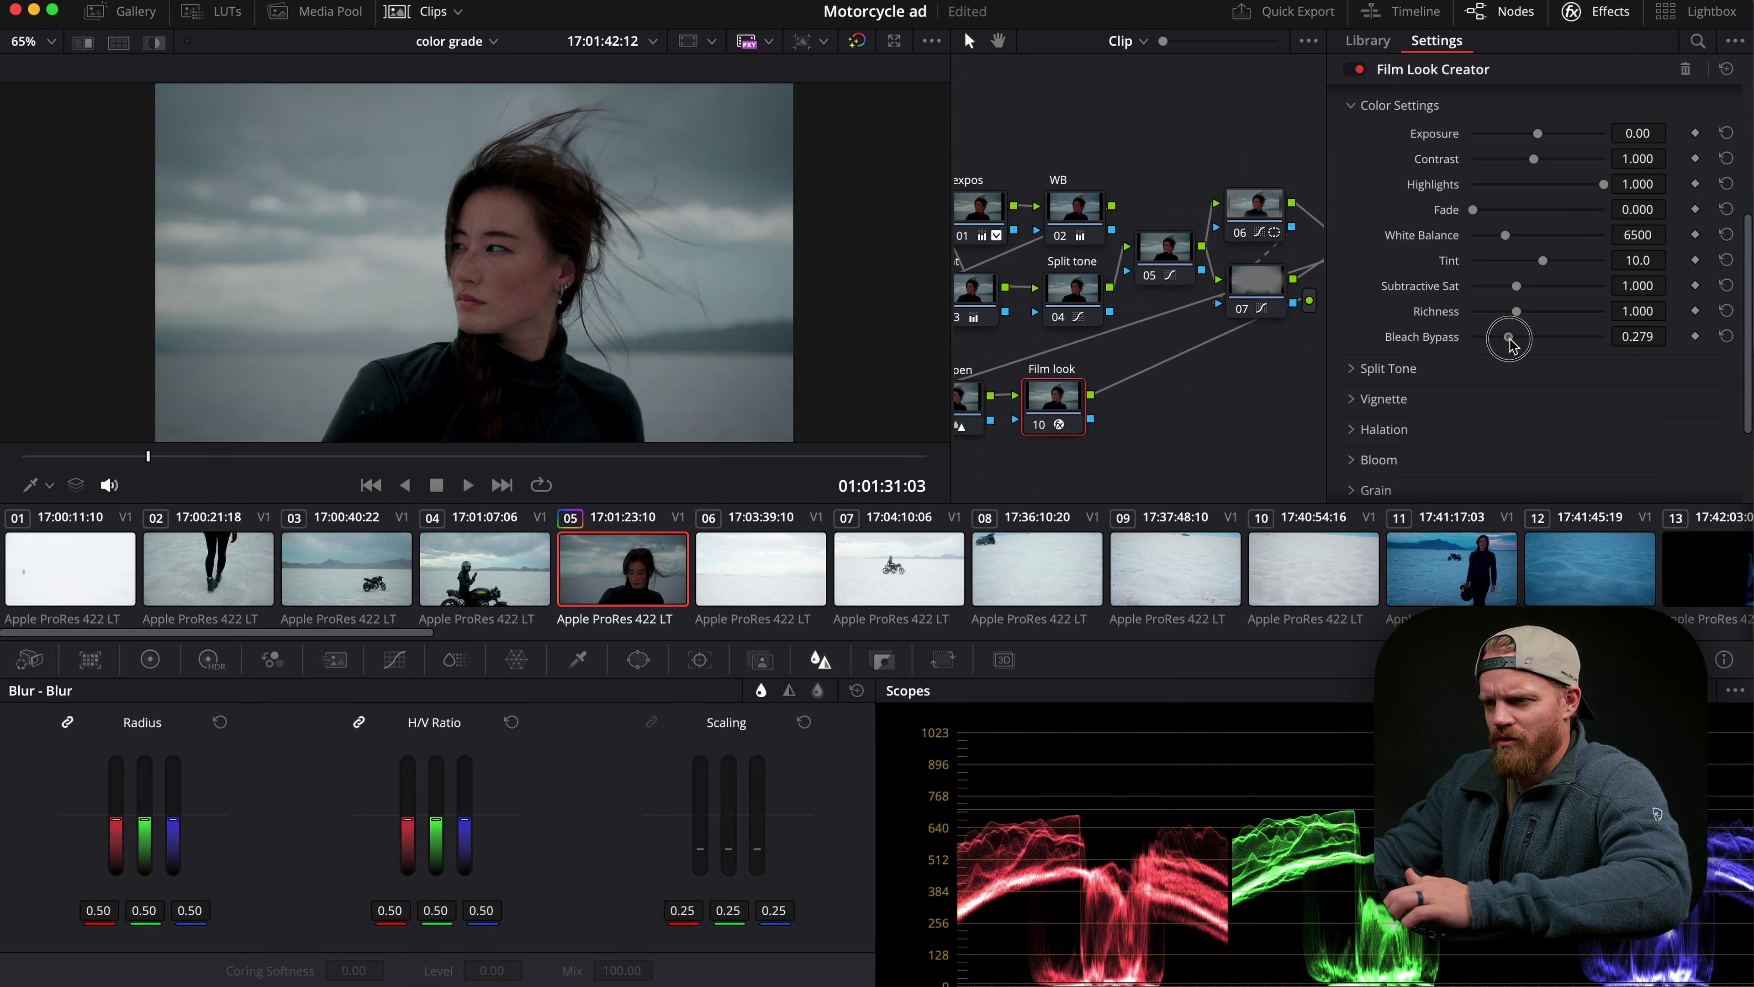
Turn on film grain with the 65mm preset and adjust grain saturation.
scroll(1381, 345, down, 3)
click(1375, 412)
scroll(1363, 418, down, 3)
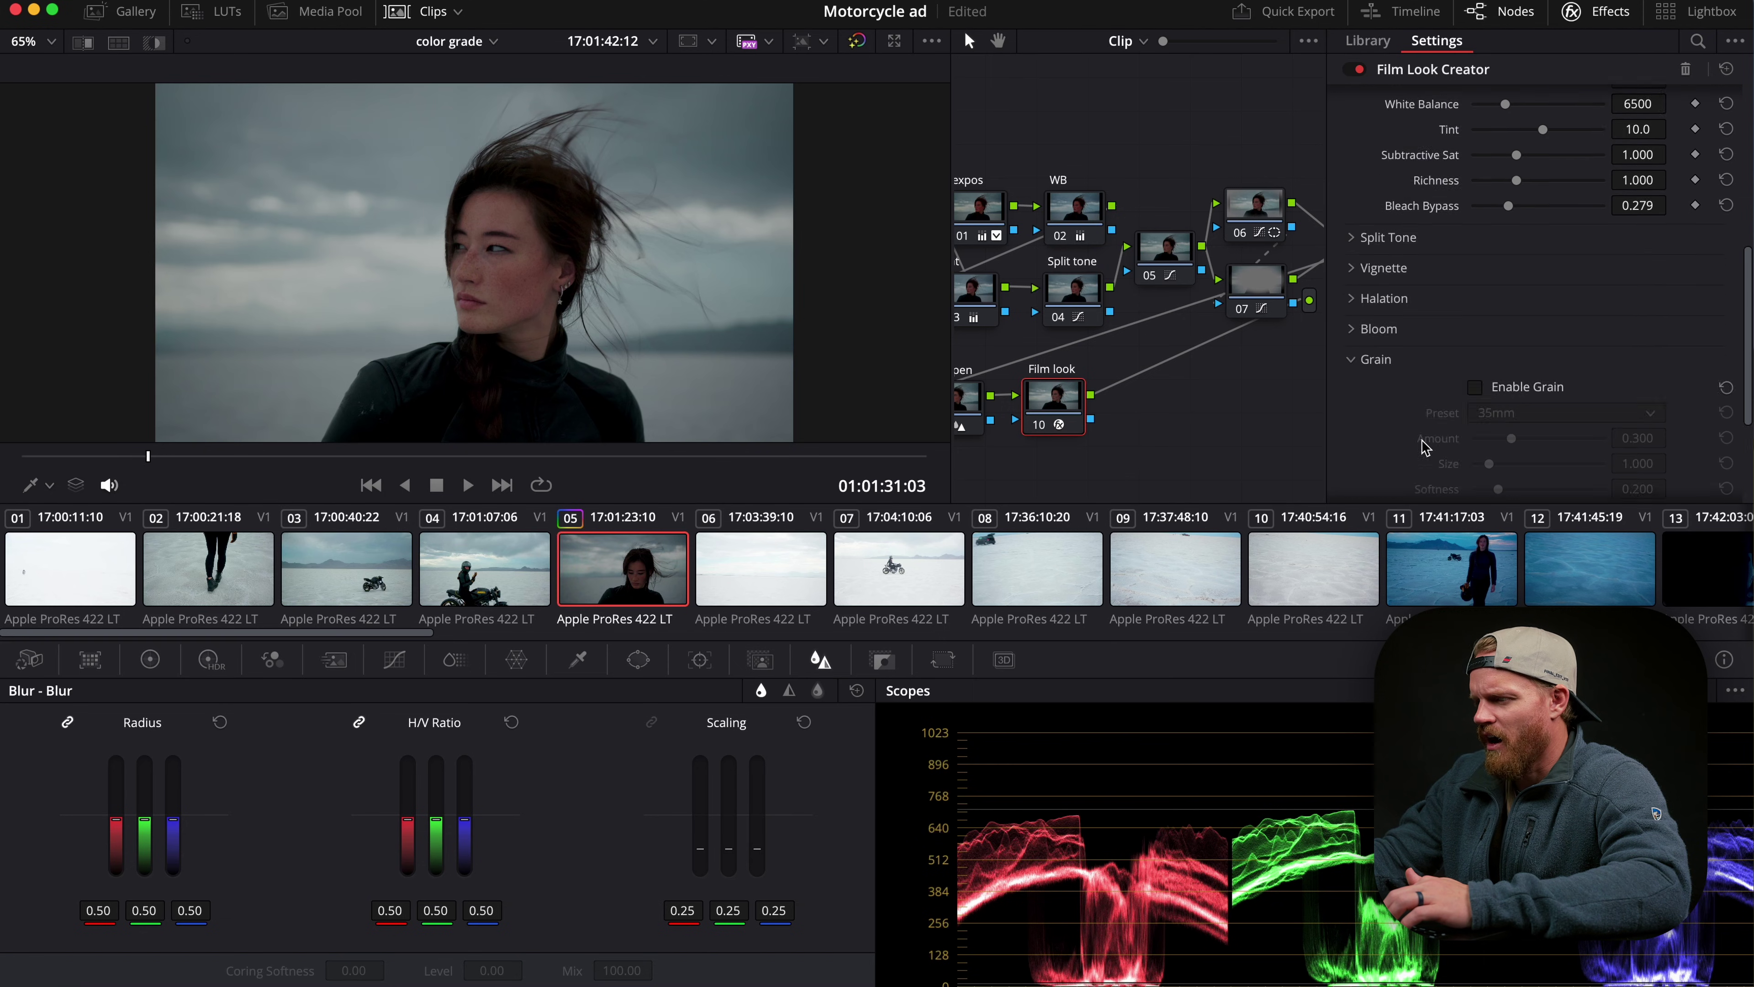
click(1475, 325)
click(1502, 359)
click(1508, 387)
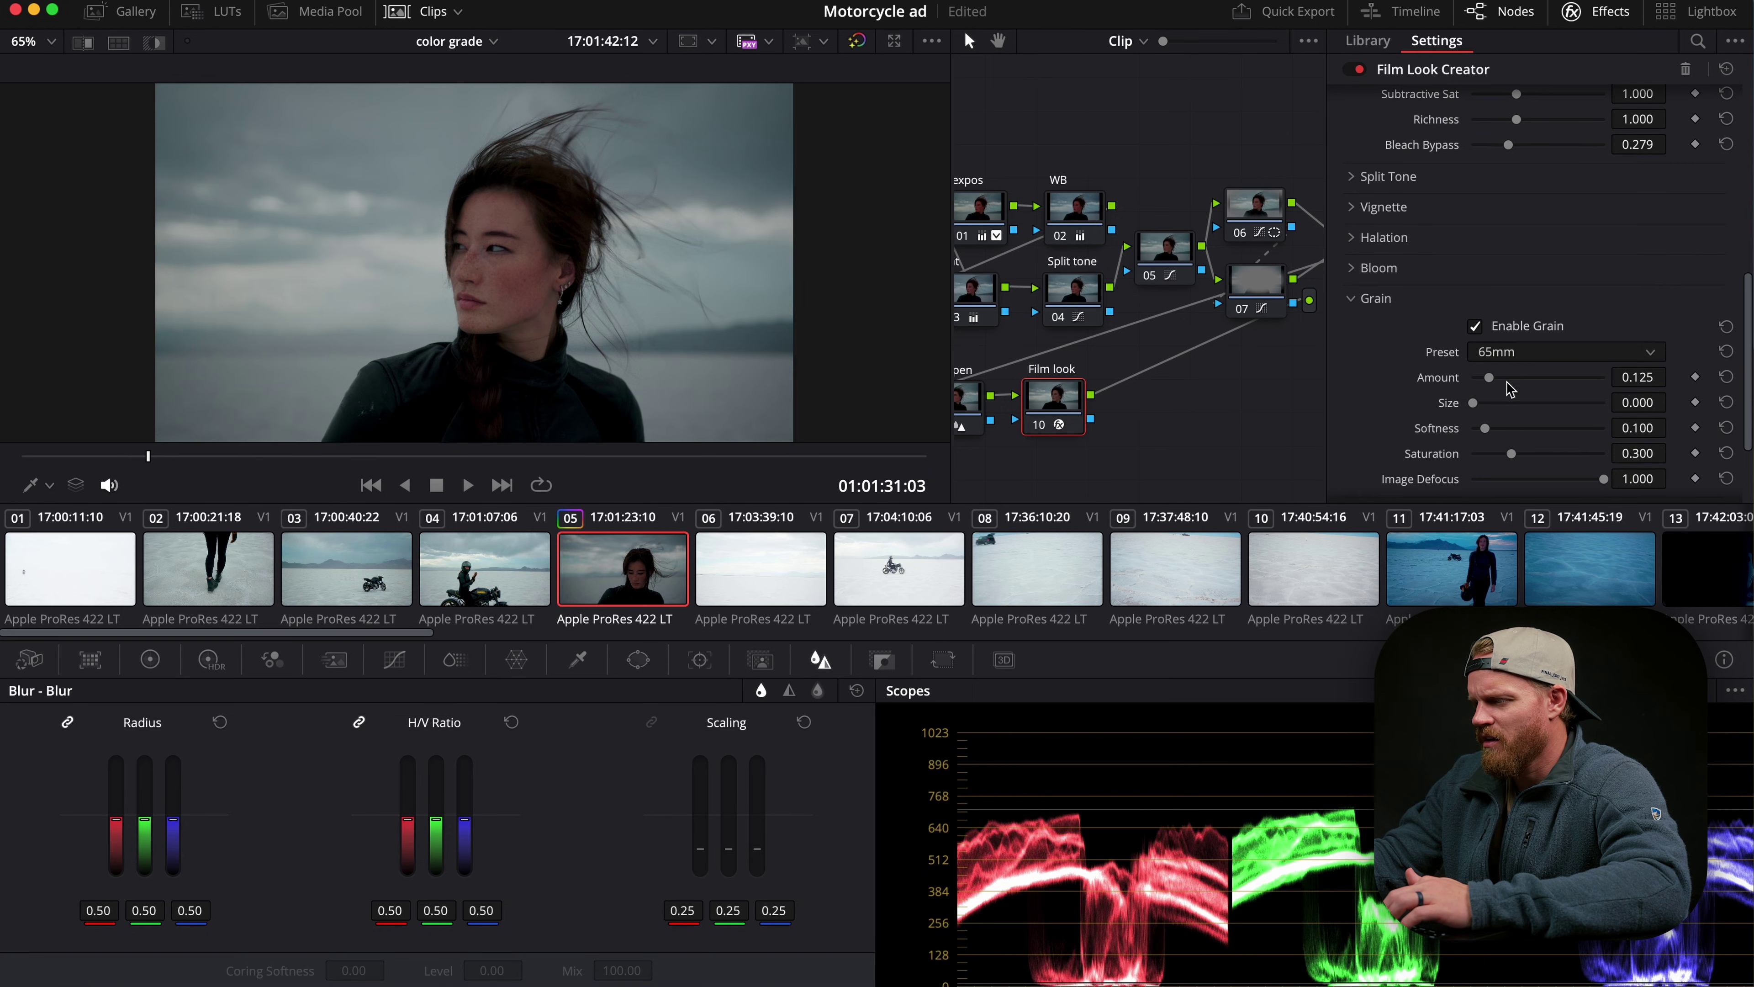
click(1512, 454)
Expand the Split Tone section and lower Bleach Bypass slightly.
scroll(1402, 387, up, 1)
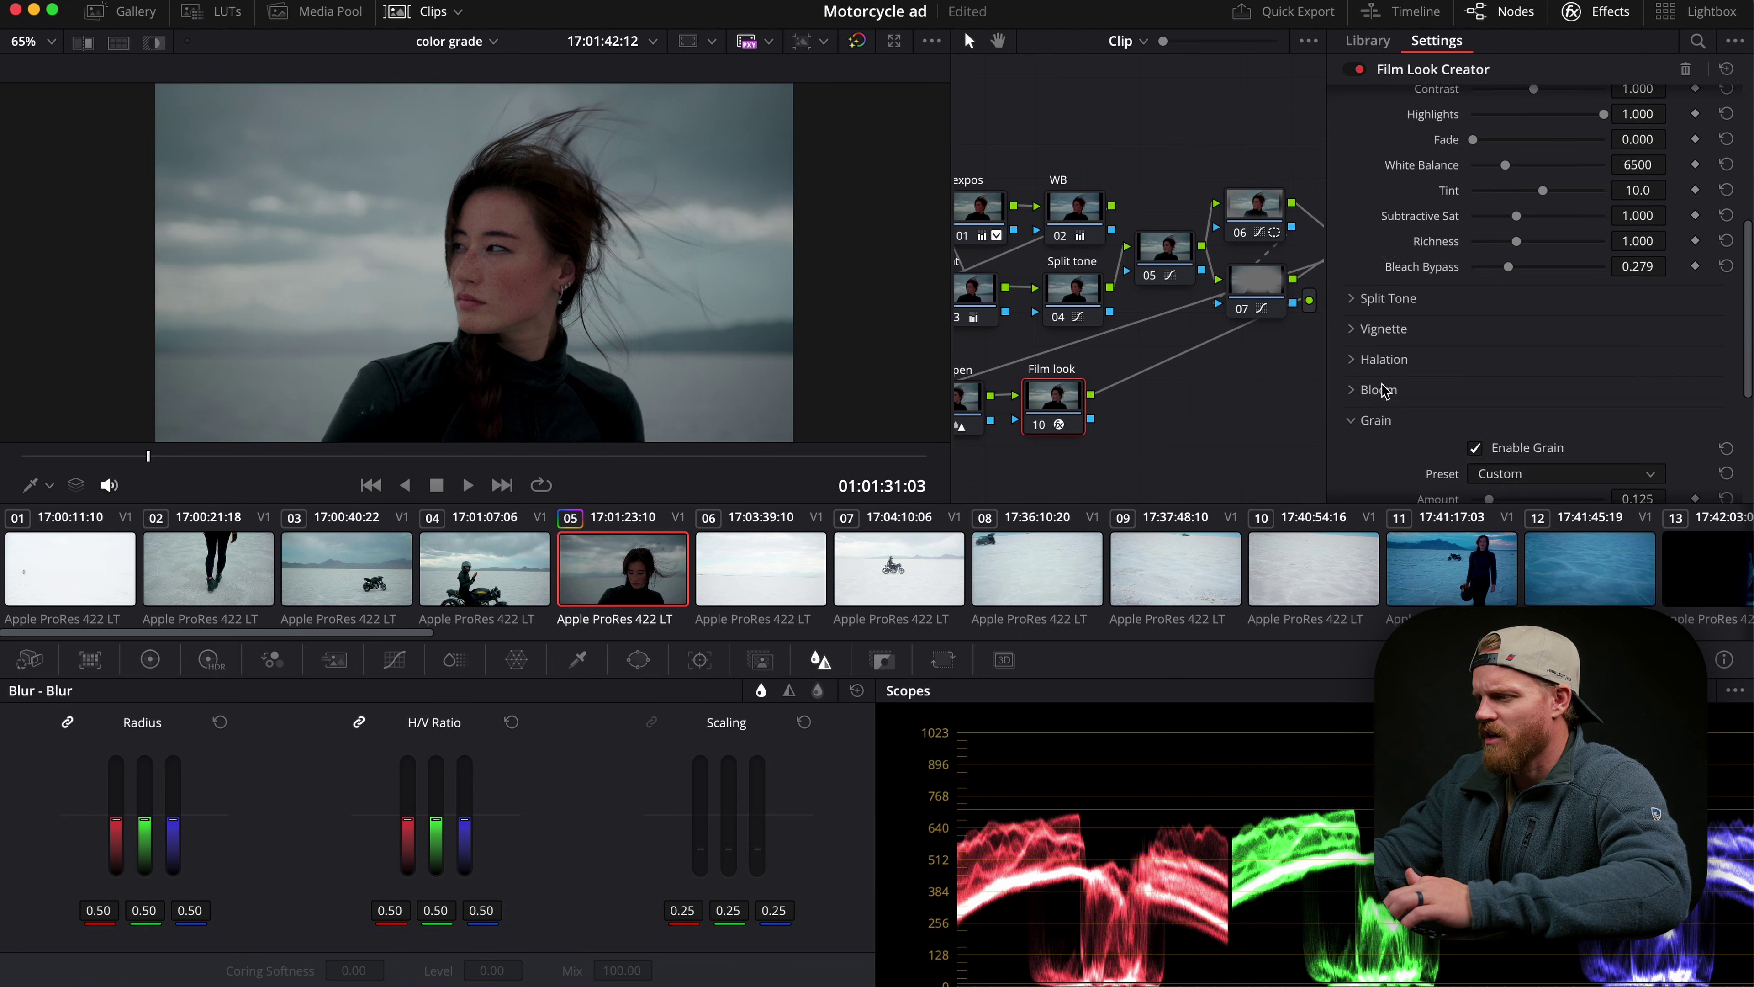
click(1357, 243)
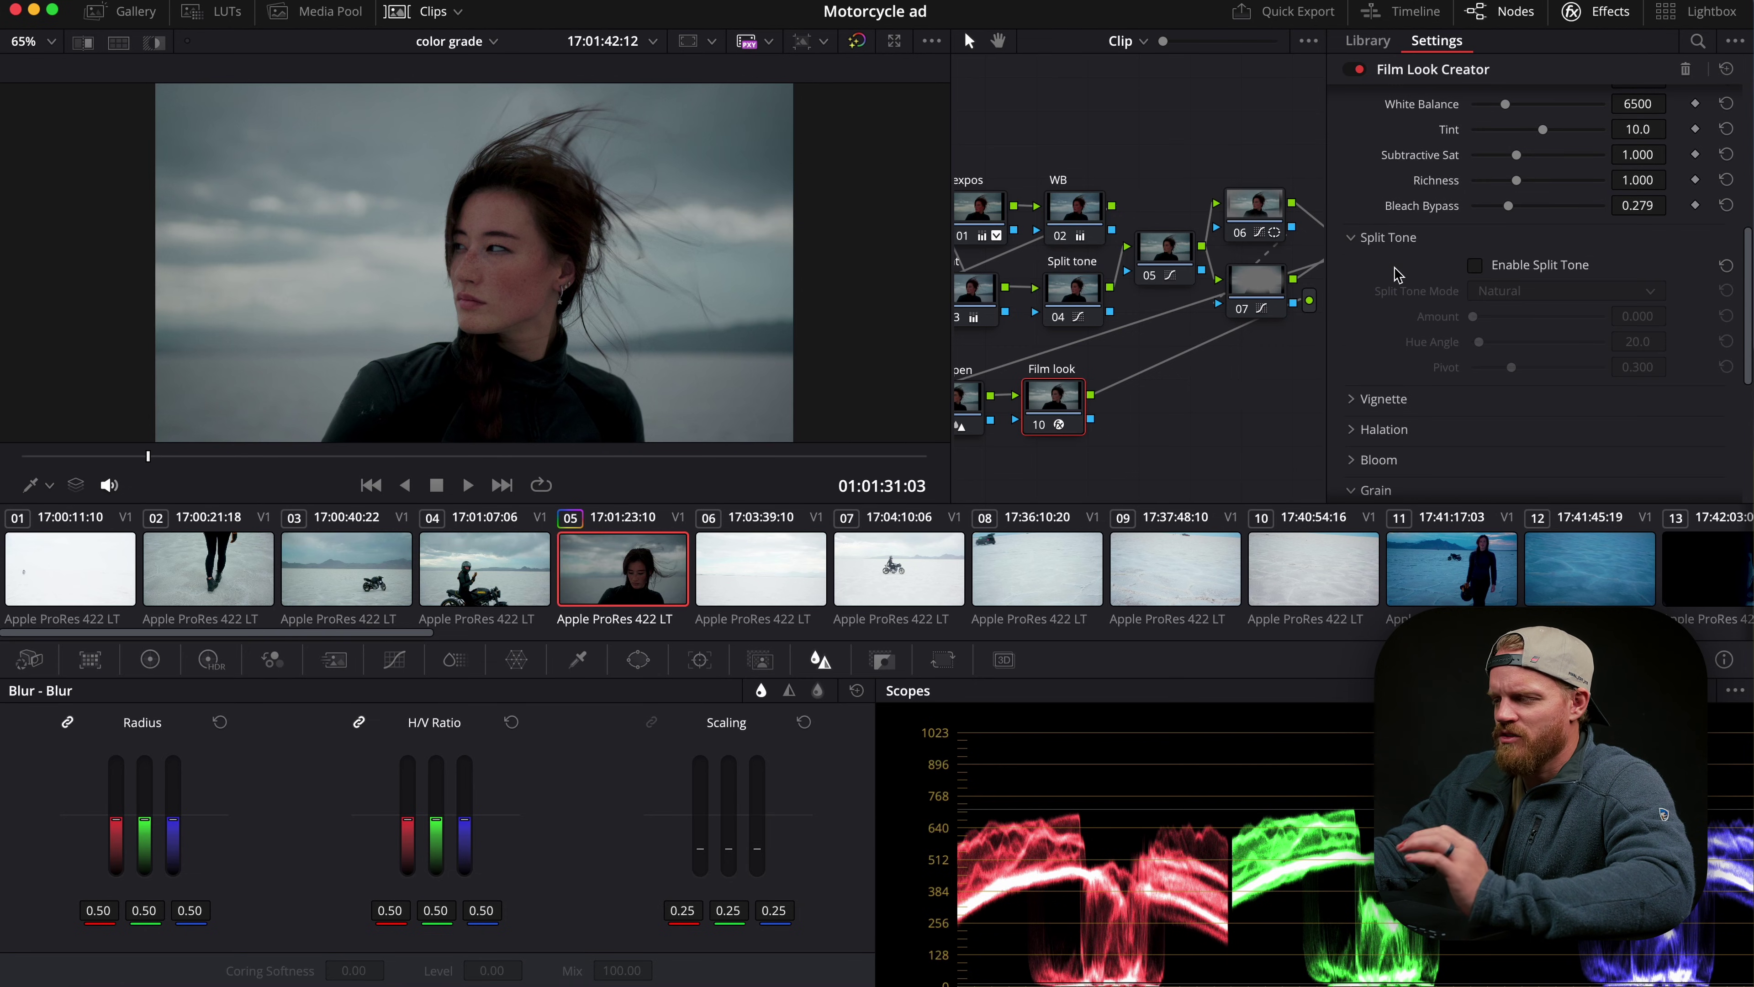
scroll(1461, 276, up, 1)
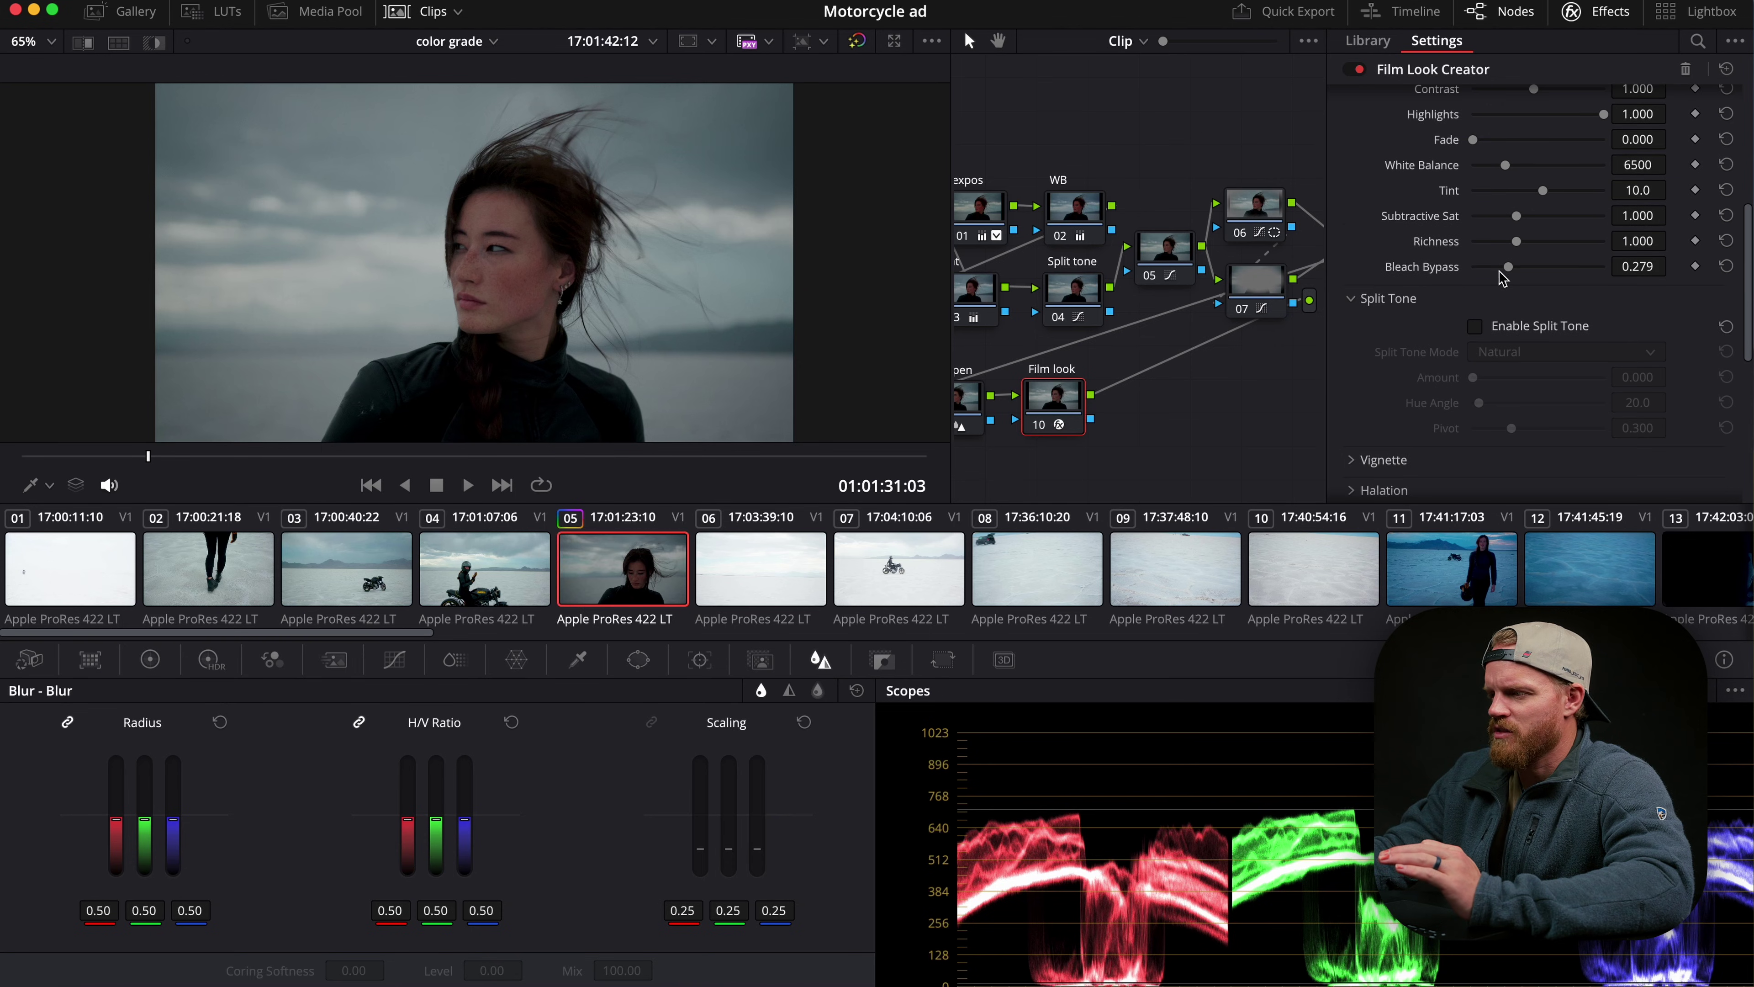
click(1510, 275)
drag(1511, 279, 1514, 278)
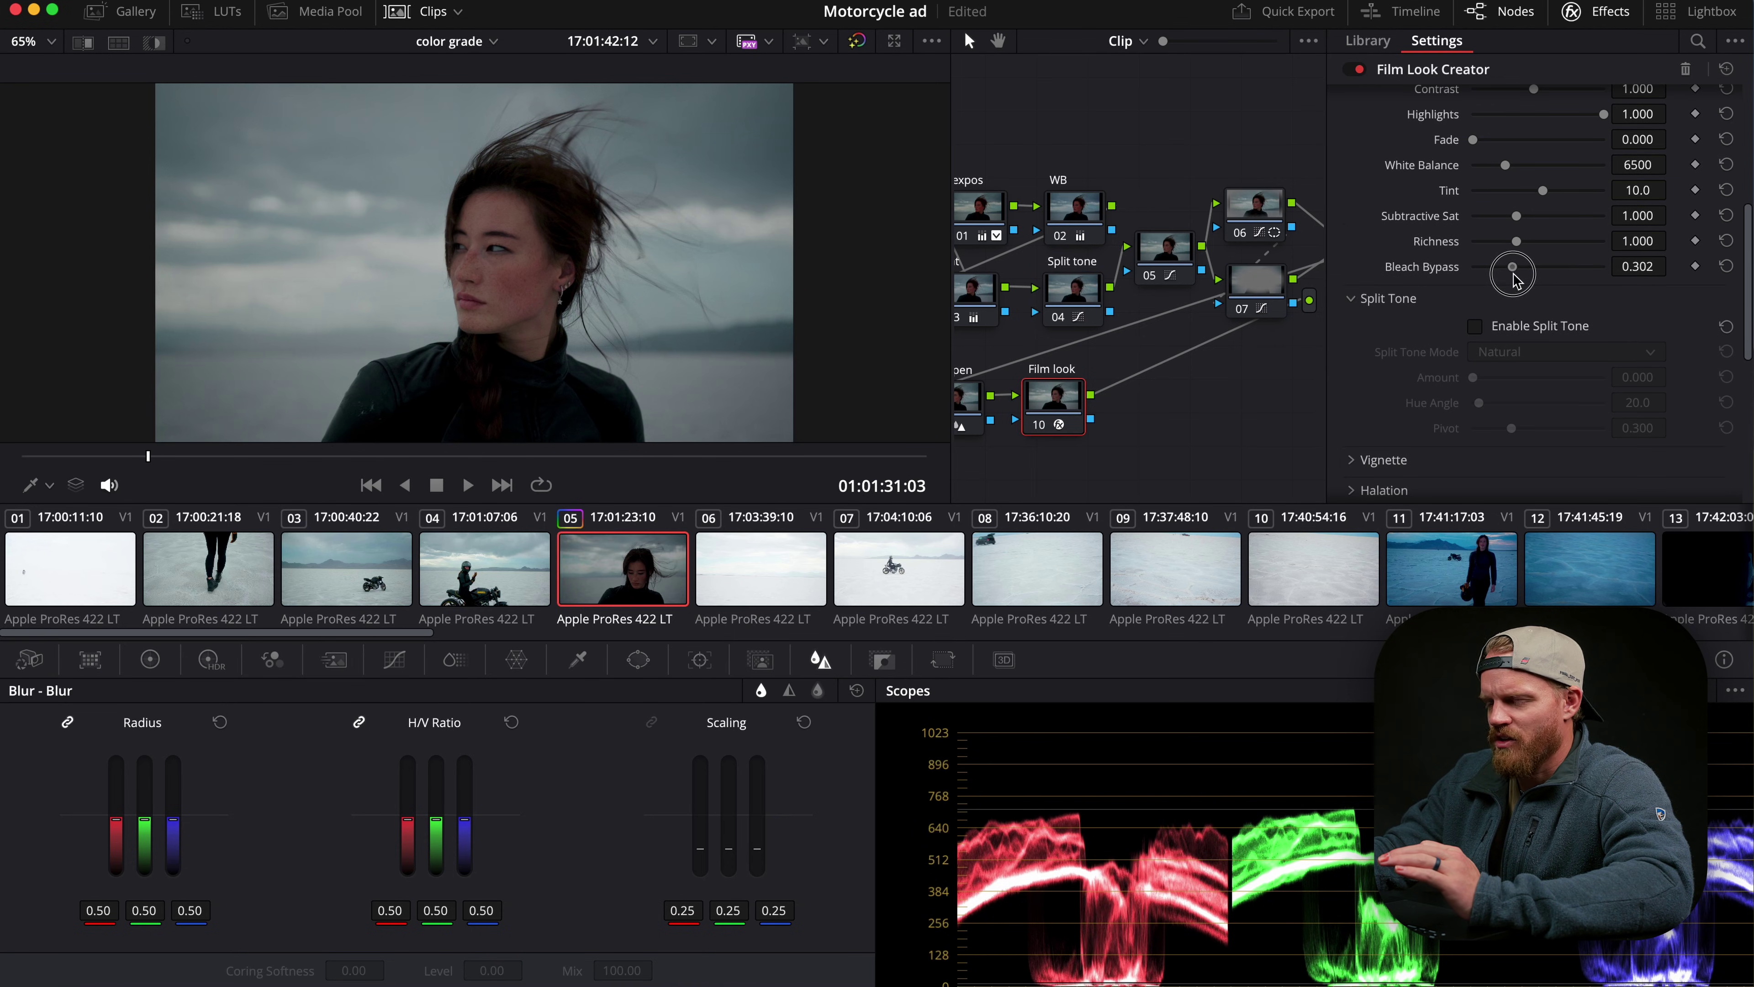
Enable Strong split toning with pivot 1.000 and amount 0.058, and set Bleach Bypass to 0.084.
click(1474, 327)
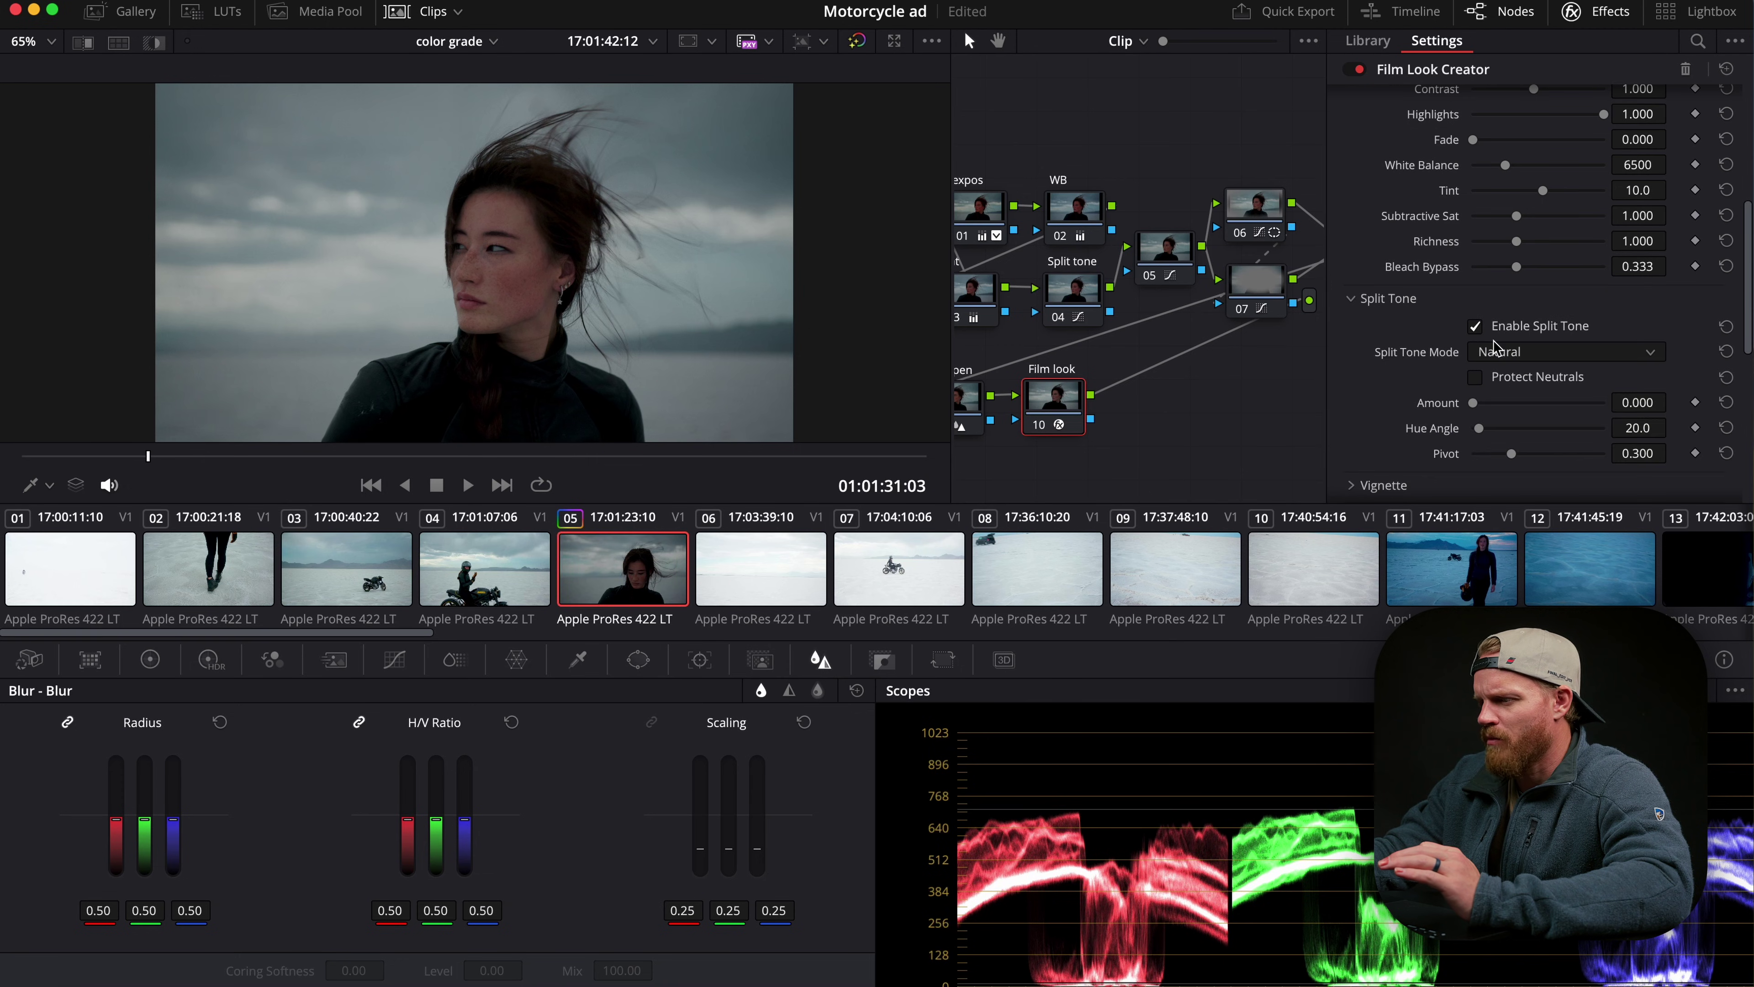
drag(1526, 352, 1642, 388)
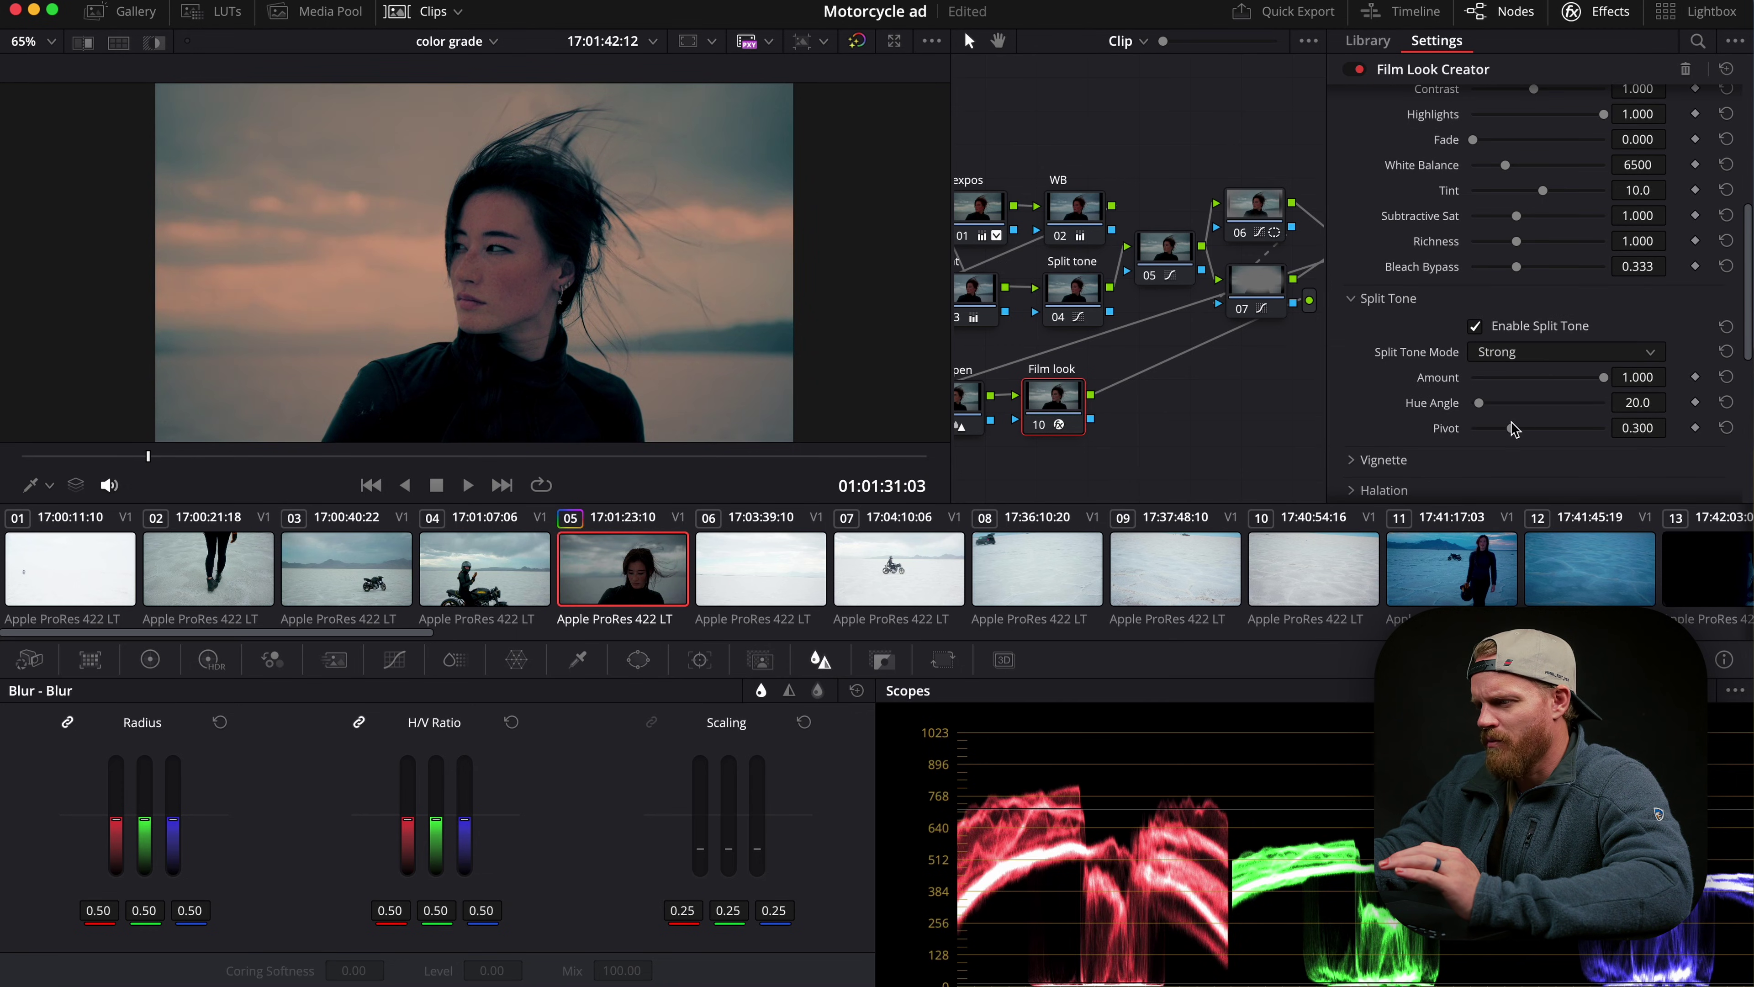
drag(1512, 428, 1393, 393)
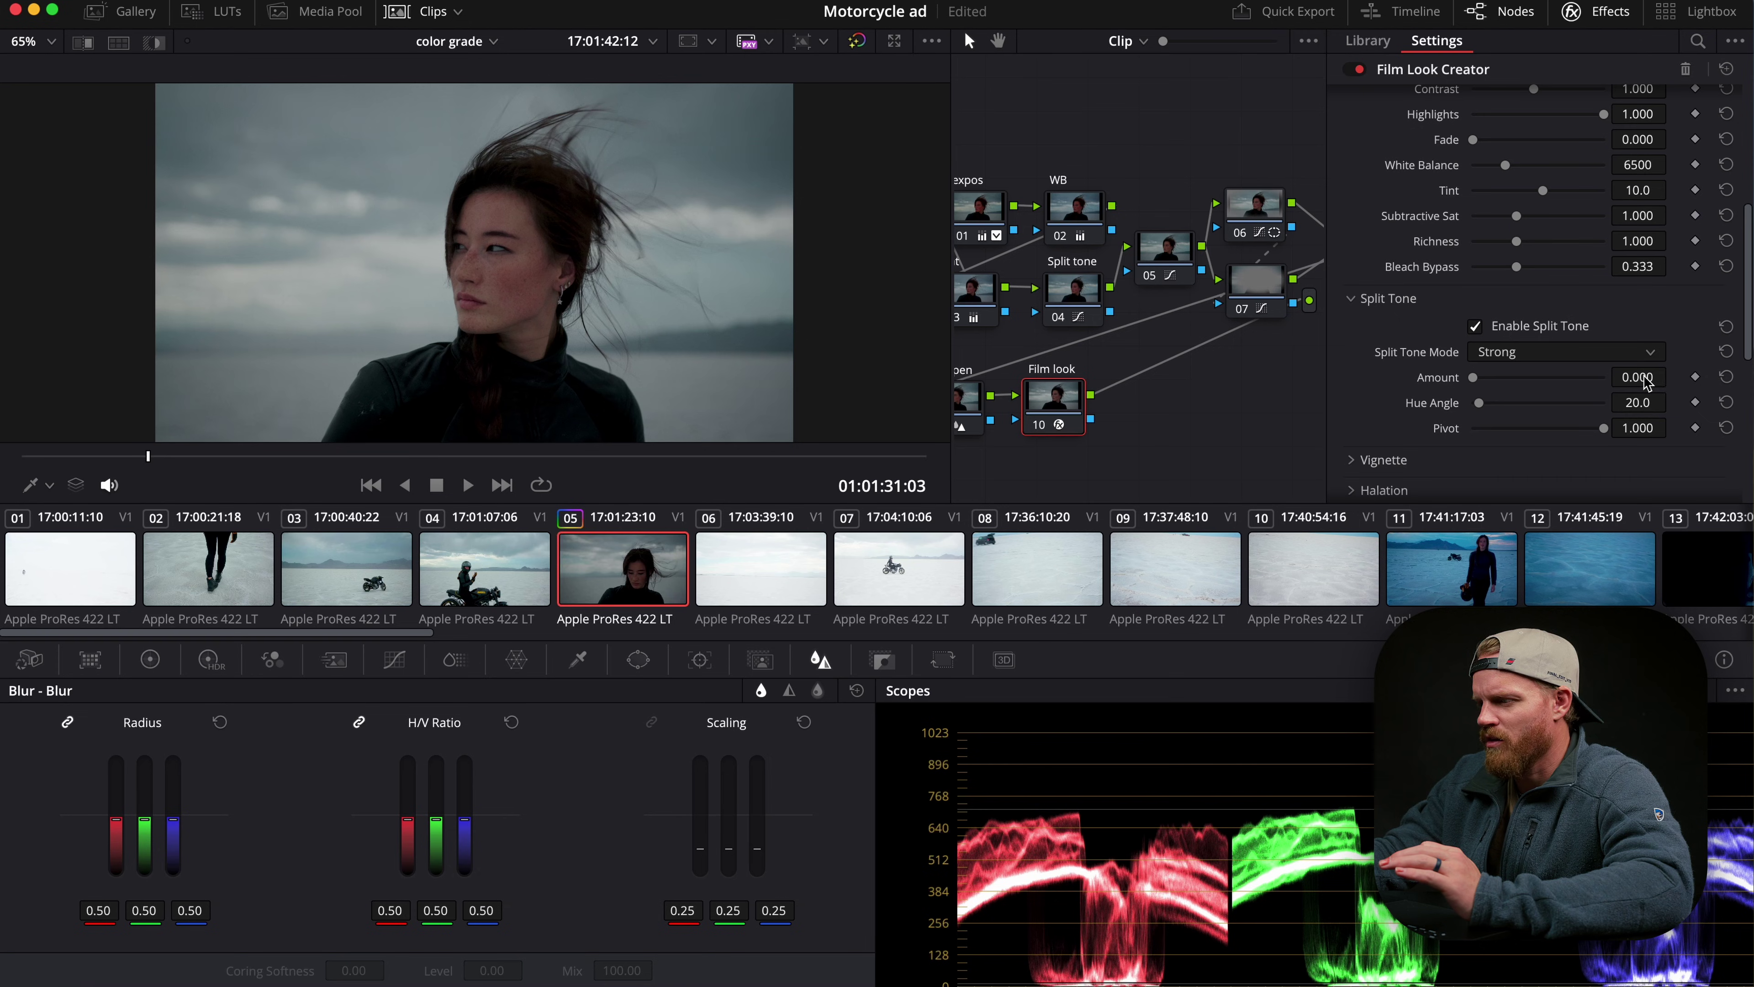
drag(1639, 376, 1642, 382)
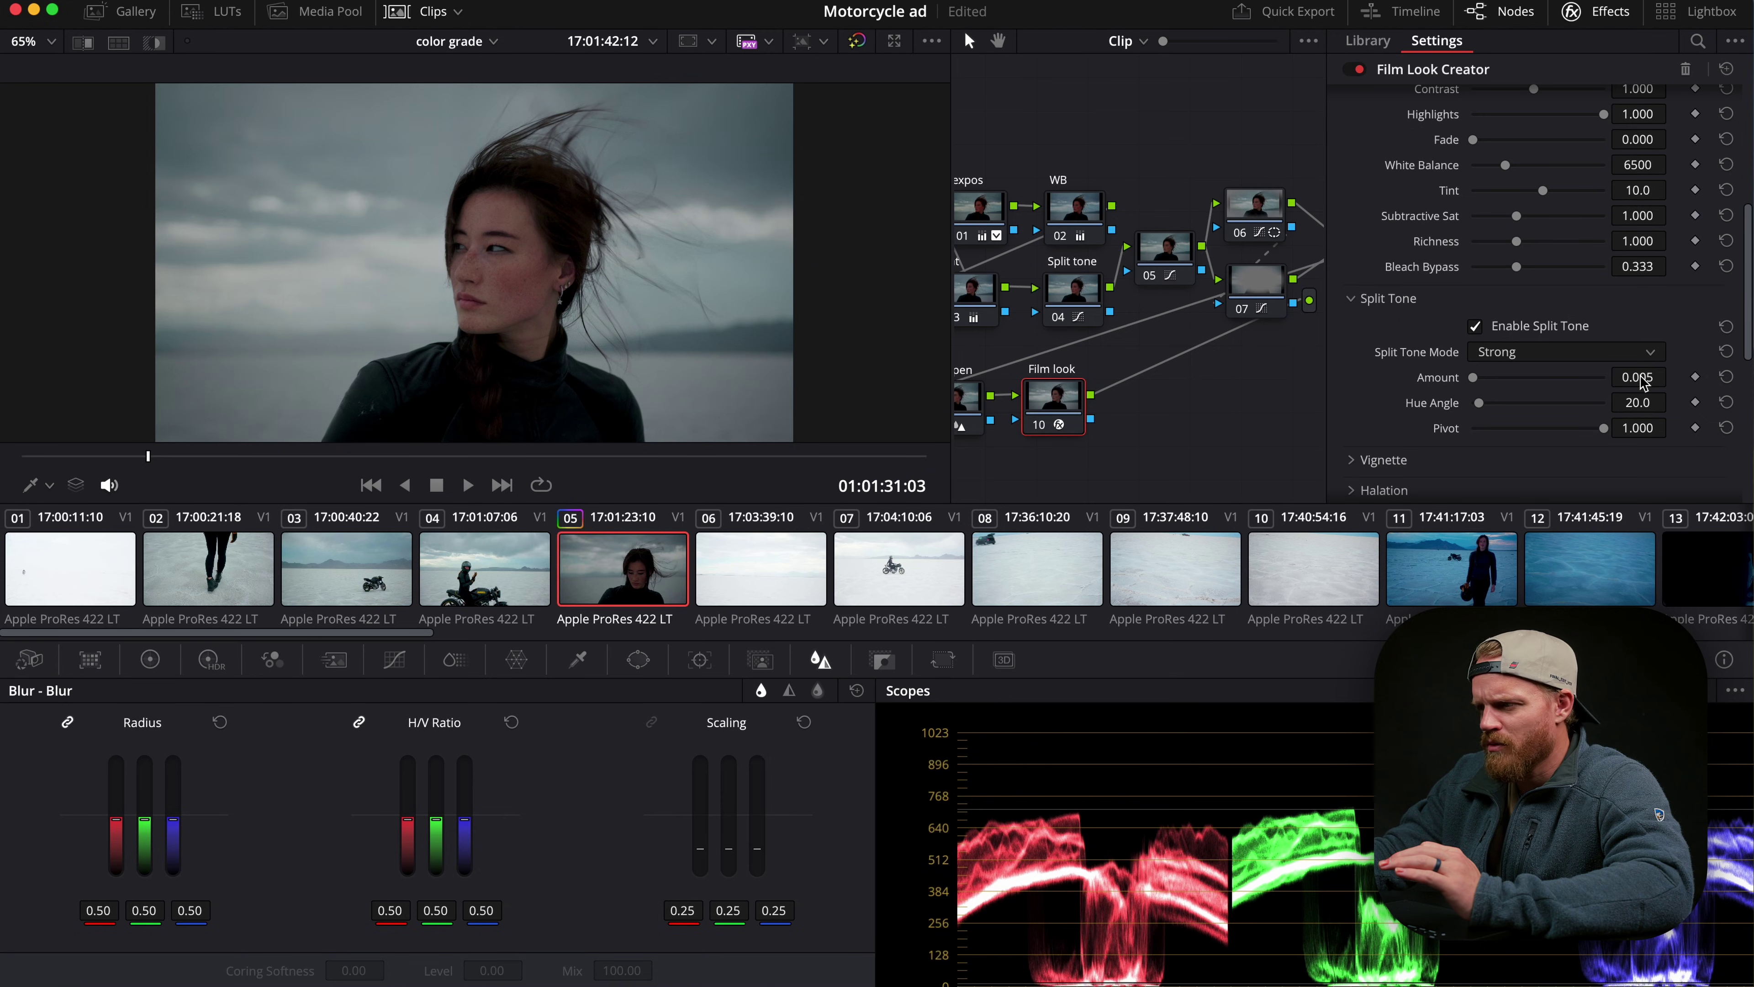
drag(1519, 276, 1460, 269)
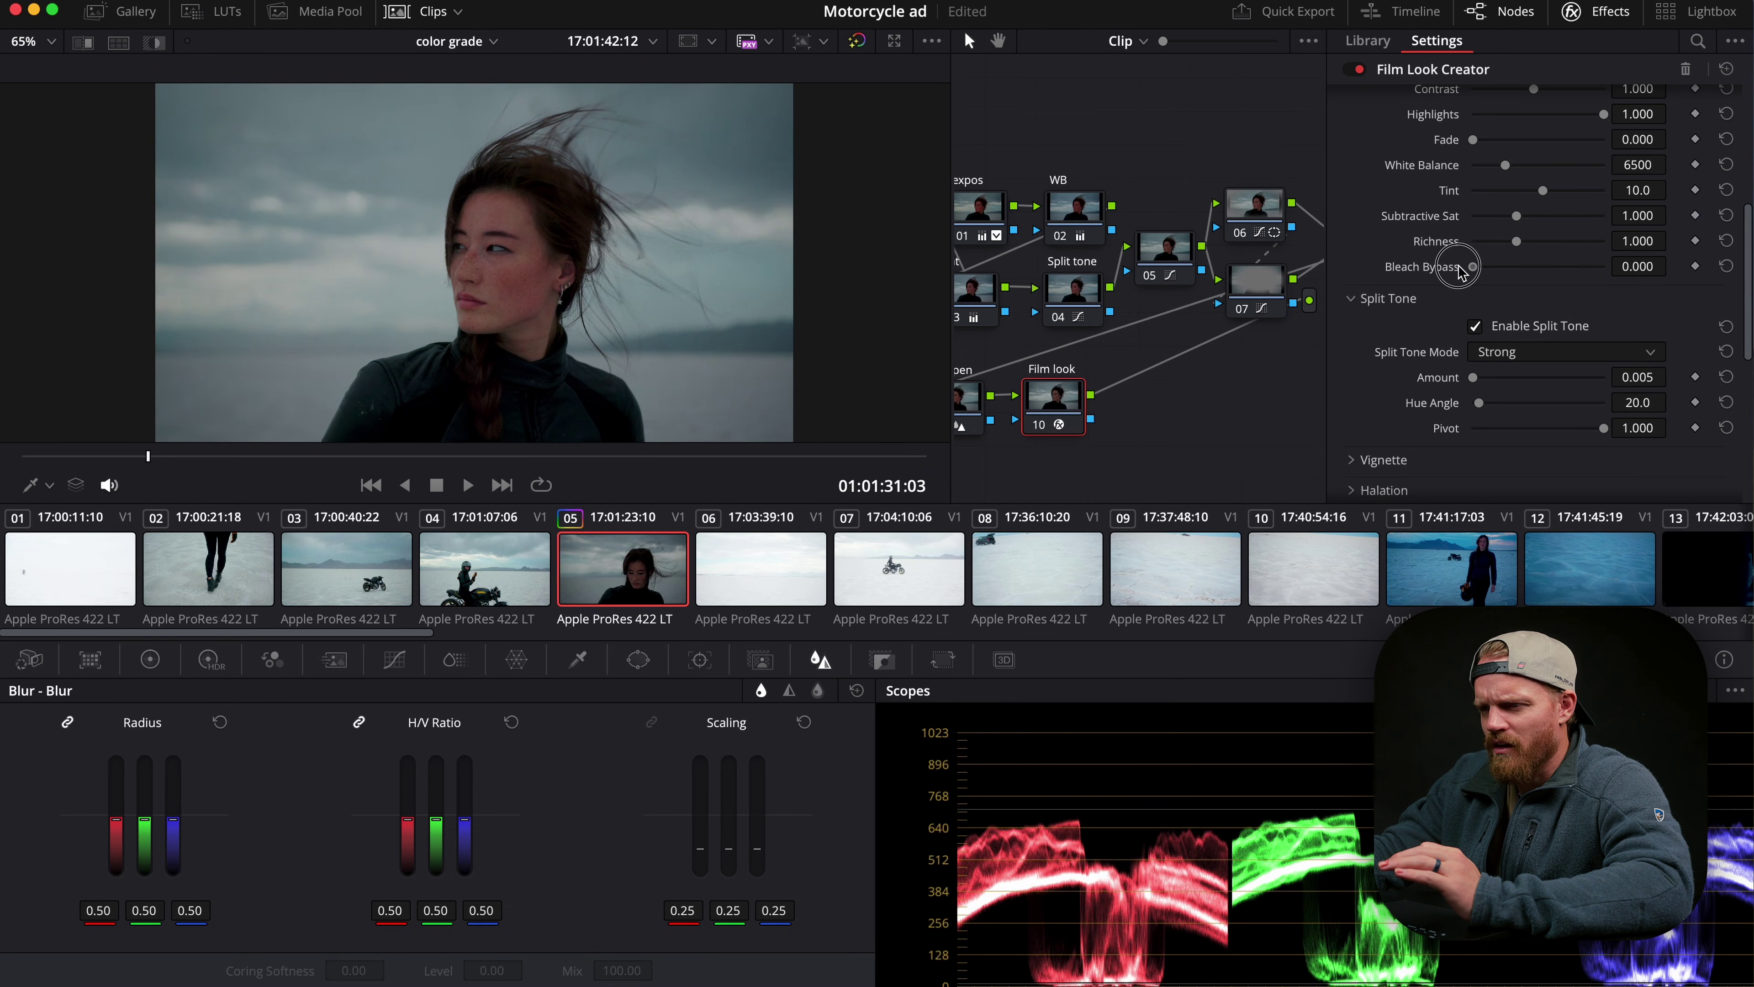
drag(1639, 377, 1695, 382)
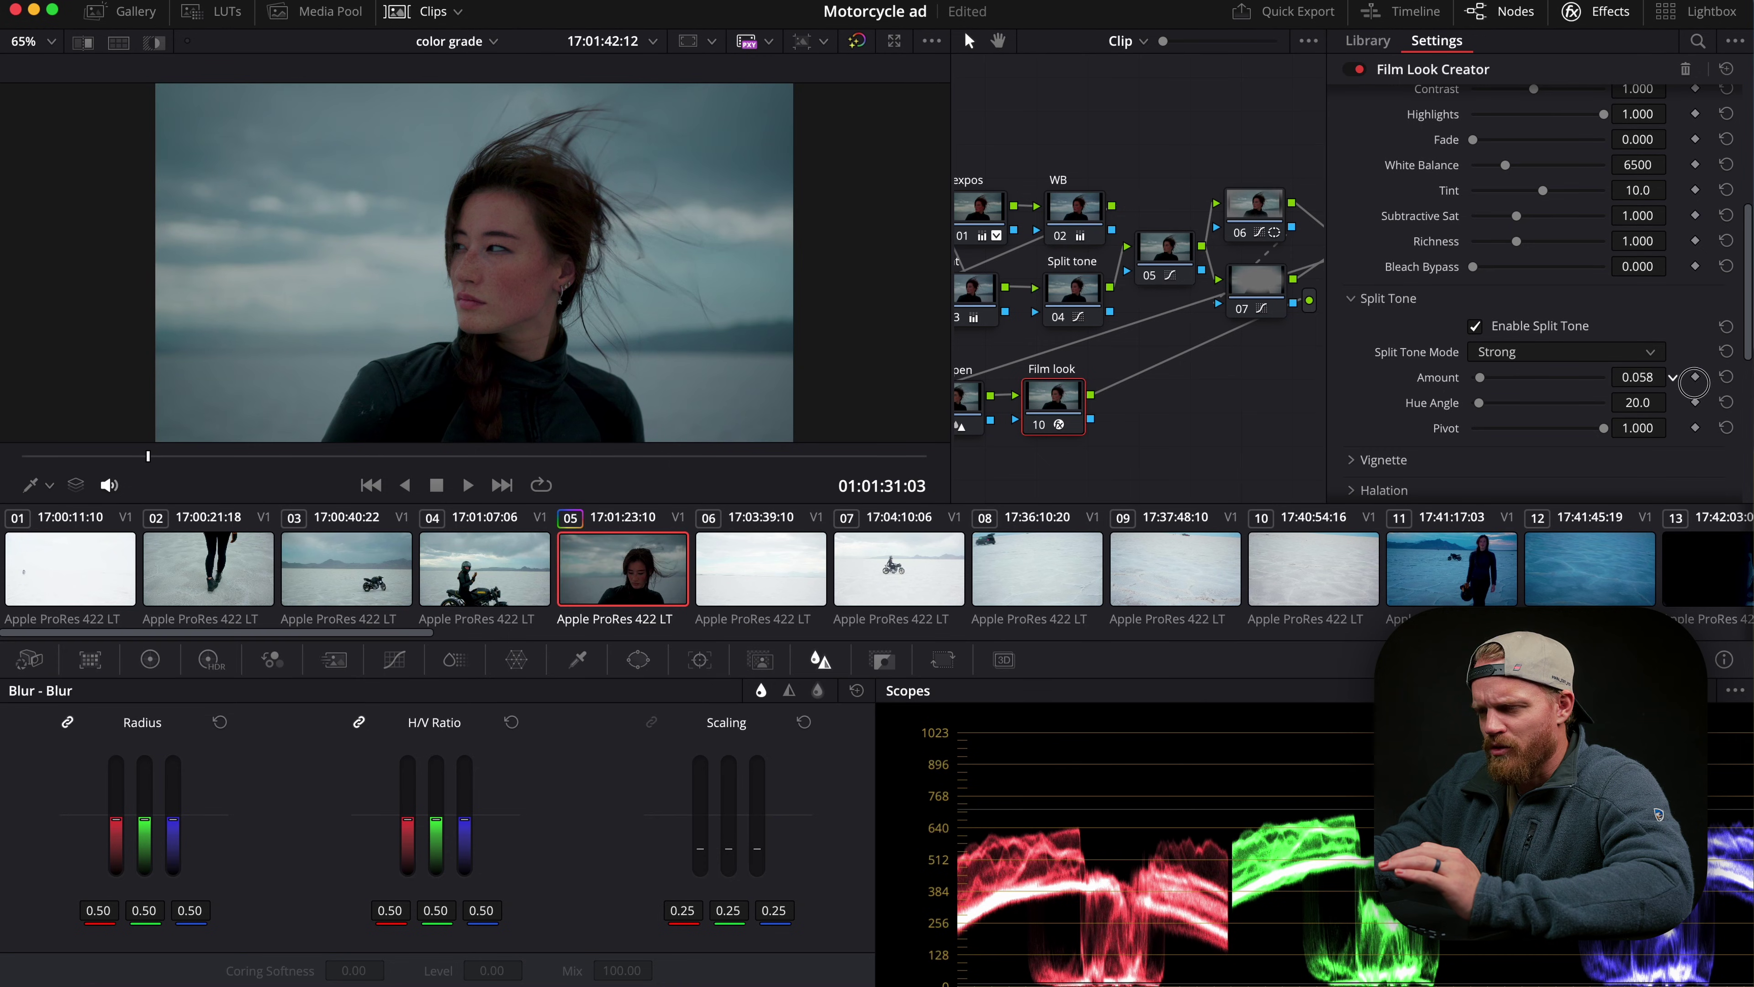
drag(1670, 270, 1720, 268)
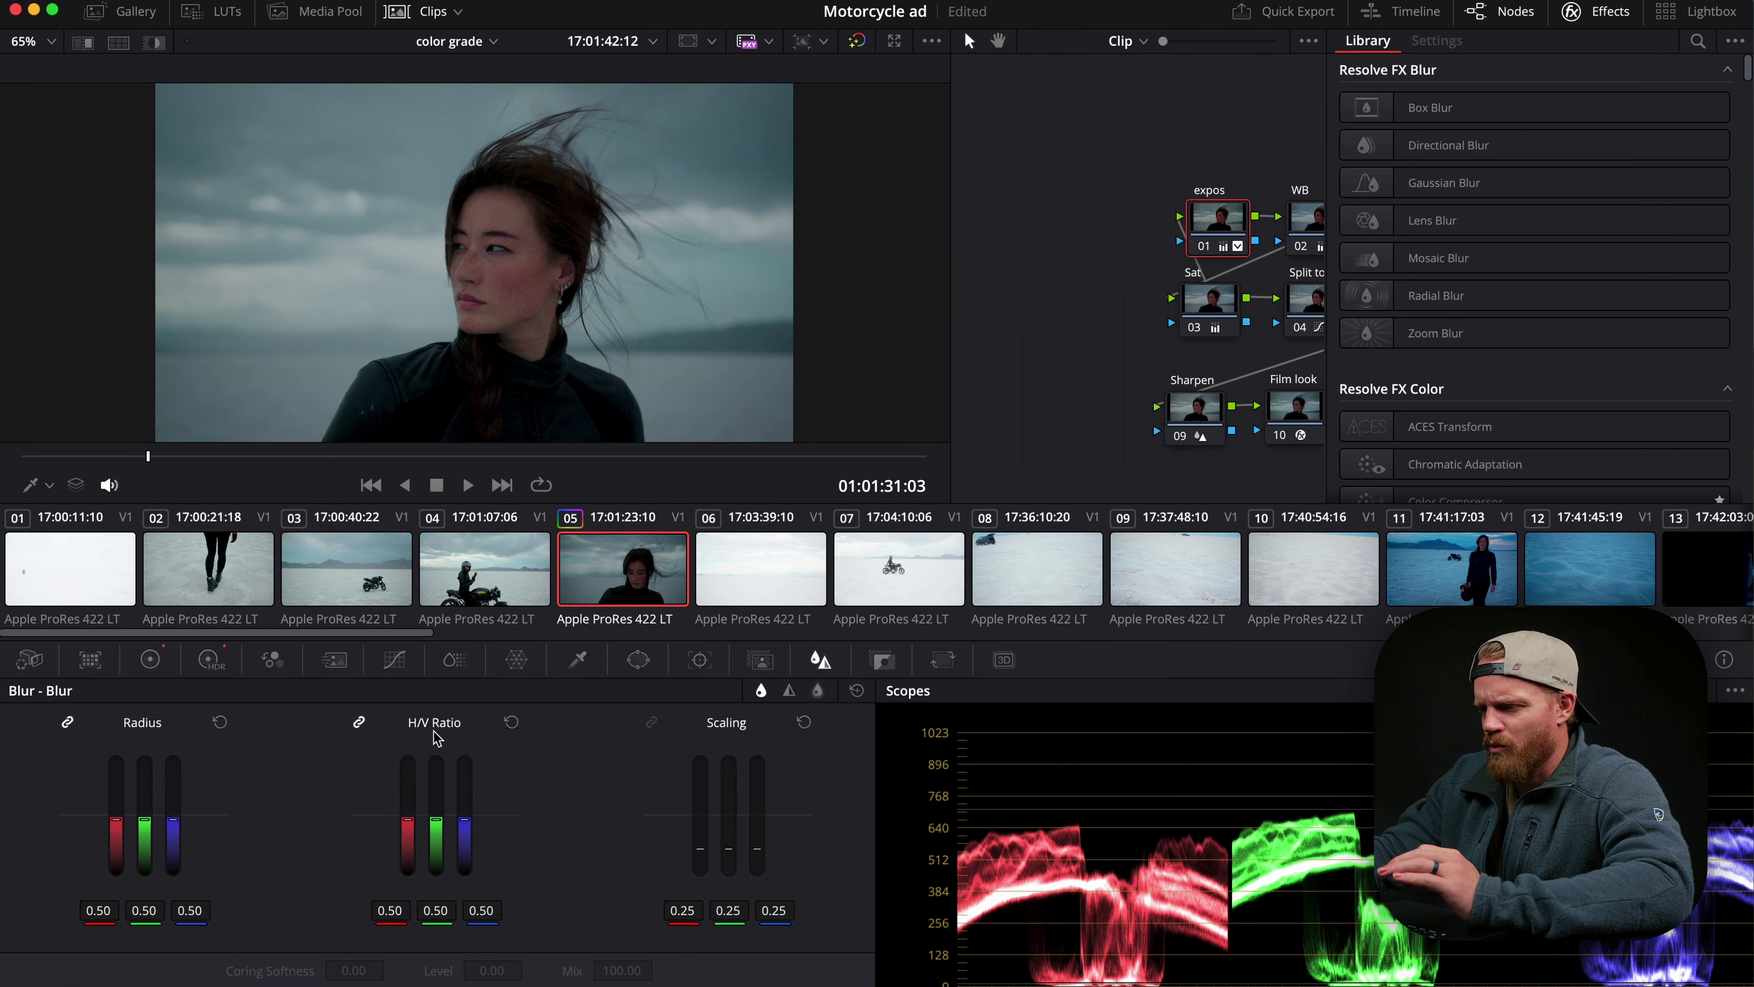
Set the close-up's master gamma to -0.05 and gain to 0.98.
click(170, 667)
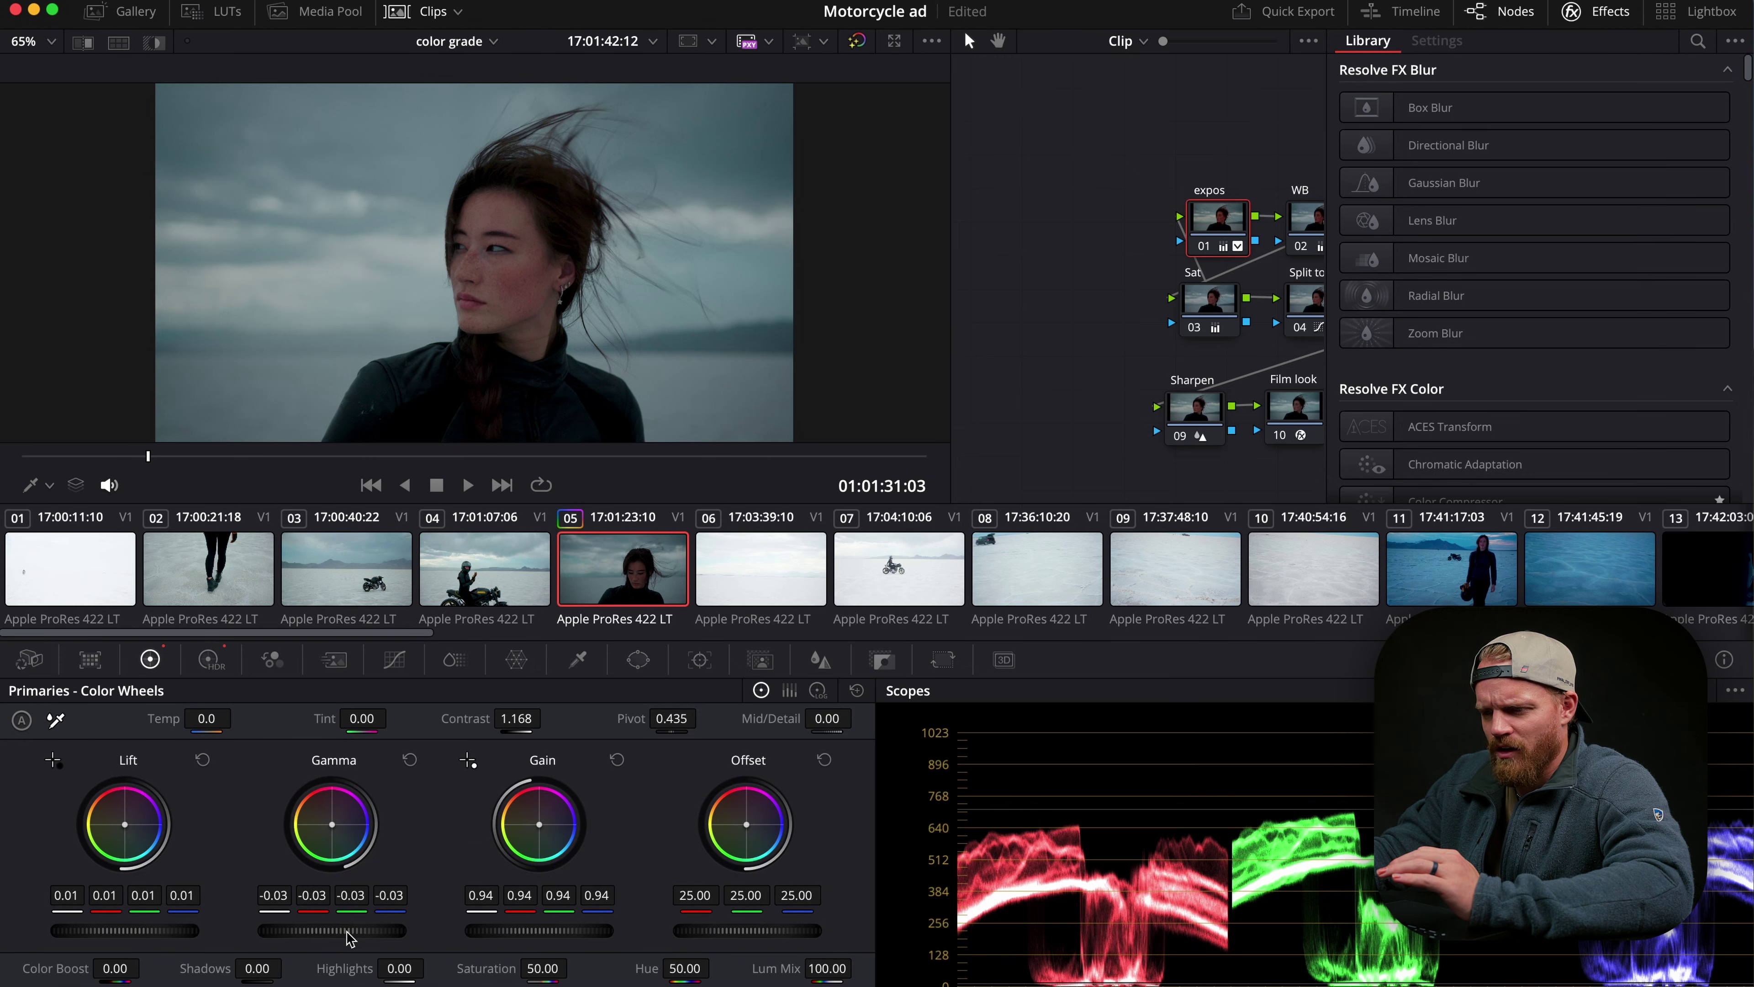
drag(350, 937, 268, 924)
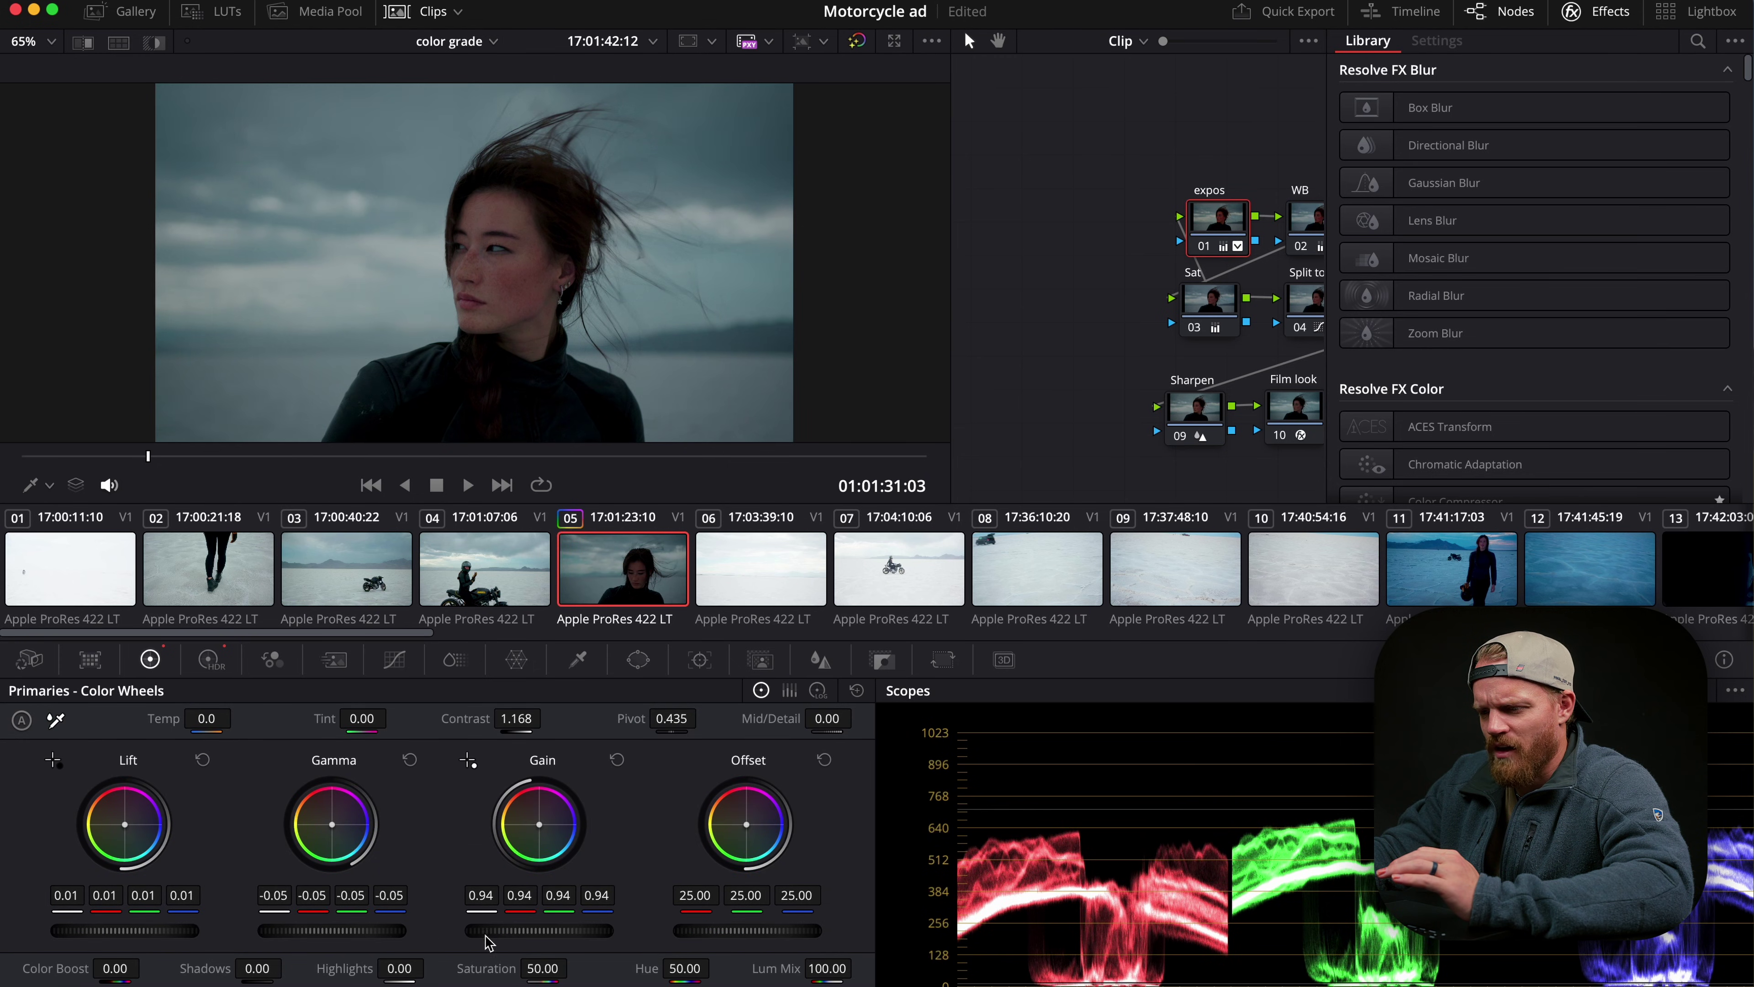
drag(526, 929, 608, 929)
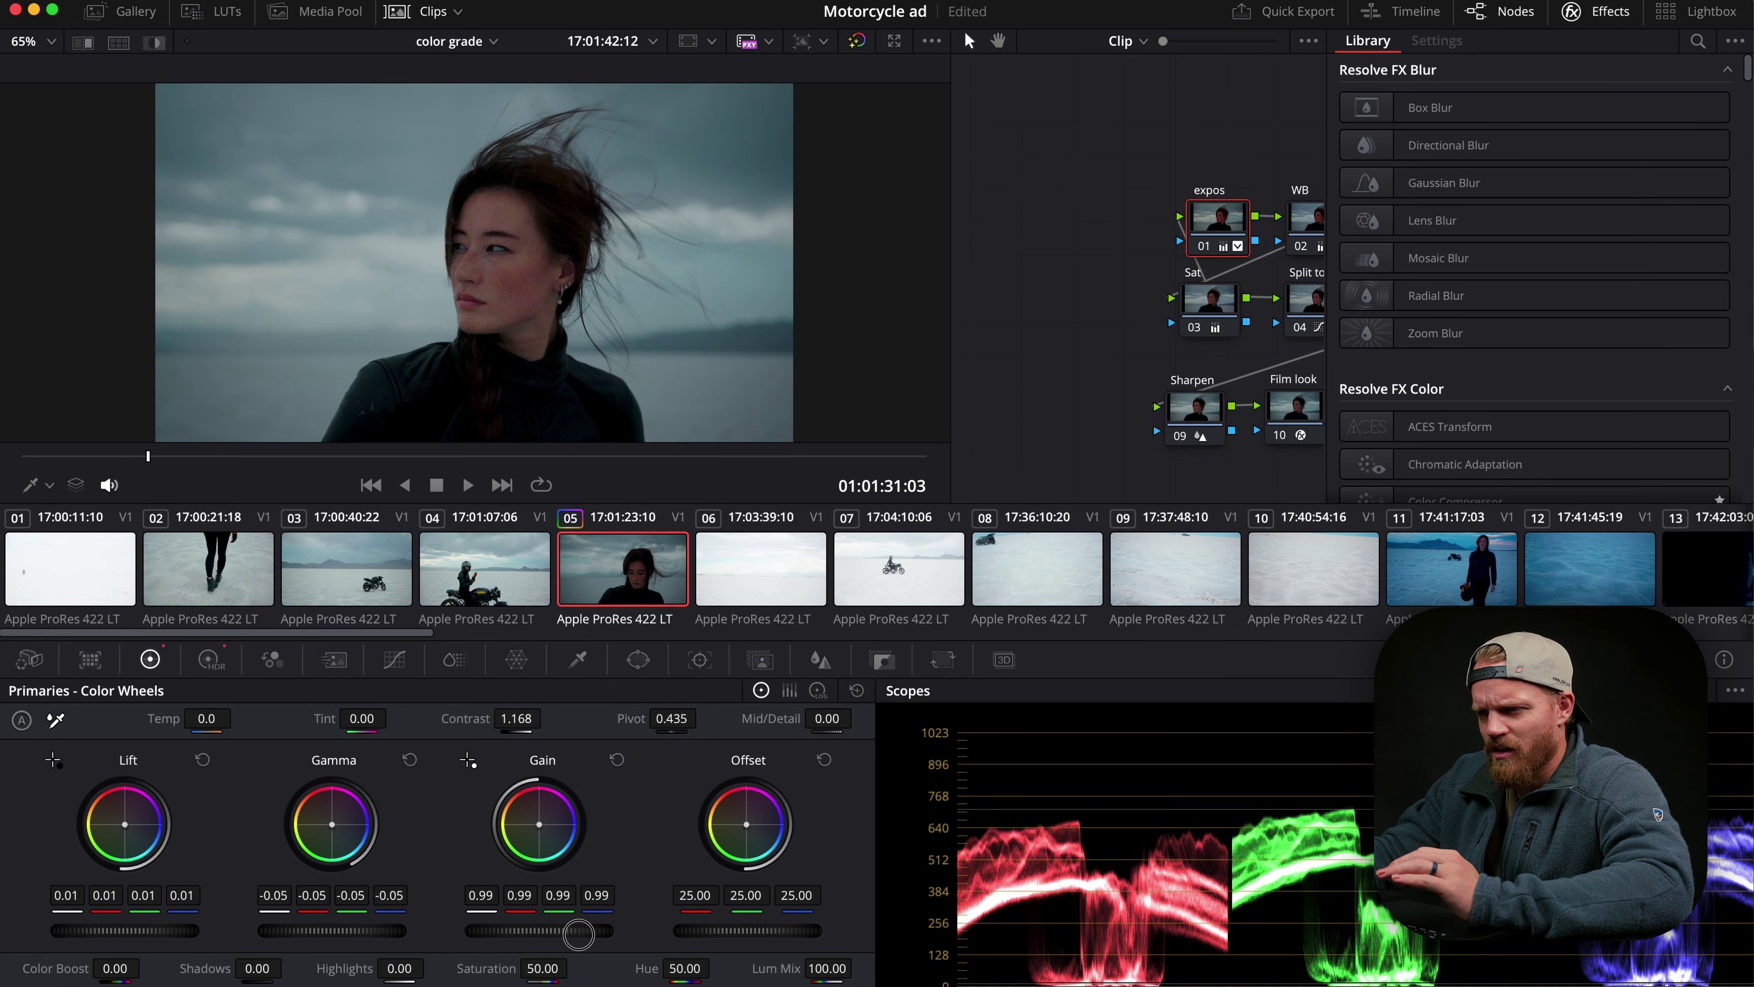
click(1598, 11)
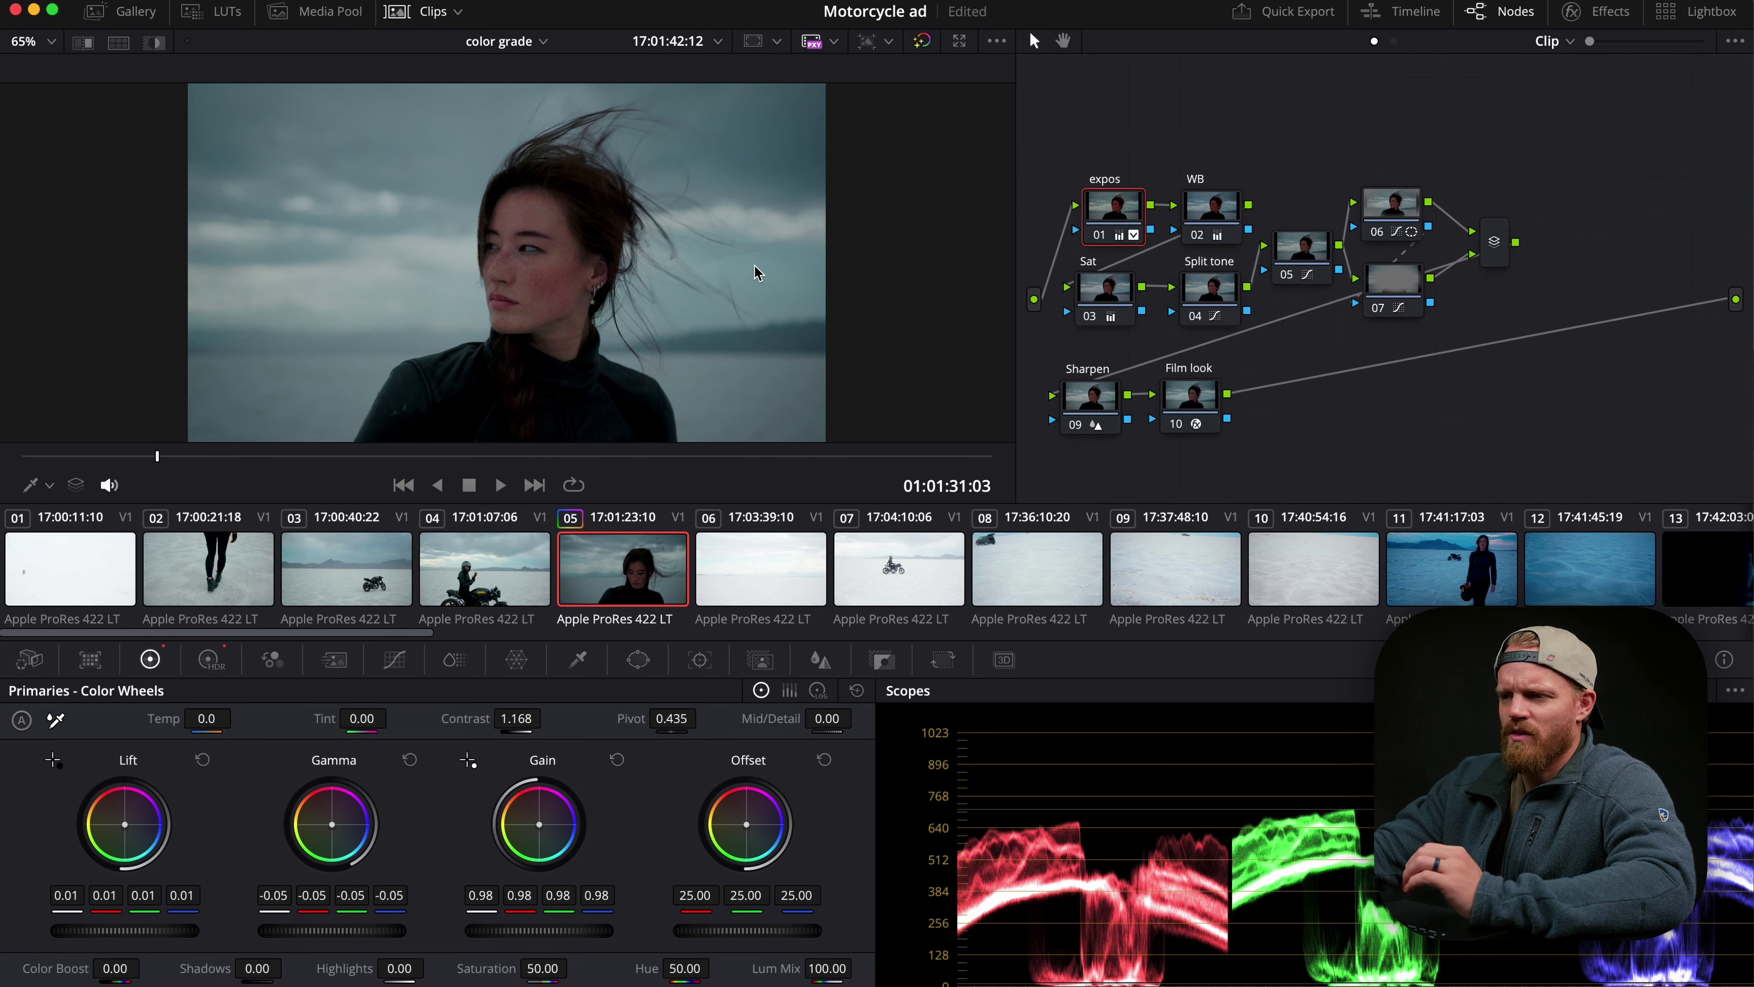
Toggle the grade off and on to compare, leaving it on.
click(922, 42)
click(923, 42)
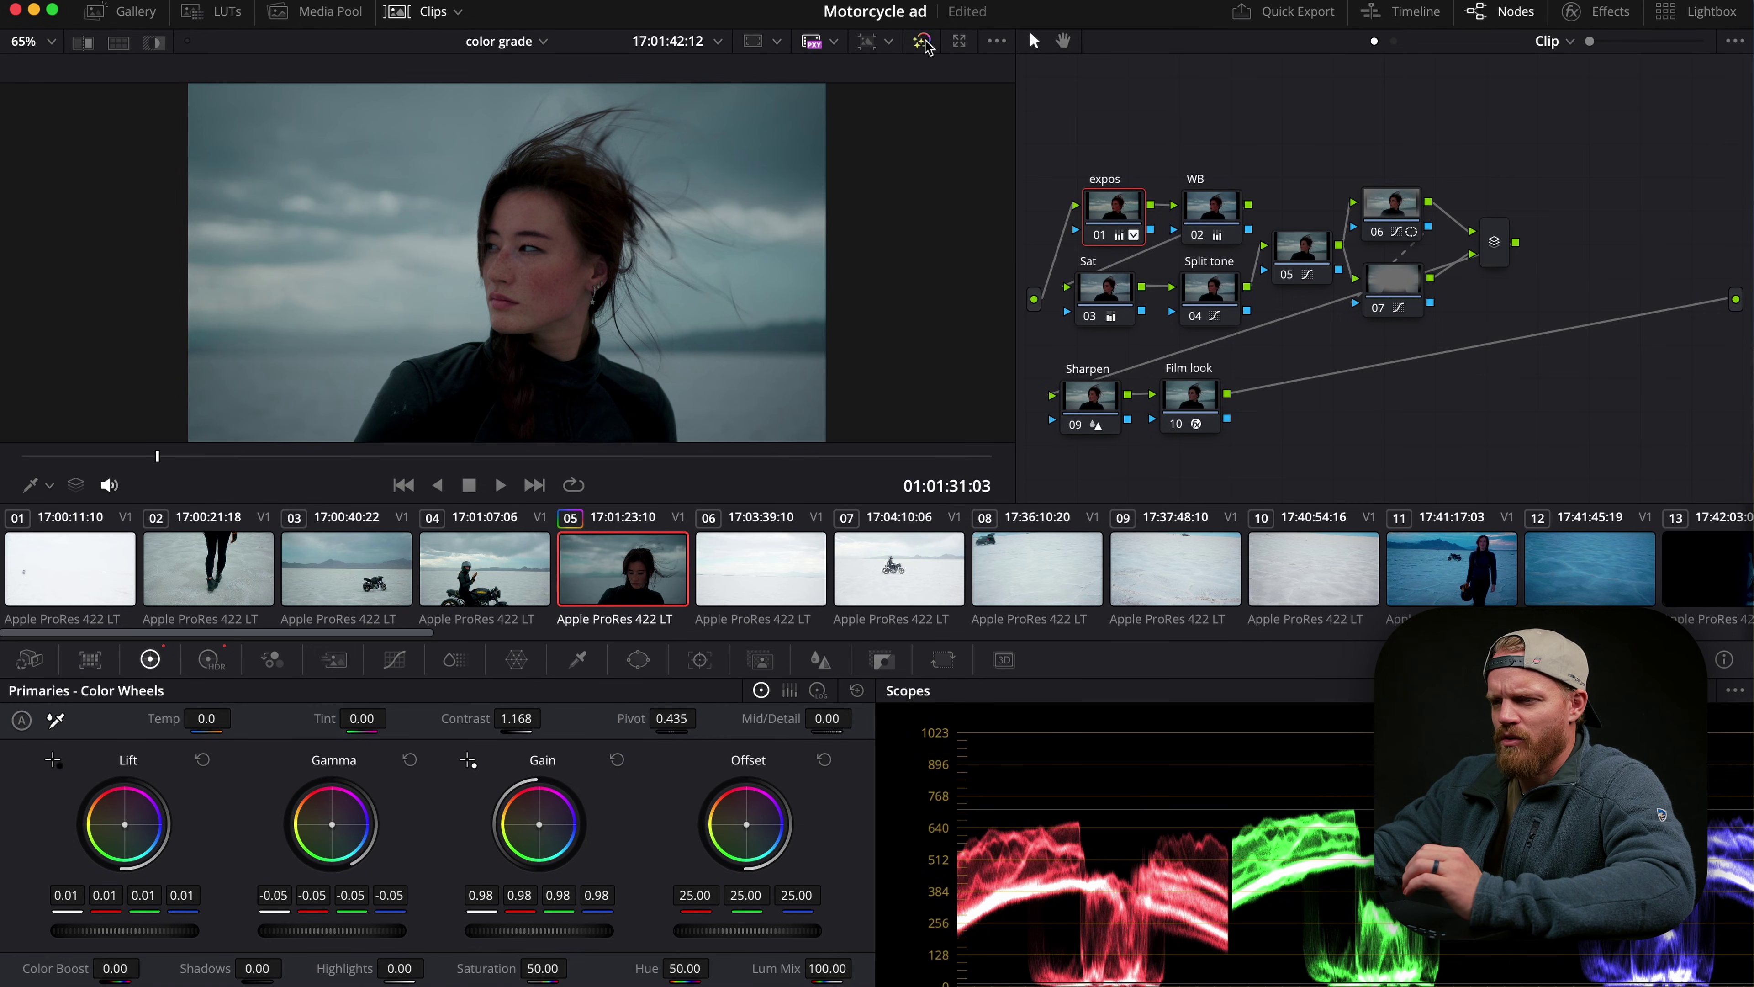
click(922, 42)
click(923, 41)
click(923, 42)
click(923, 41)
click(923, 42)
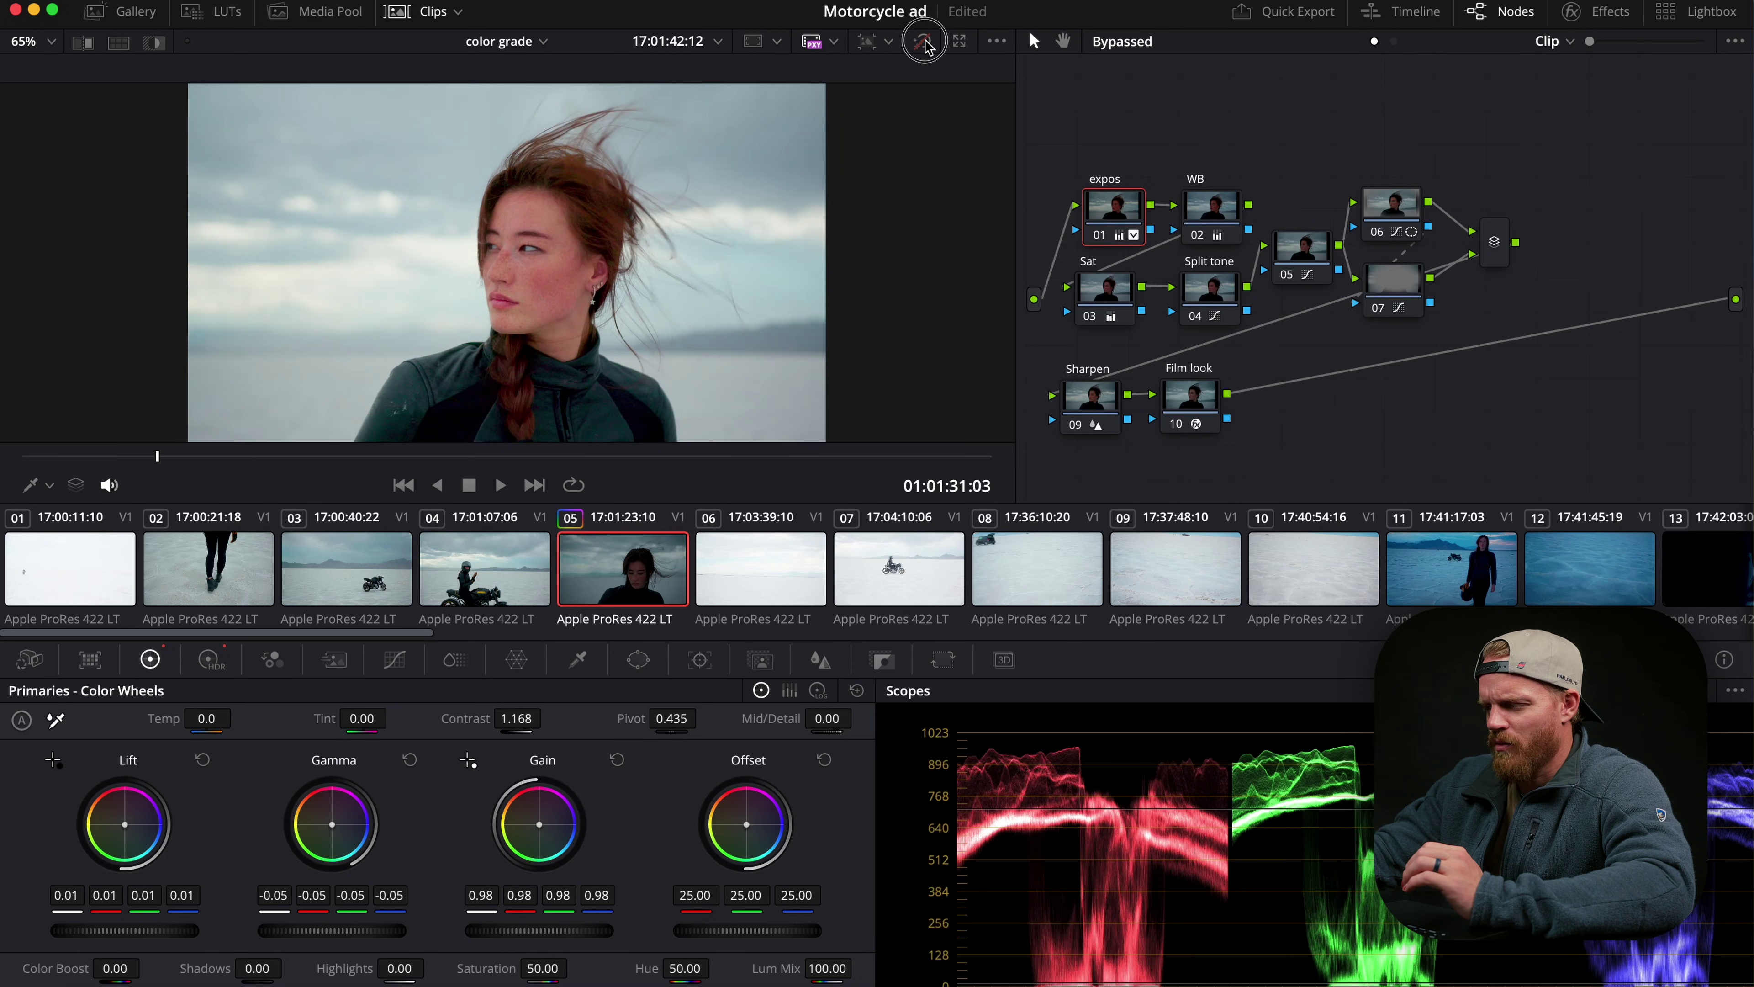
click(923, 42)
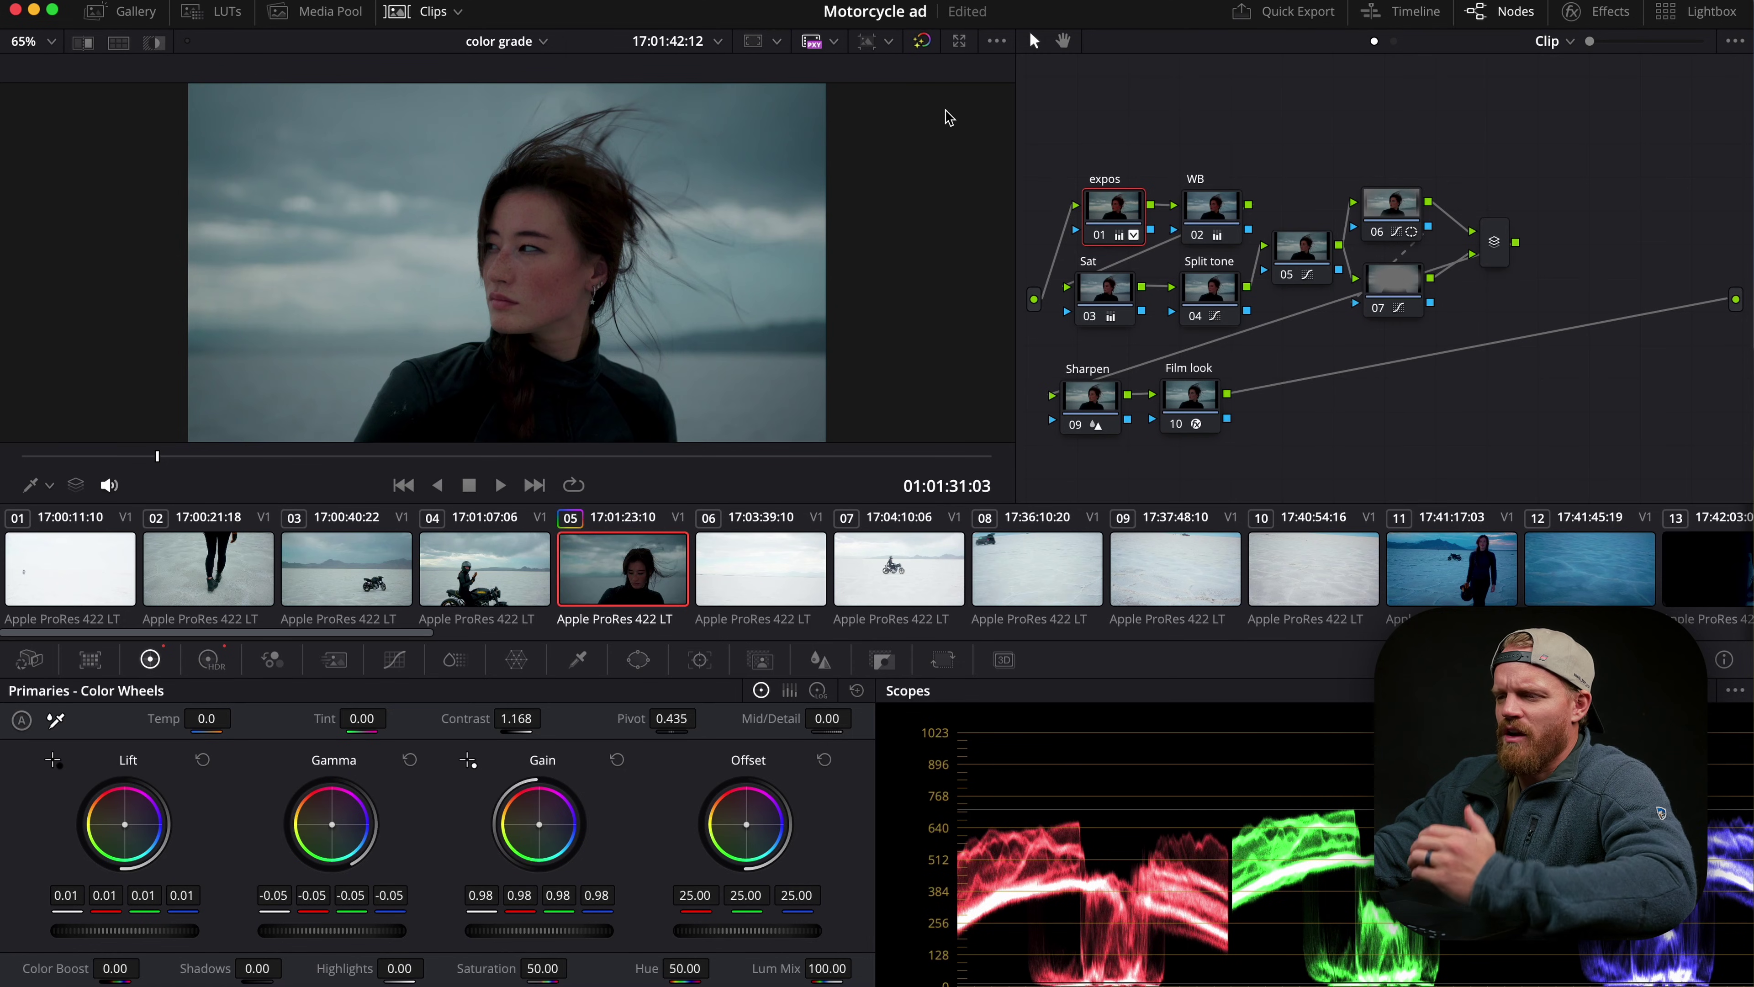
Disable all nodes, then re-enable expos, WB, Sat, Split tone and node 05.
drag(1058, 131, 1609, 443)
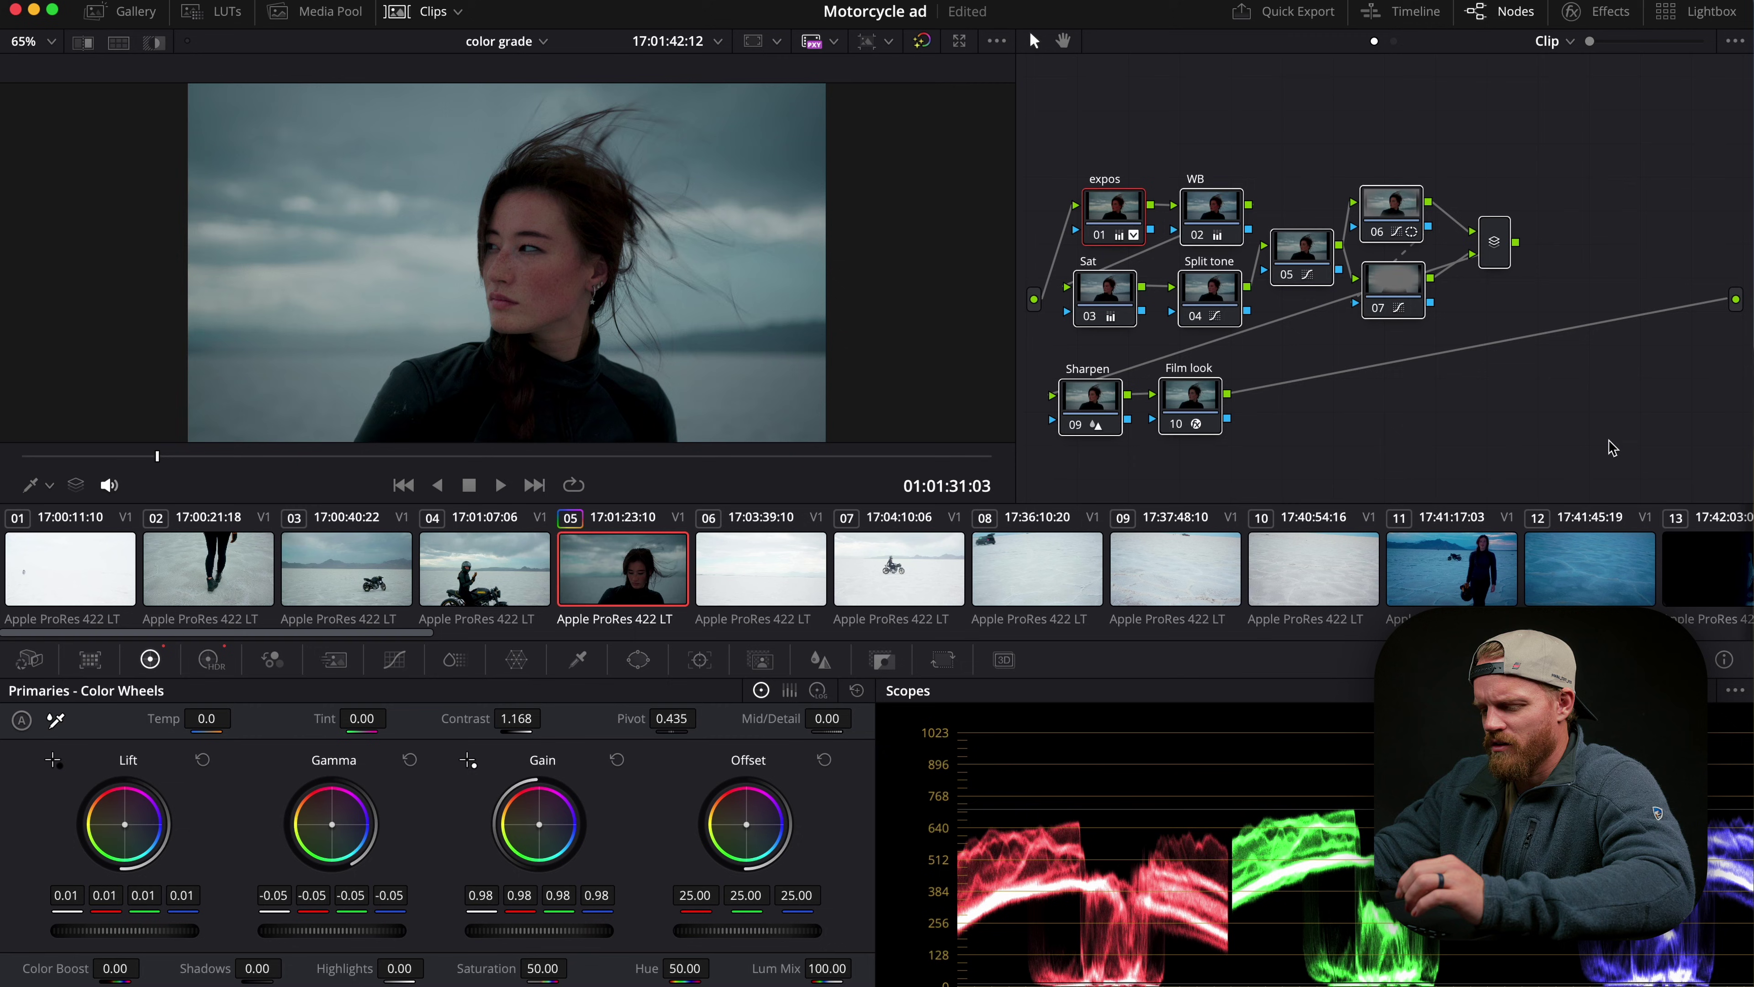
key(ctrl+d)
click(1098, 237)
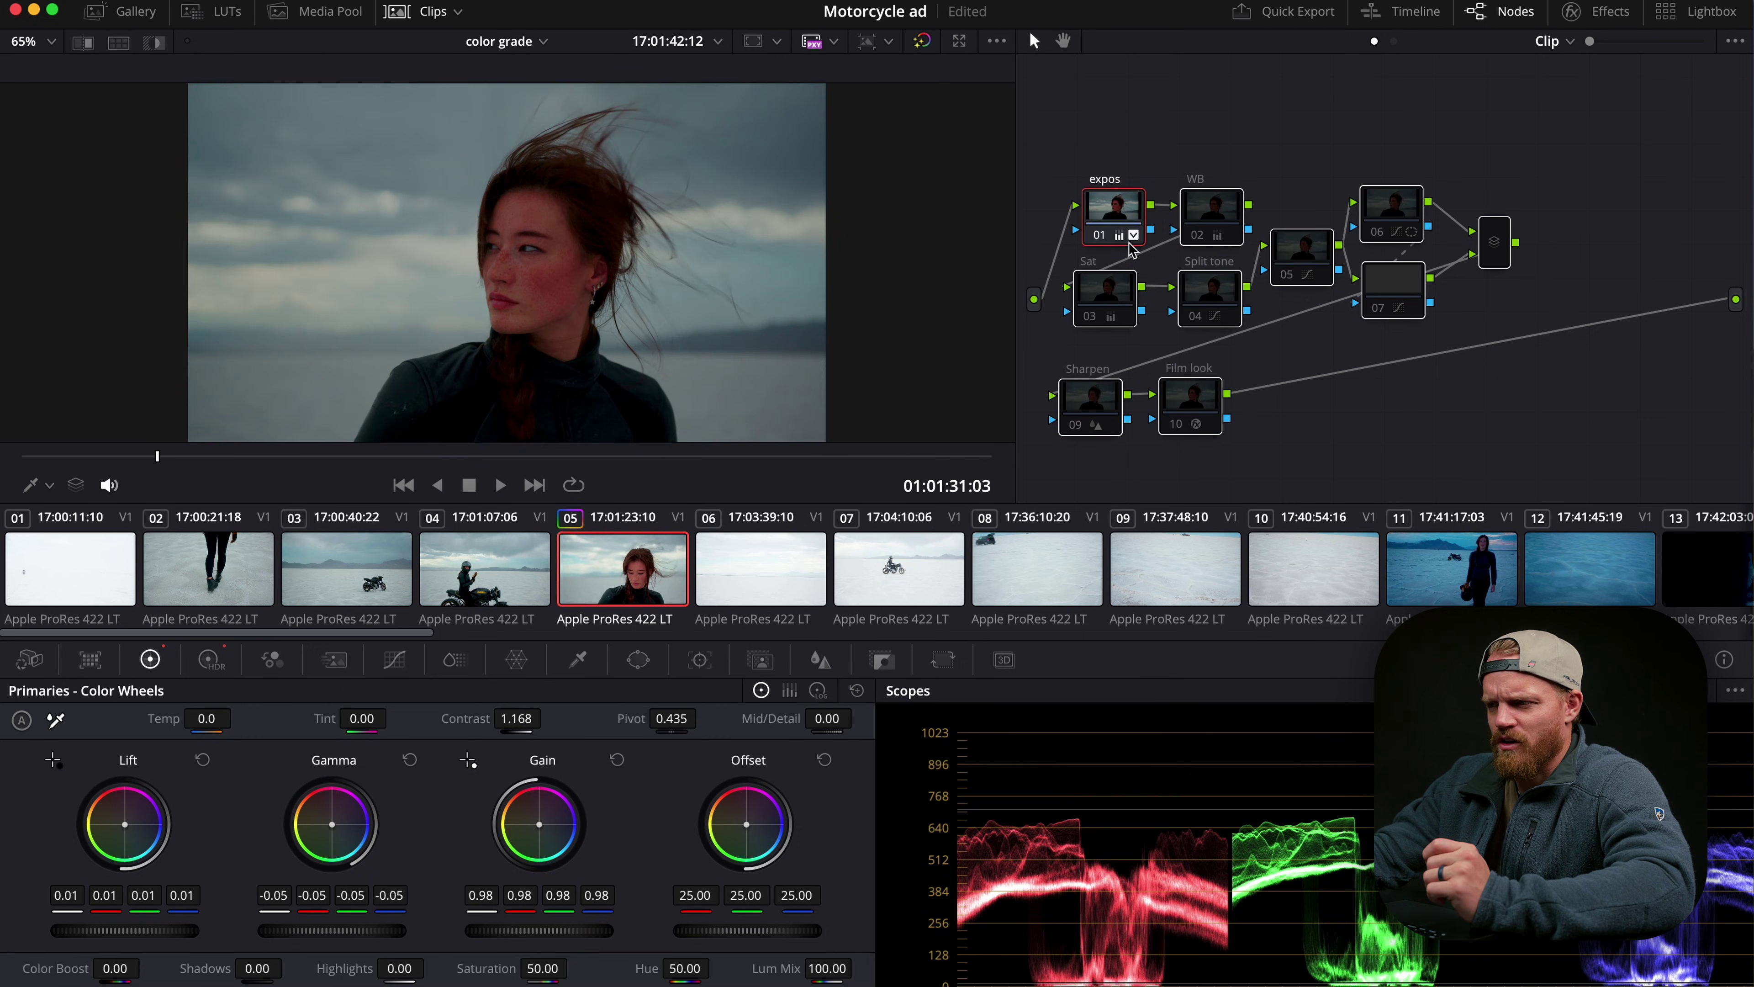
click(1198, 237)
click(1092, 318)
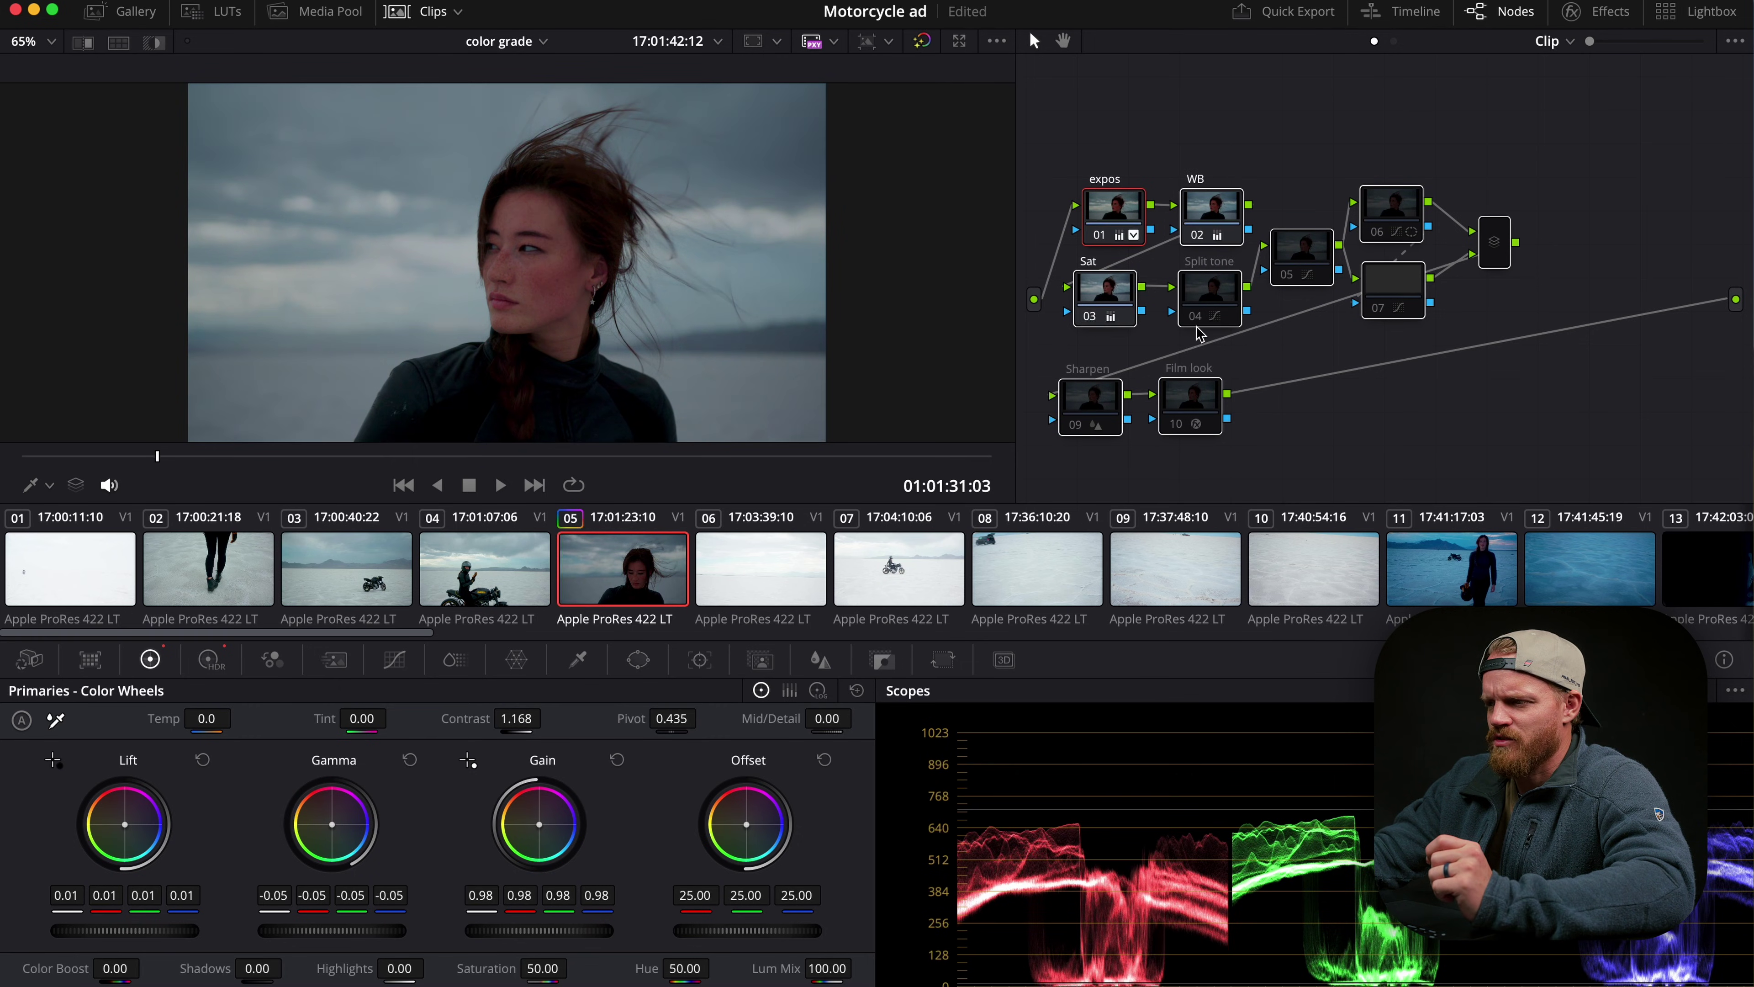
click(1196, 319)
click(1288, 276)
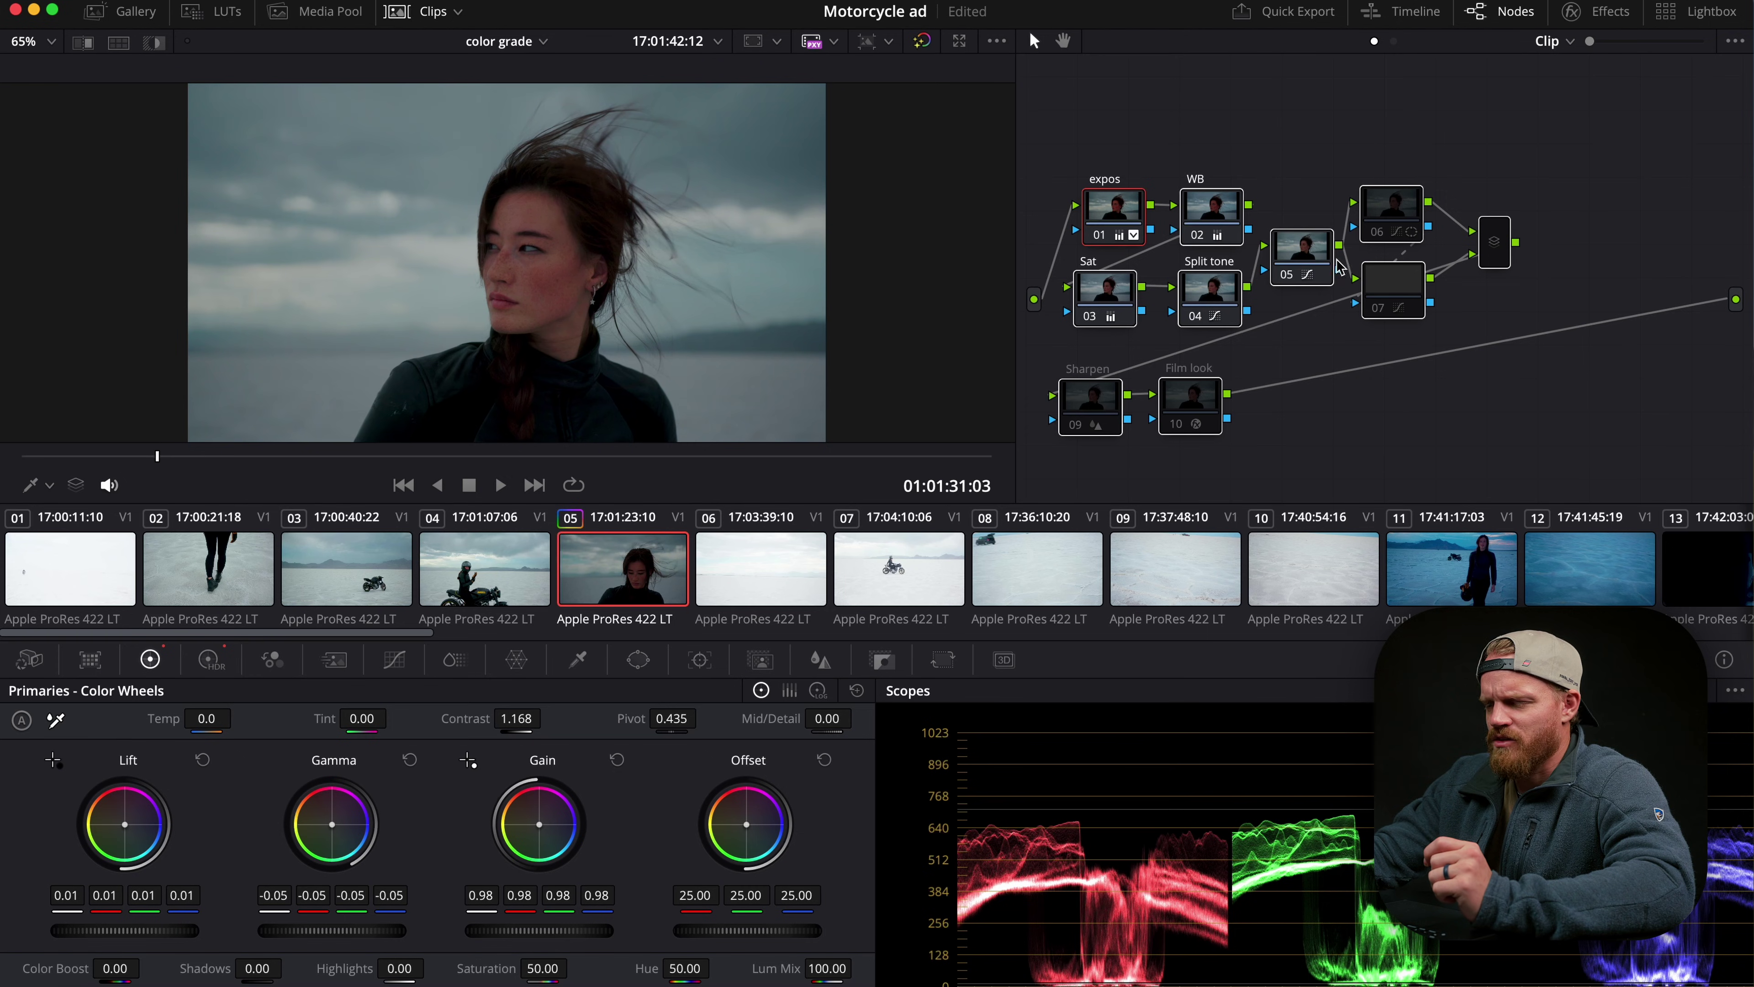
Re-enable nodes 06, 07, the layer mixer, Sharpen and Film look.
click(1390, 234)
click(1383, 314)
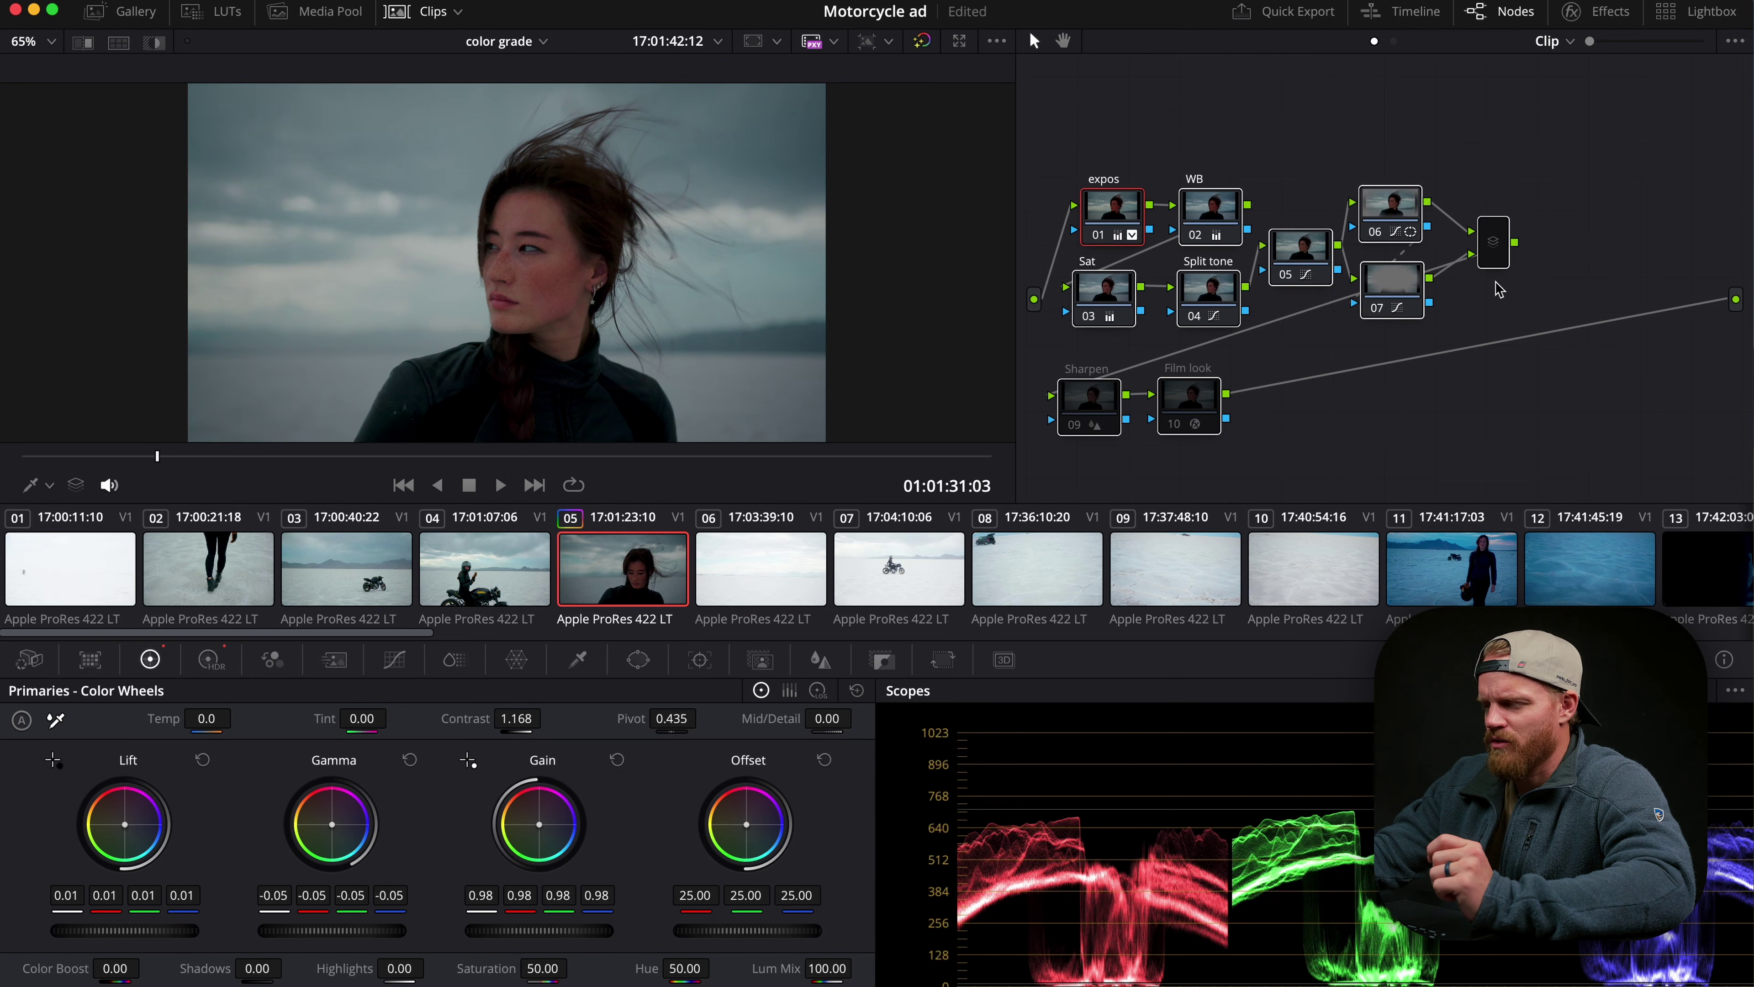
click(1494, 252)
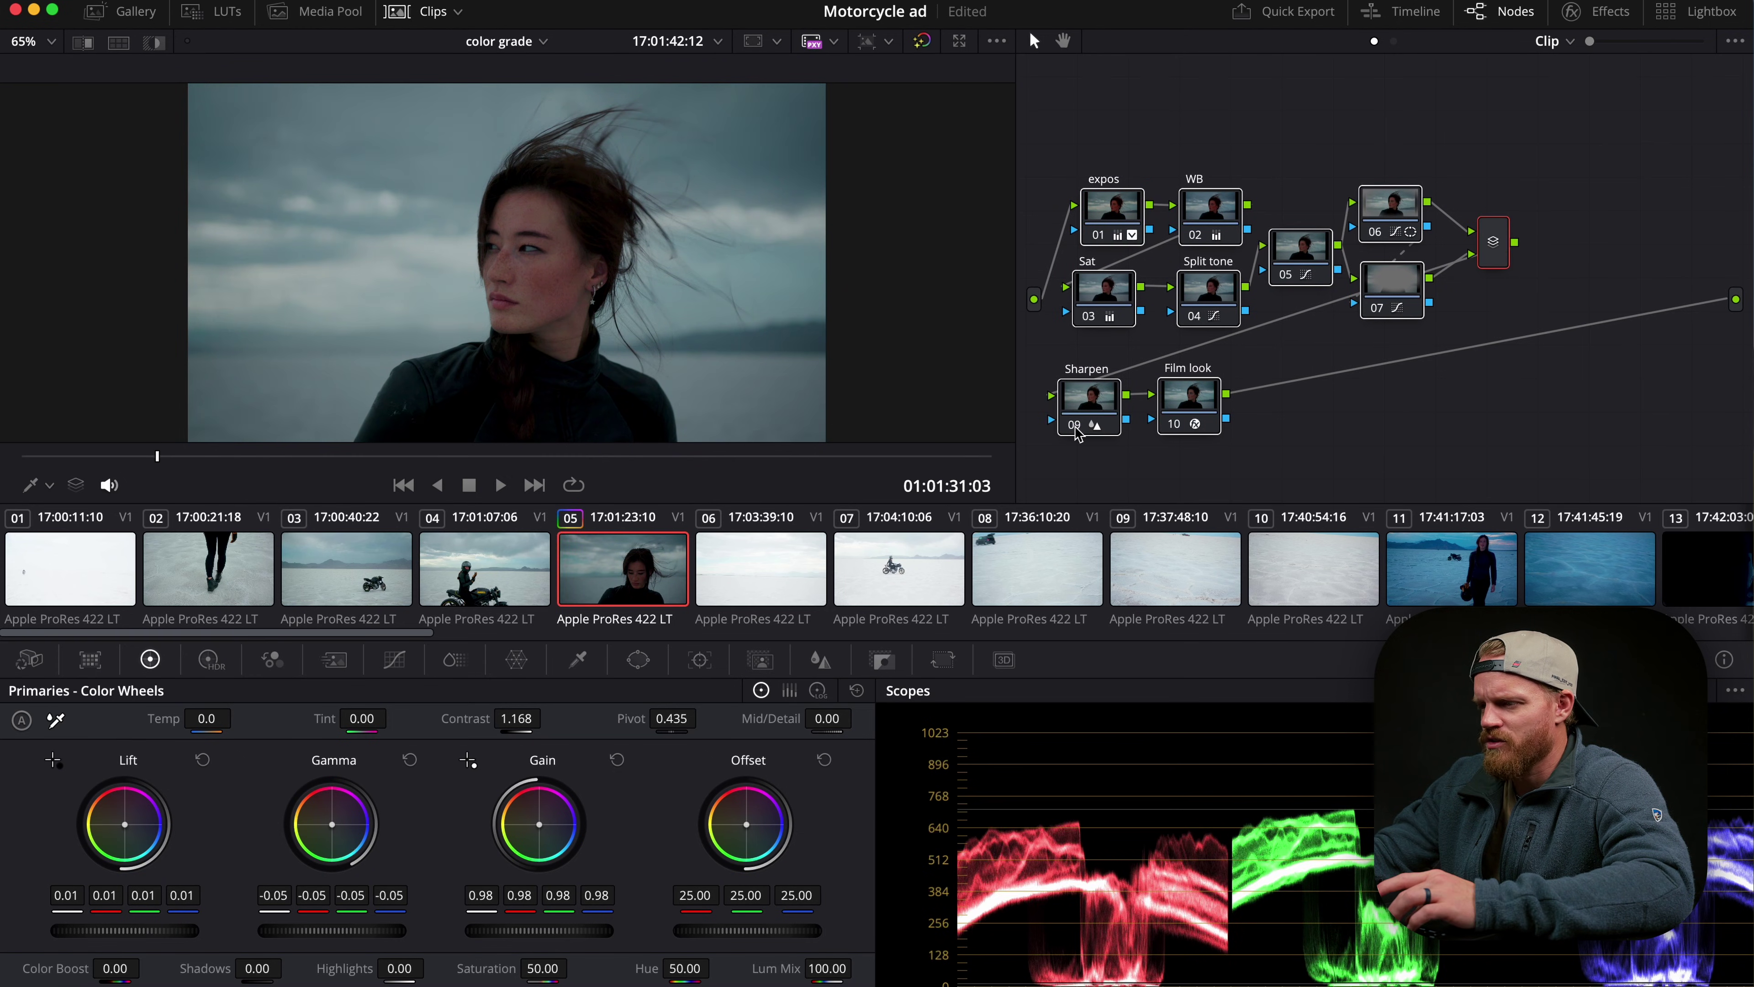
click(1079, 434)
click(1183, 429)
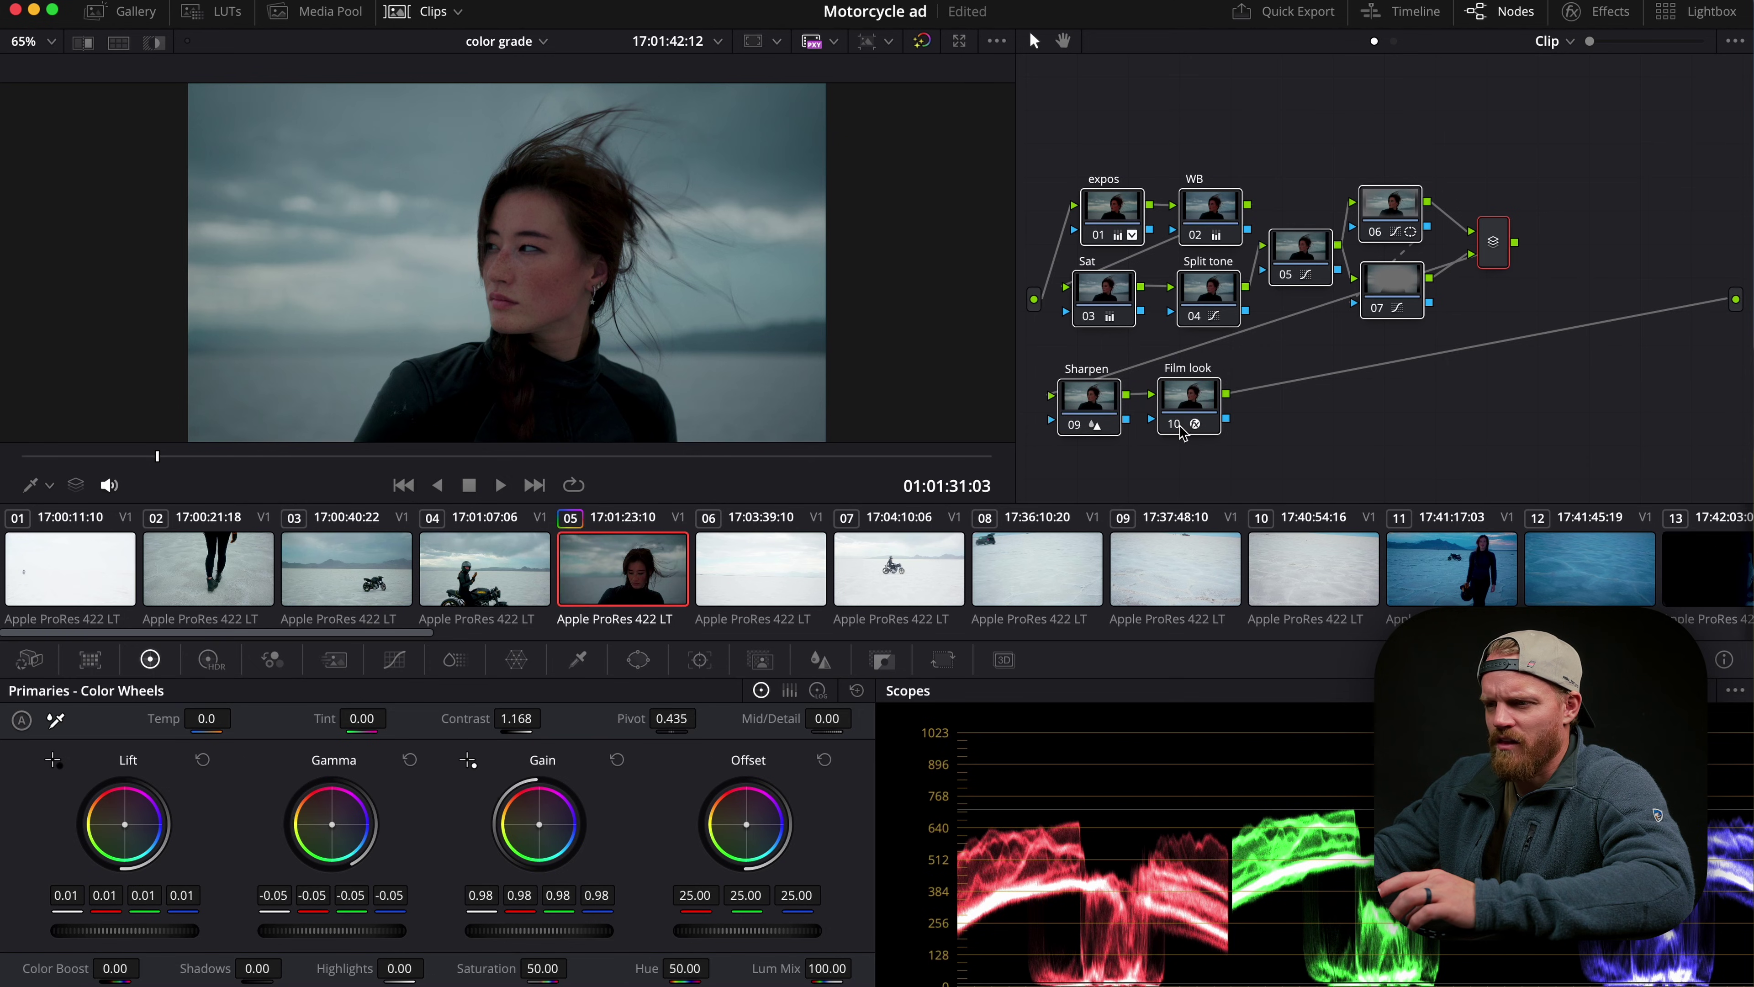
click(1185, 423)
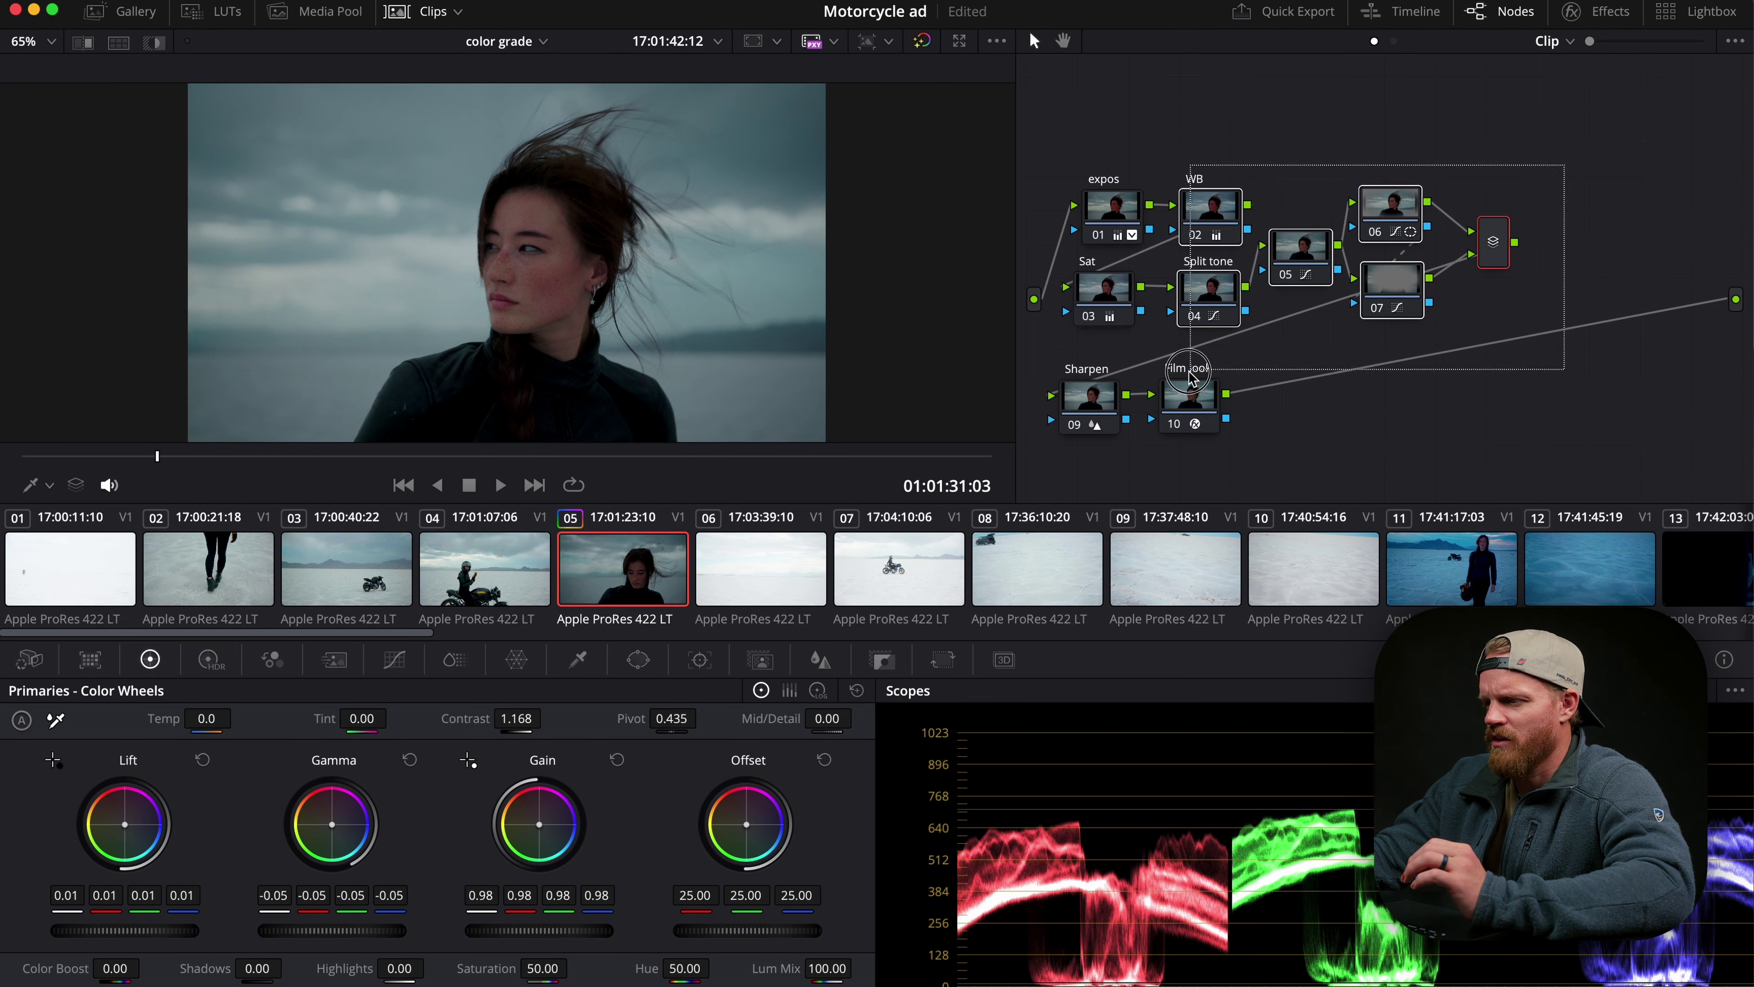
Create the Stills 2 album and grab the current grade as still 1.5.1.
click(1102, 411)
click(126, 20)
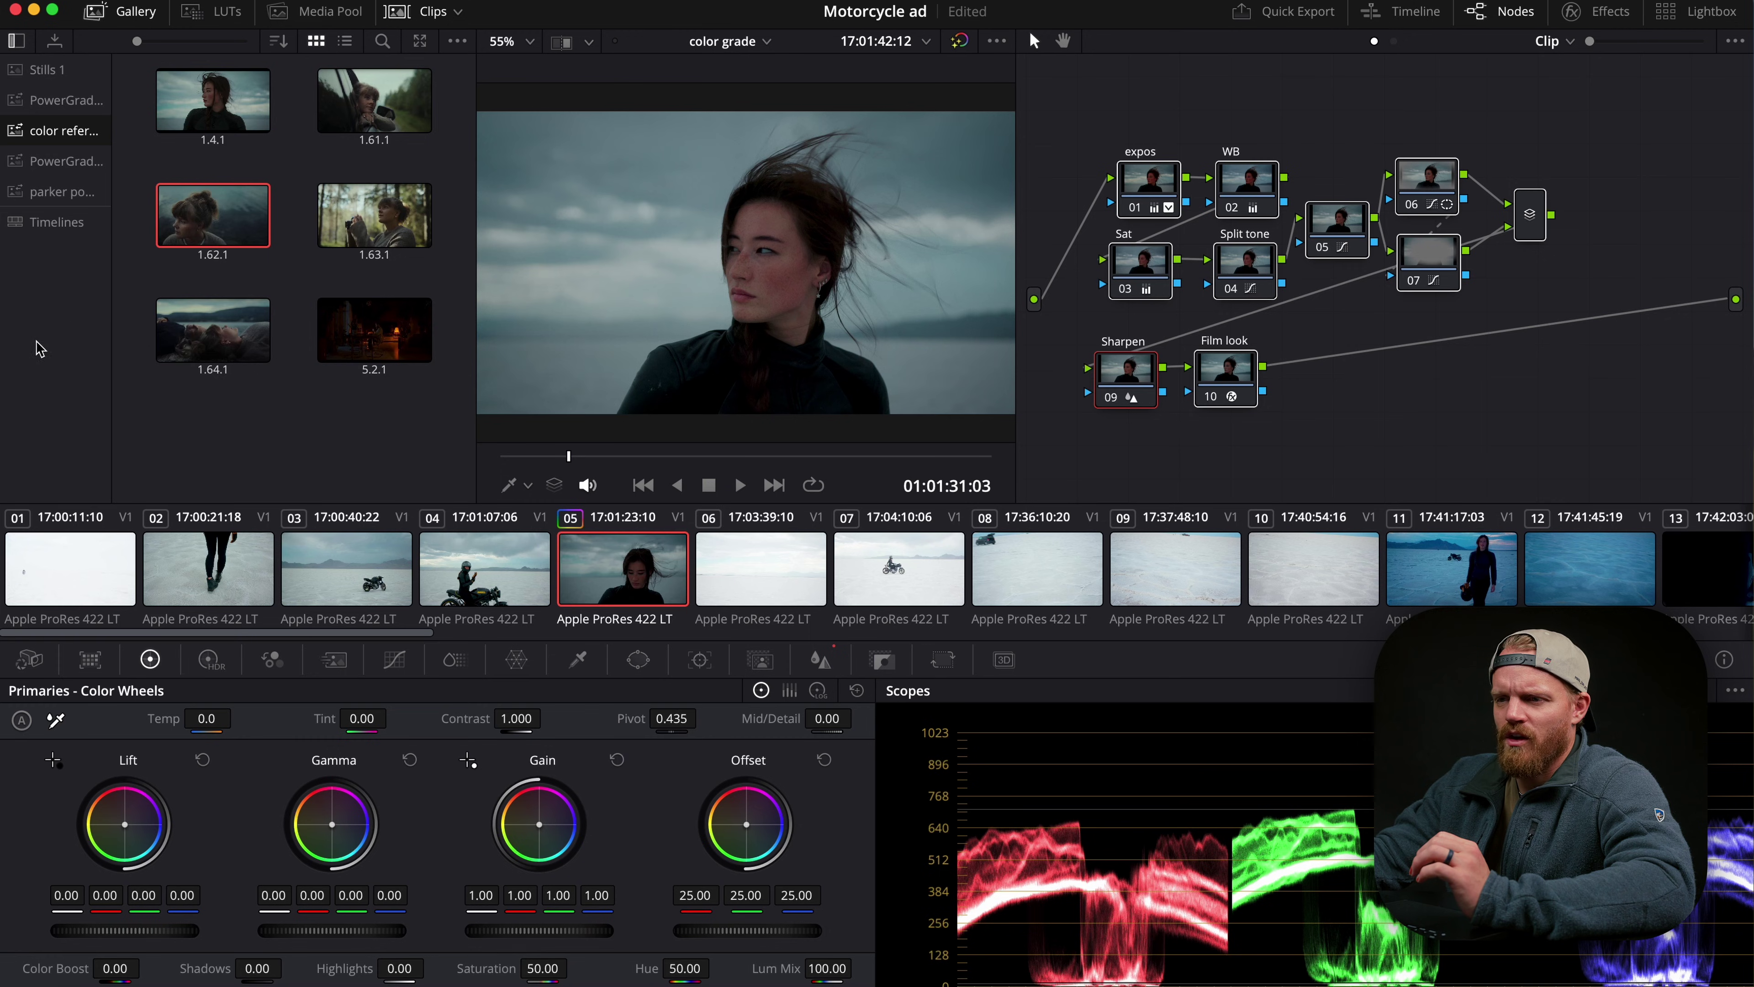
right_click(38, 342)
key(Escape)
right_click(736, 291)
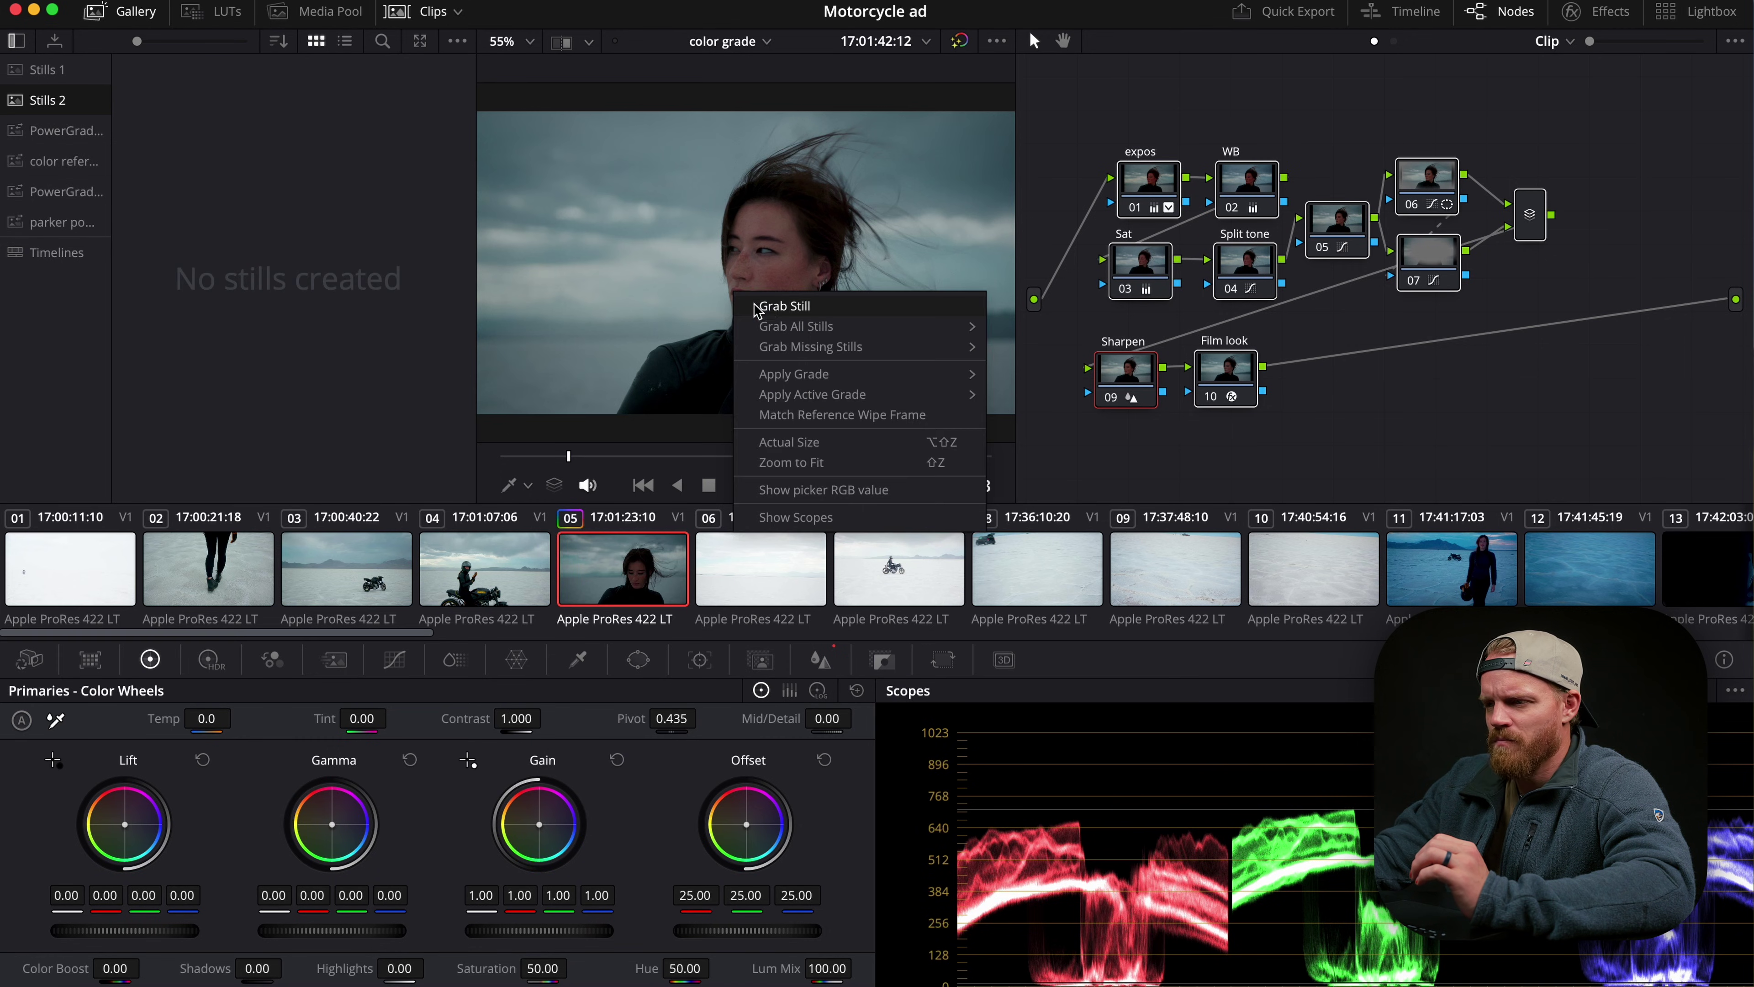
click(769, 307)
Apply the still's grade to motorcycle clips 04 and 08.
mouse_move(568, 456)
mouse_down()
mouse_move(553, 457)
mouse_move(574, 456)
mouse_up()
right_click(221, 117)
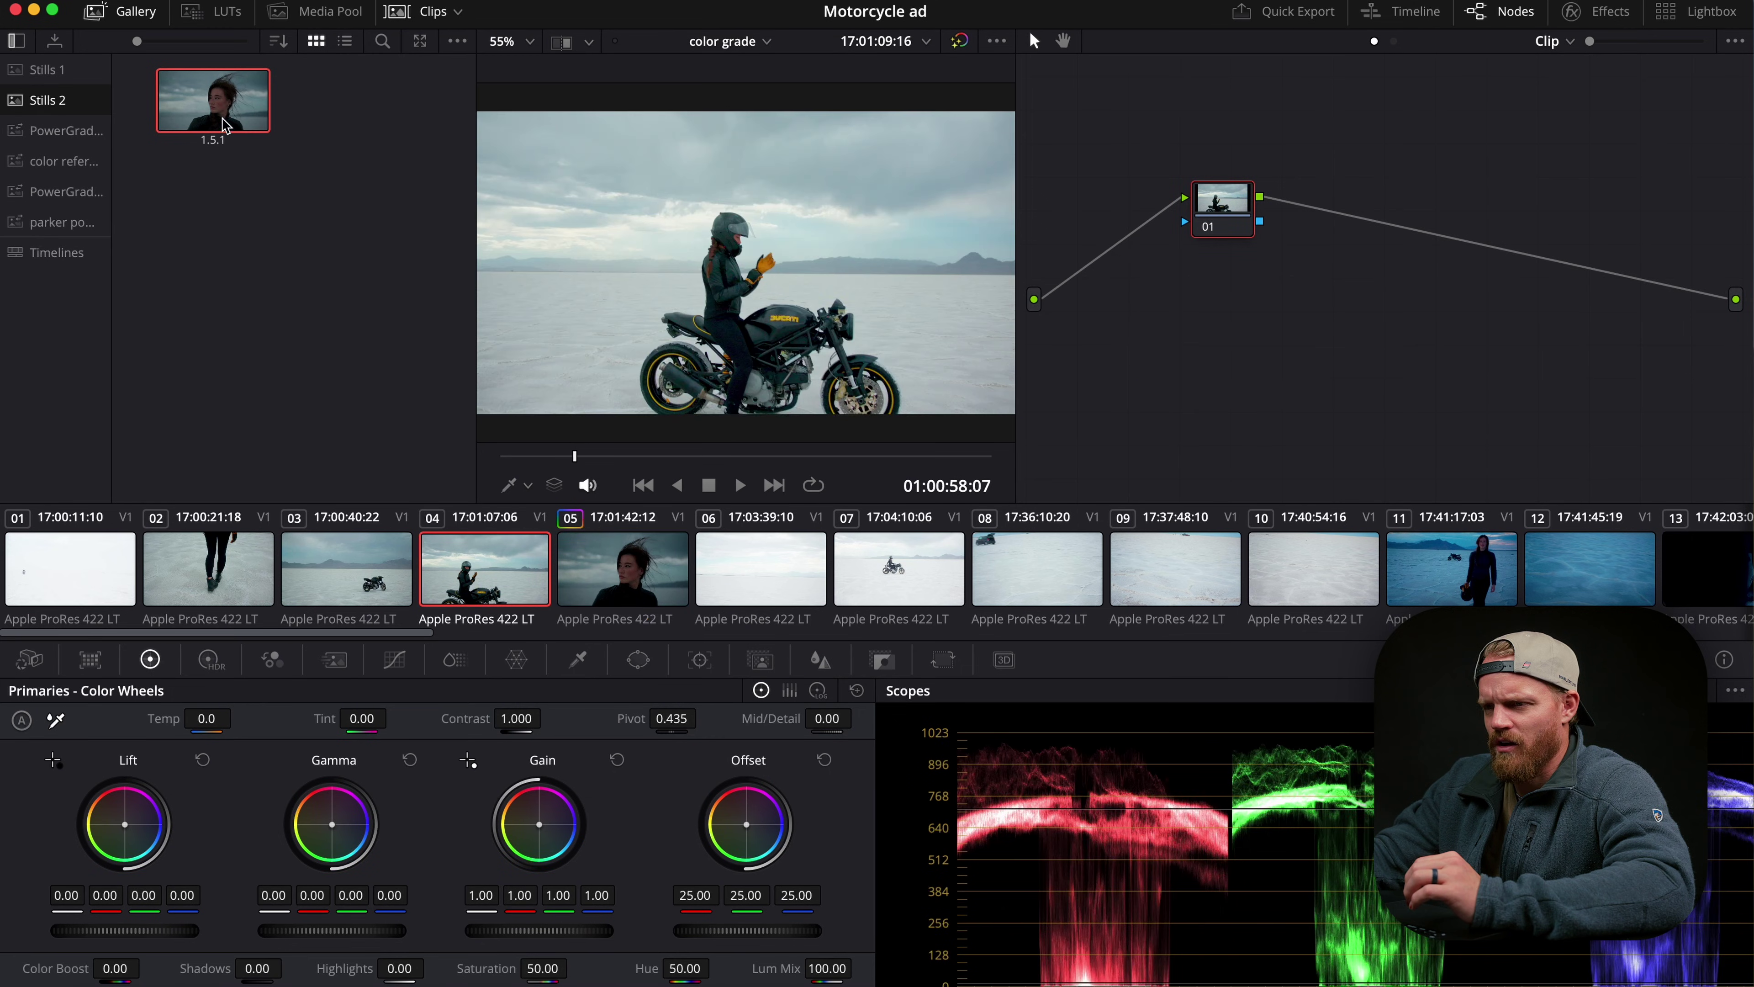
click(269, 173)
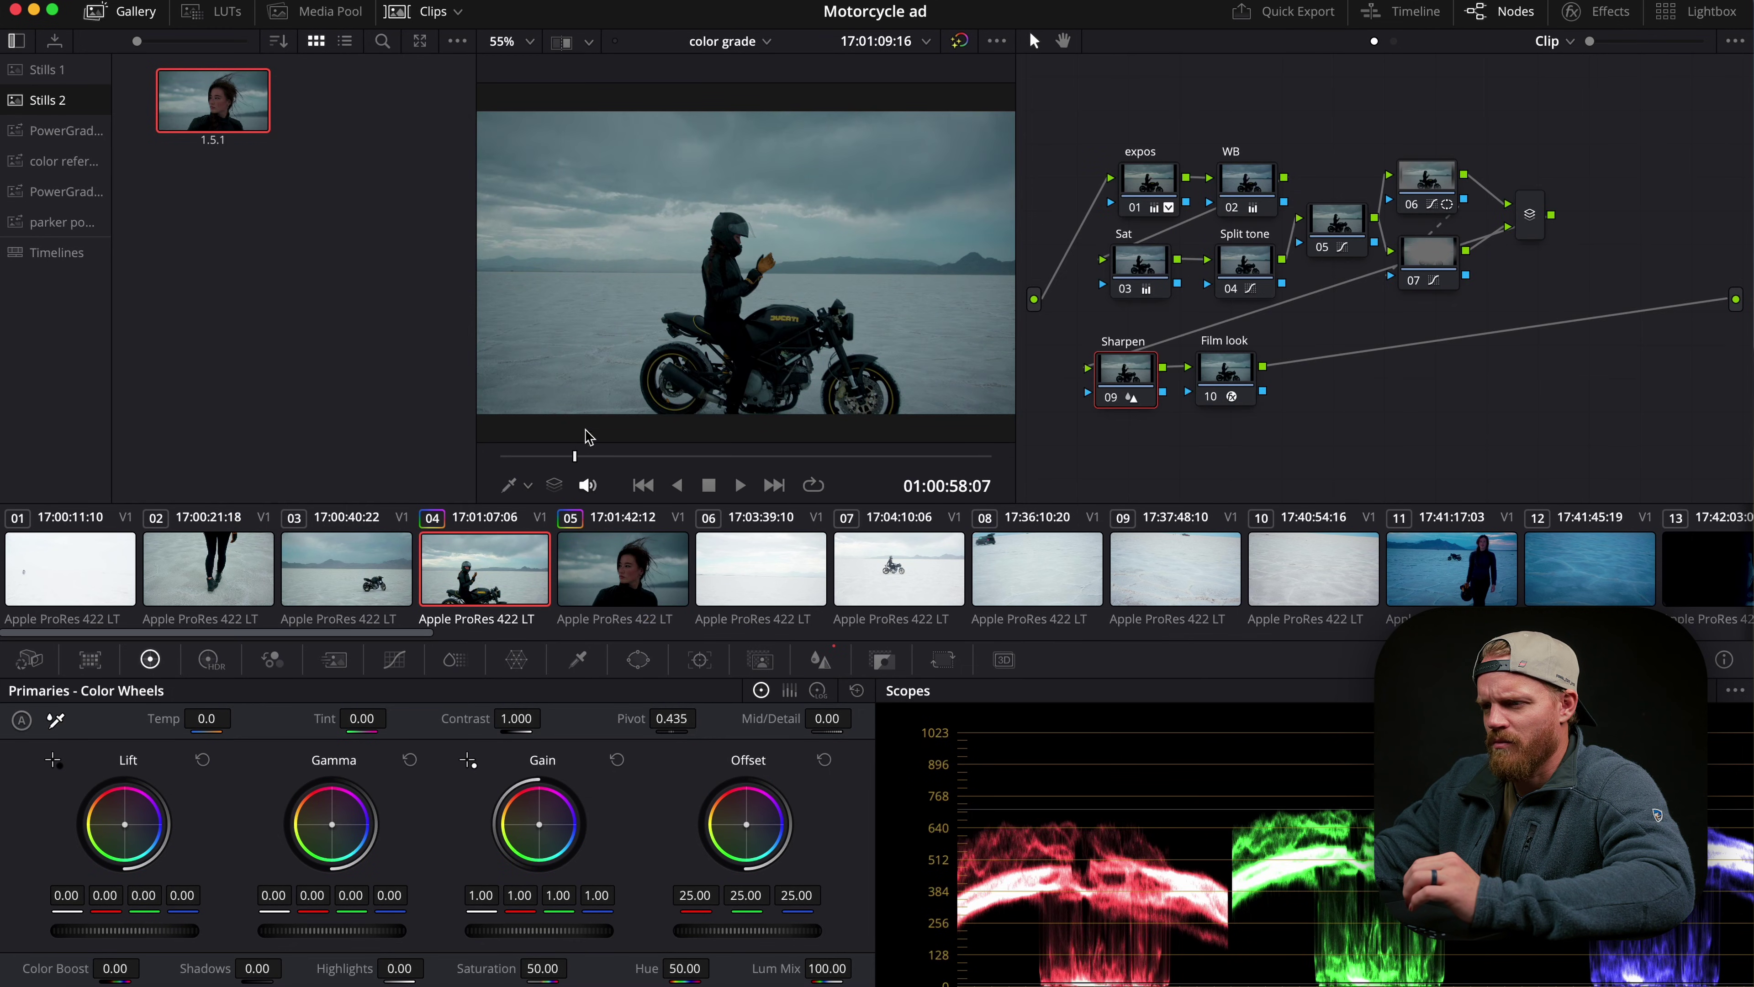
drag(586, 456, 806, 484)
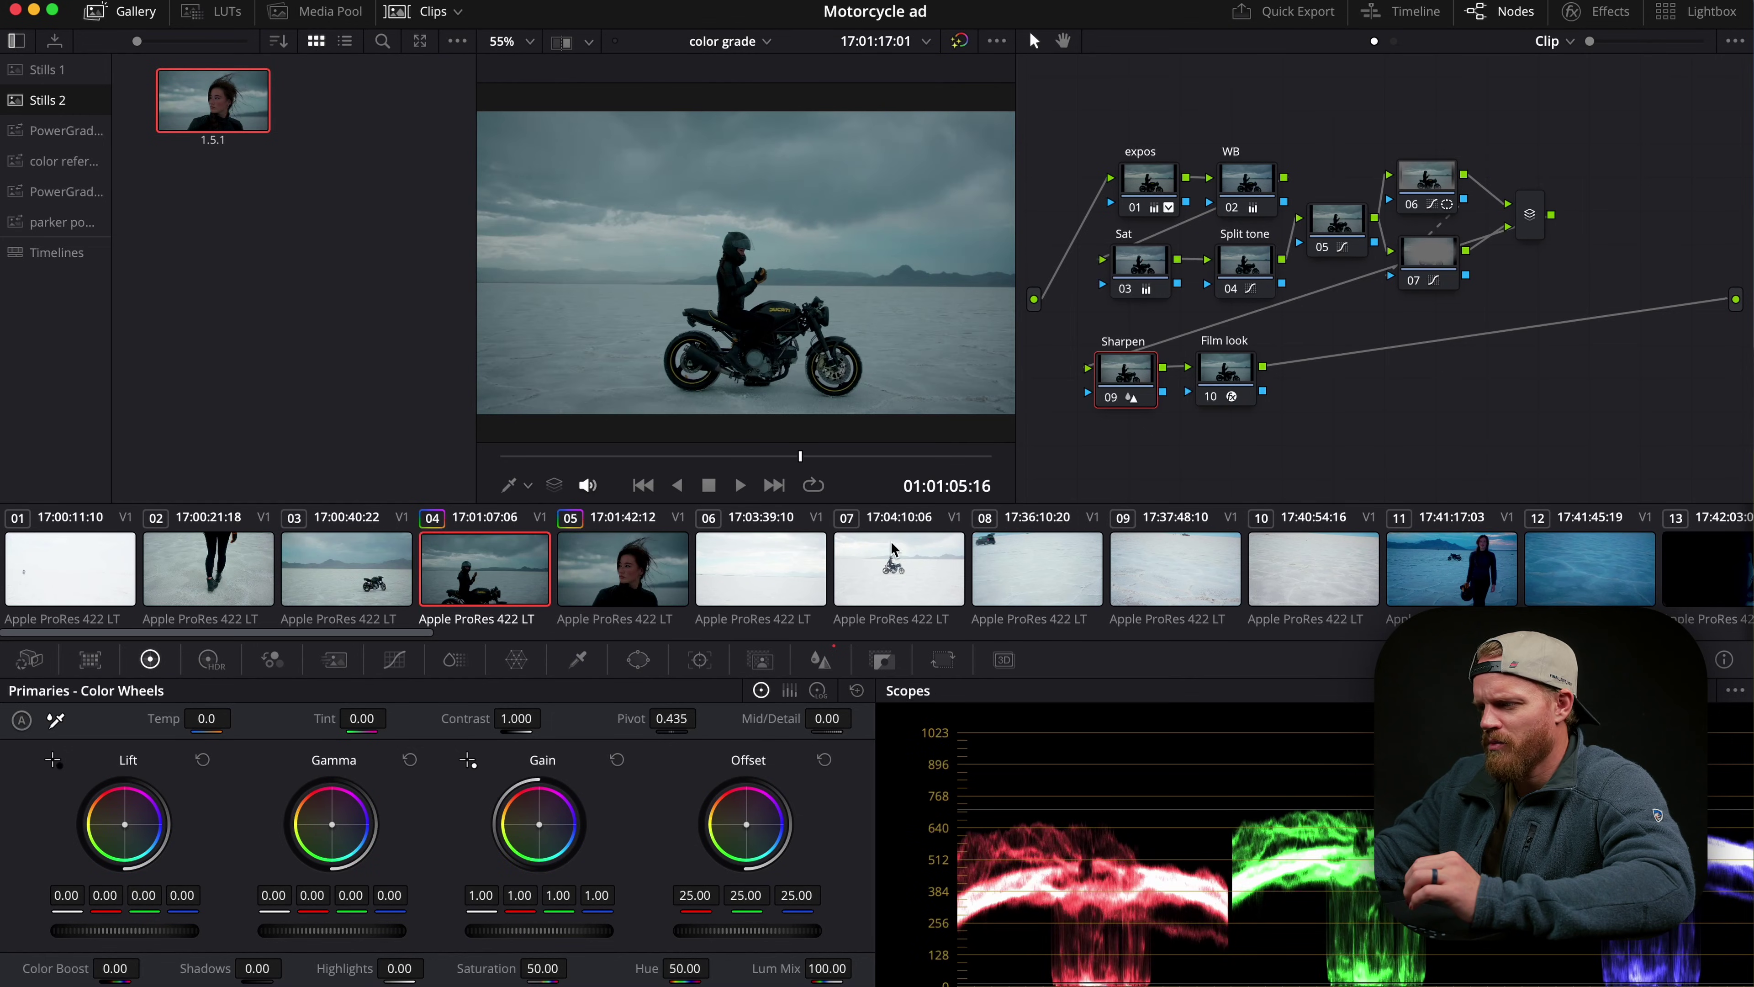
click(1008, 556)
click(722, 456)
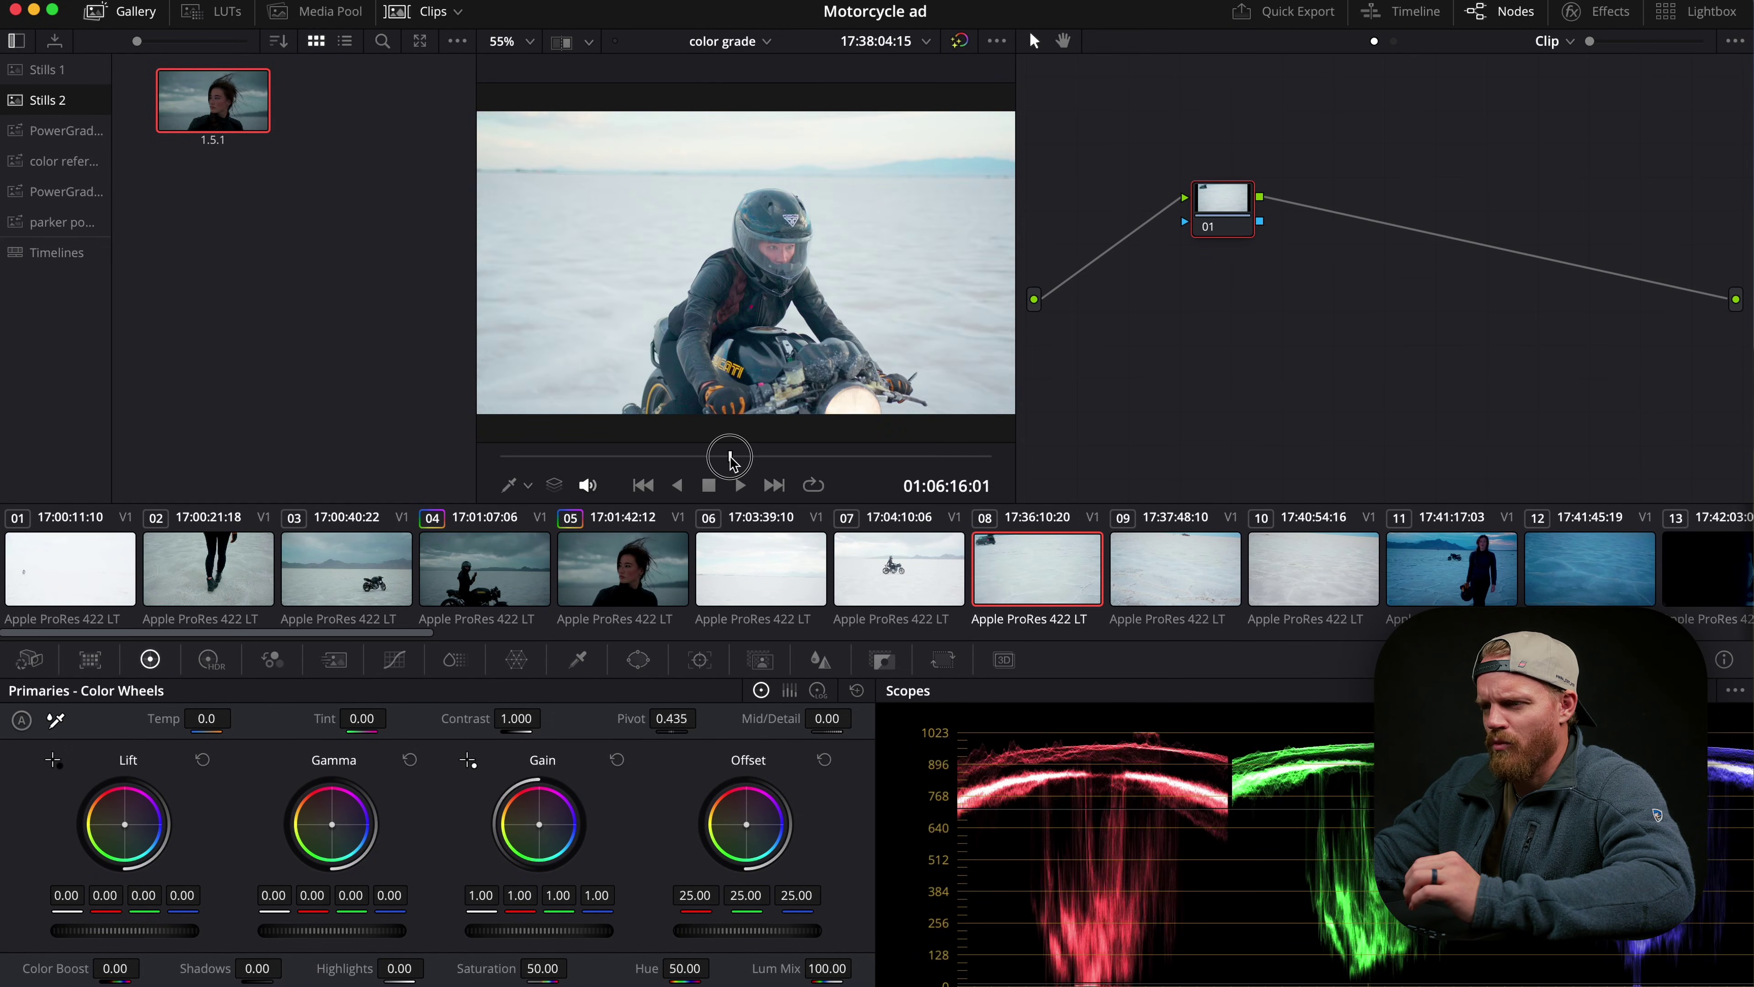
right_click(202, 77)
click(258, 136)
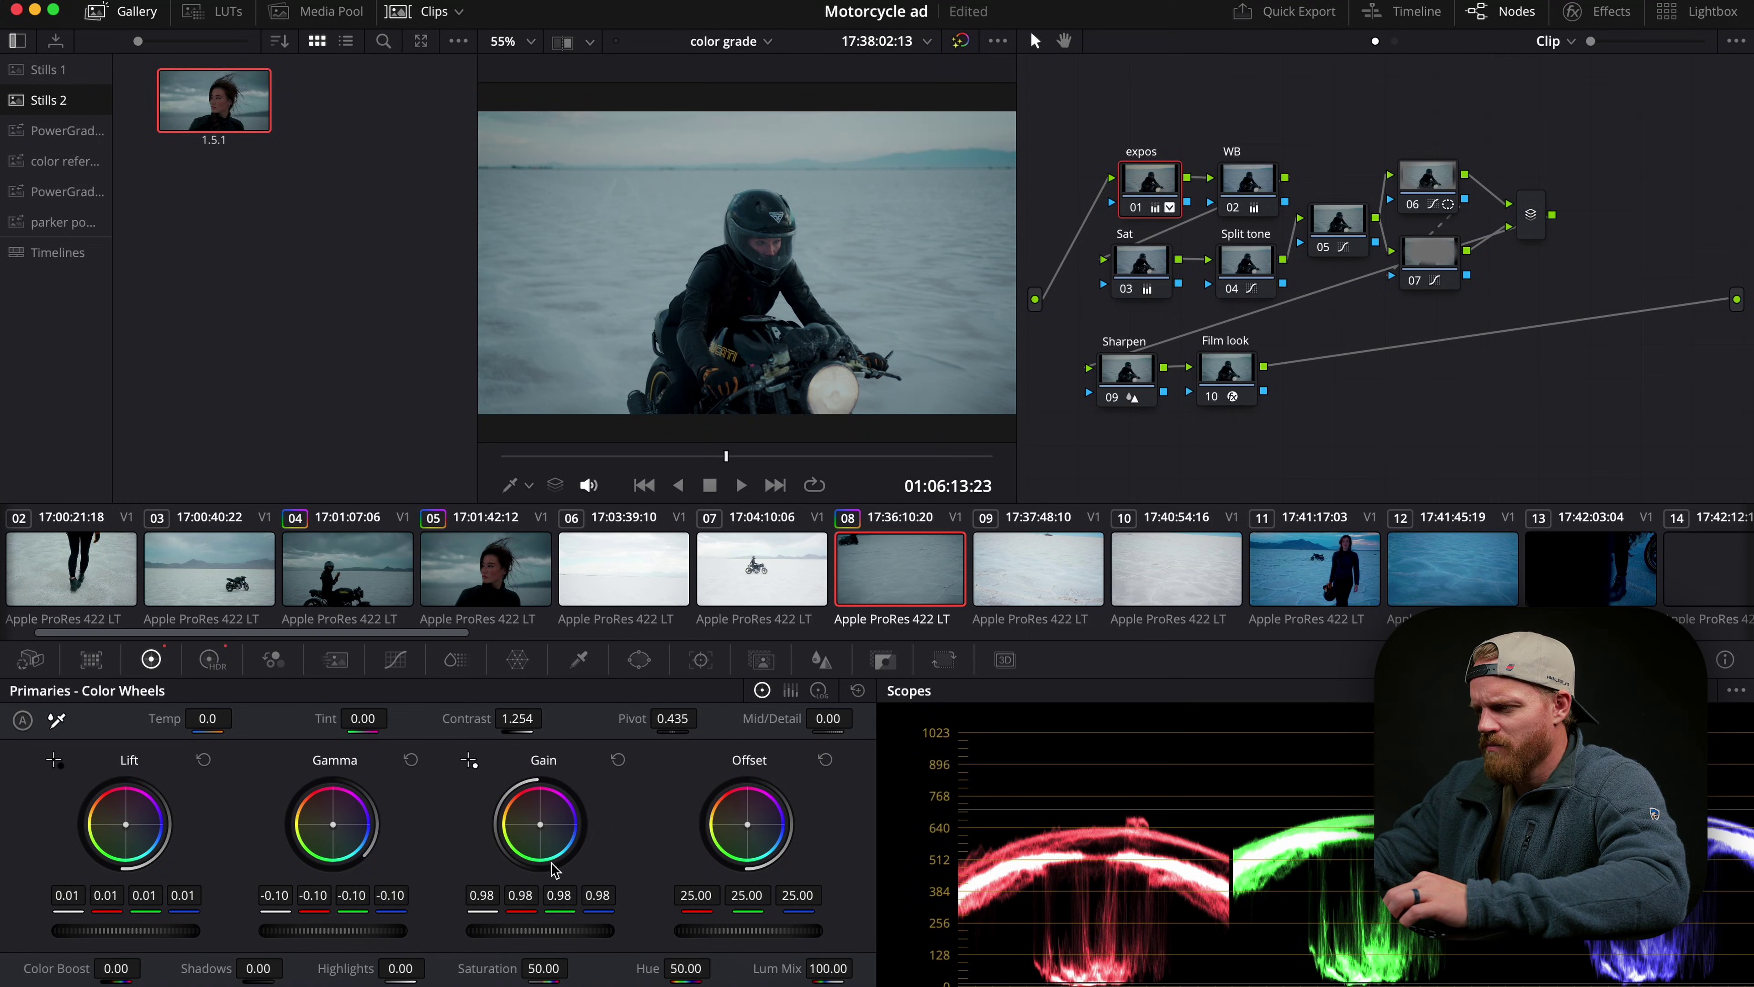
Apply the saved still's grade to wheel clip 31 and set its global exposure to -0.37.
click(1314, 568)
scroll(1166, 580, right, 5)
scroll(1166, 581, right, 5)
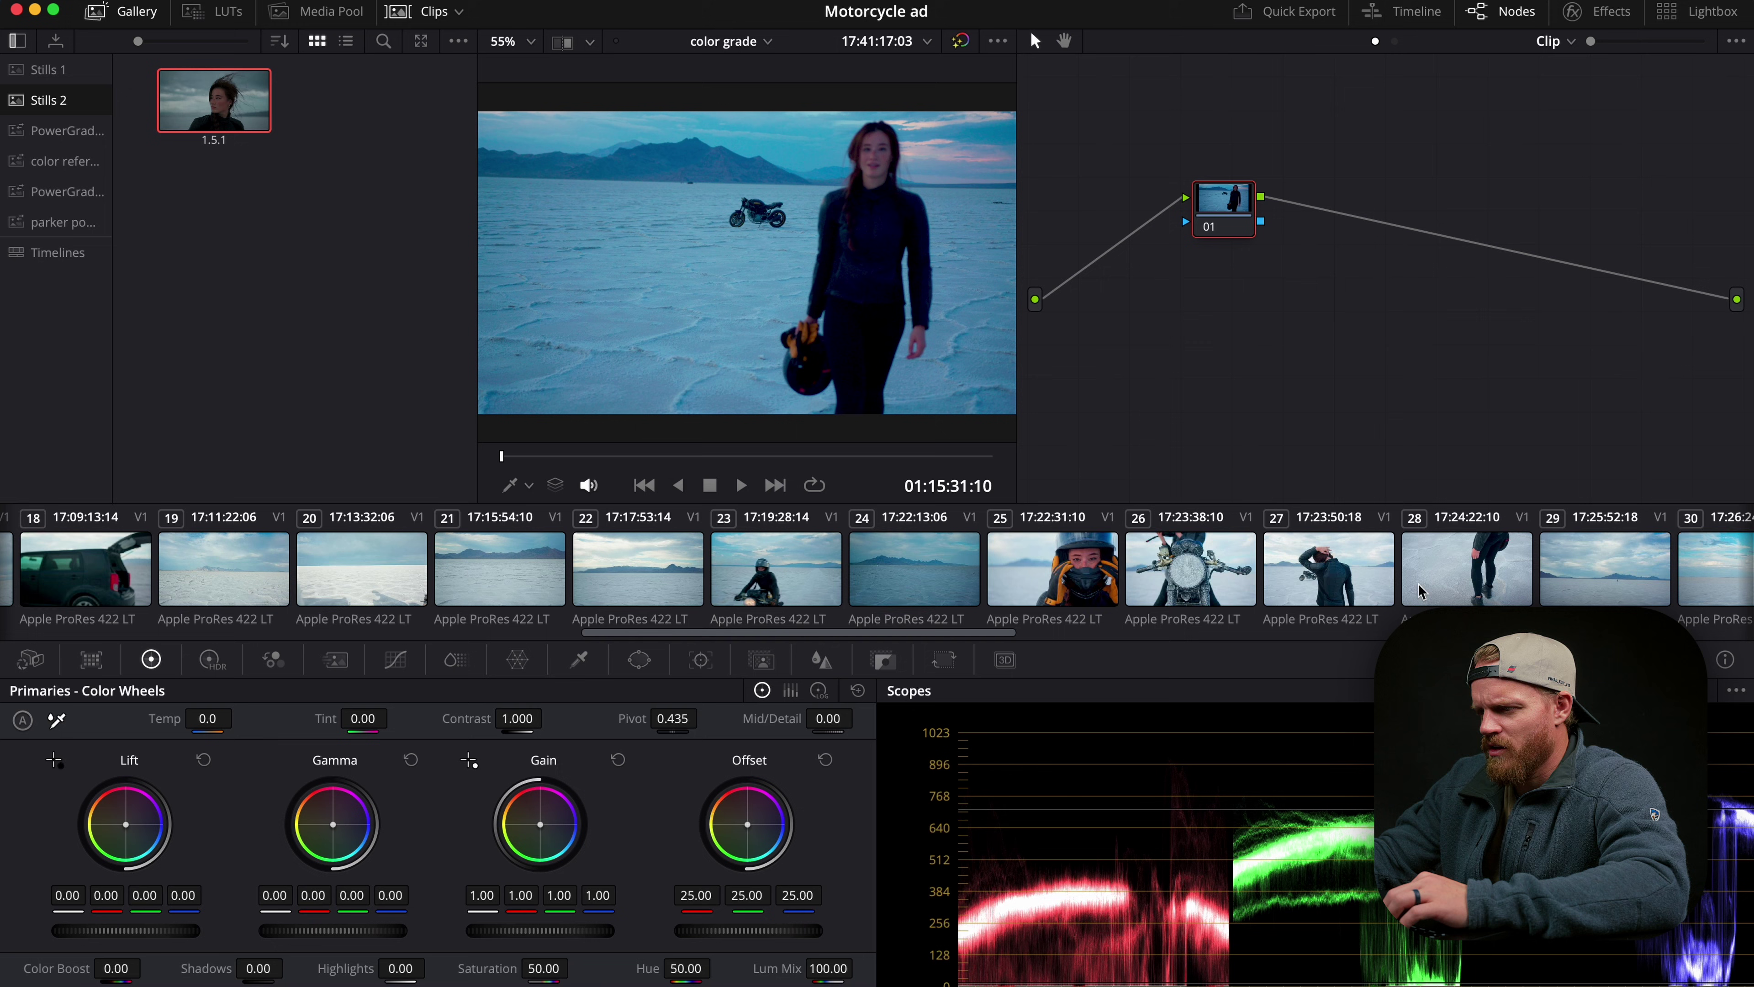
click(1060, 568)
right_click(221, 104)
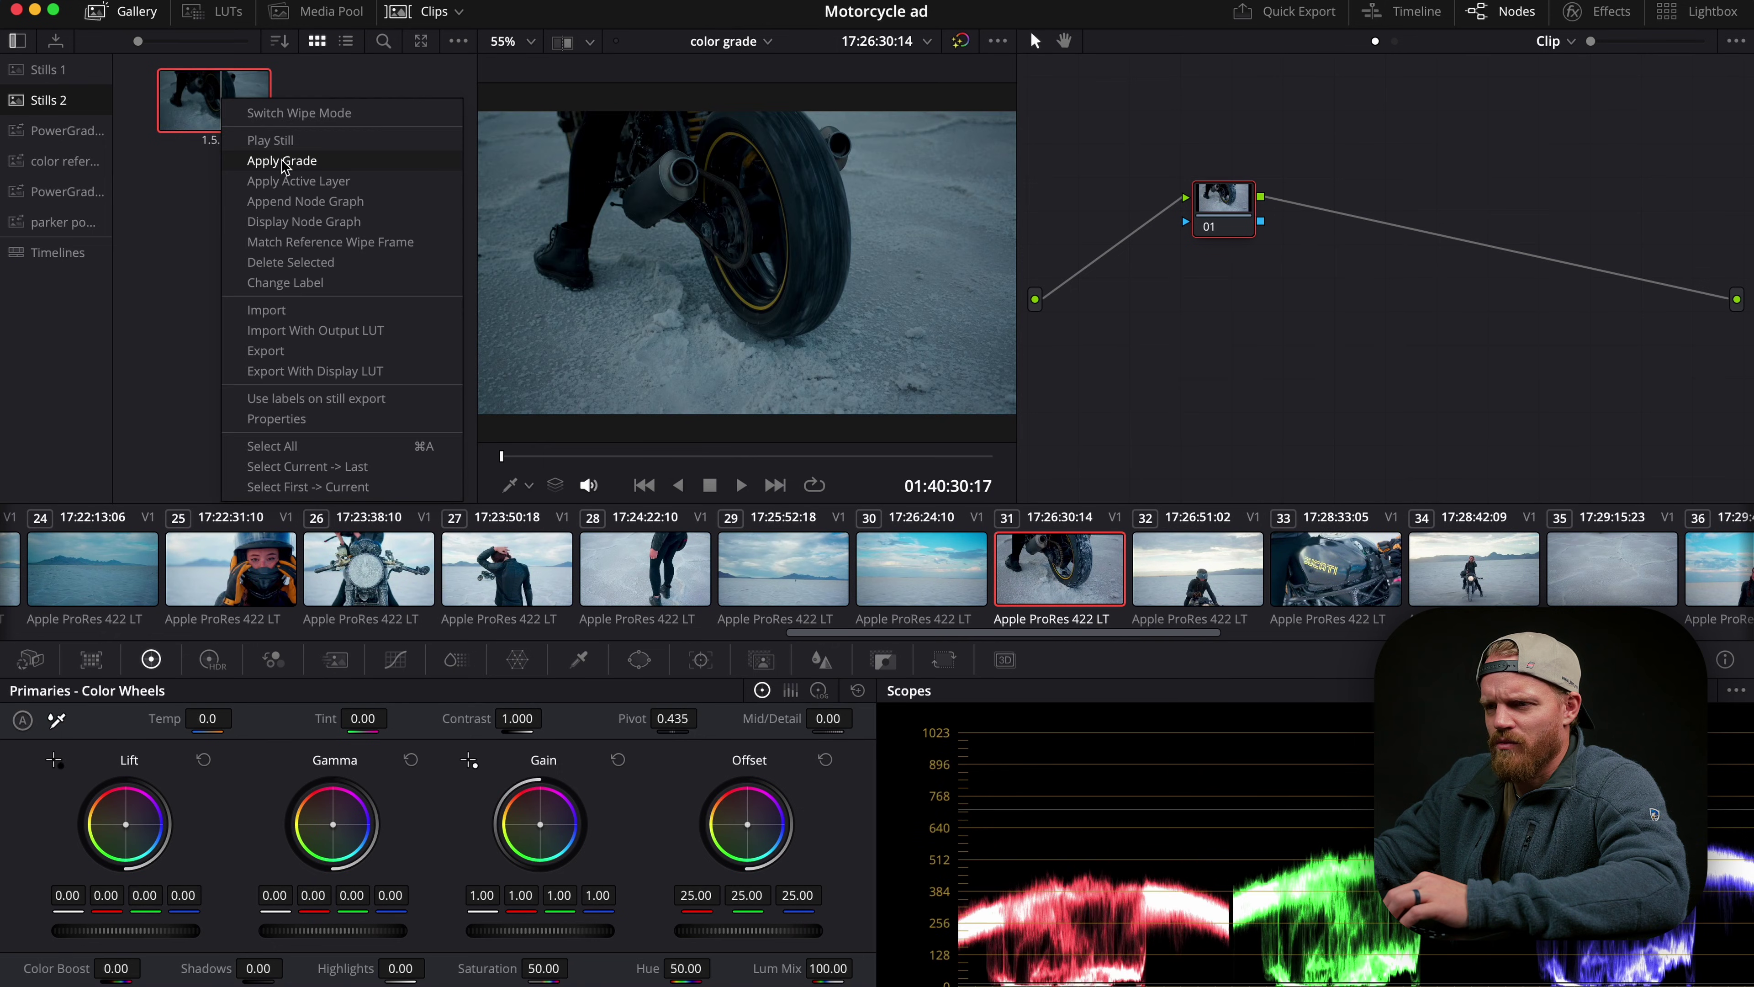
click(285, 162)
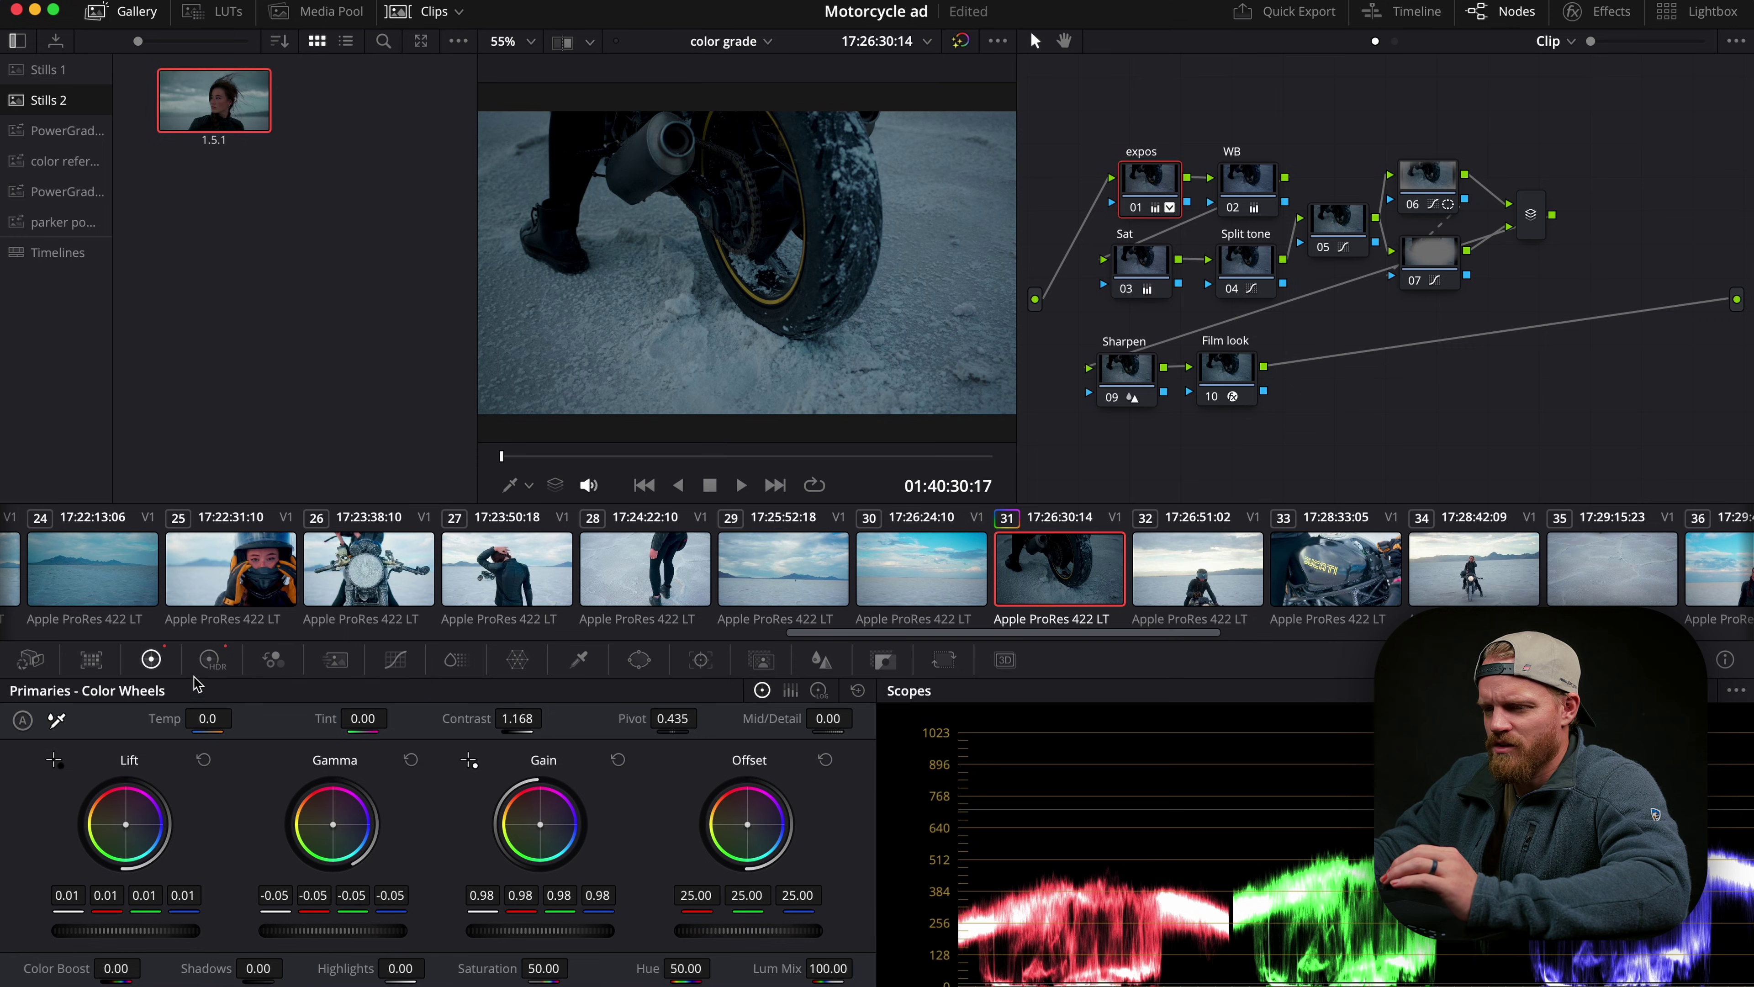
click(211, 659)
drag(721, 892, 721, 892)
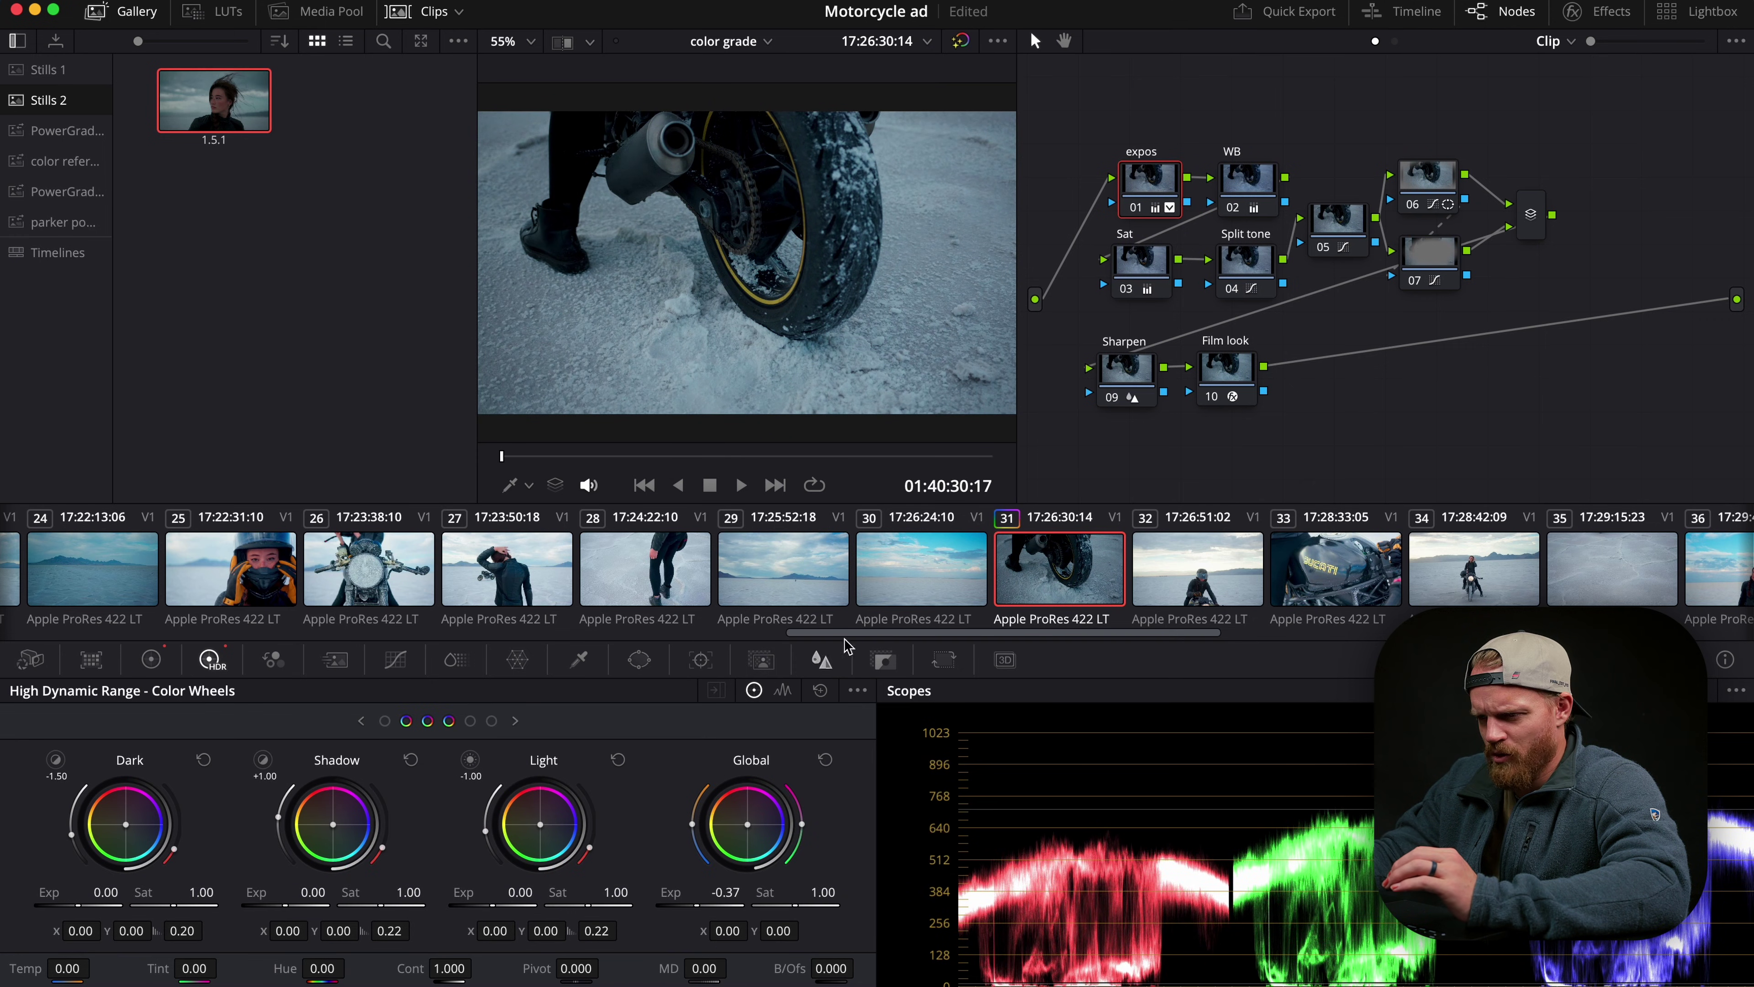
drag(848, 632, 63, 632)
Select all clips in the strip and apply the still's grade to them.
click(209, 568)
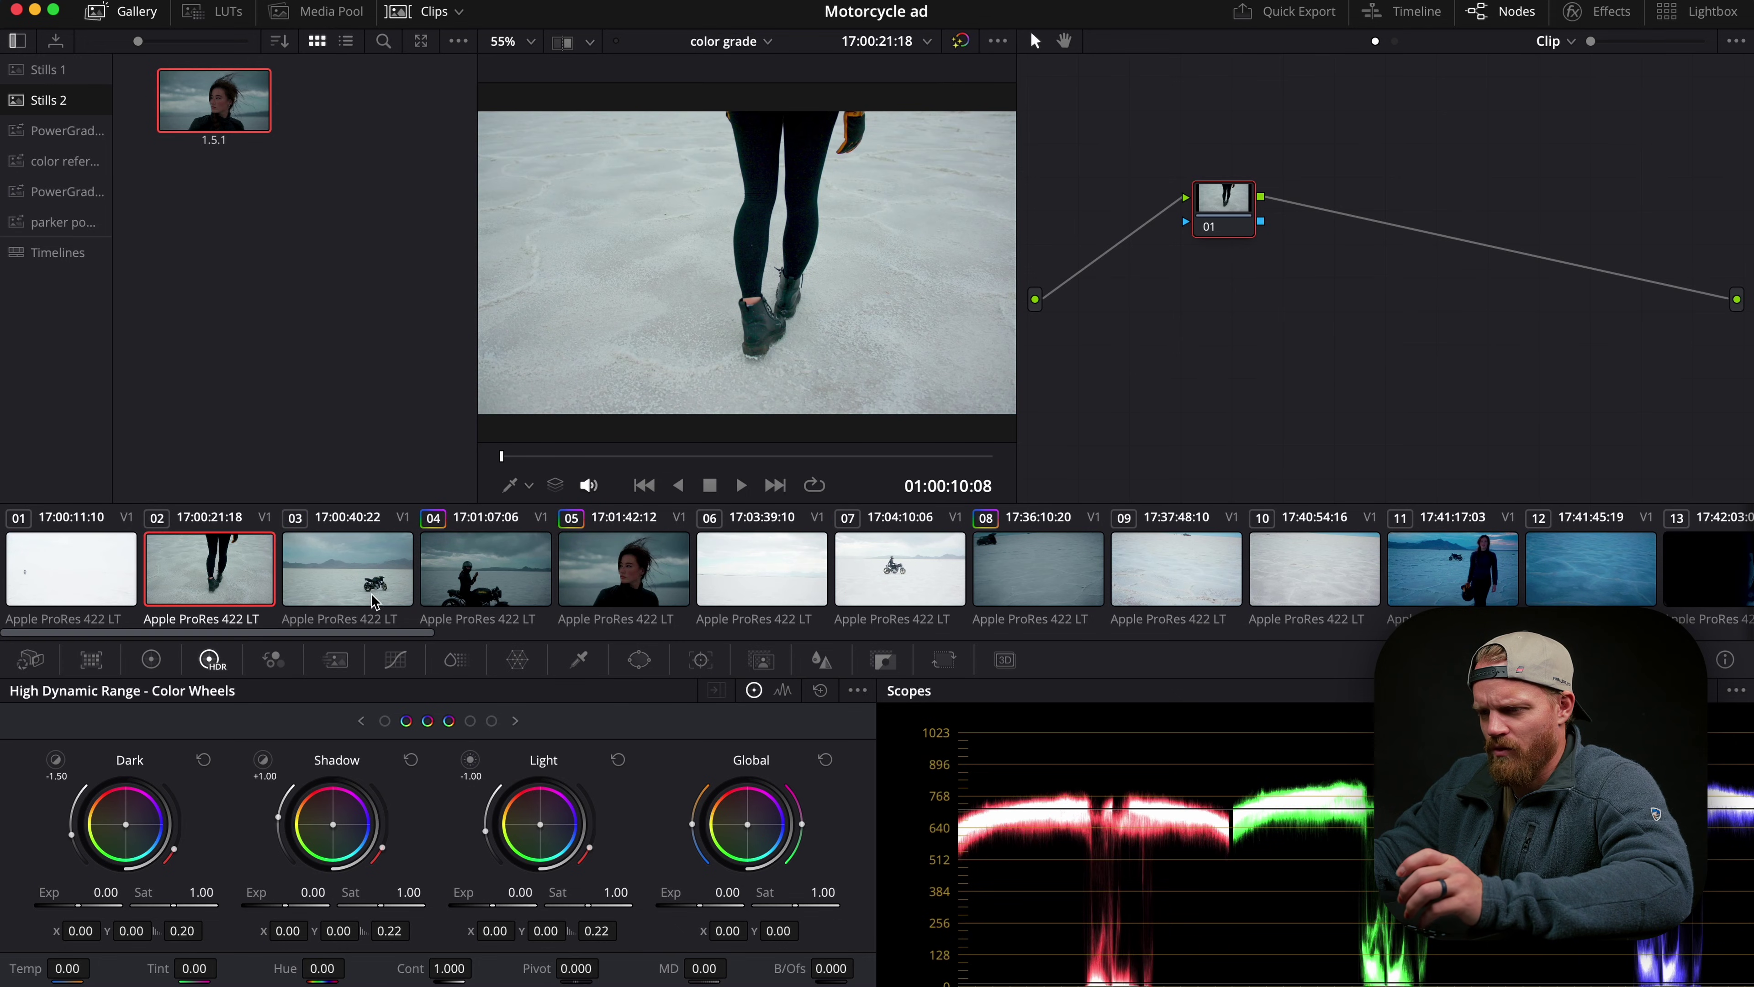
drag(379, 632, 1726, 632)
key(super+a)
right_click(238, 123)
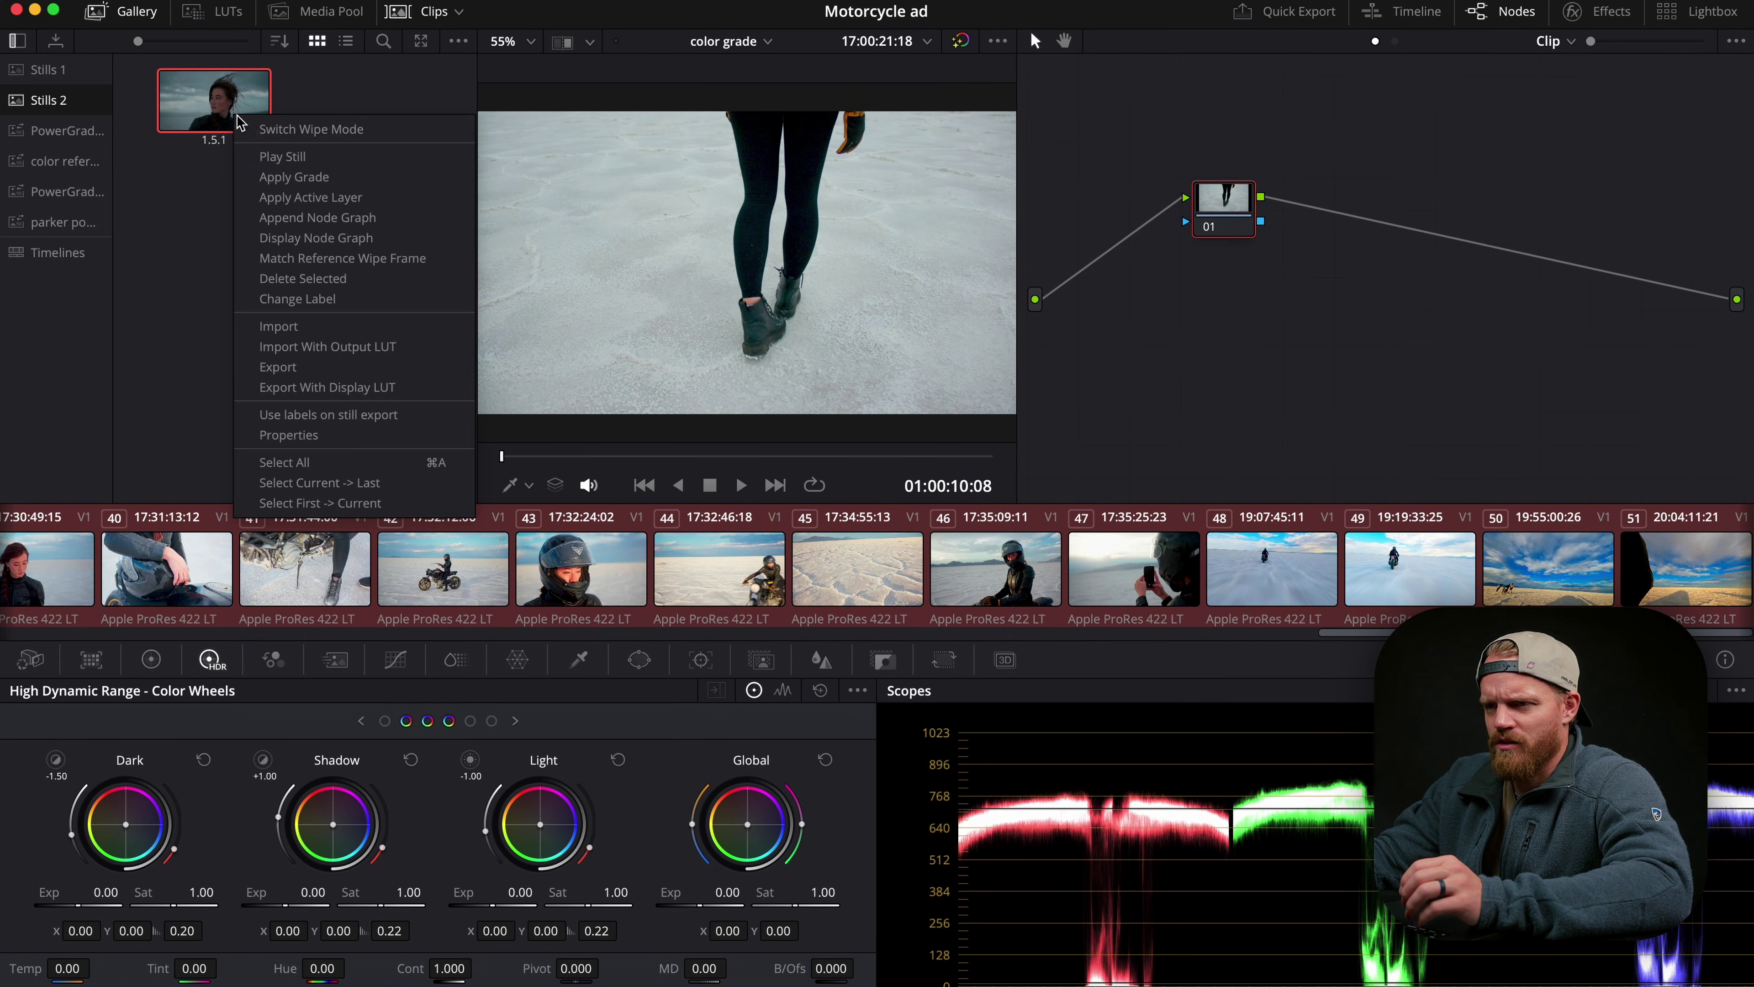
click(297, 178)
drag(1351, 633, 1105, 632)
Review clips 36, 39 and 48 in the viewer.
click(945, 605)
click(1072, 570)
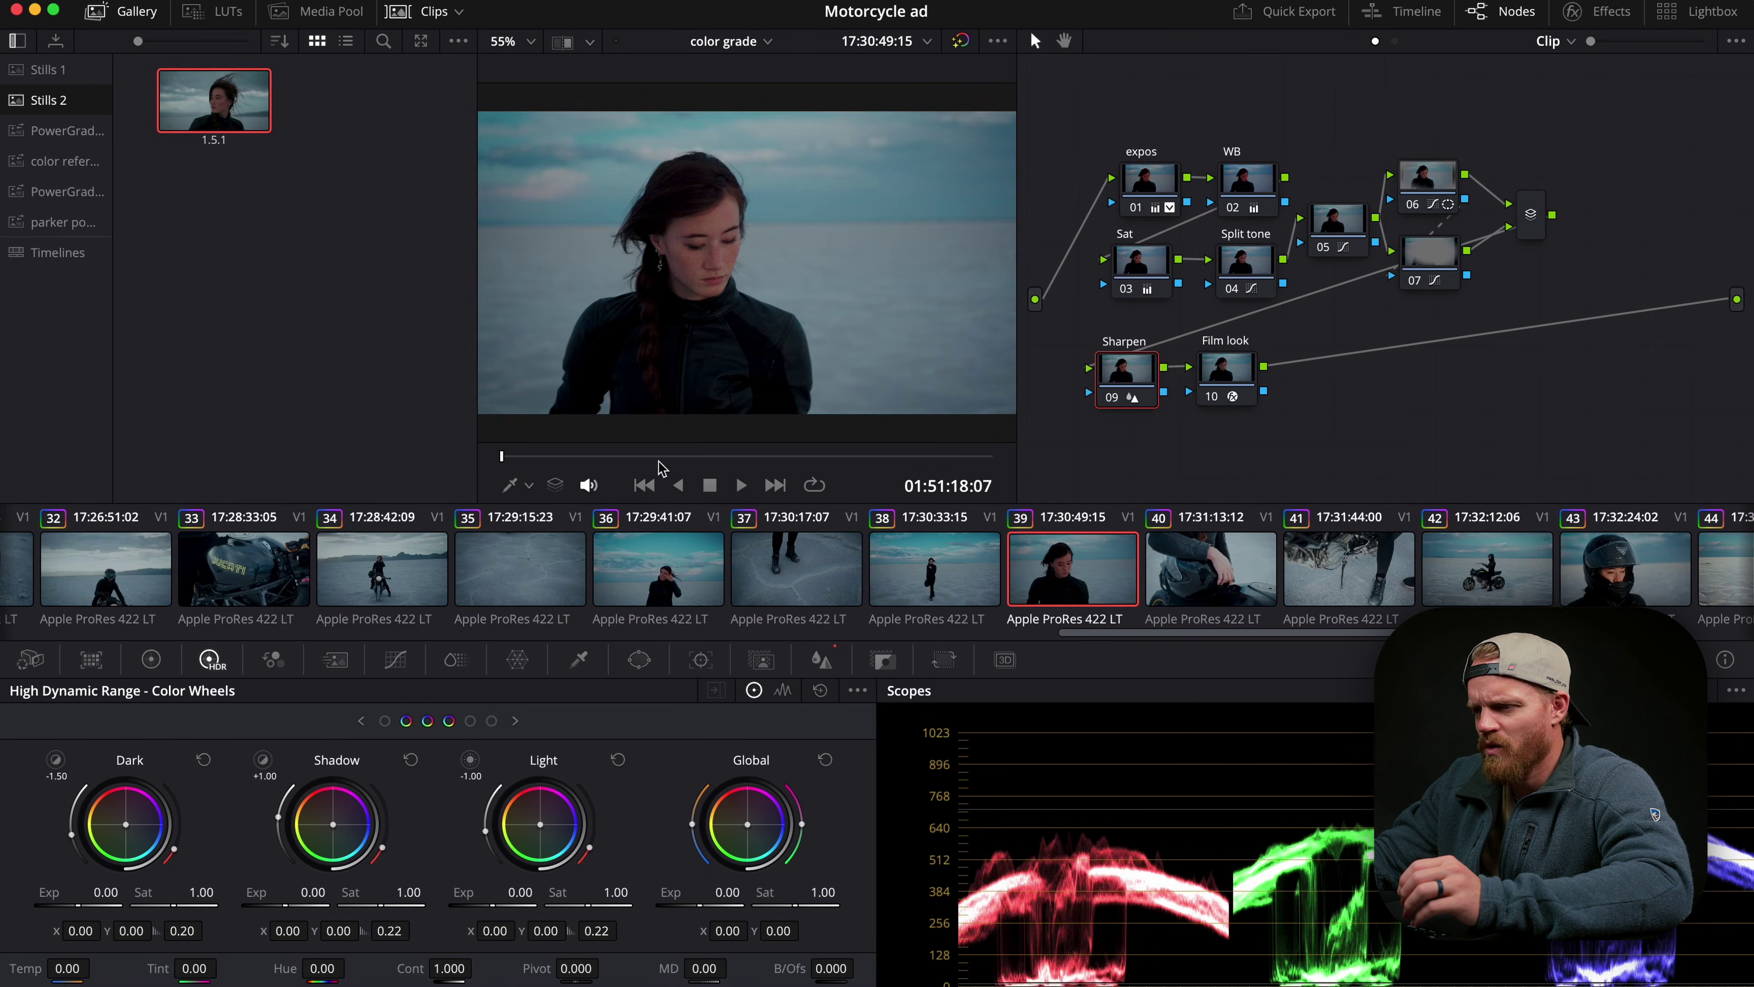
drag(680, 457, 928, 459)
drag(1426, 633, 1685, 632)
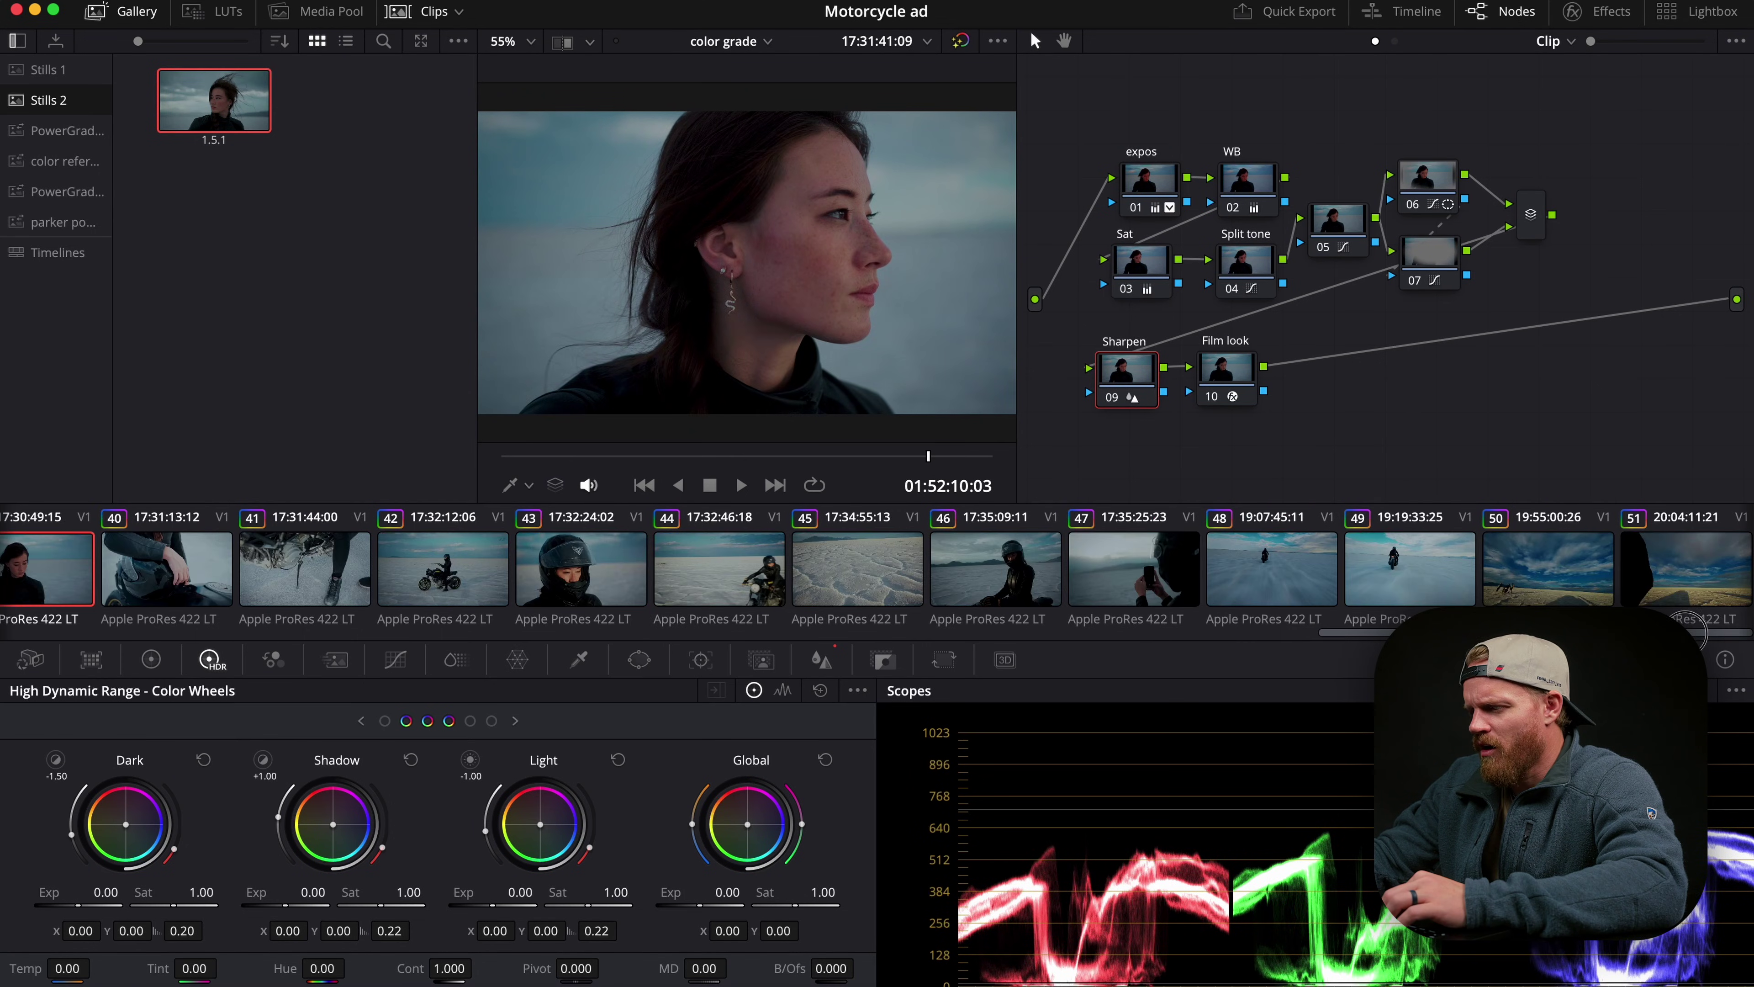
click(1278, 591)
drag(646, 458, 832, 473)
On drone clip 49, darken highlights to -0.18, raise contrast to 1.216 and gamma to -0.08.
click(1431, 571)
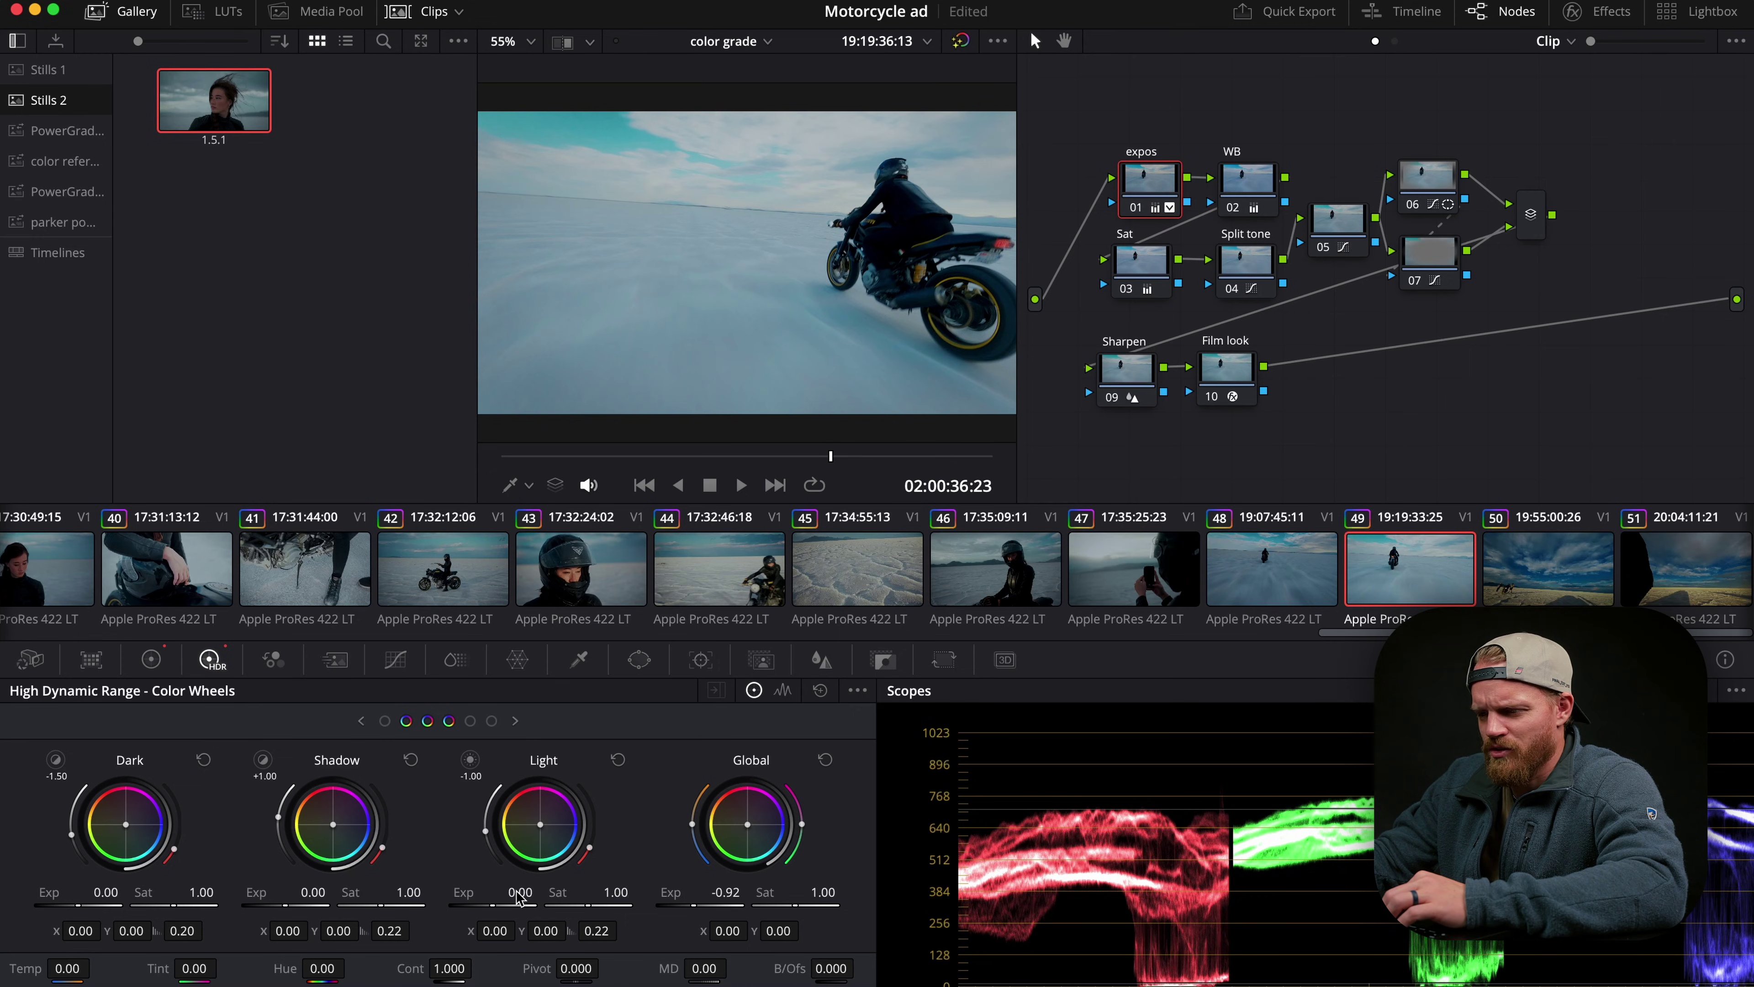
drag(520, 896, 439, 881)
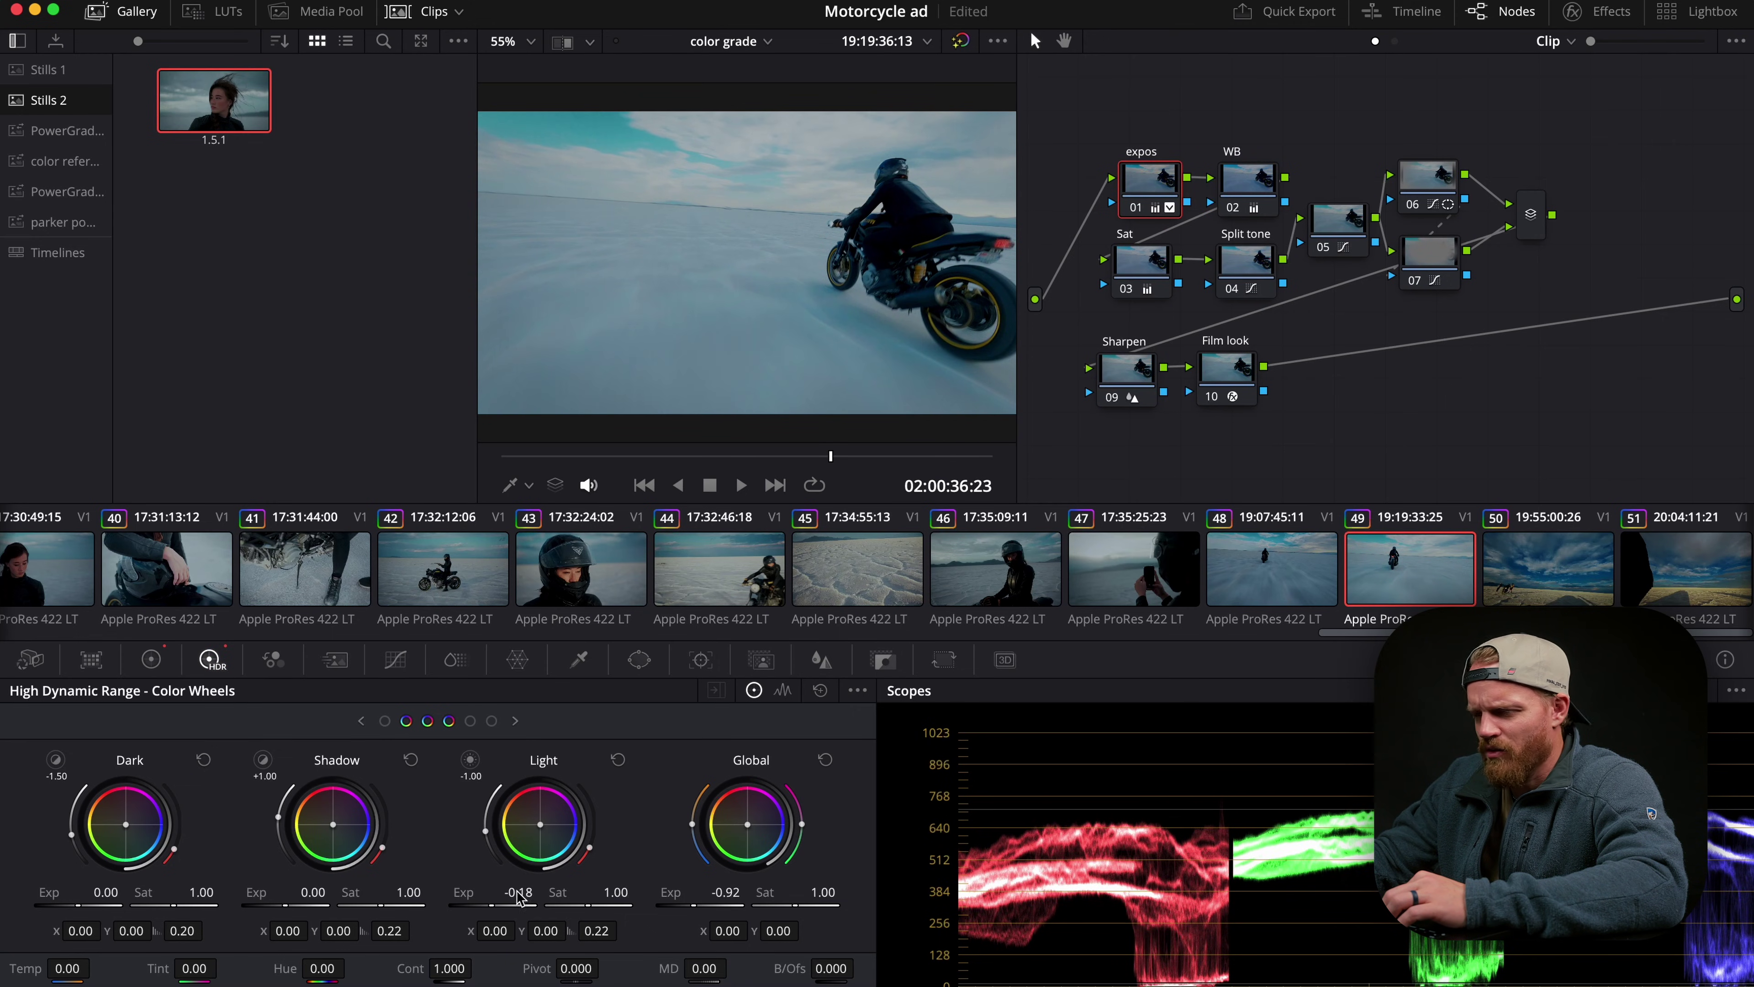
key(alt+shift+1)
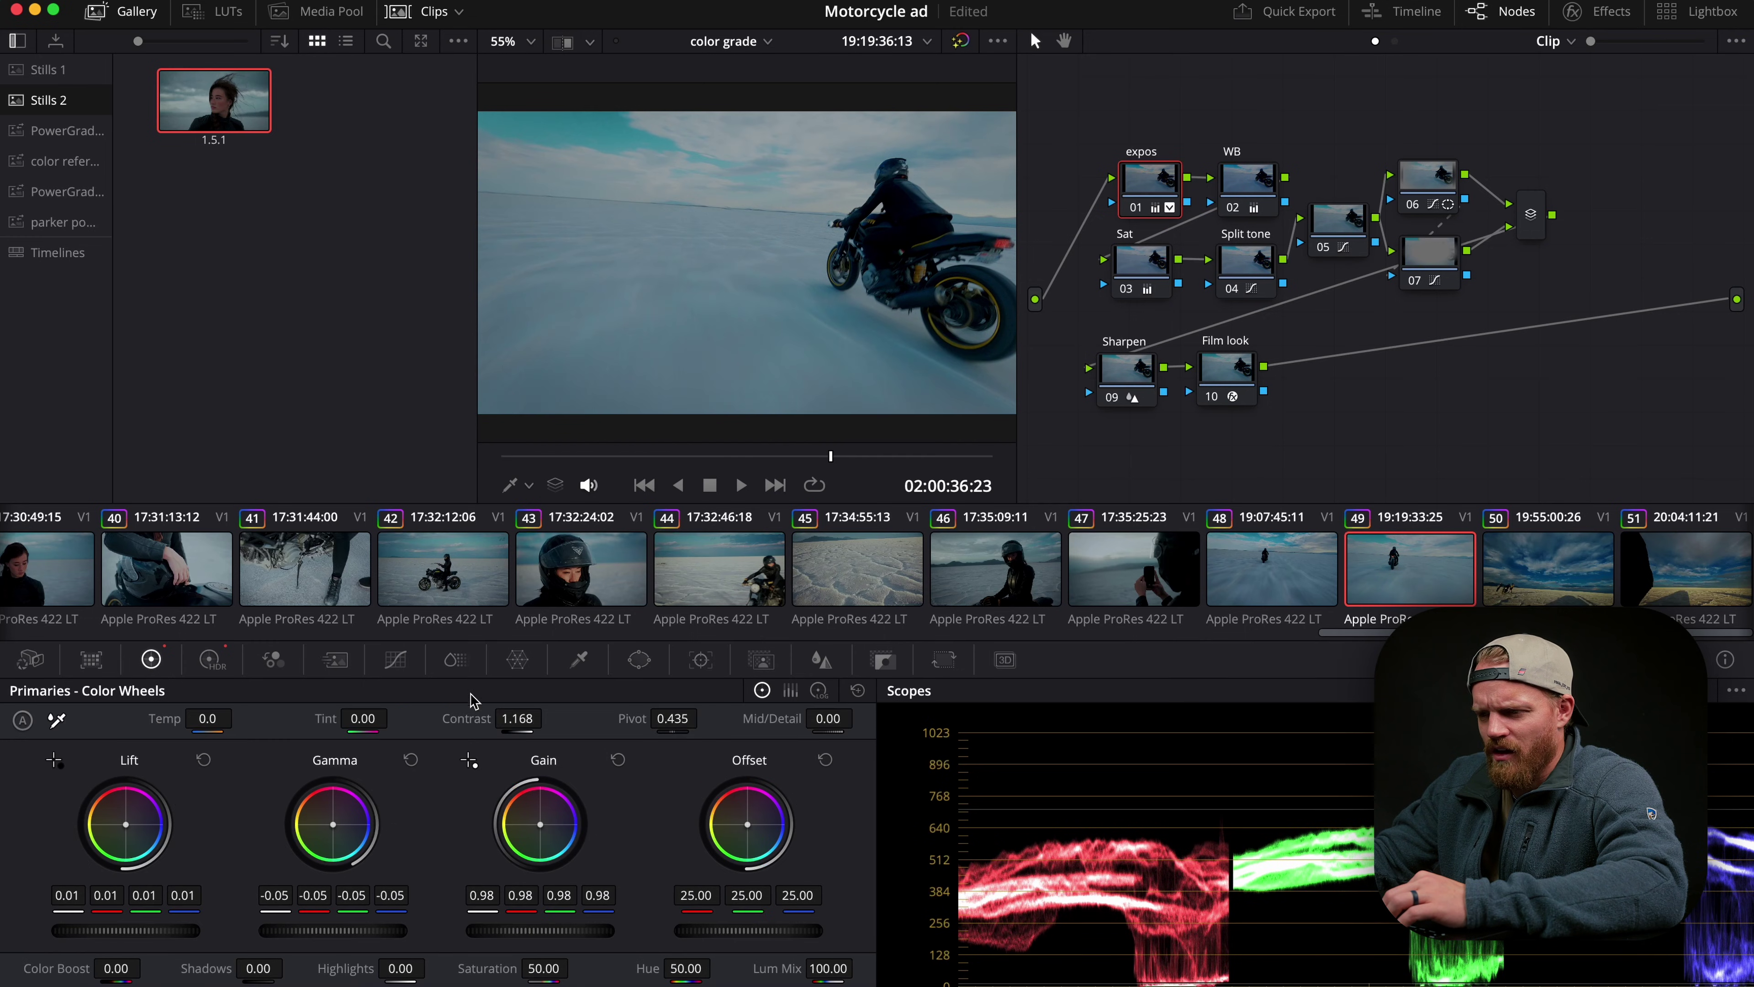
drag(502, 718, 515, 719)
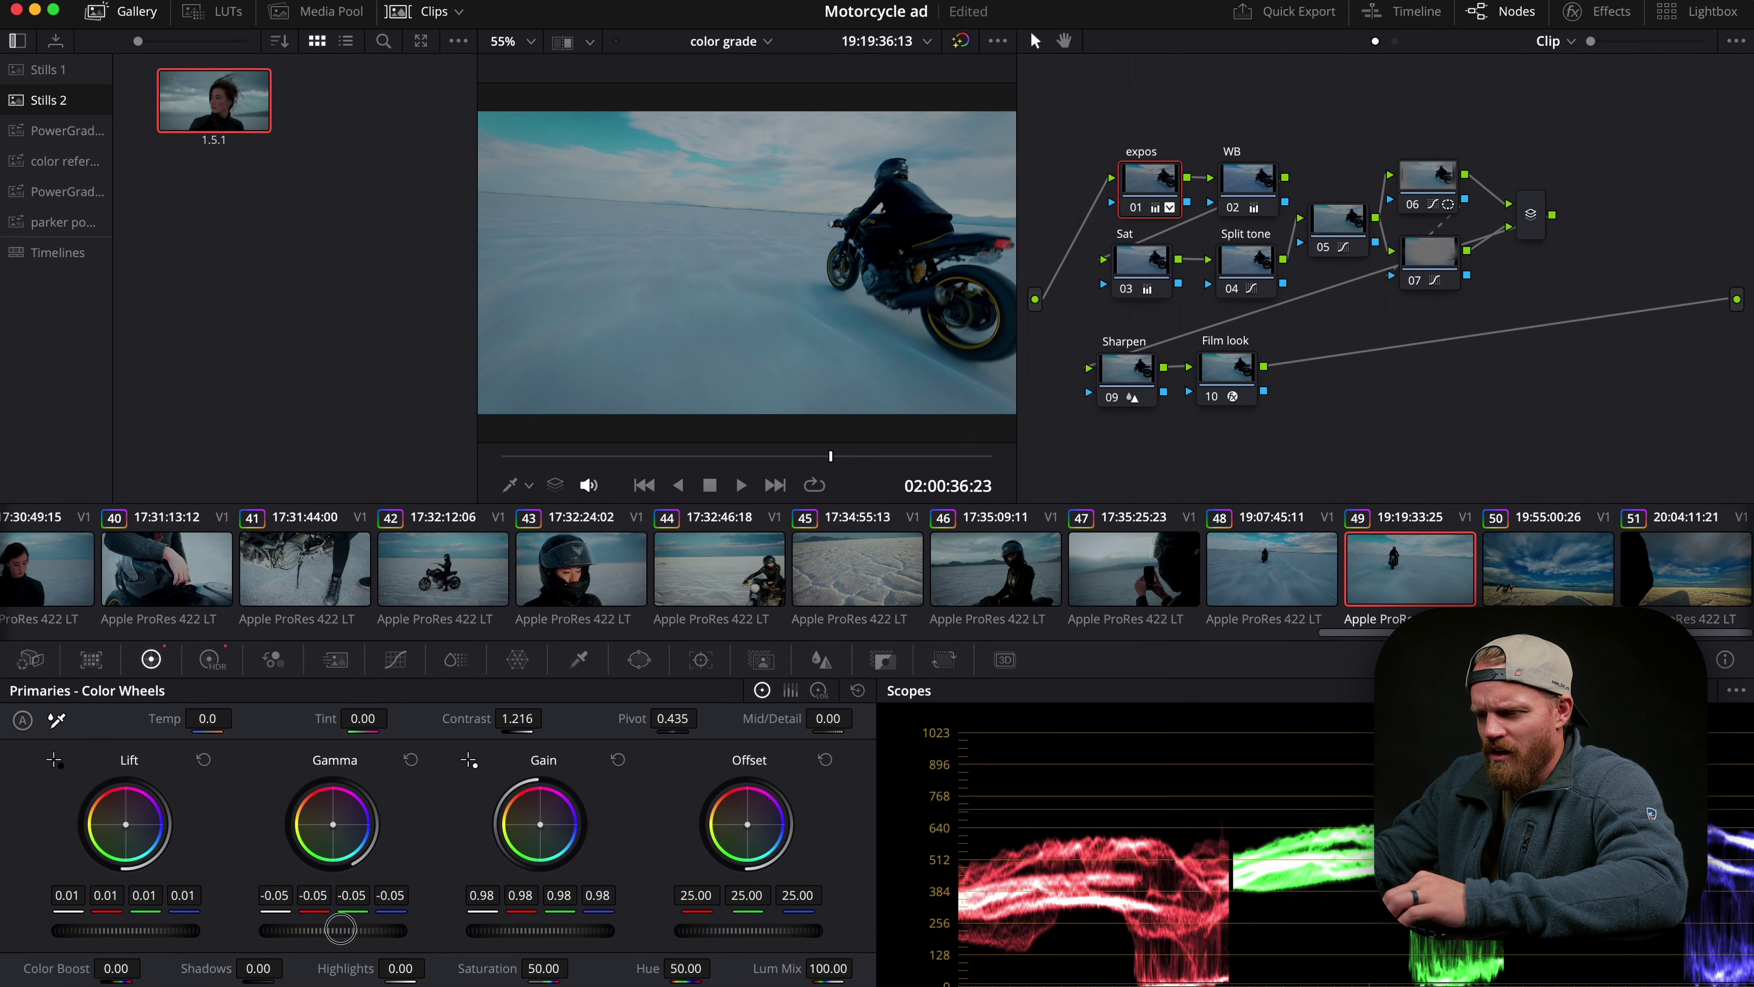
drag(341, 929, 193, 932)
Raise the Film look node's Bleach Bypass to 0.419.
click(1245, 380)
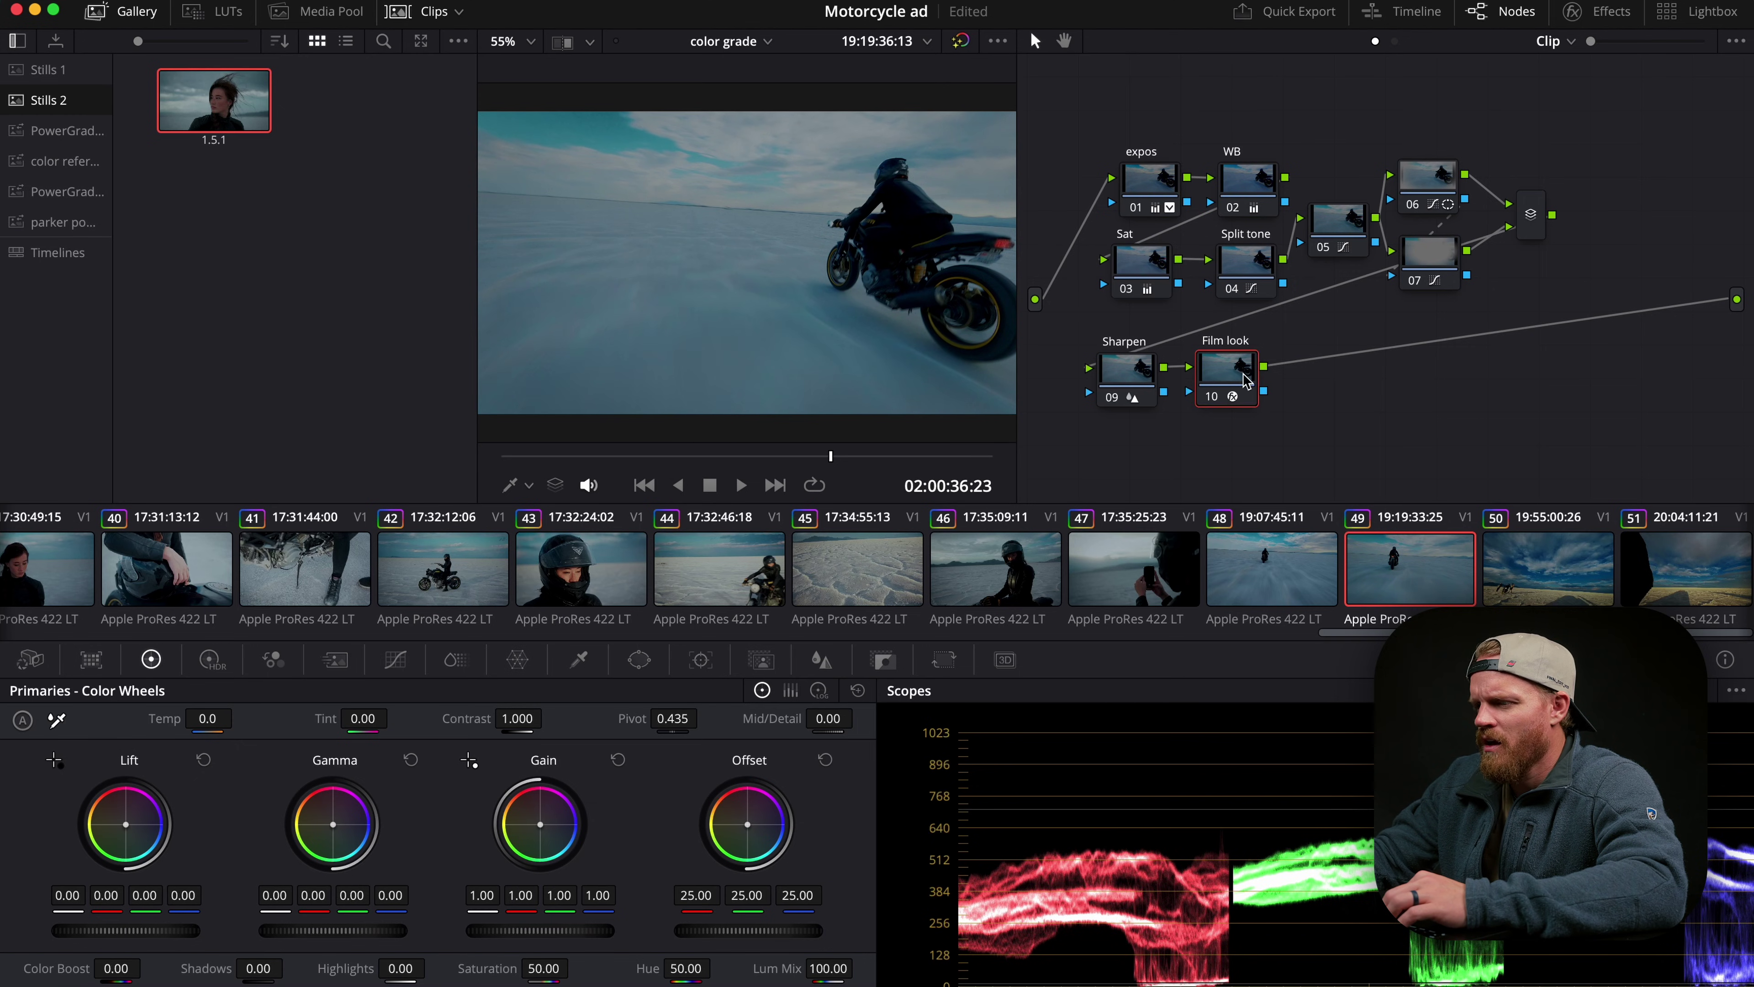
click(1611, 12)
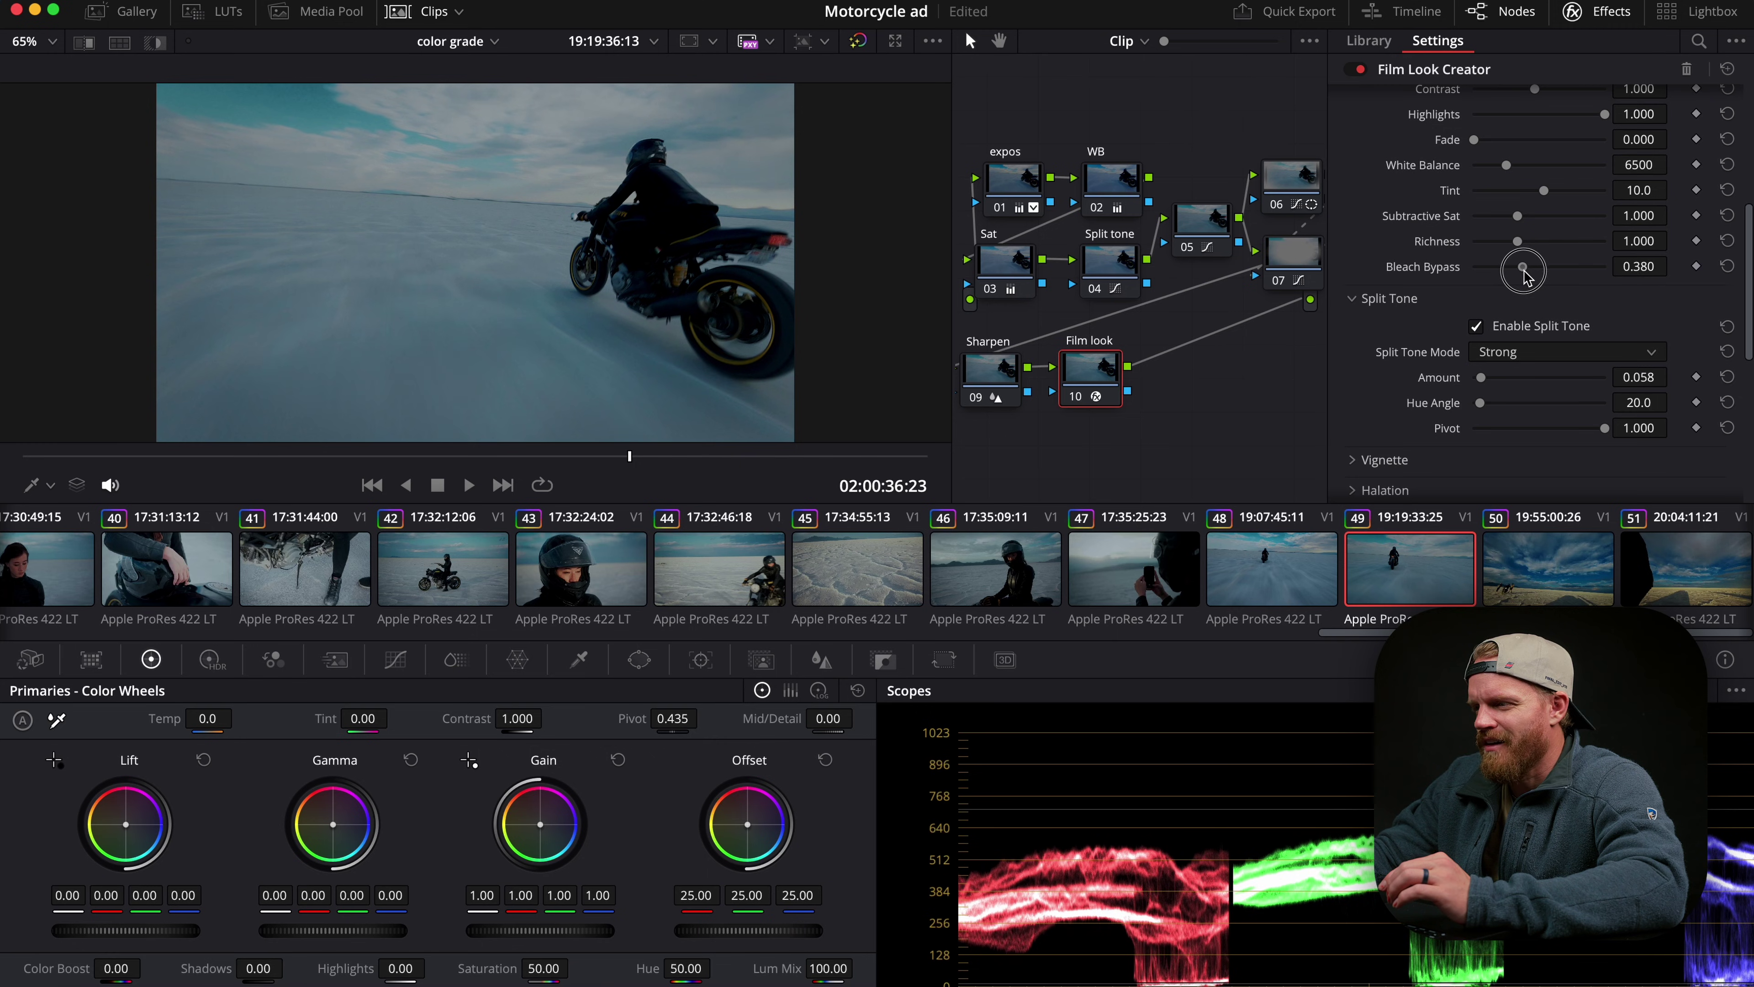
drag(1524, 270, 1528, 268)
drag(620, 457, 581, 459)
On node 05, cut Hue vs Sat saturation of the cyan-blue hues to 0.74 and play back.
scroll(1194, 338, up, 2)
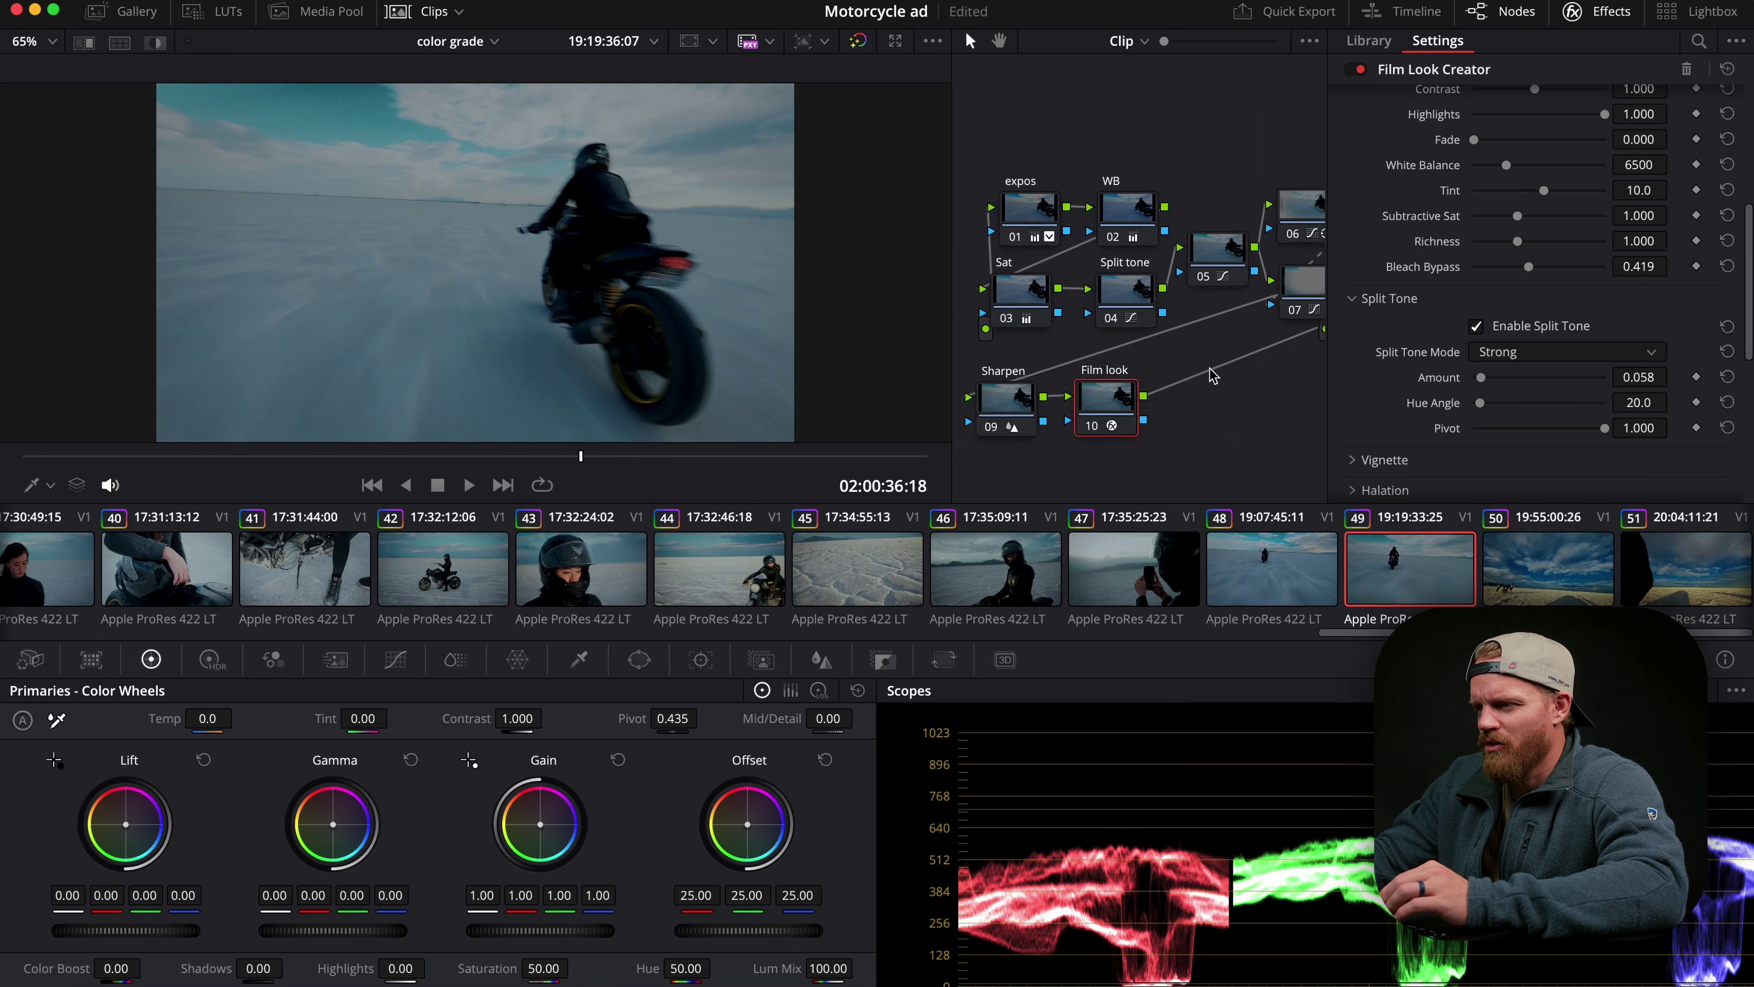
click(1210, 260)
click(407, 664)
click(655, 689)
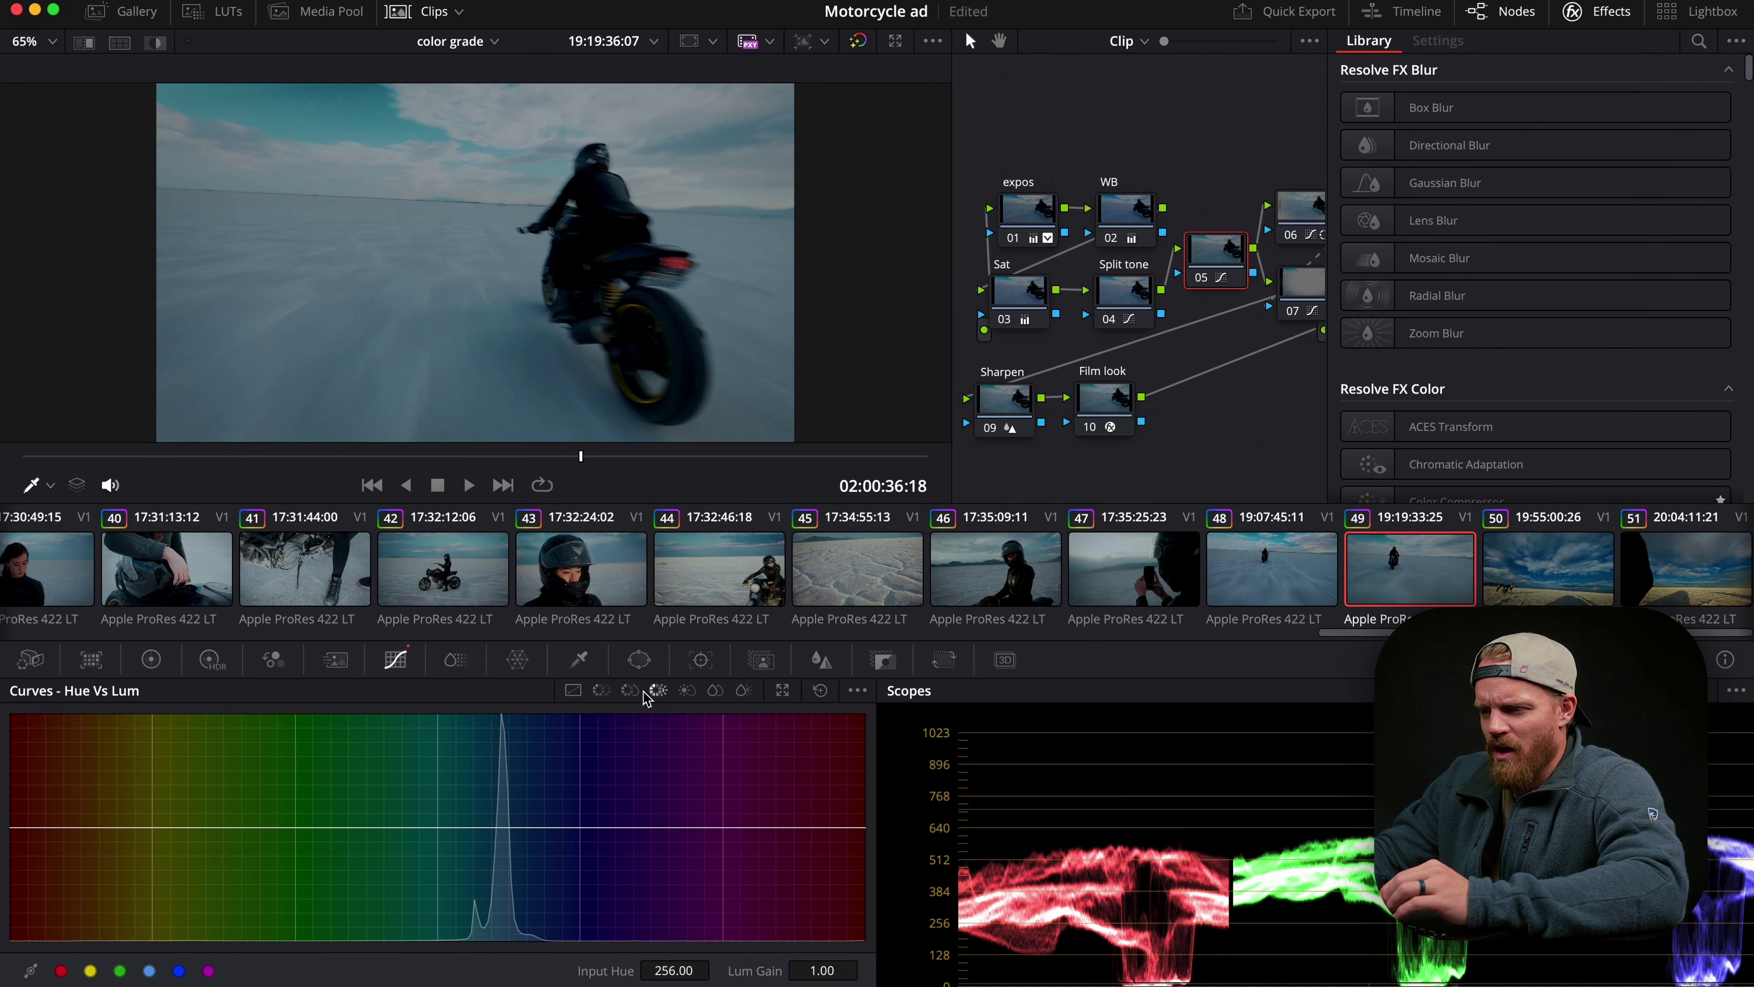
click(629, 691)
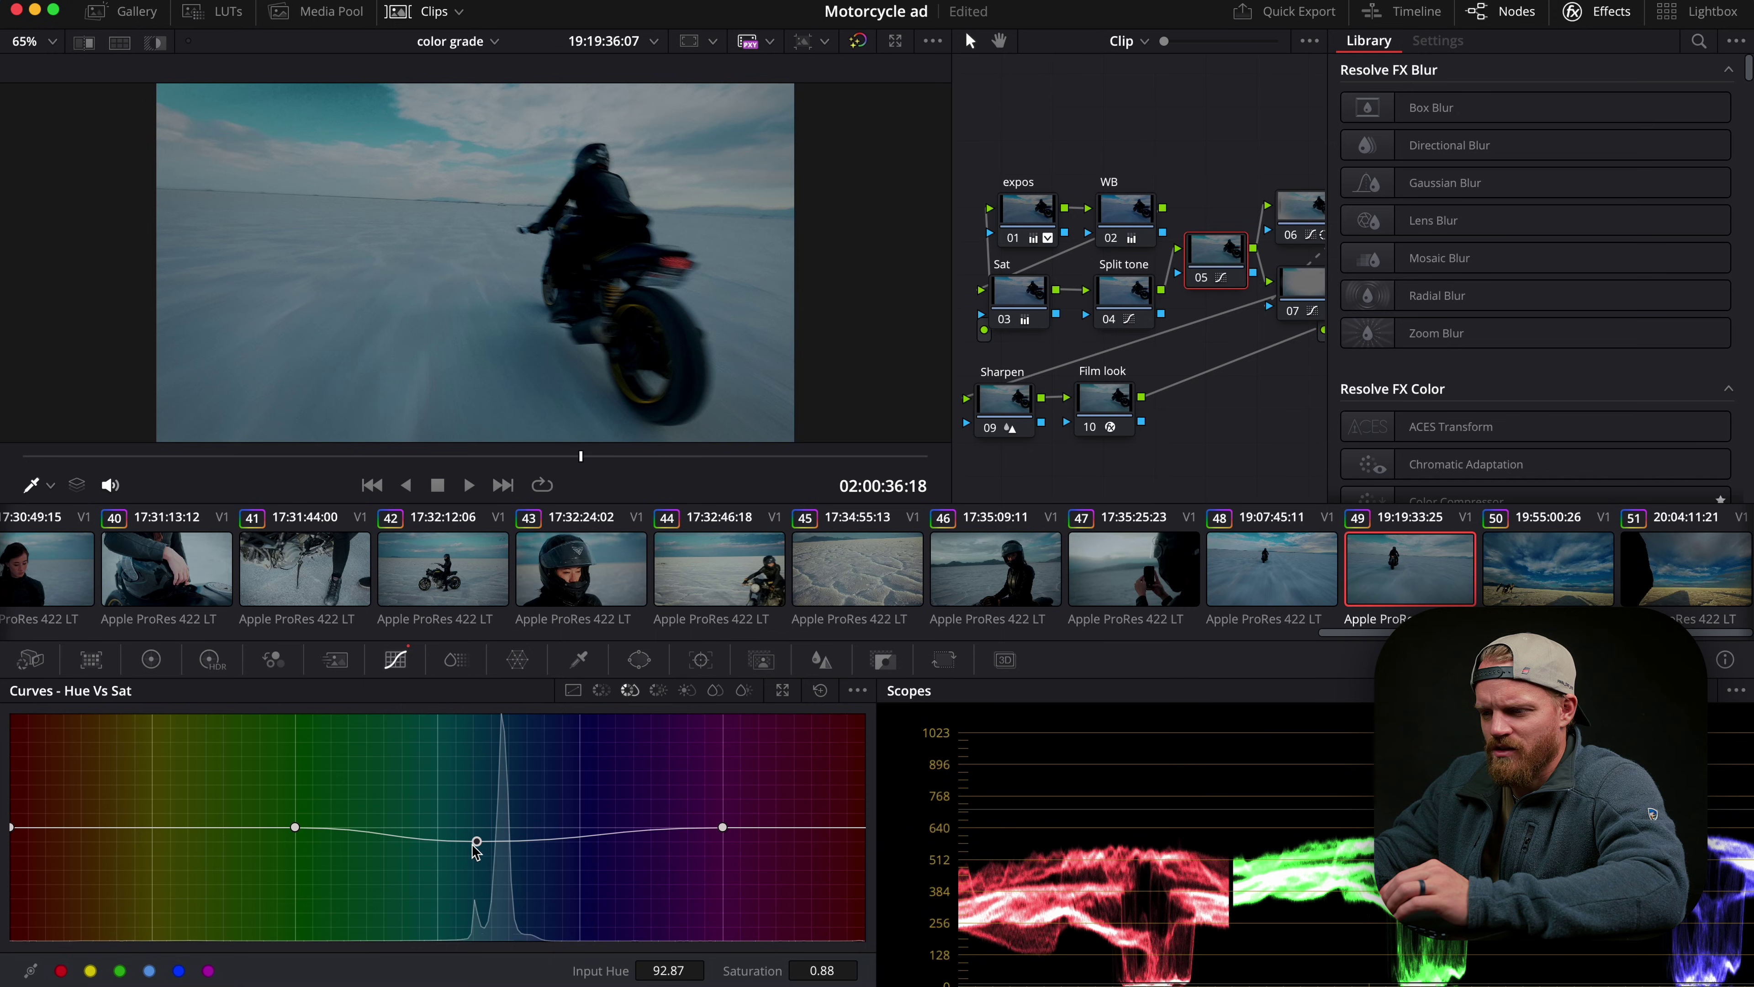
drag(473, 847, 502, 859)
key(space)
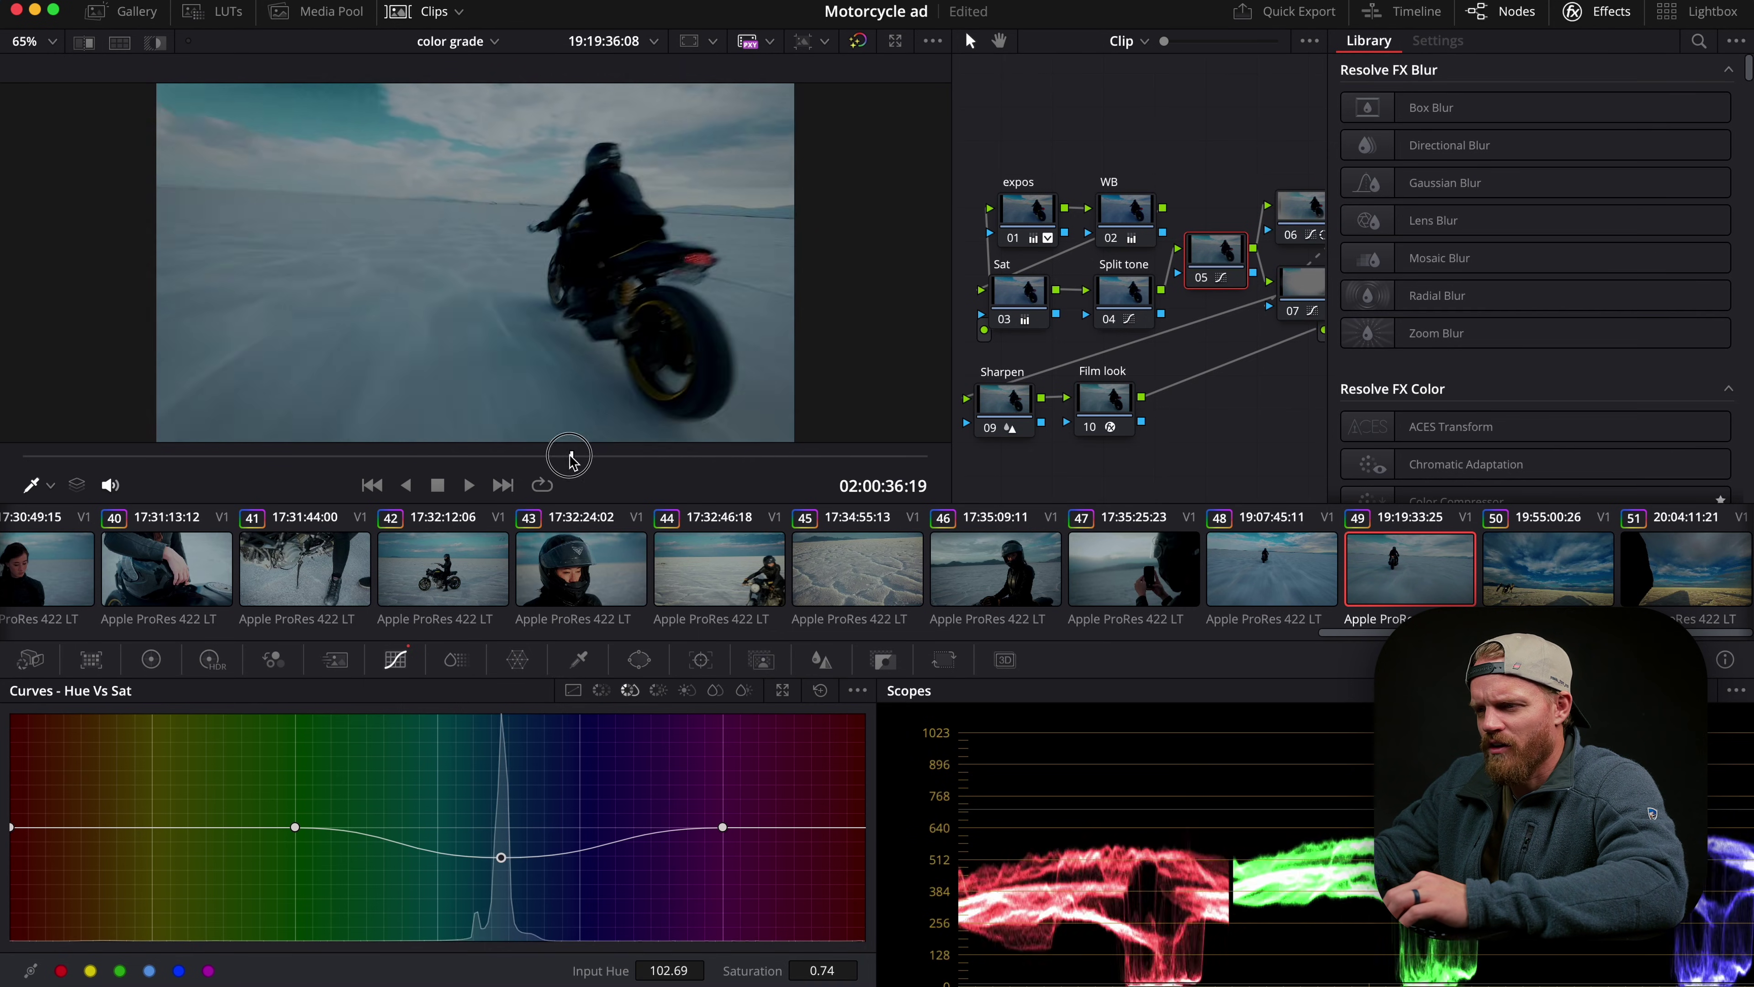
click(465, 483)
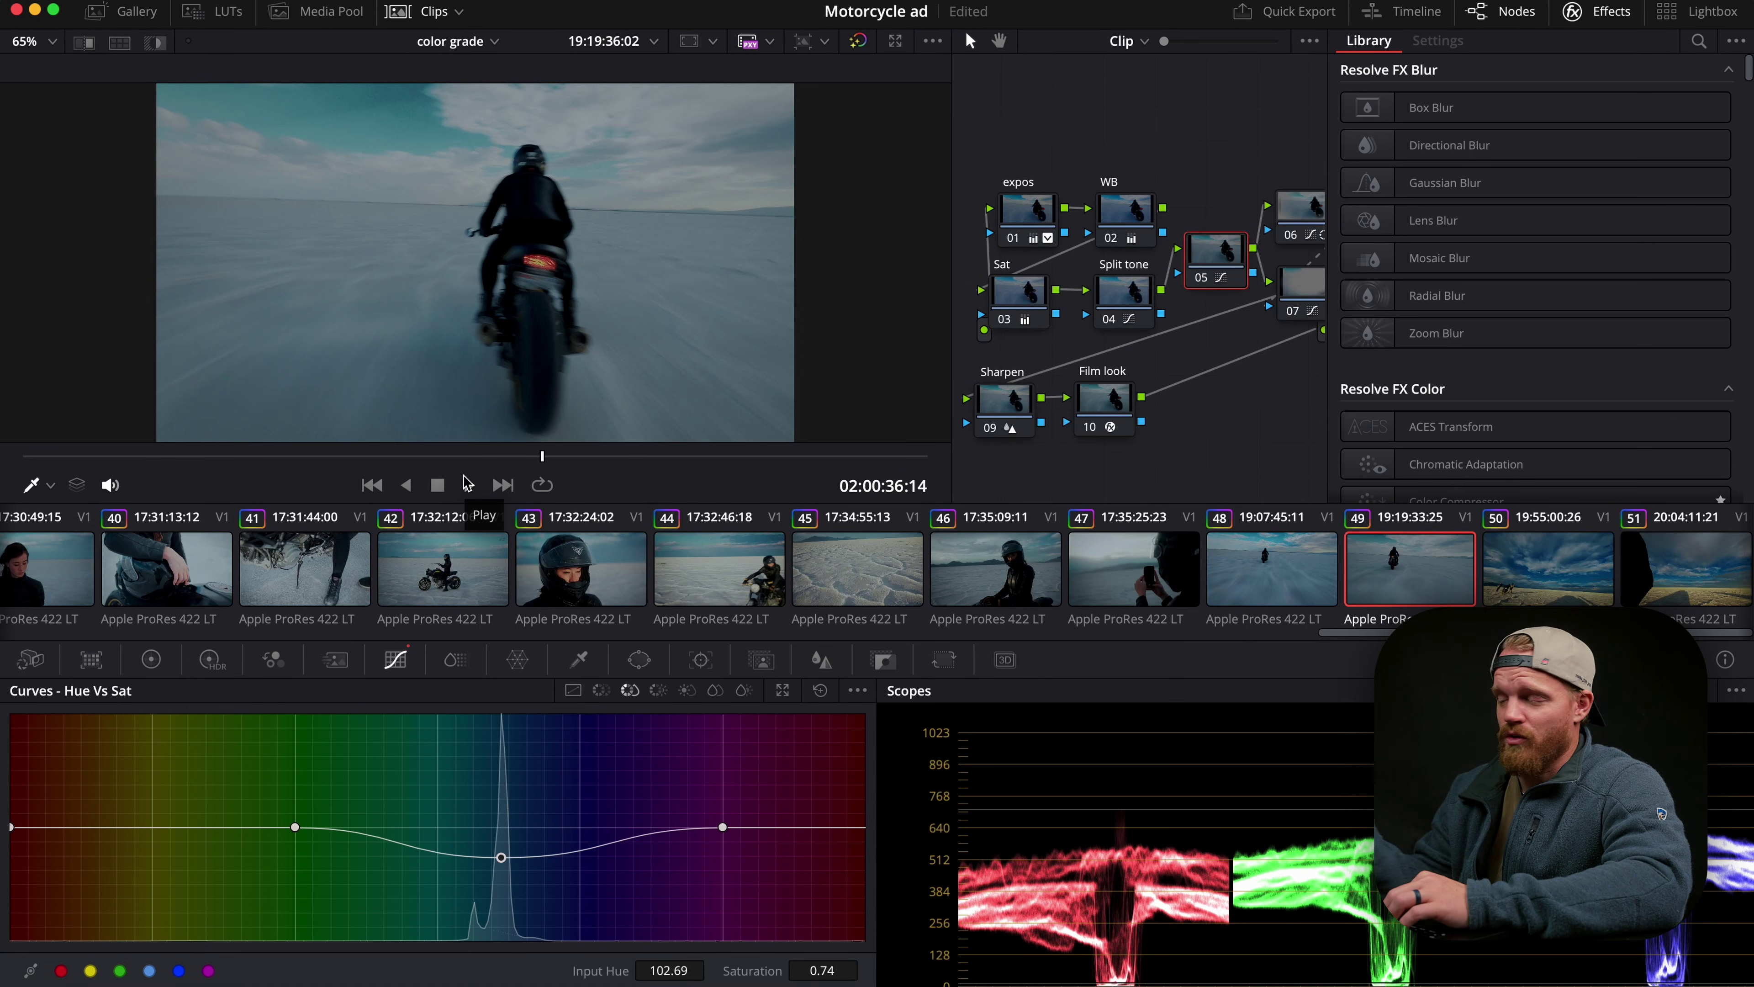
On helmet close-up clip 43, toggle the Film look node off and on to compare.
click(580, 567)
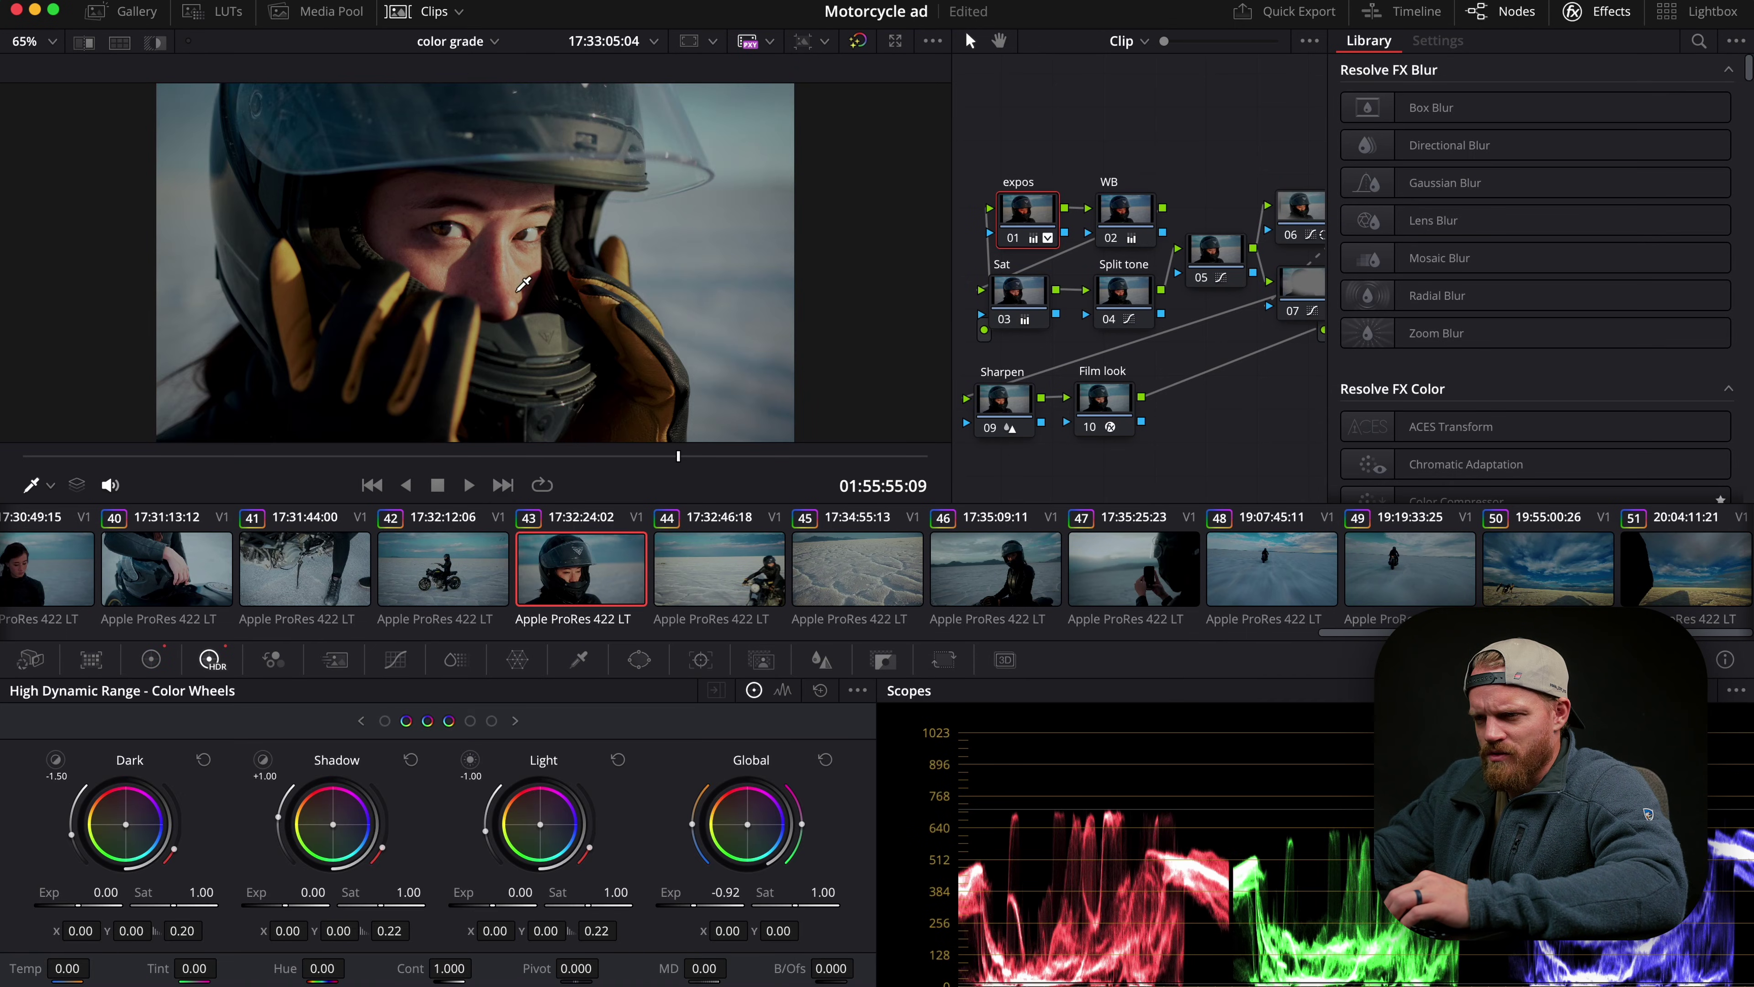
click(1609, 12)
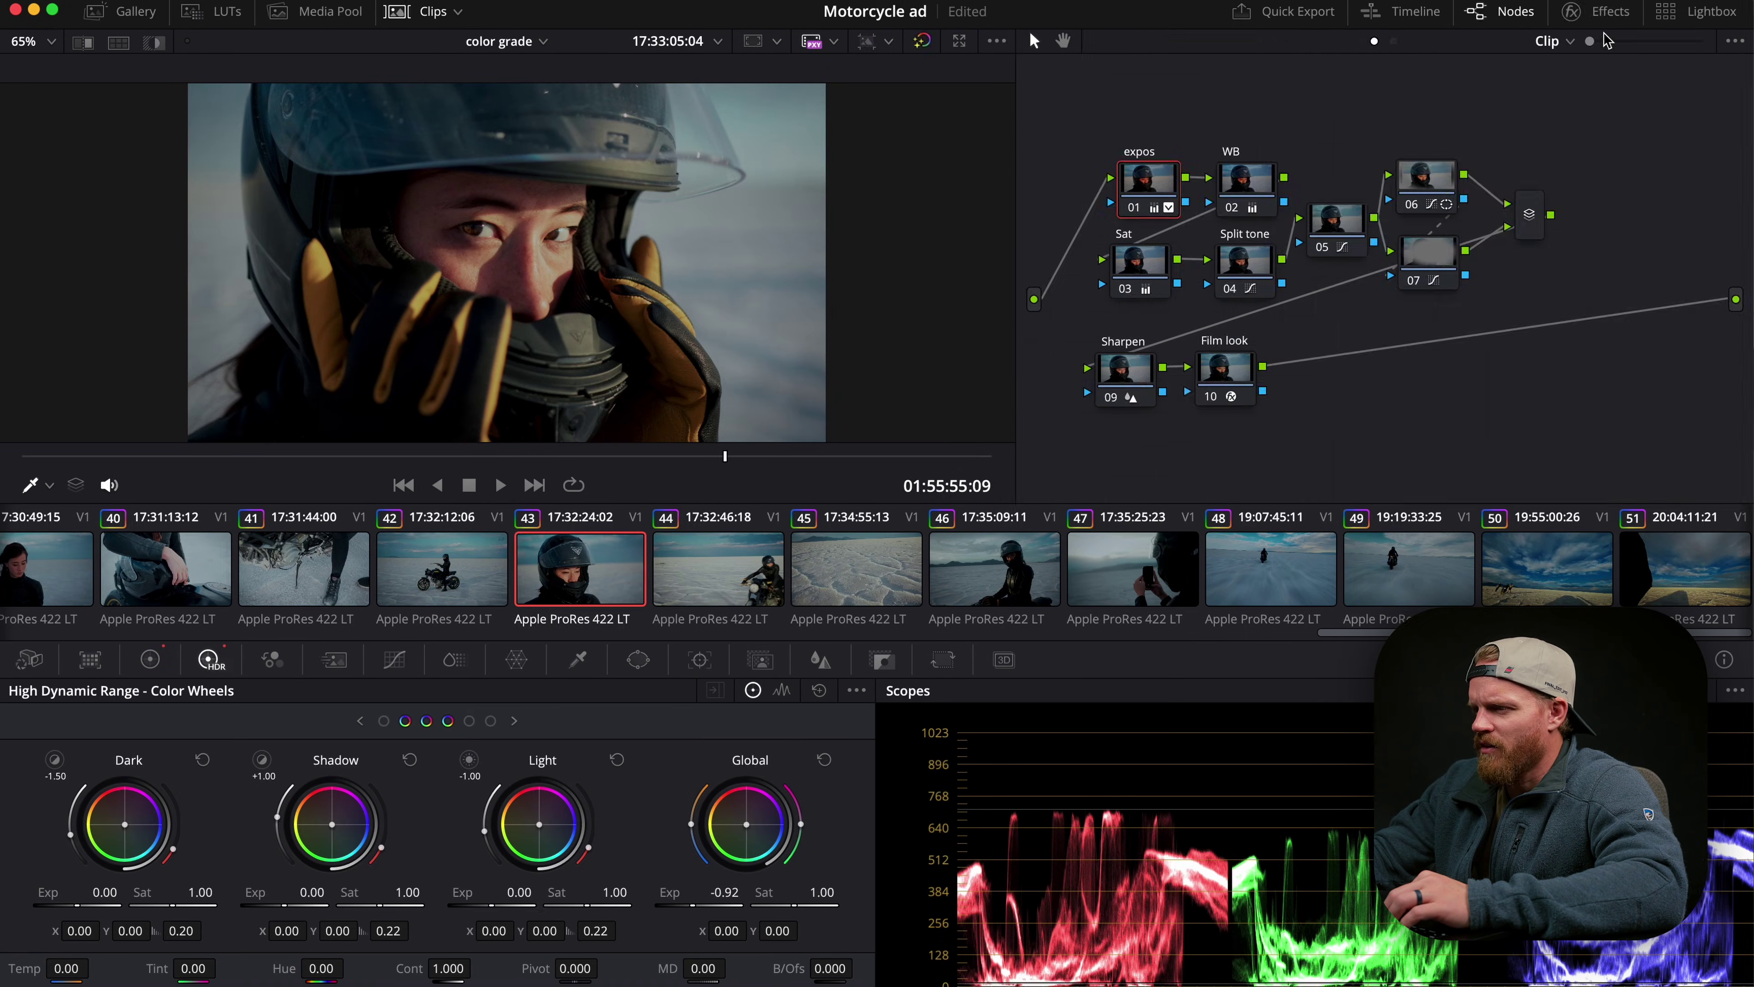
click(1214, 398)
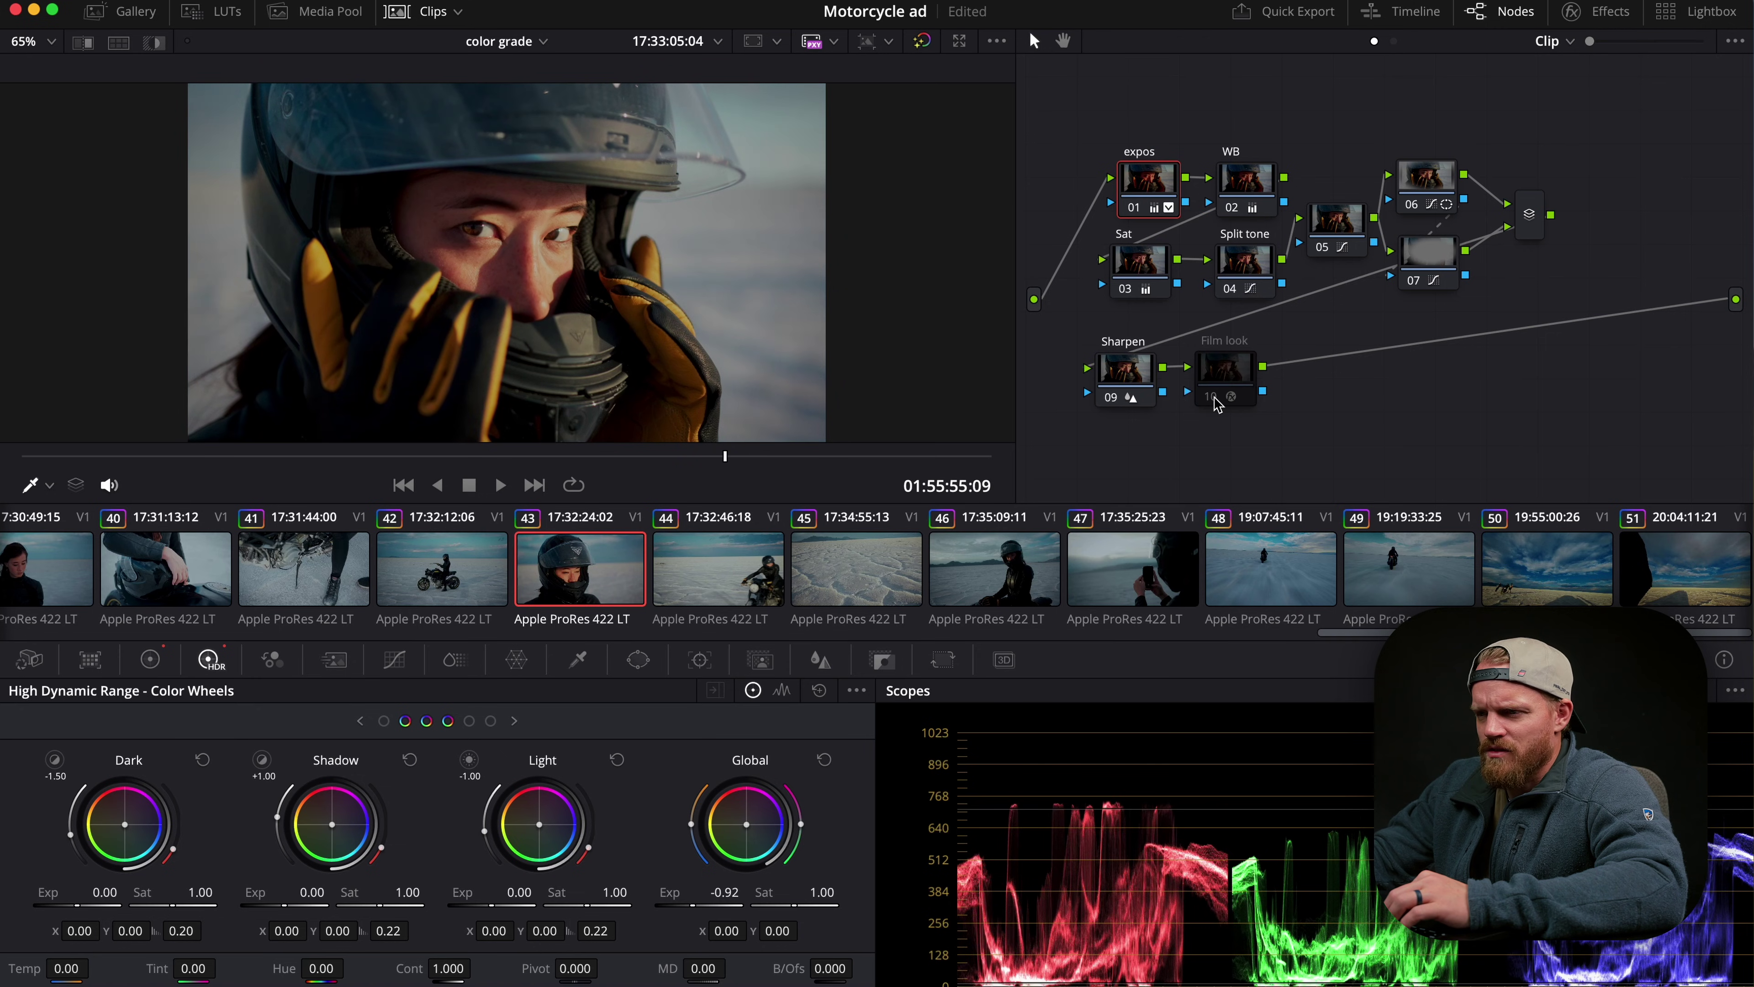
click(1215, 401)
drag(1234, 384, 1263, 386)
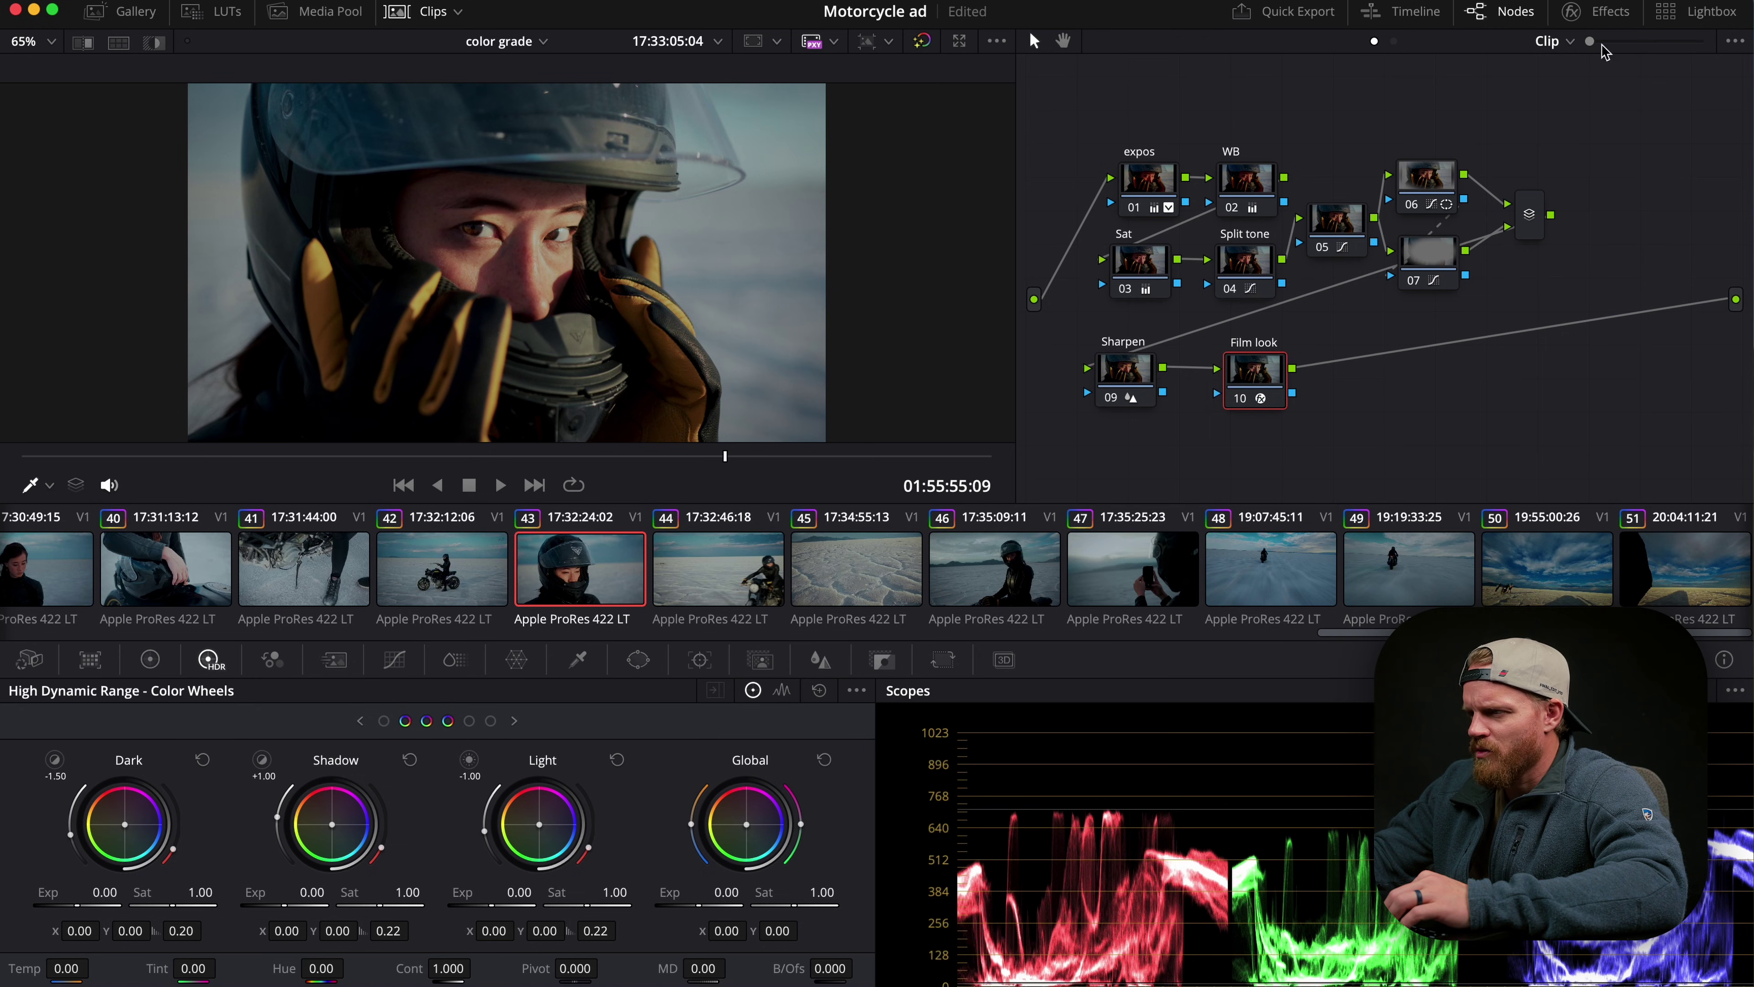
In Film Look Creator, set Split Tone Pivot to 0.481 and Split Tone Amount to 0.202.
click(1581, 12)
drag(1581, 429, 1513, 436)
drag(1551, 432, 1513, 432)
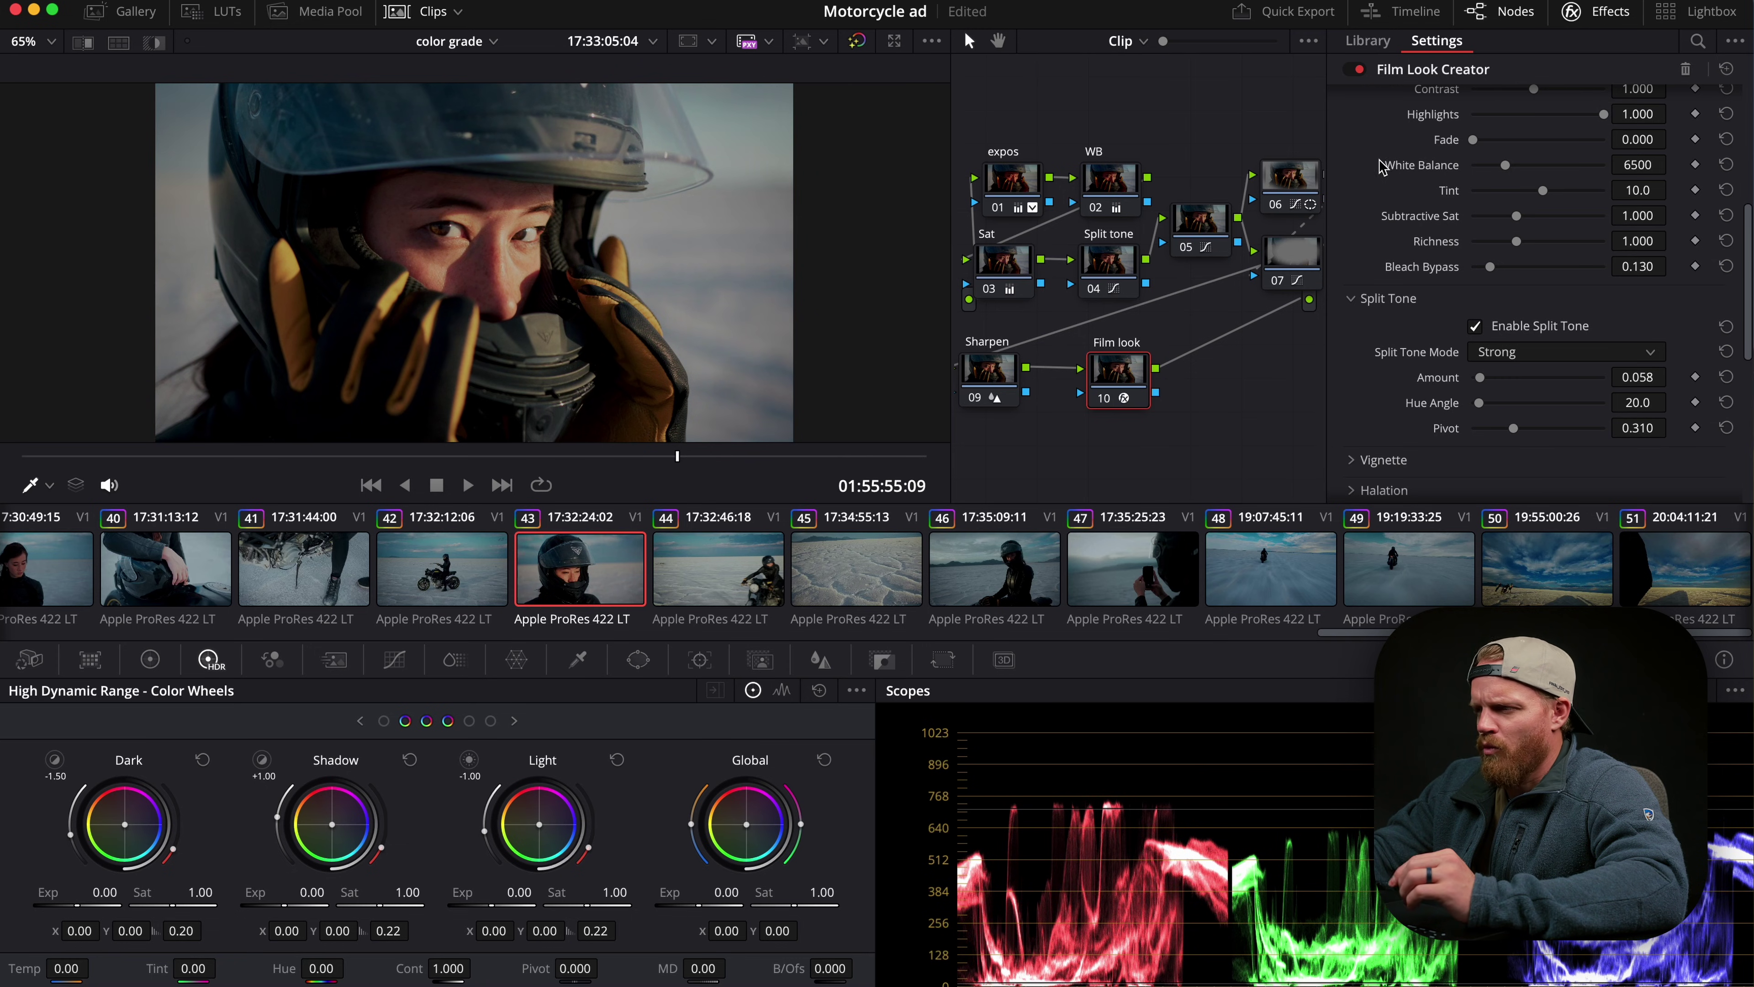
mouse_move(1484, 383)
mouse_down()
mouse_move(1636, 386)
mouse_move(1504, 396)
mouse_up()
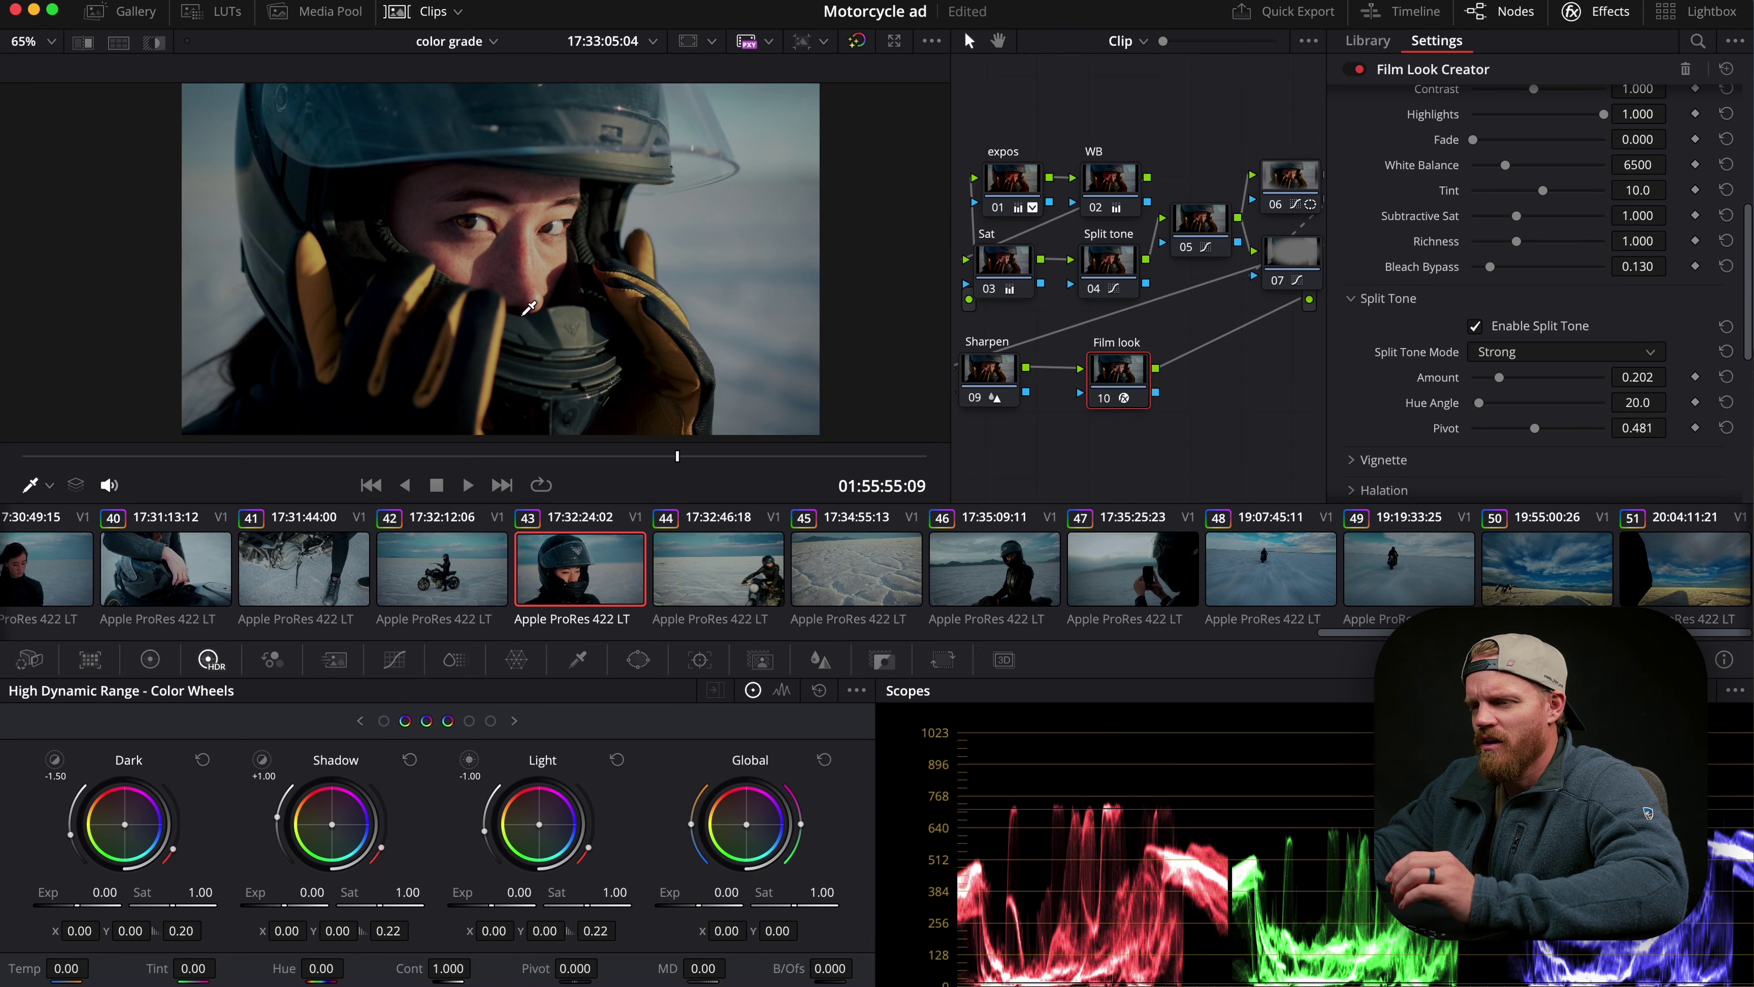
Compare the graded and ungraded image several times, then close the effects settings.
click(857, 44)
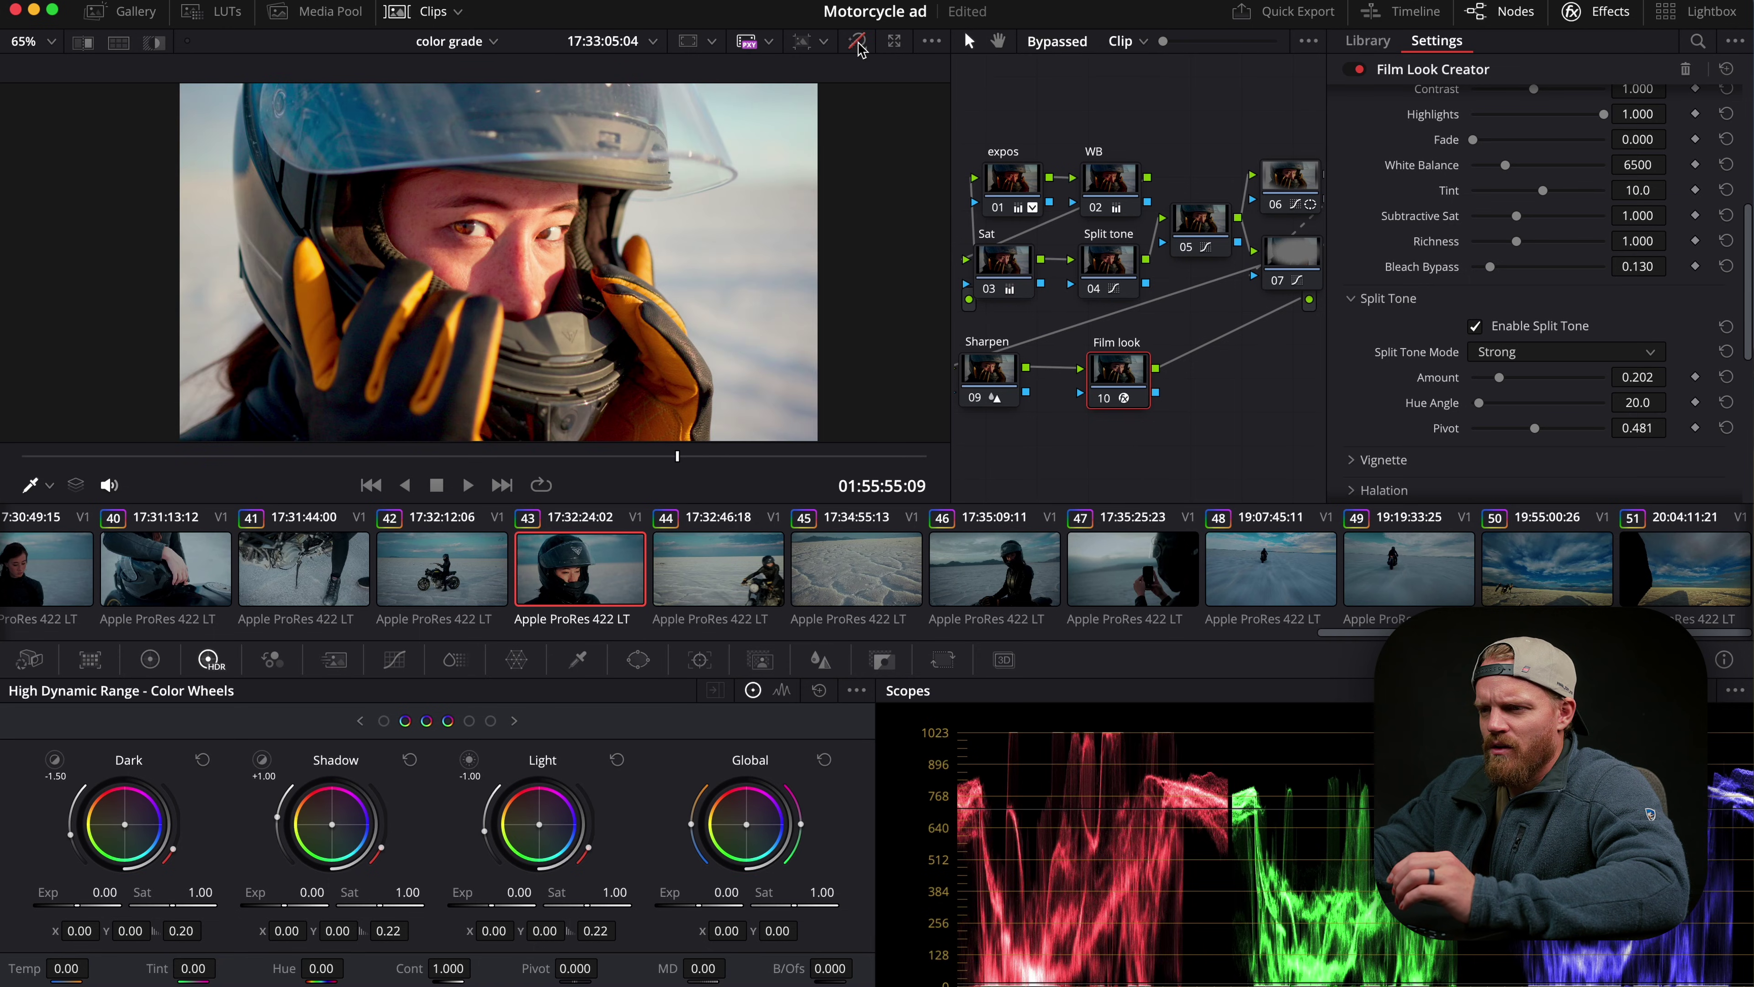
click(857, 45)
click(858, 46)
click(857, 45)
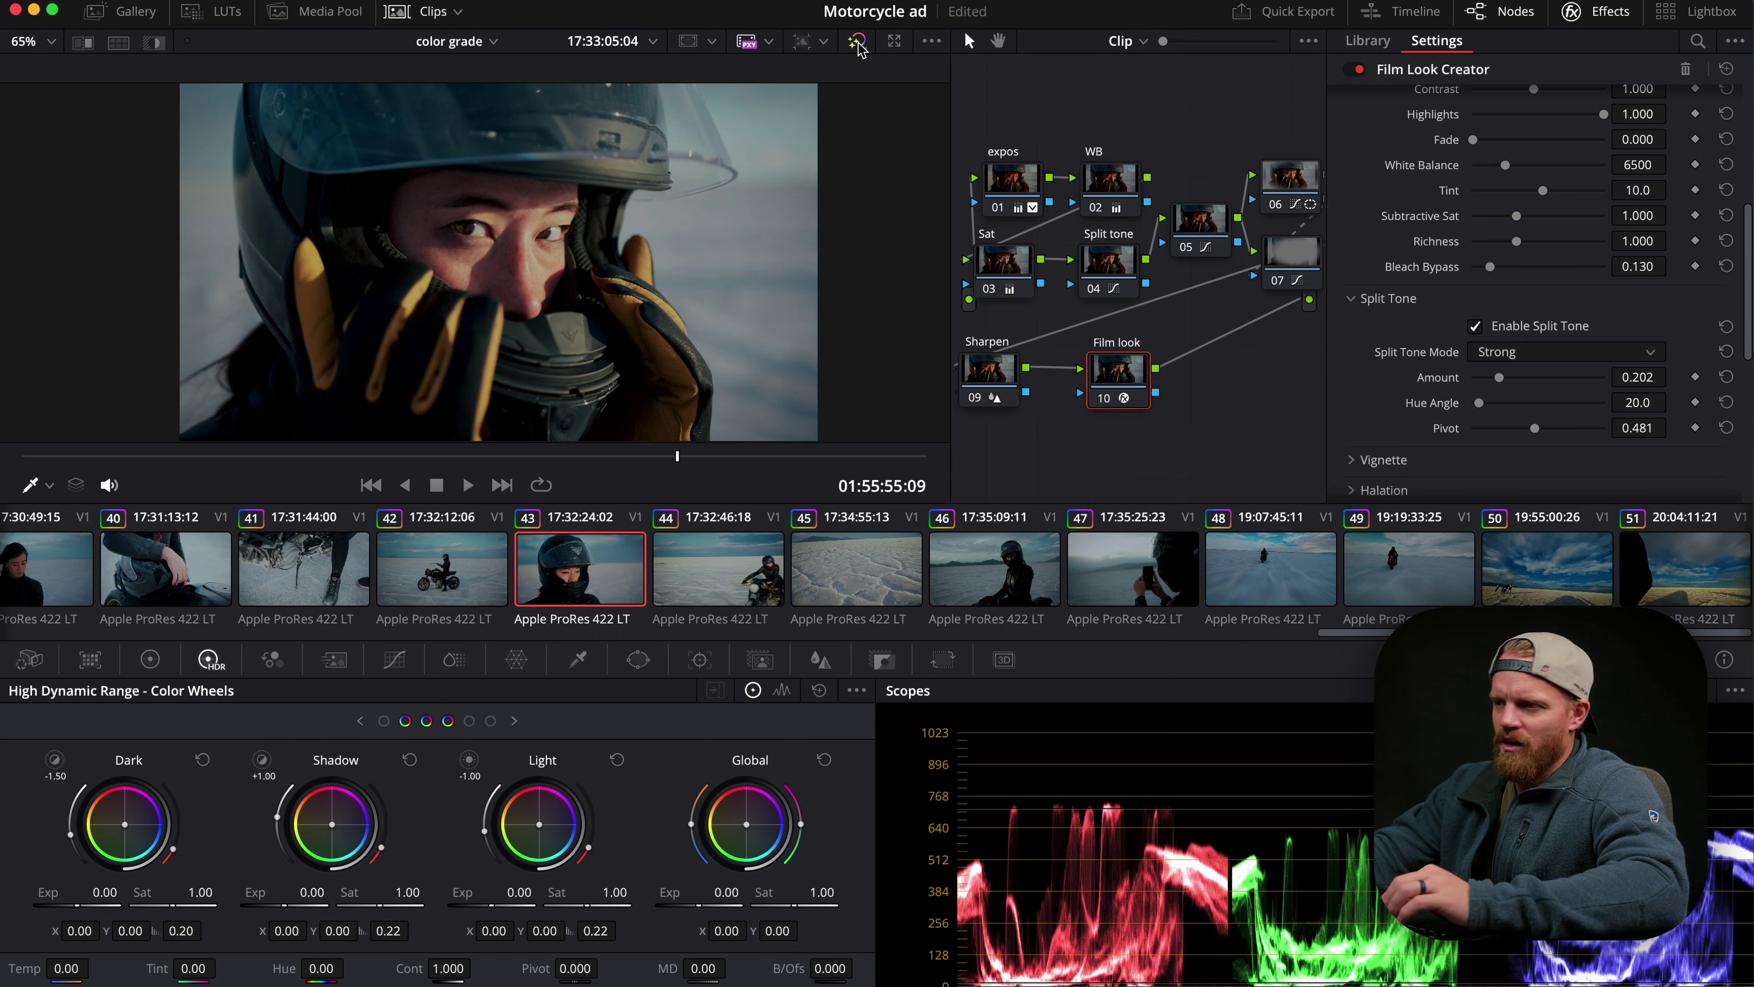
click(857, 46)
click(858, 46)
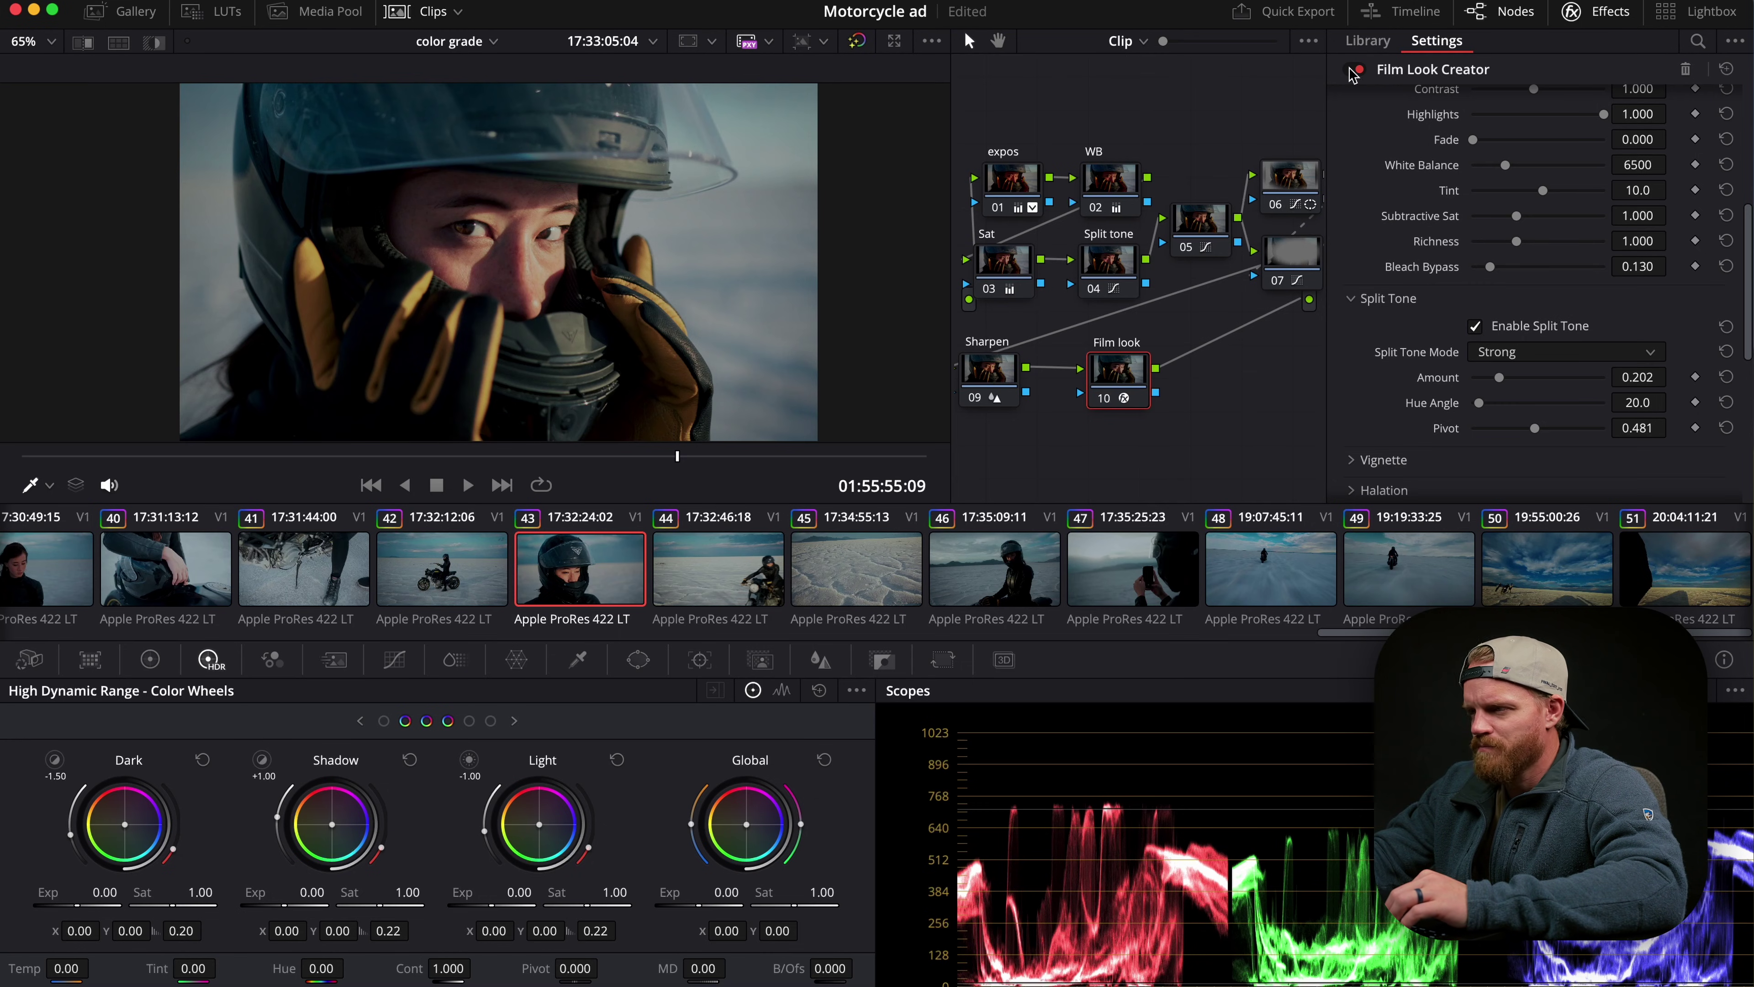
click(1573, 19)
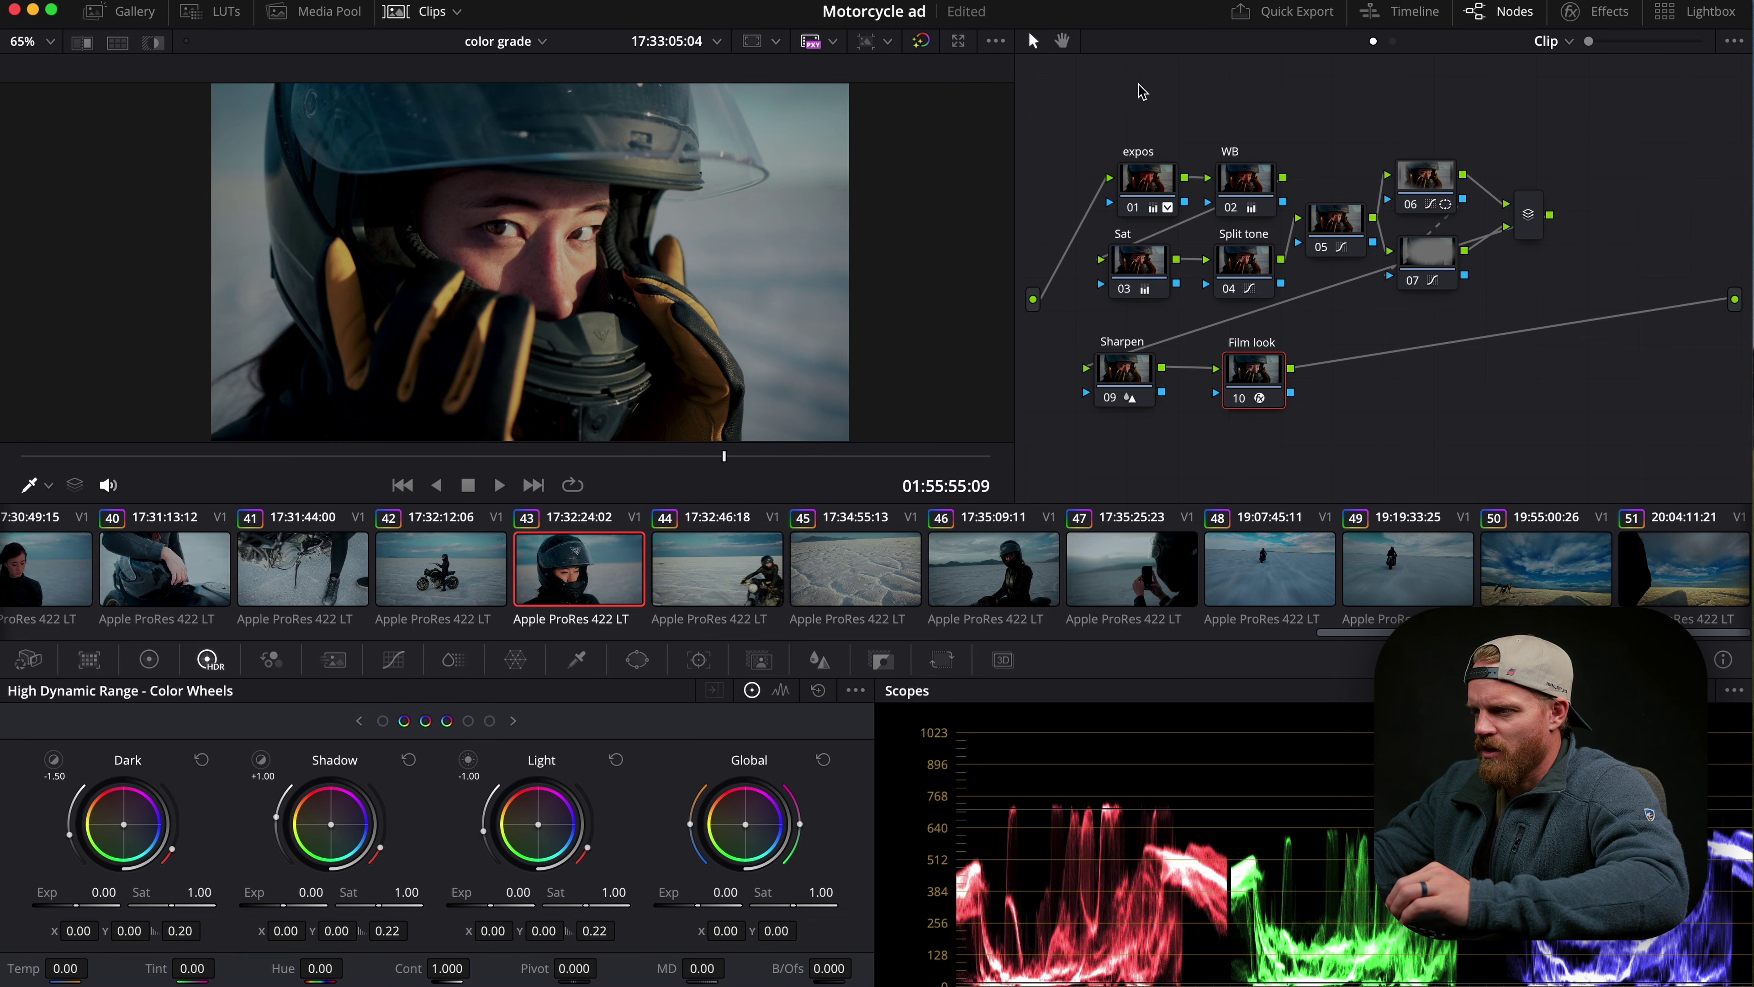
Insert a new serial node ahead of the expos node on clip 43.
click(1122, 373)
scroll(1259, 270, left, 2)
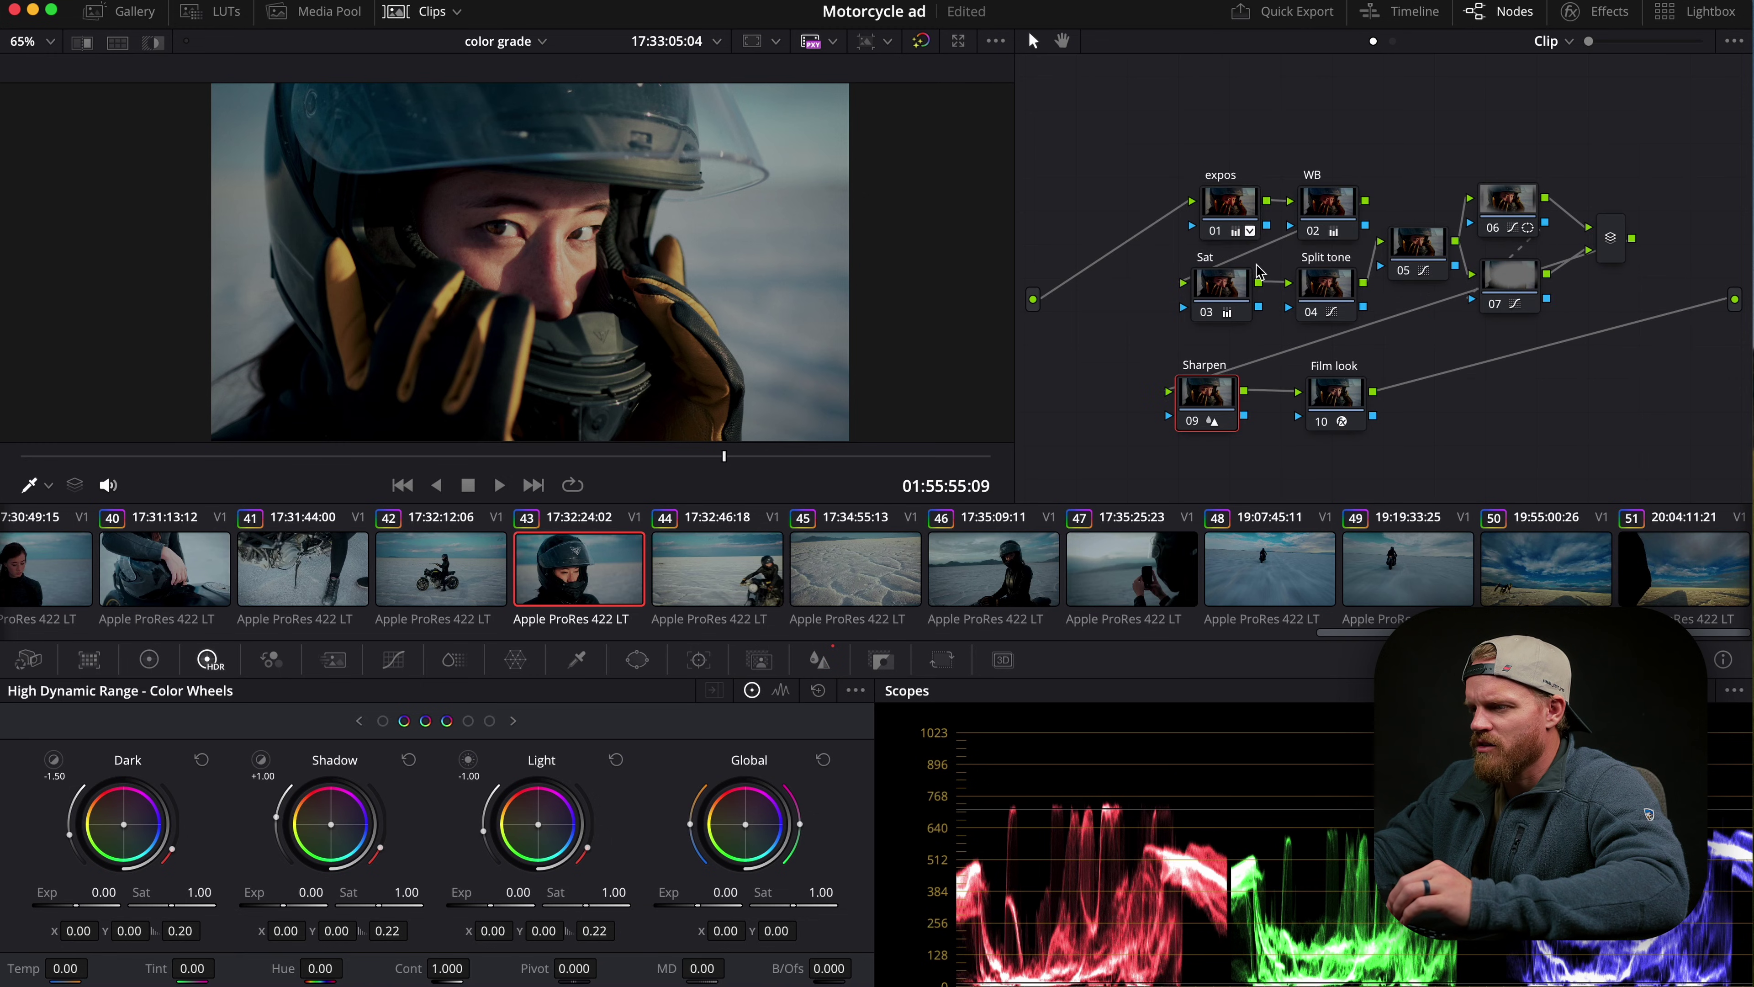
click(1240, 217)
drag(1240, 216, 1218, 195)
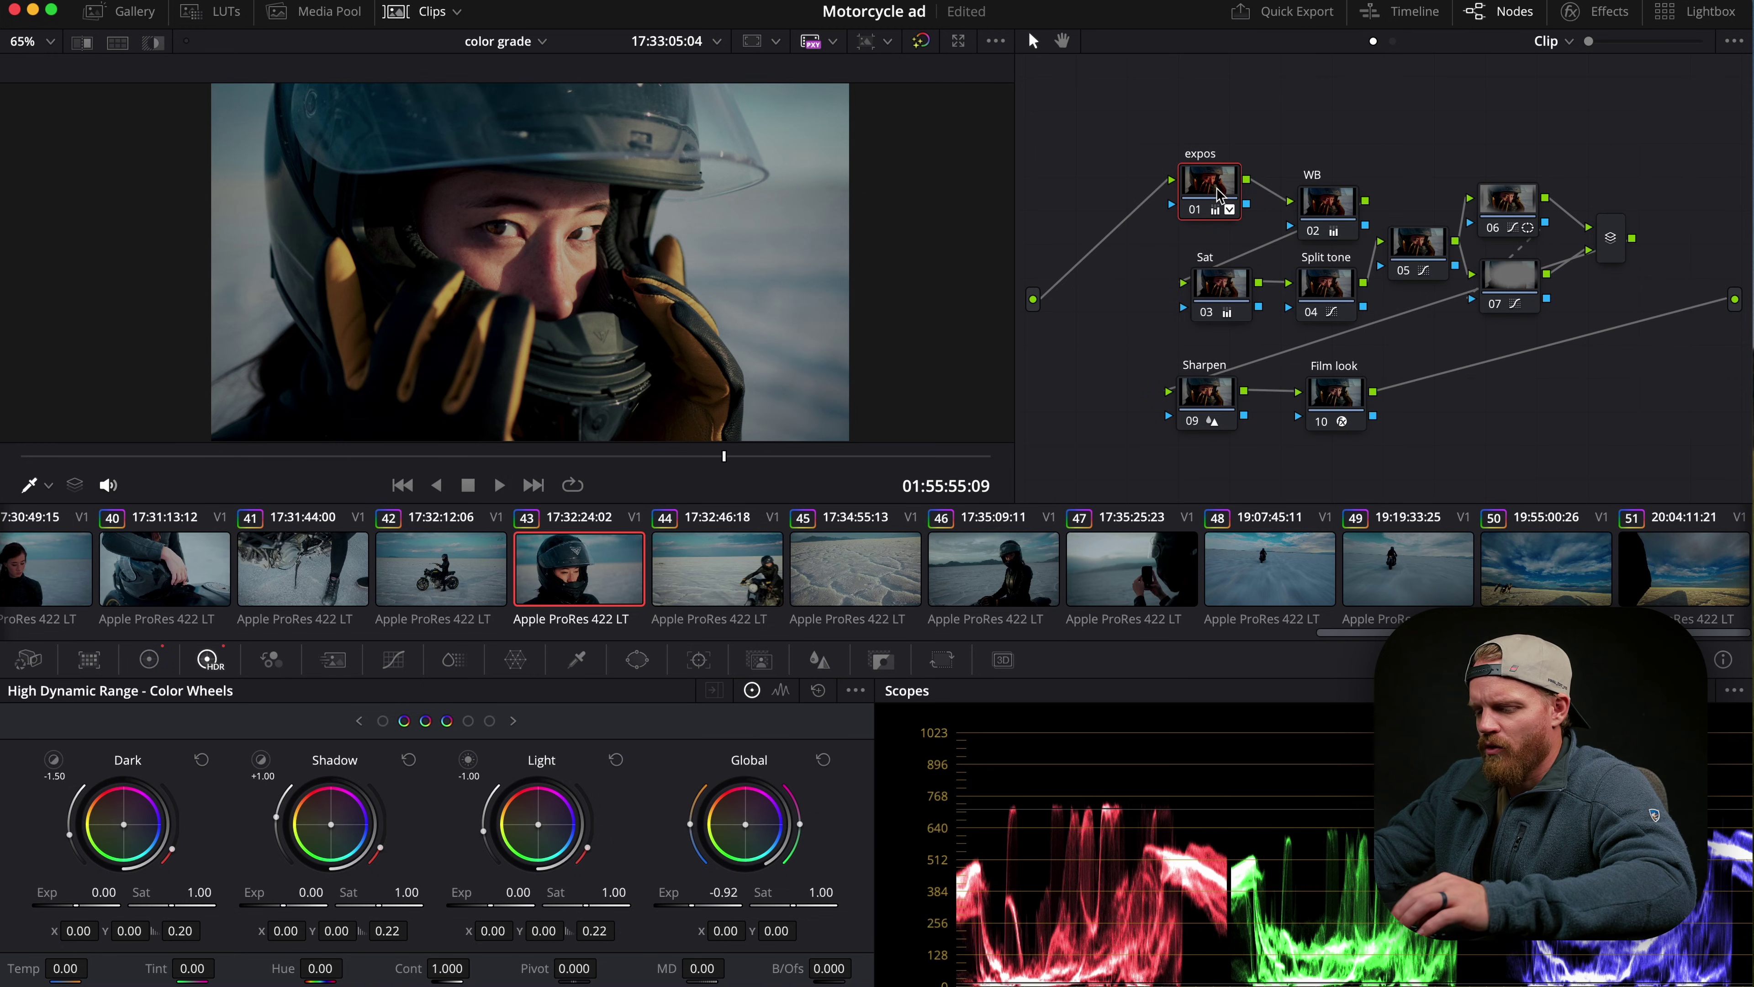
key(shift+s)
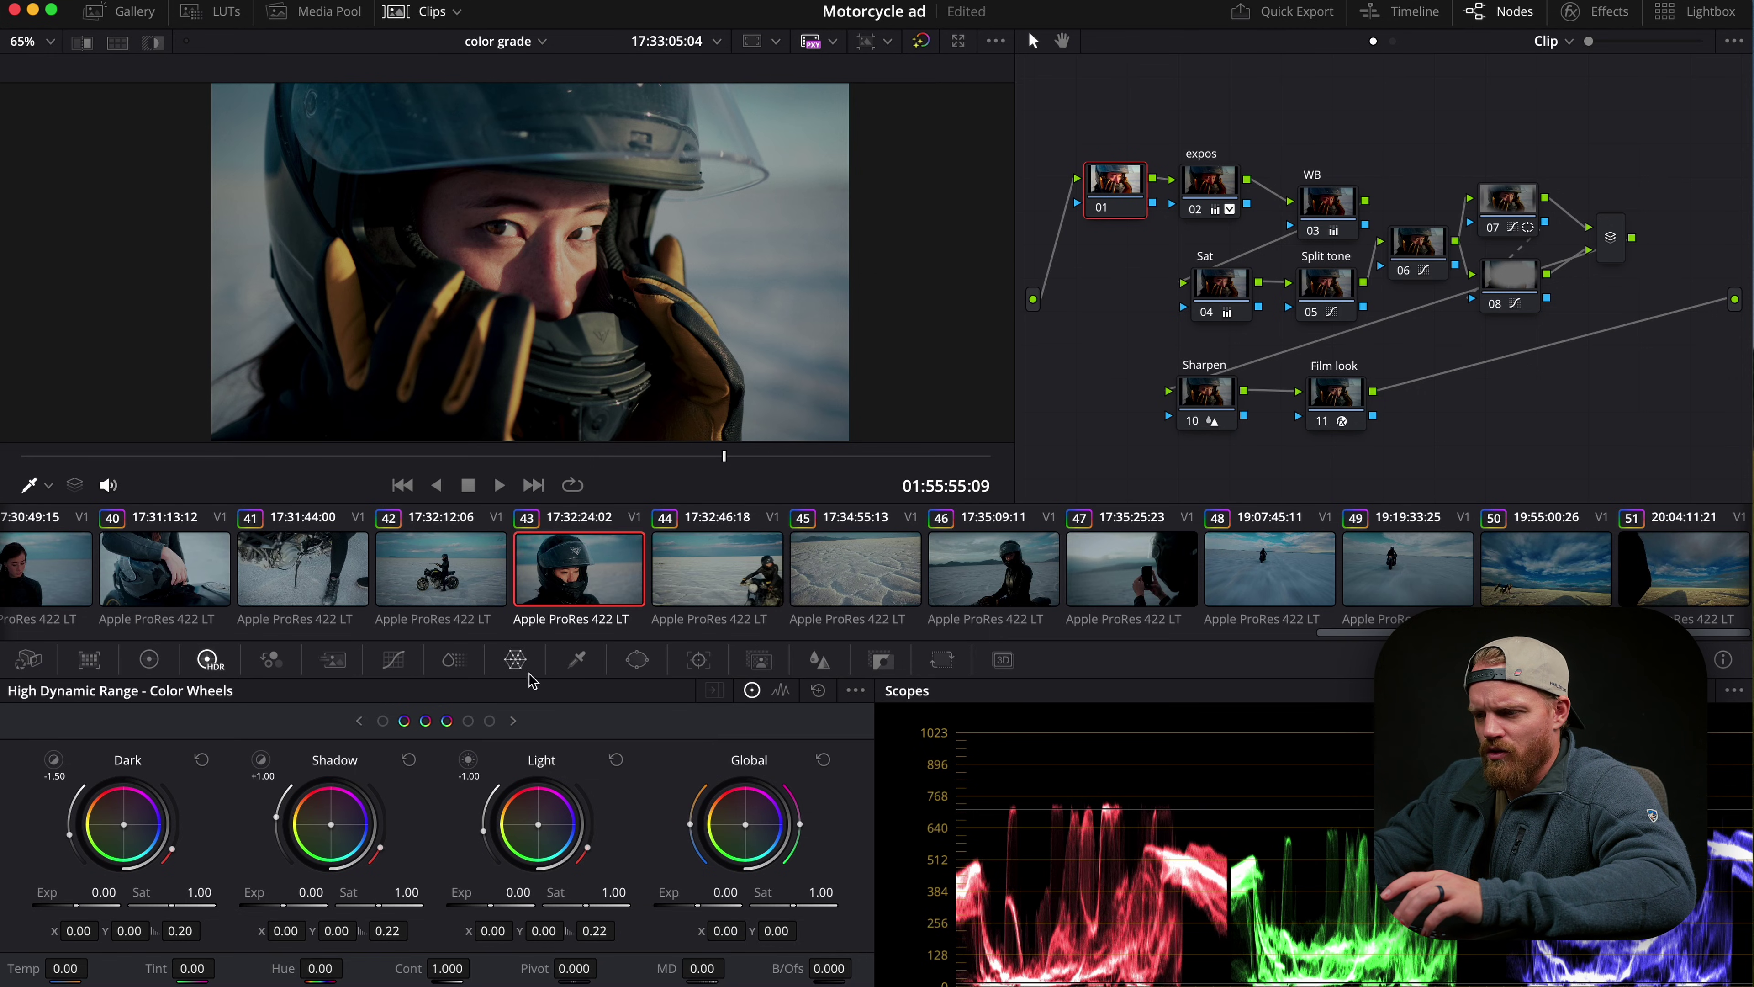
Give the new node 3-frame temporal noise reduction with luma and chroma thresholds of 7.0.
click(339, 667)
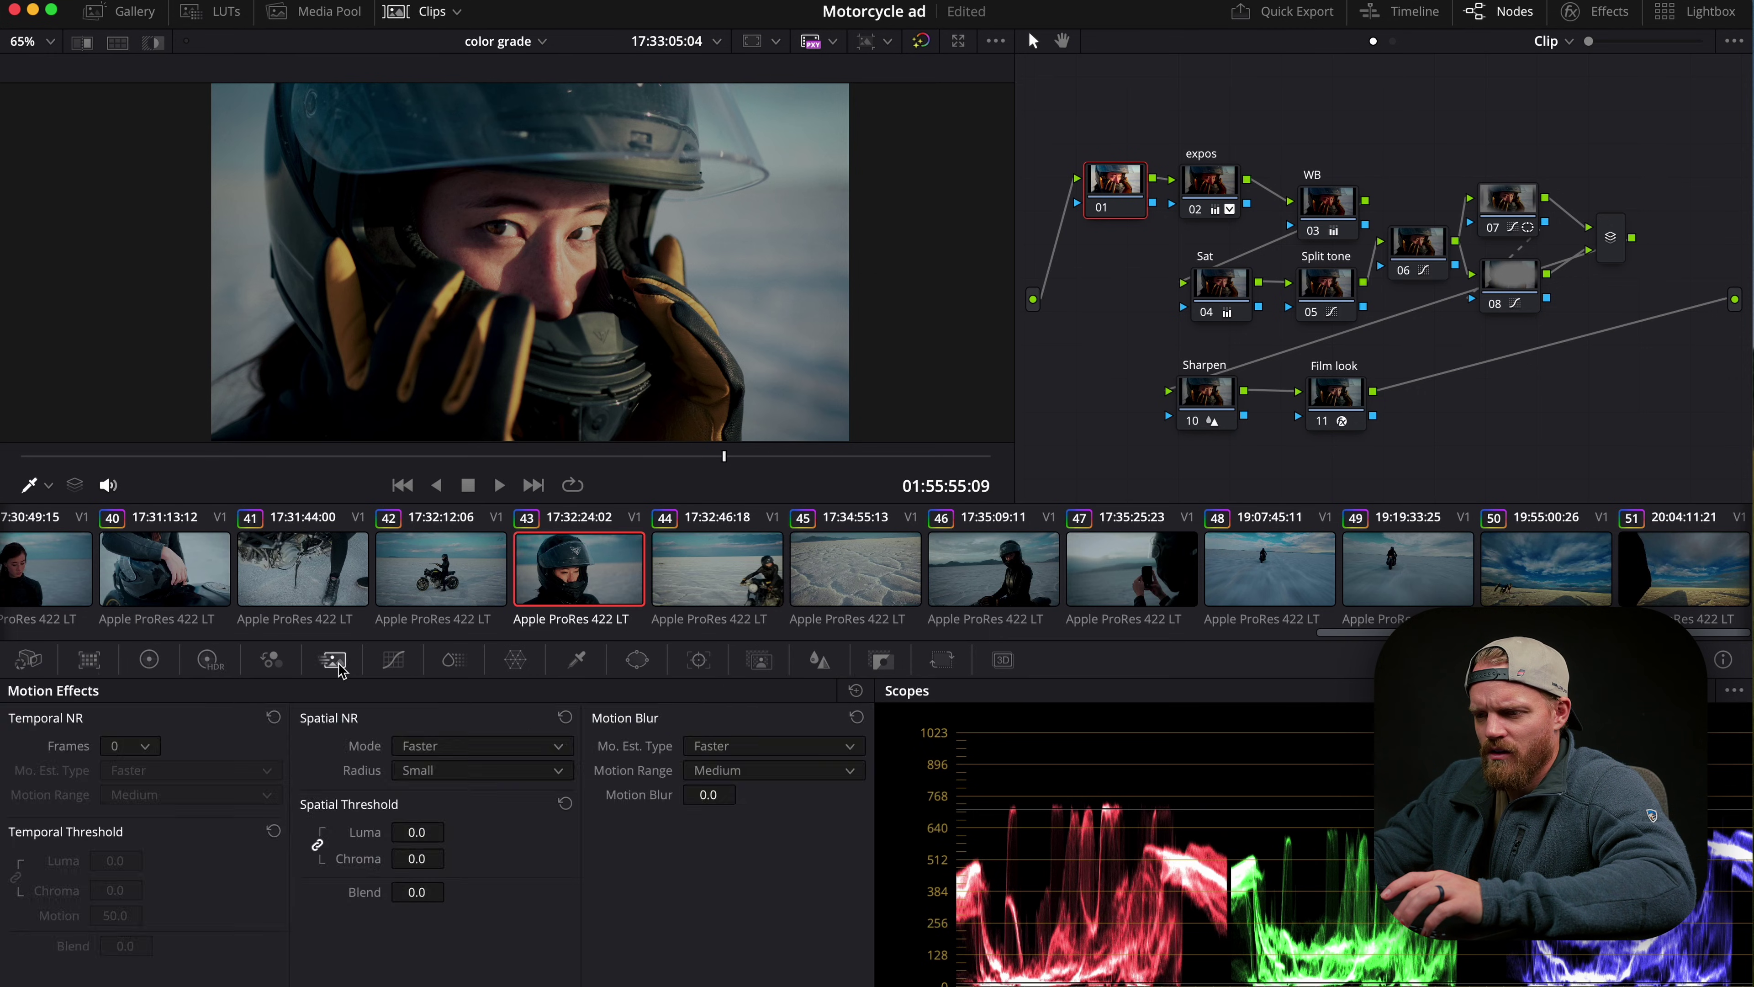
click(131, 753)
click(138, 839)
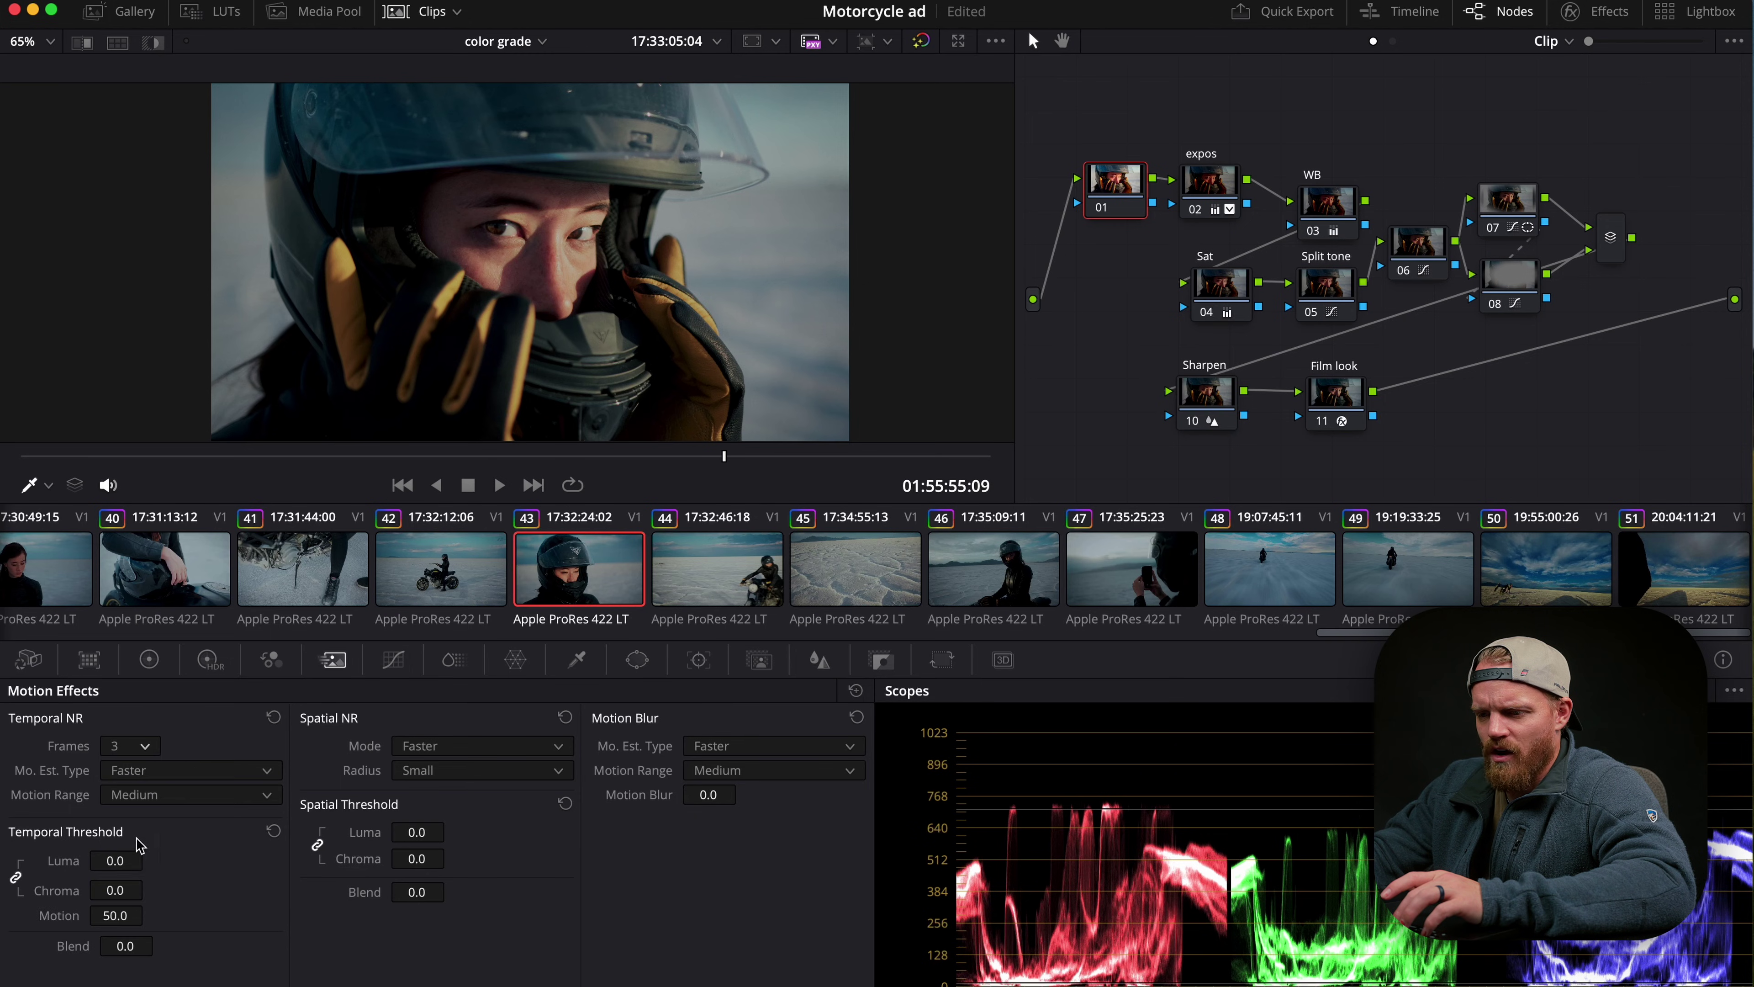
drag(131, 860, 161, 861)
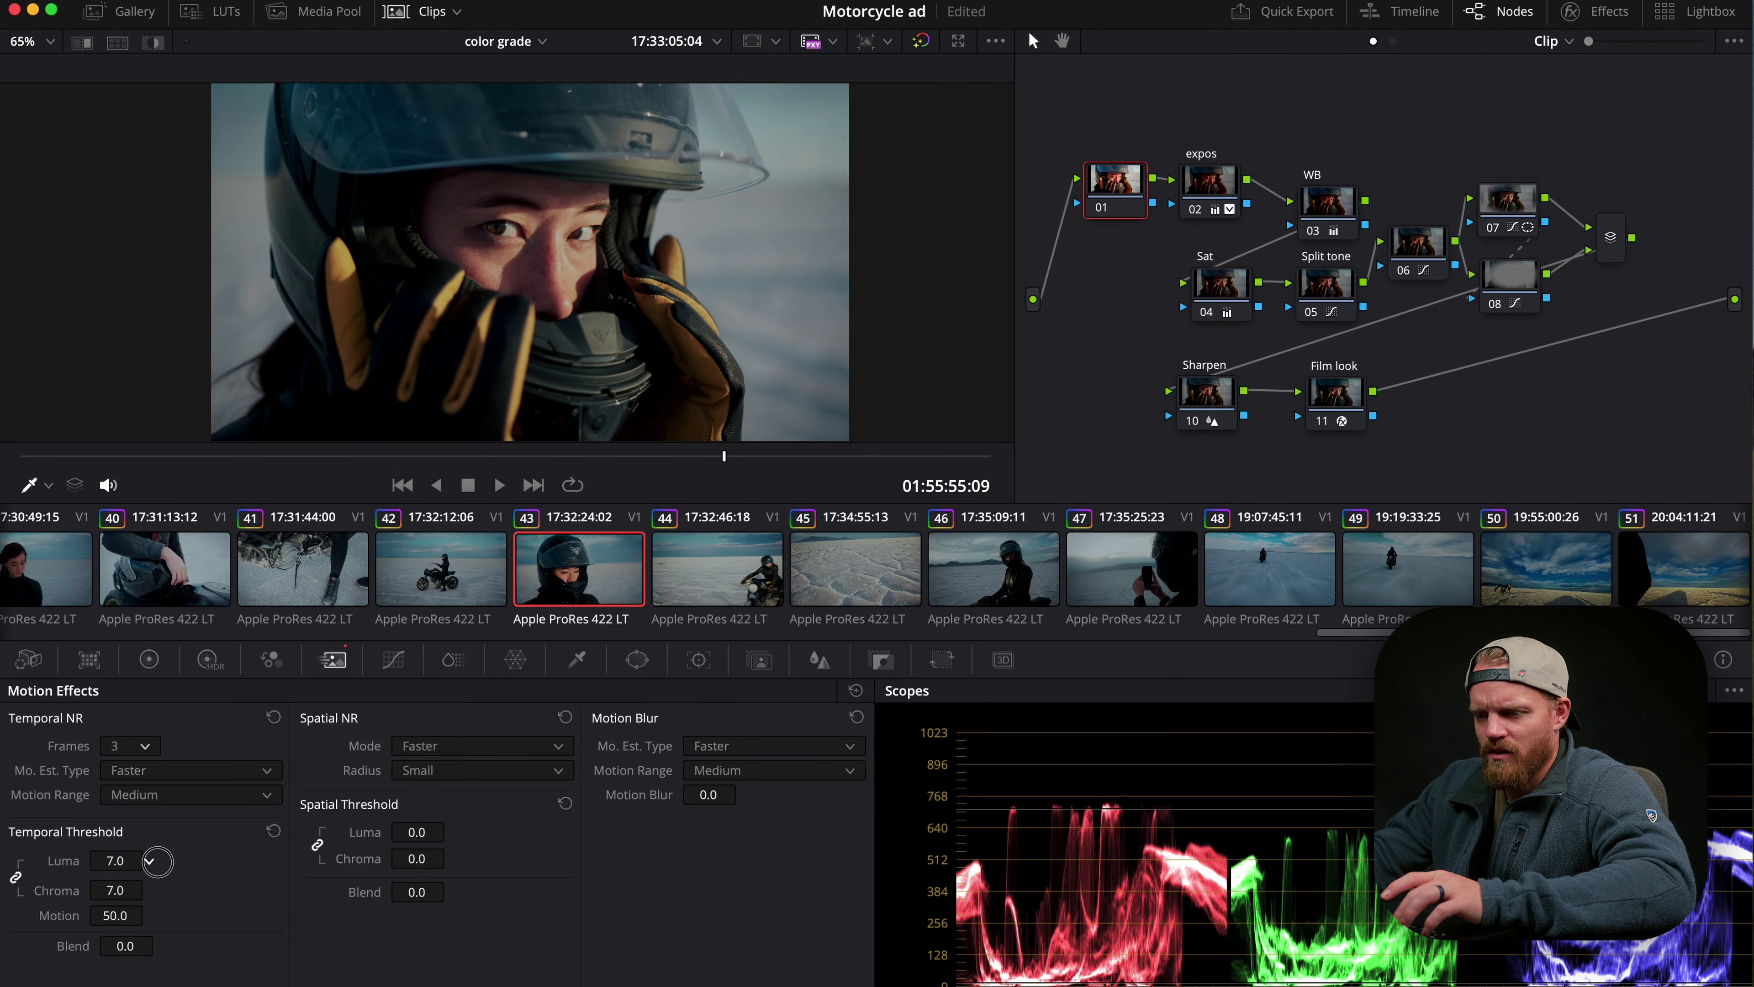
drag(1110, 201, 1091, 190)
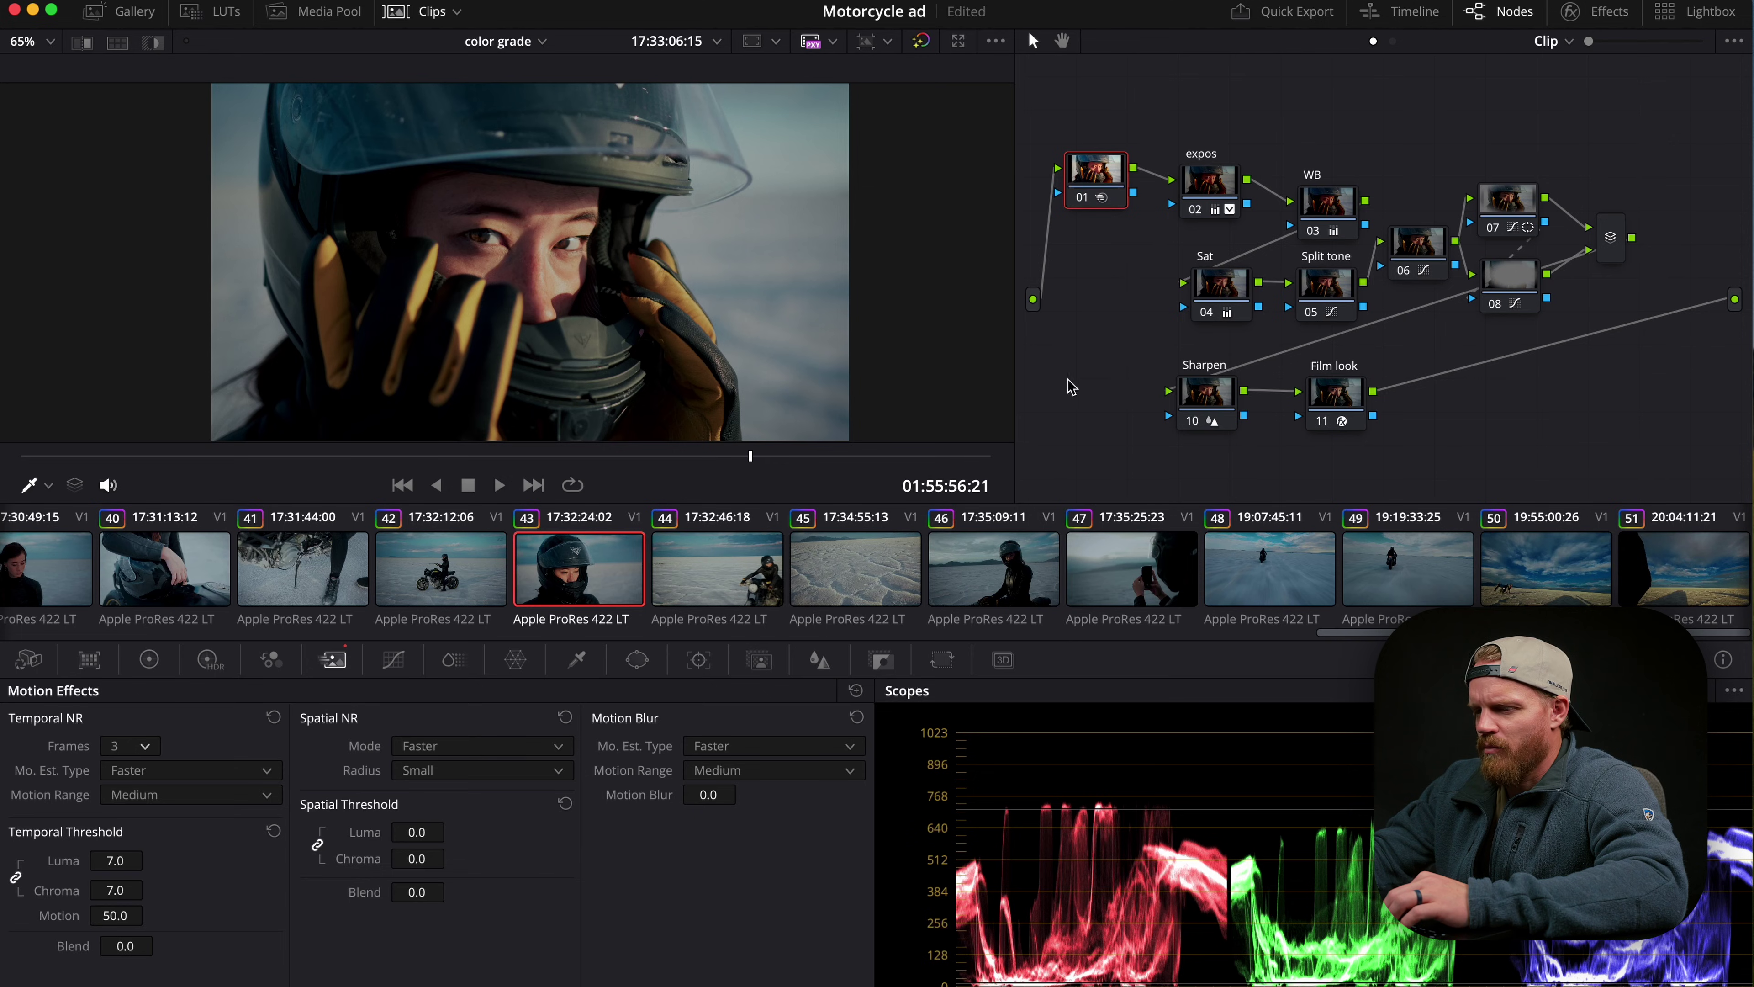